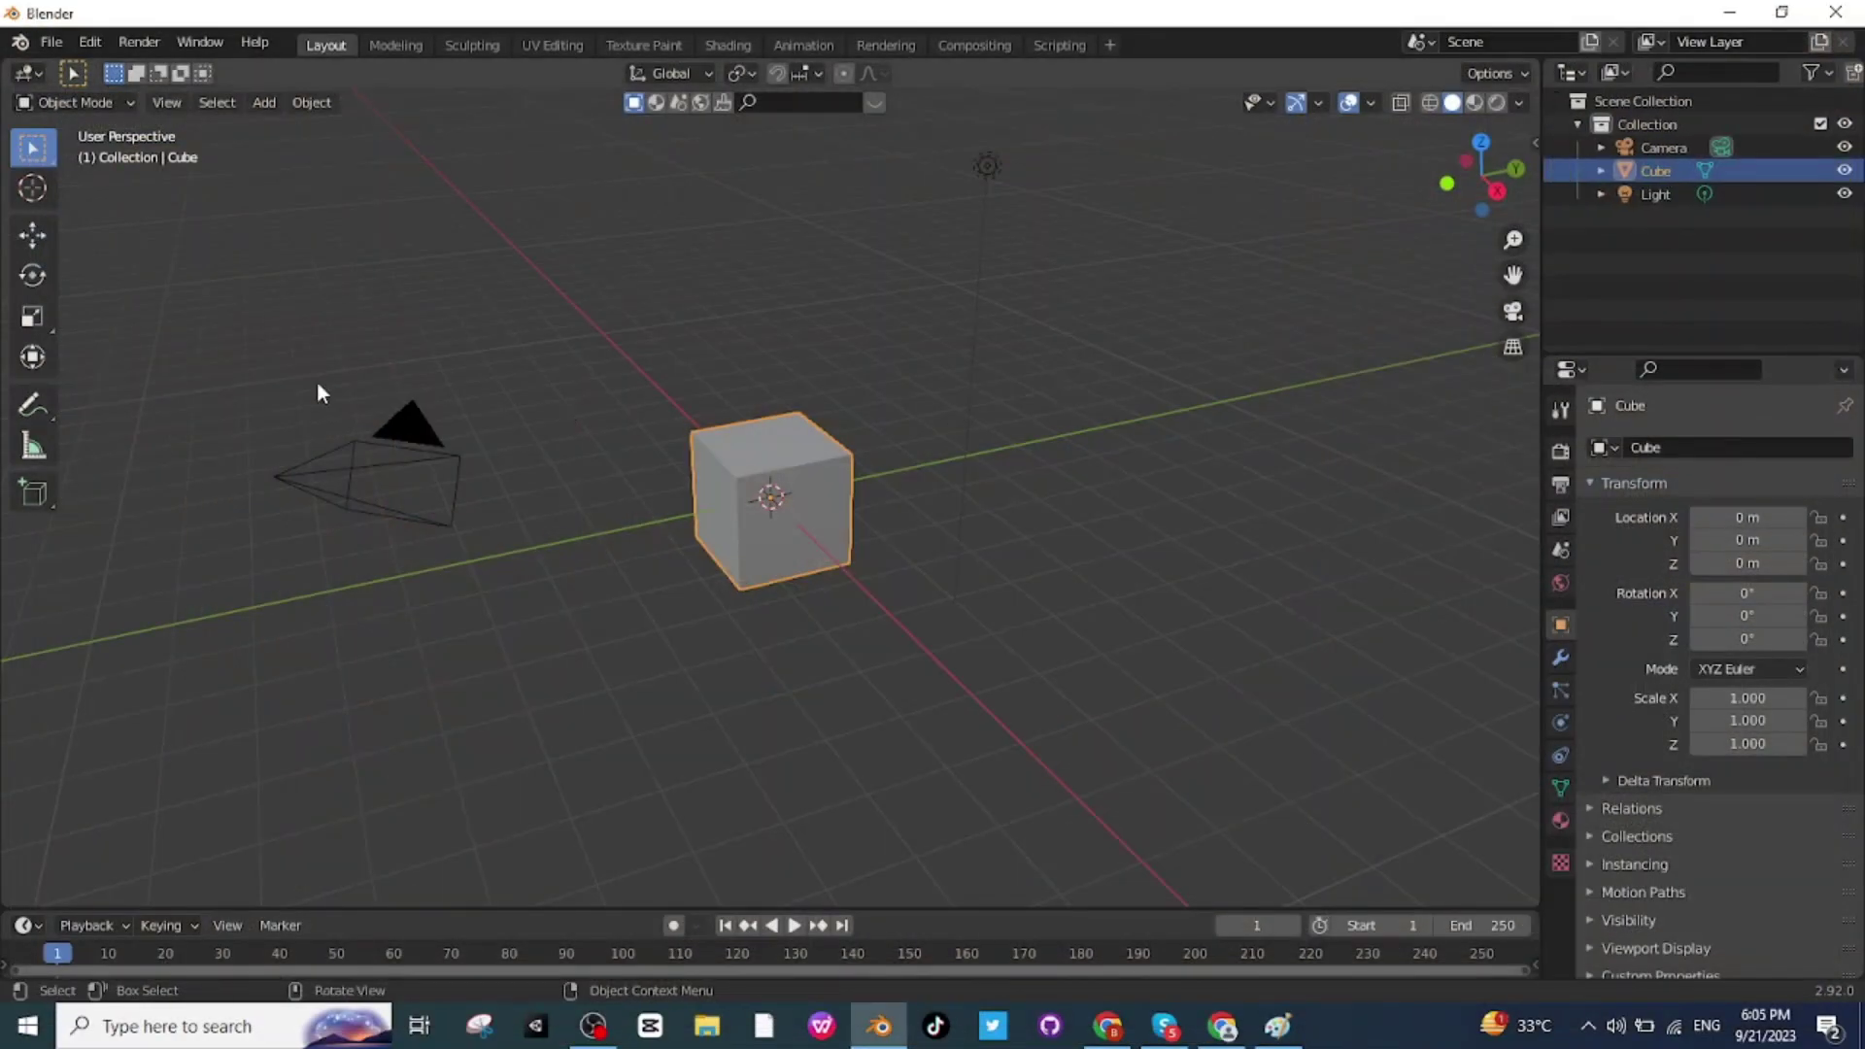
Step: Delete the default camera, cube and light from the scene
{"action": "left_click_drag", "start_coordinate": [282, 376], "coordinate": [1106, 604]}
{"action": "key", "text": "Delete"}
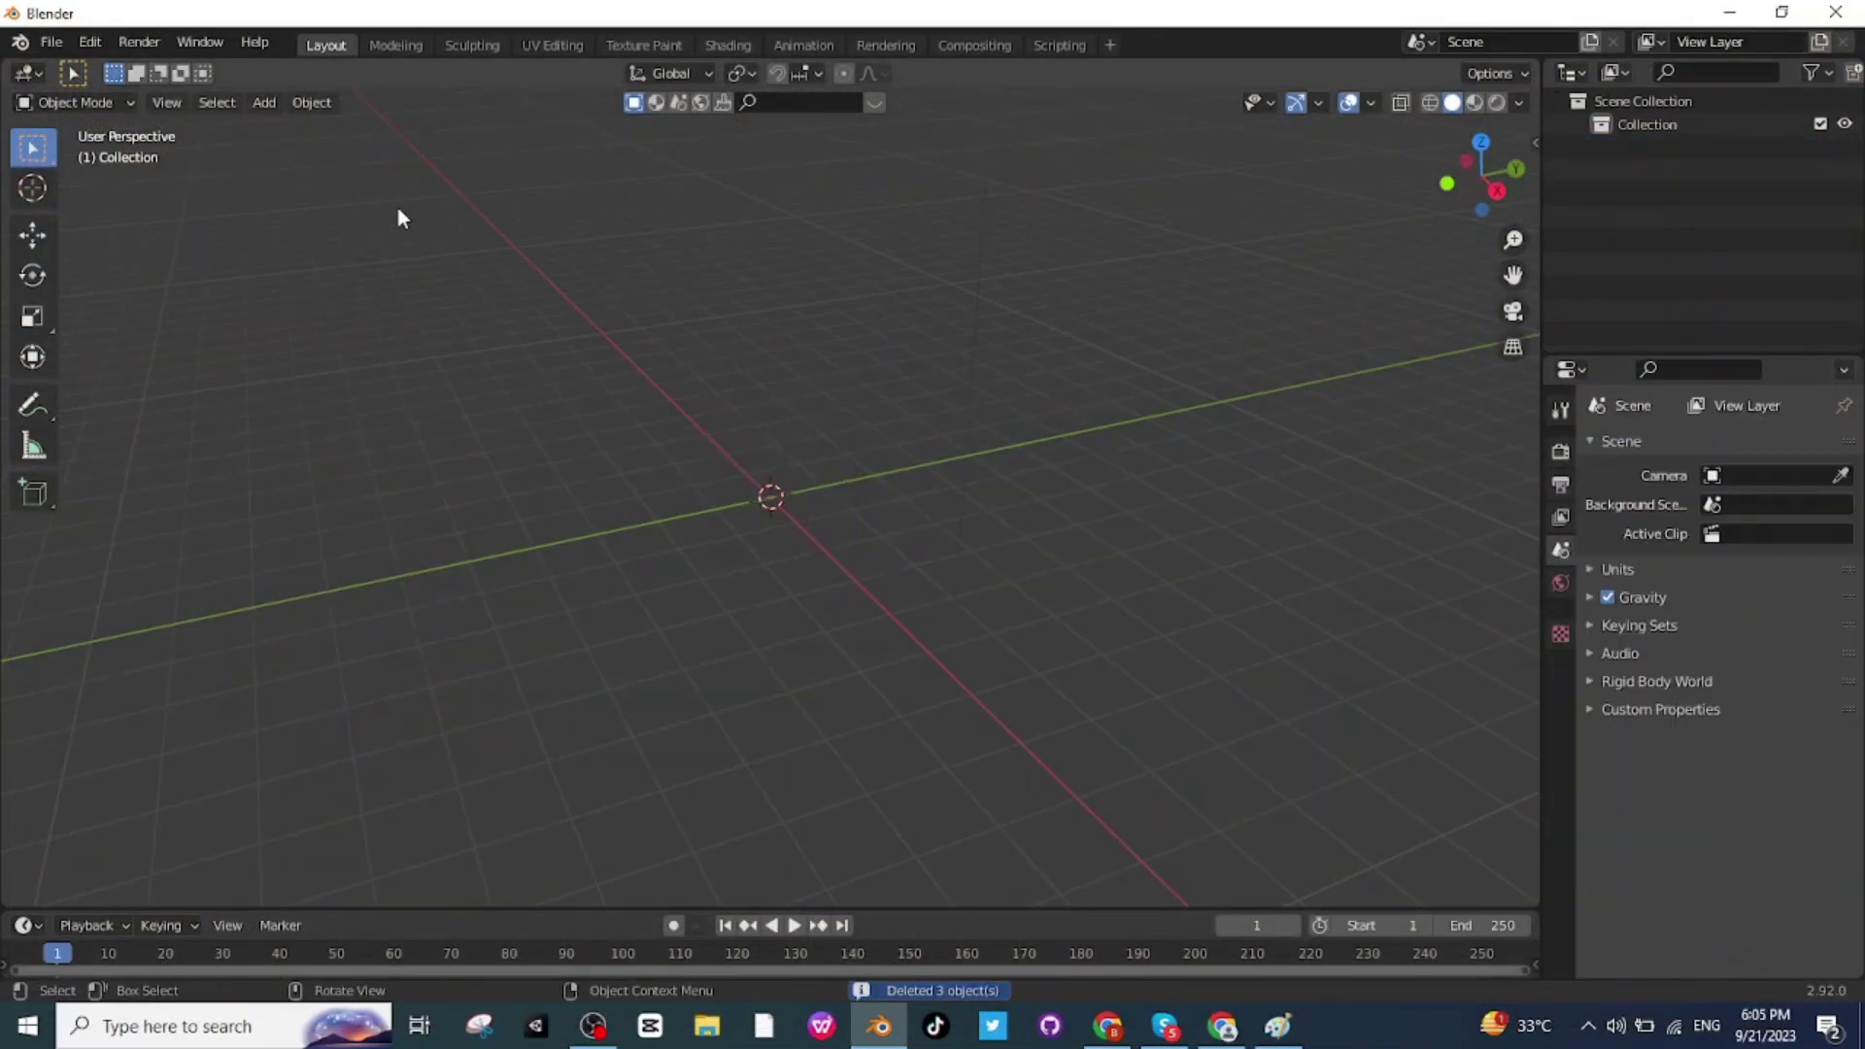
Step: Add a plane mesh at the origin and scale it uniformly to about 4.28 as the room's floor
{"action": "left_click", "coordinate": [271, 104]}
{"action": "mouse_move", "coordinate": [386, 141]}
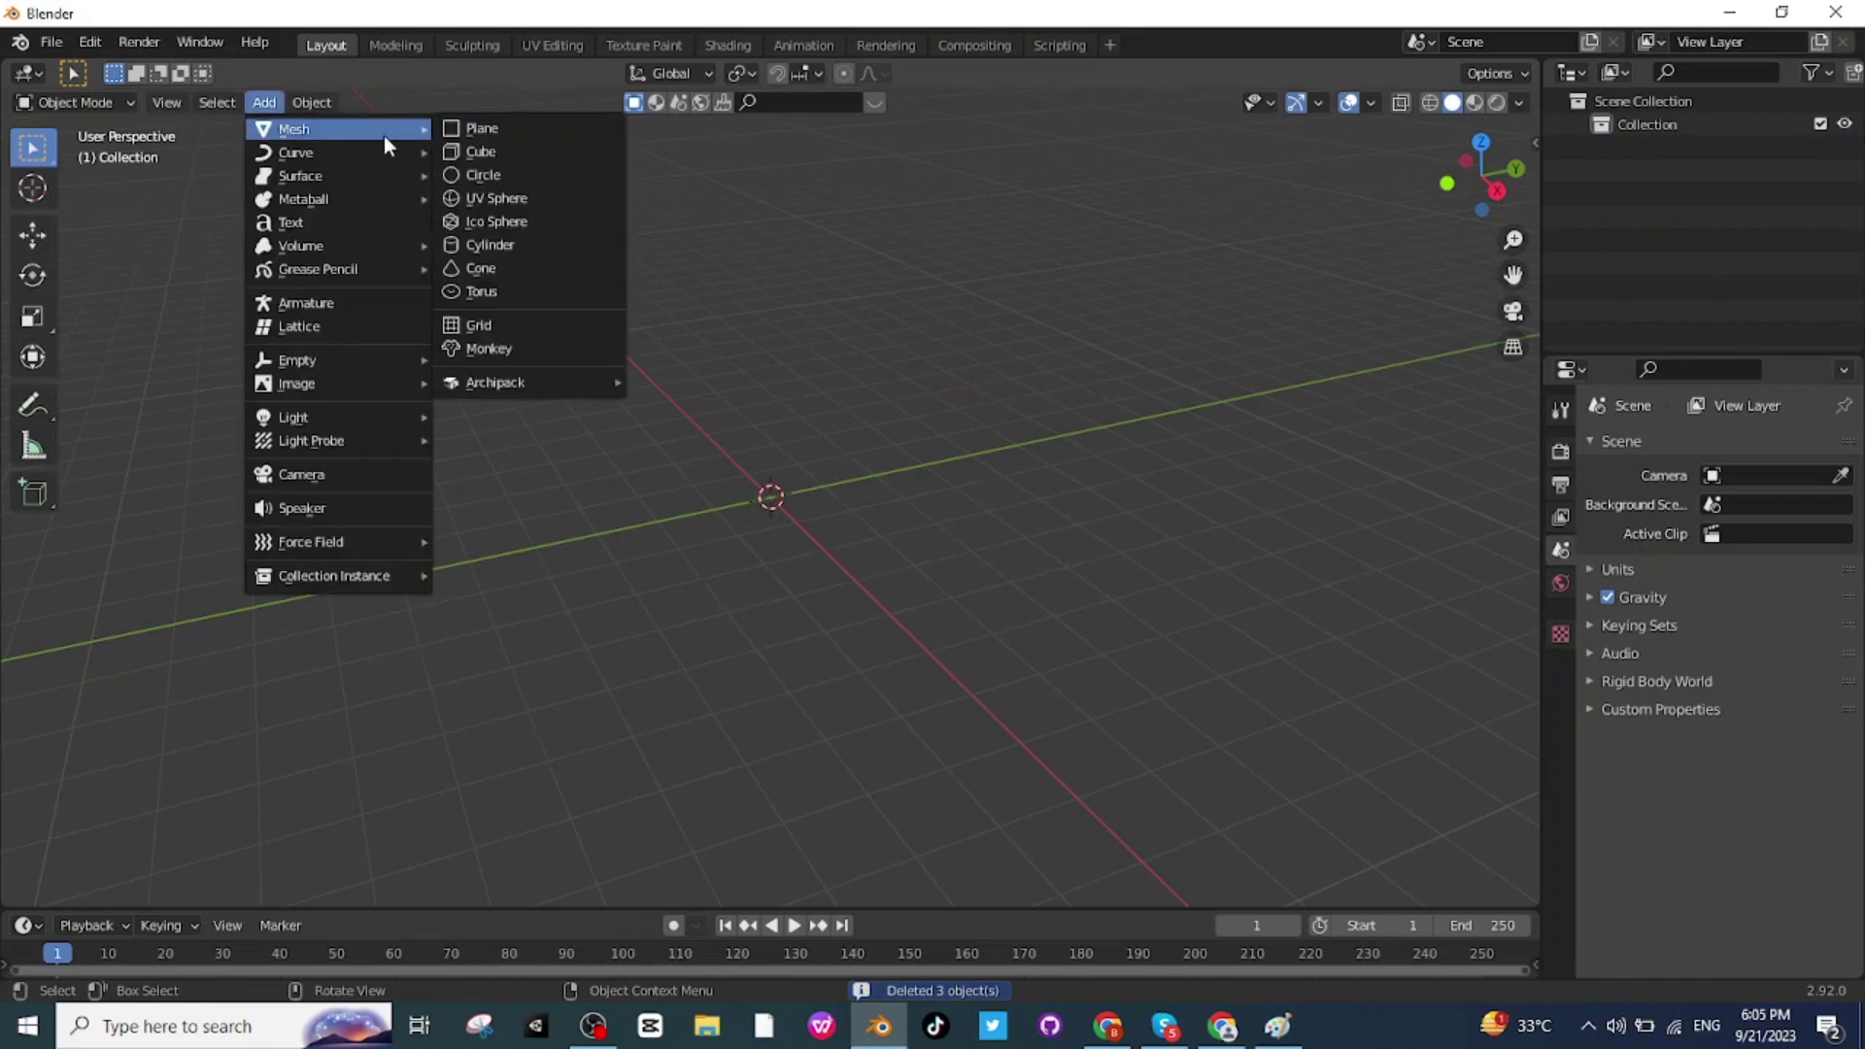
{"action": "left_click", "coordinate": [482, 129]}
{"action": "key", "text": "s"}
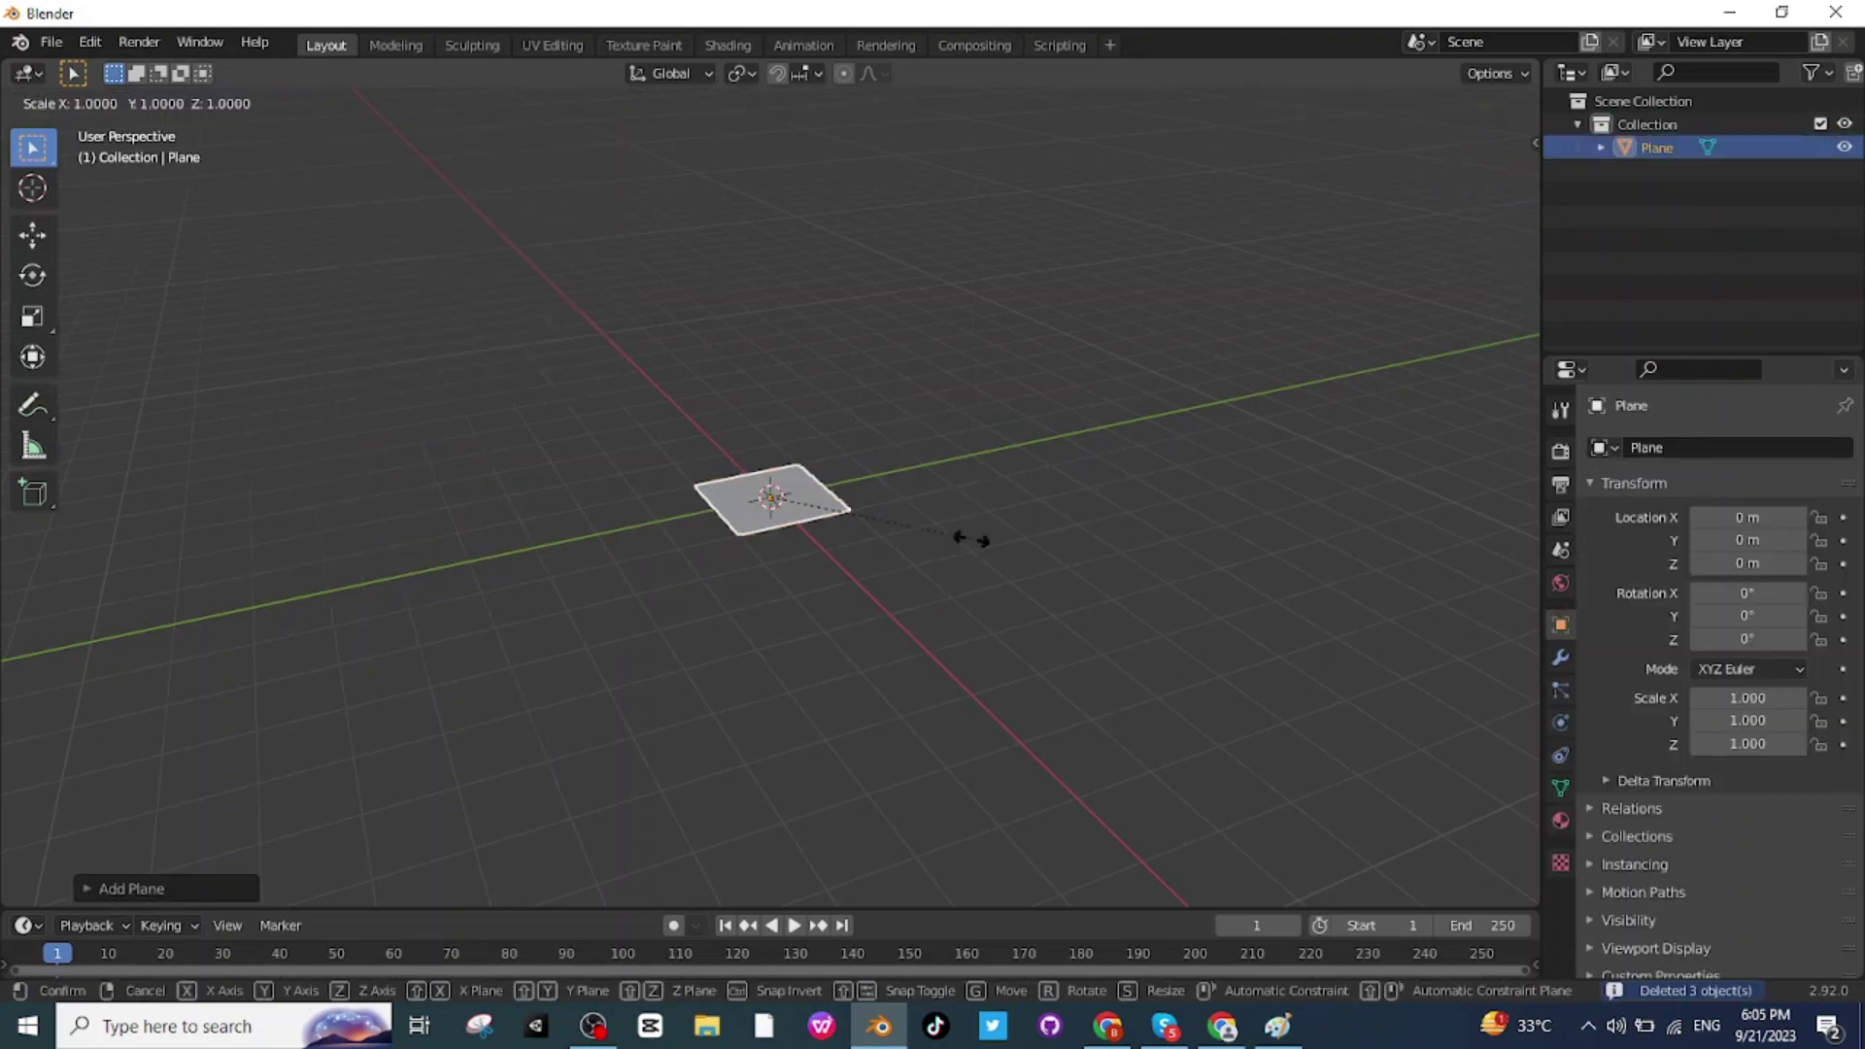
{"action": "left_click", "coordinate": [49, 204]}
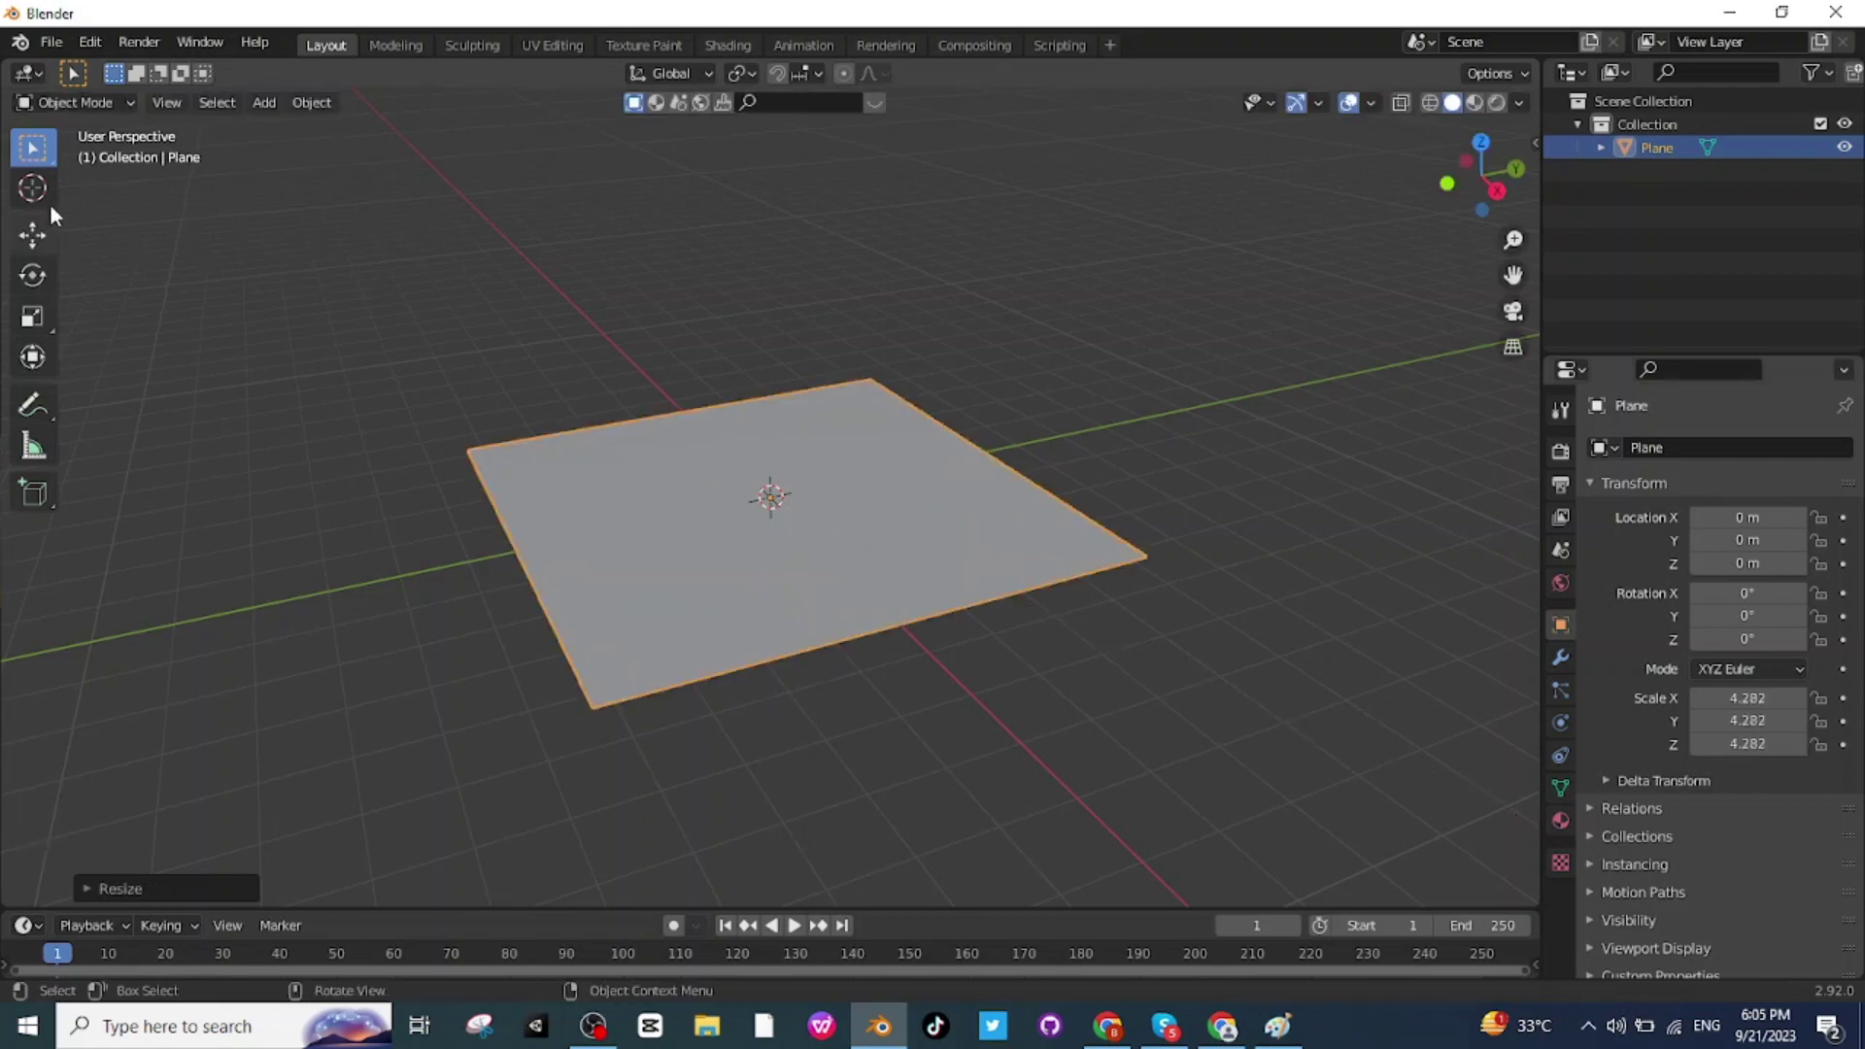
Step: In Edit Mode, extrude the plane's two adjacent rear edges straight up along Z to form two room walls
{"action": "left_click", "coordinate": [72, 101]}
{"action": "left_click", "coordinate": [83, 157]}
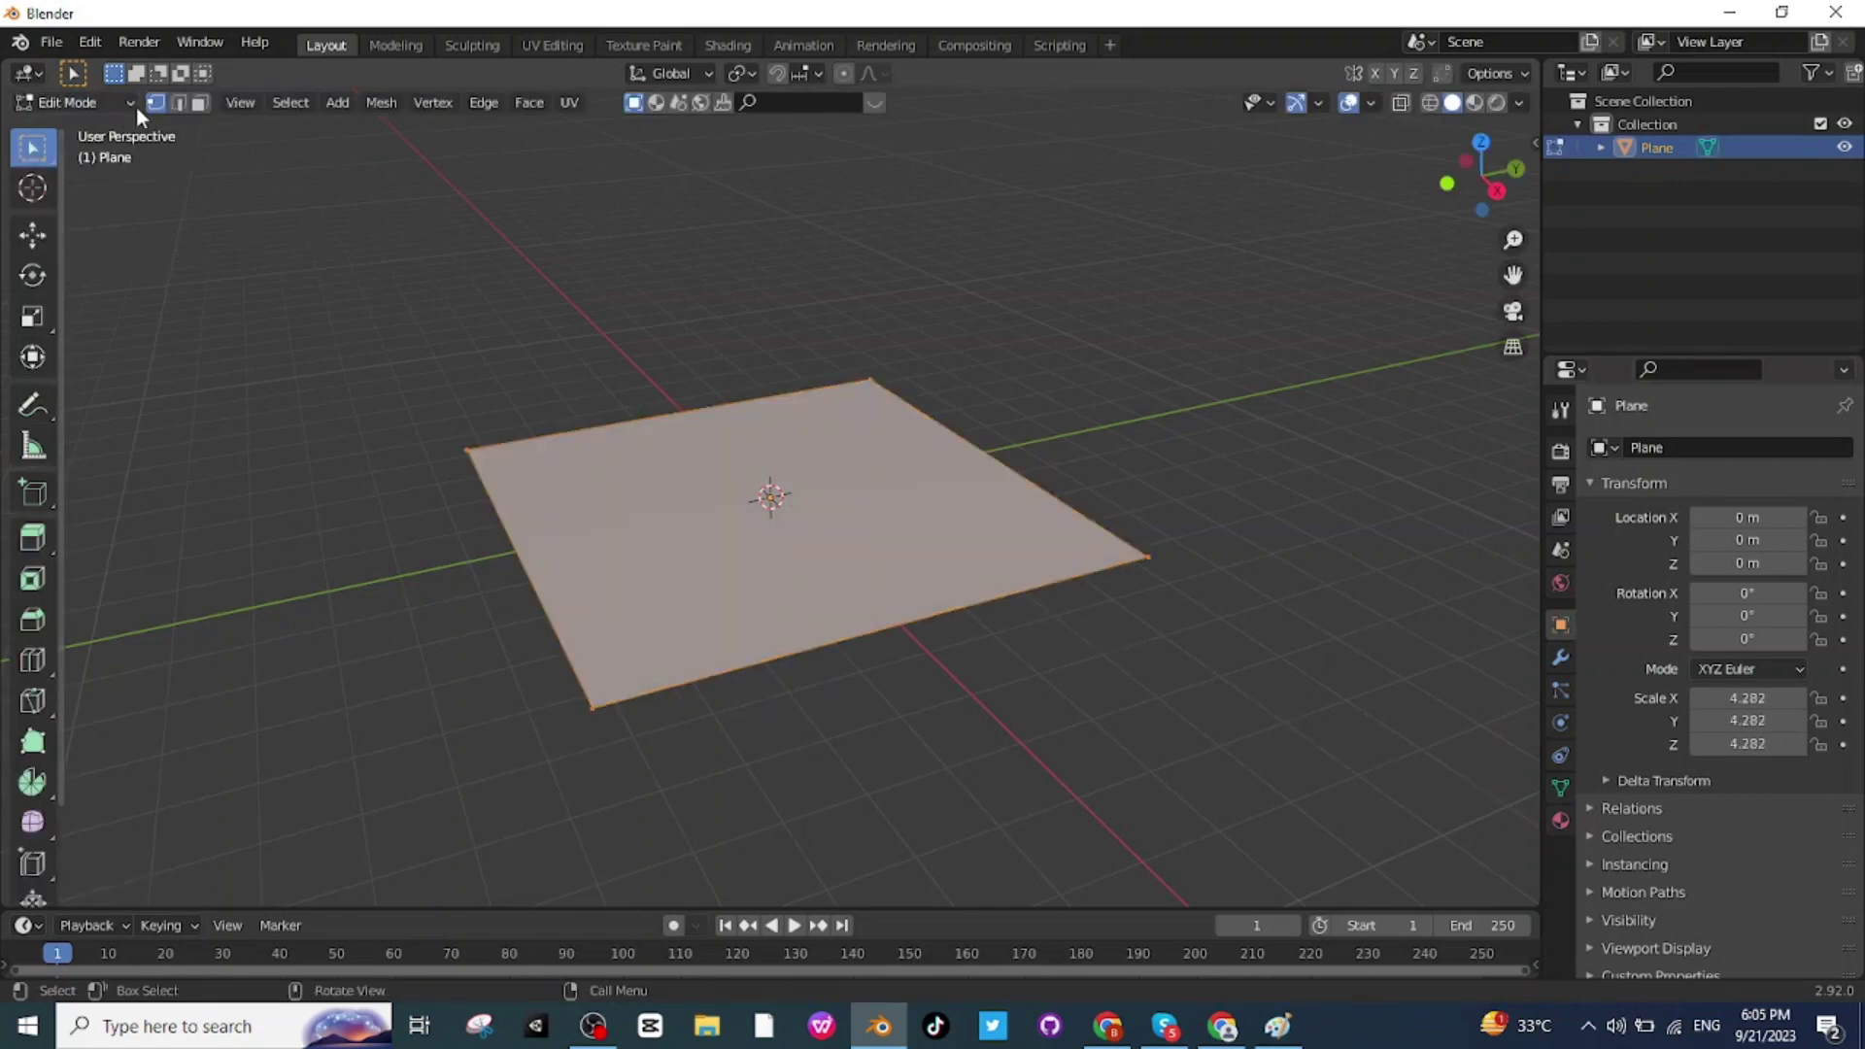
{"action": "left_click", "coordinate": [179, 103]}
{"action": "key", "text": "alt+a"}
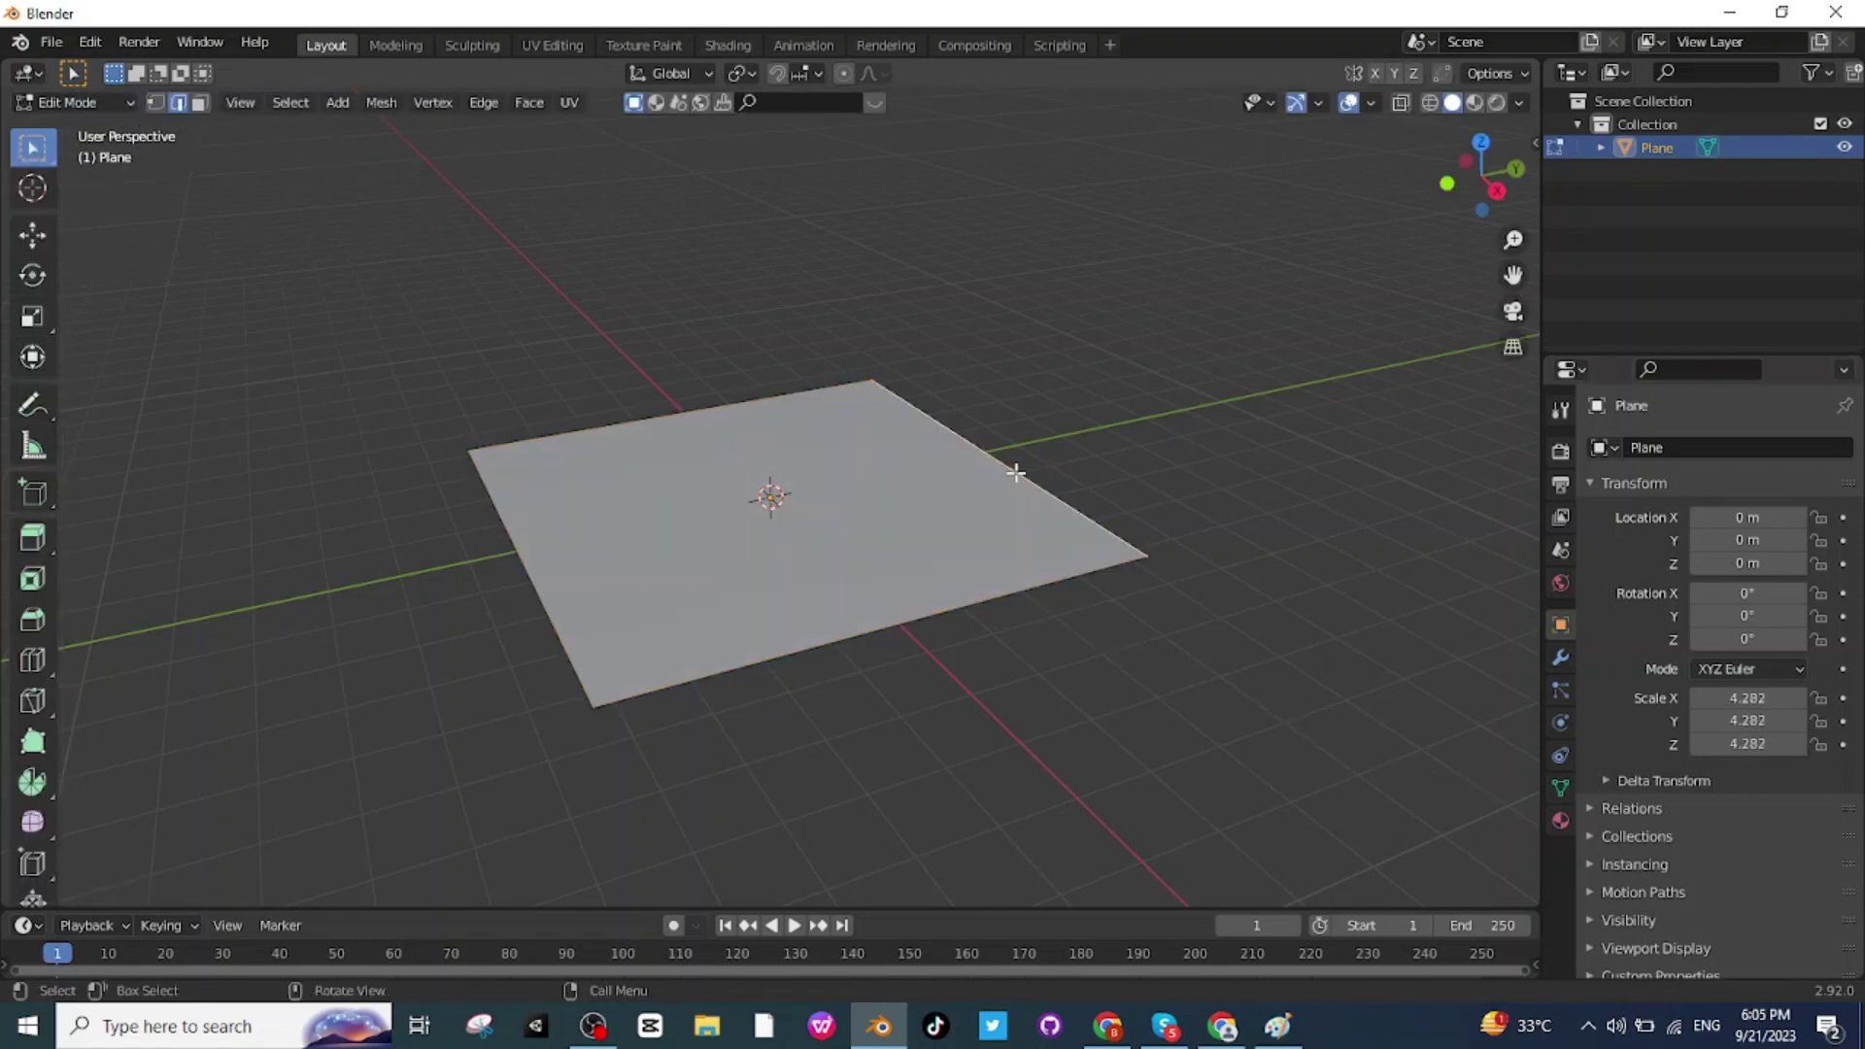
{"action": "left_click", "coordinate": [683, 415], "text": "shift"}
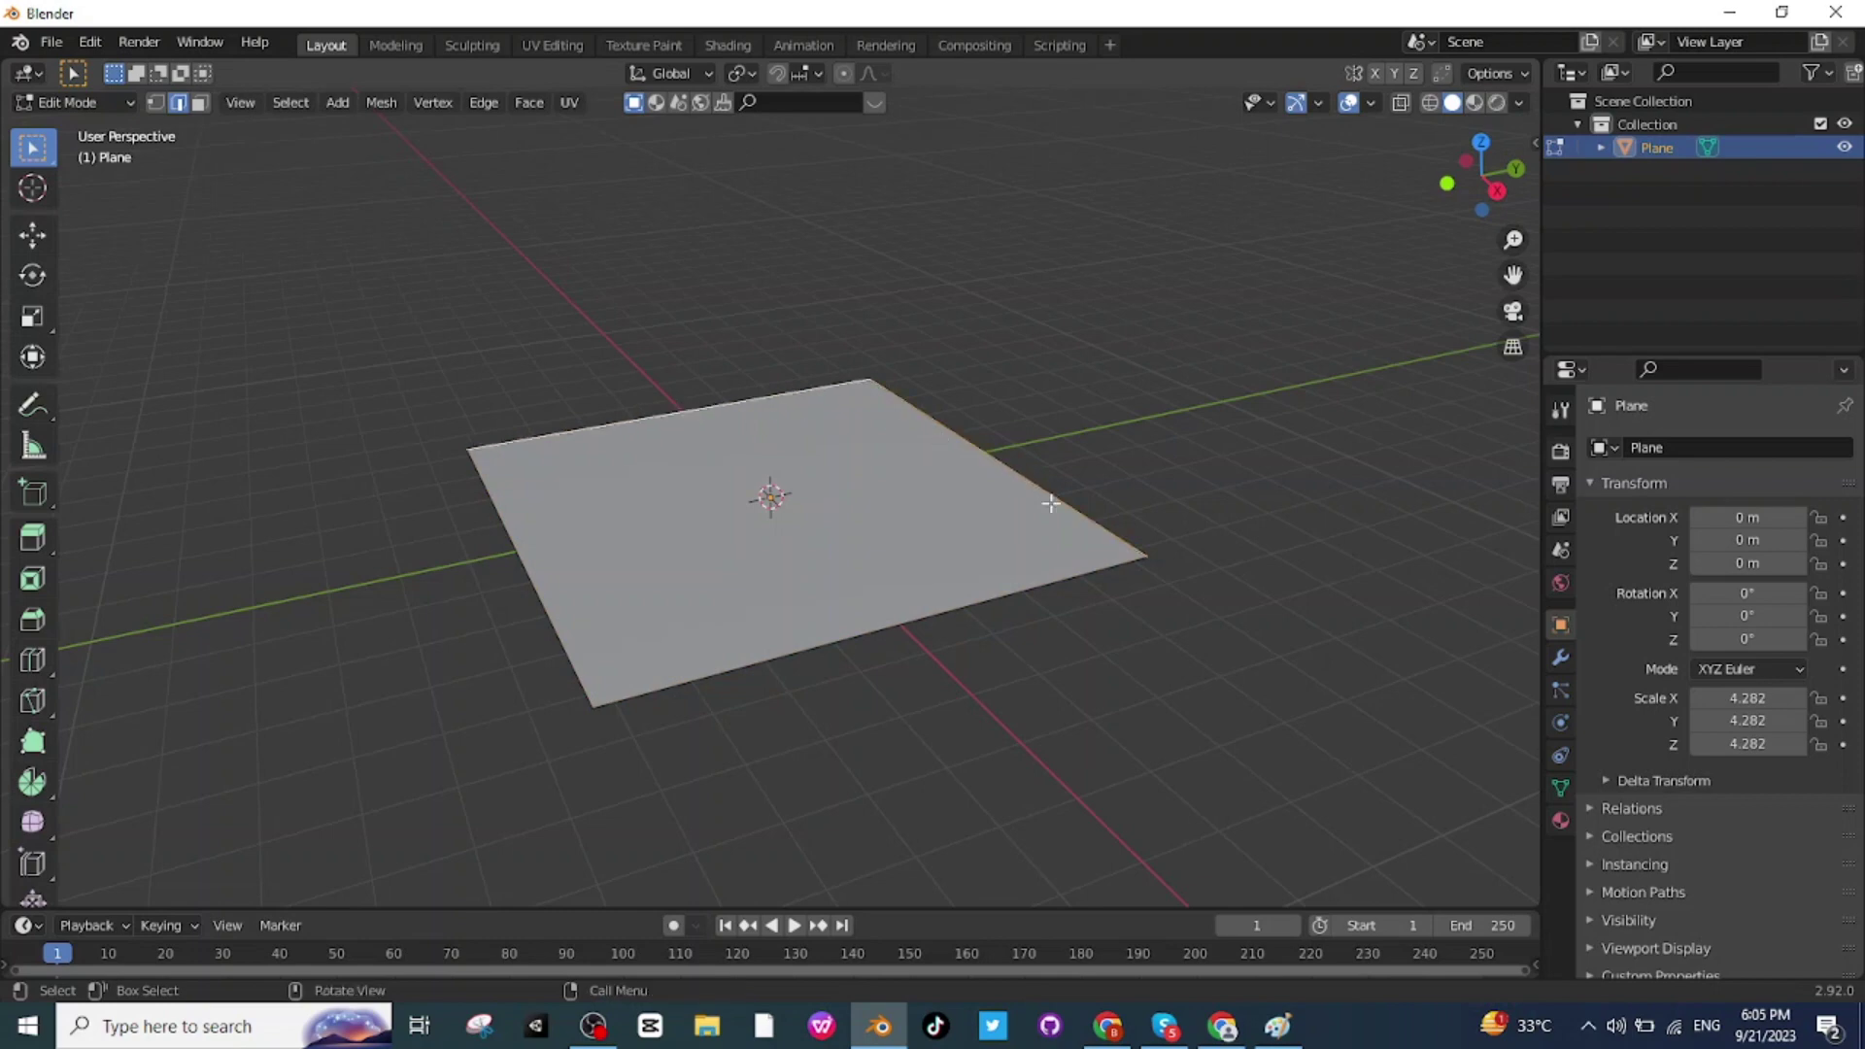
{"action": "key", "text": "g"}
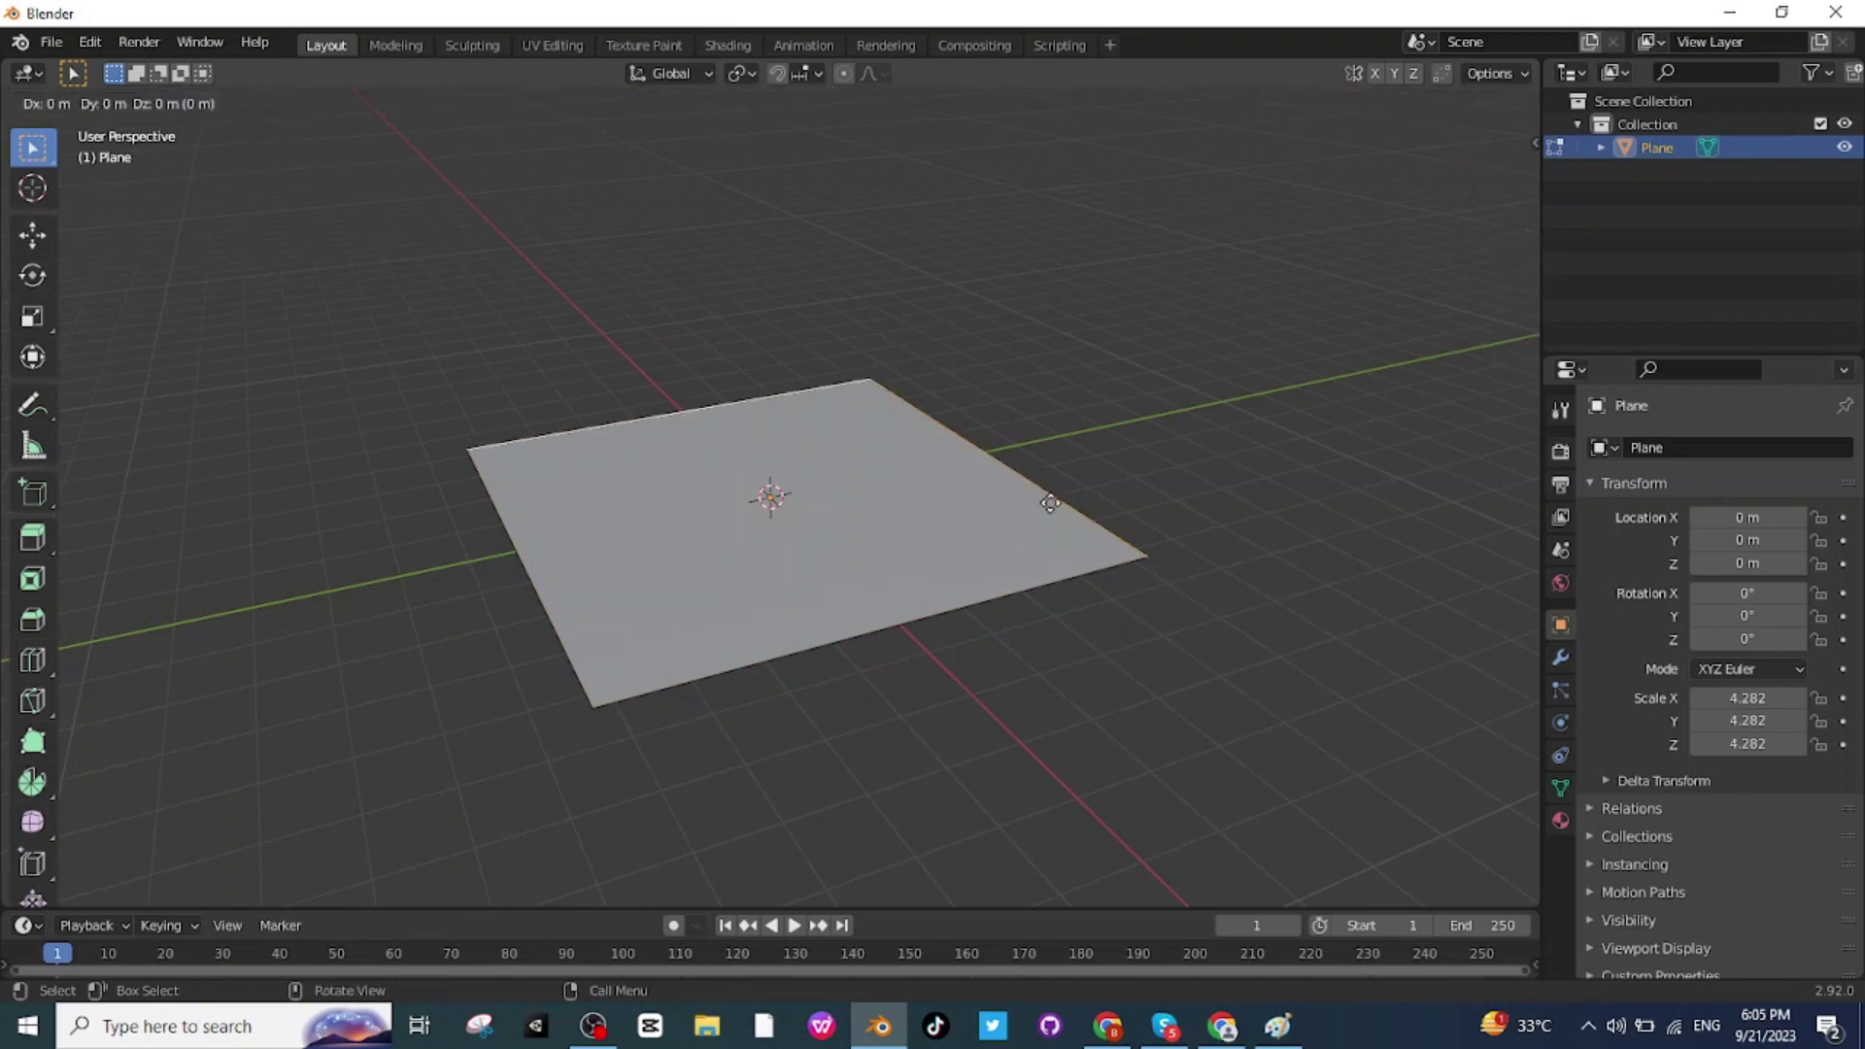
{"action": "key", "text": "z"}
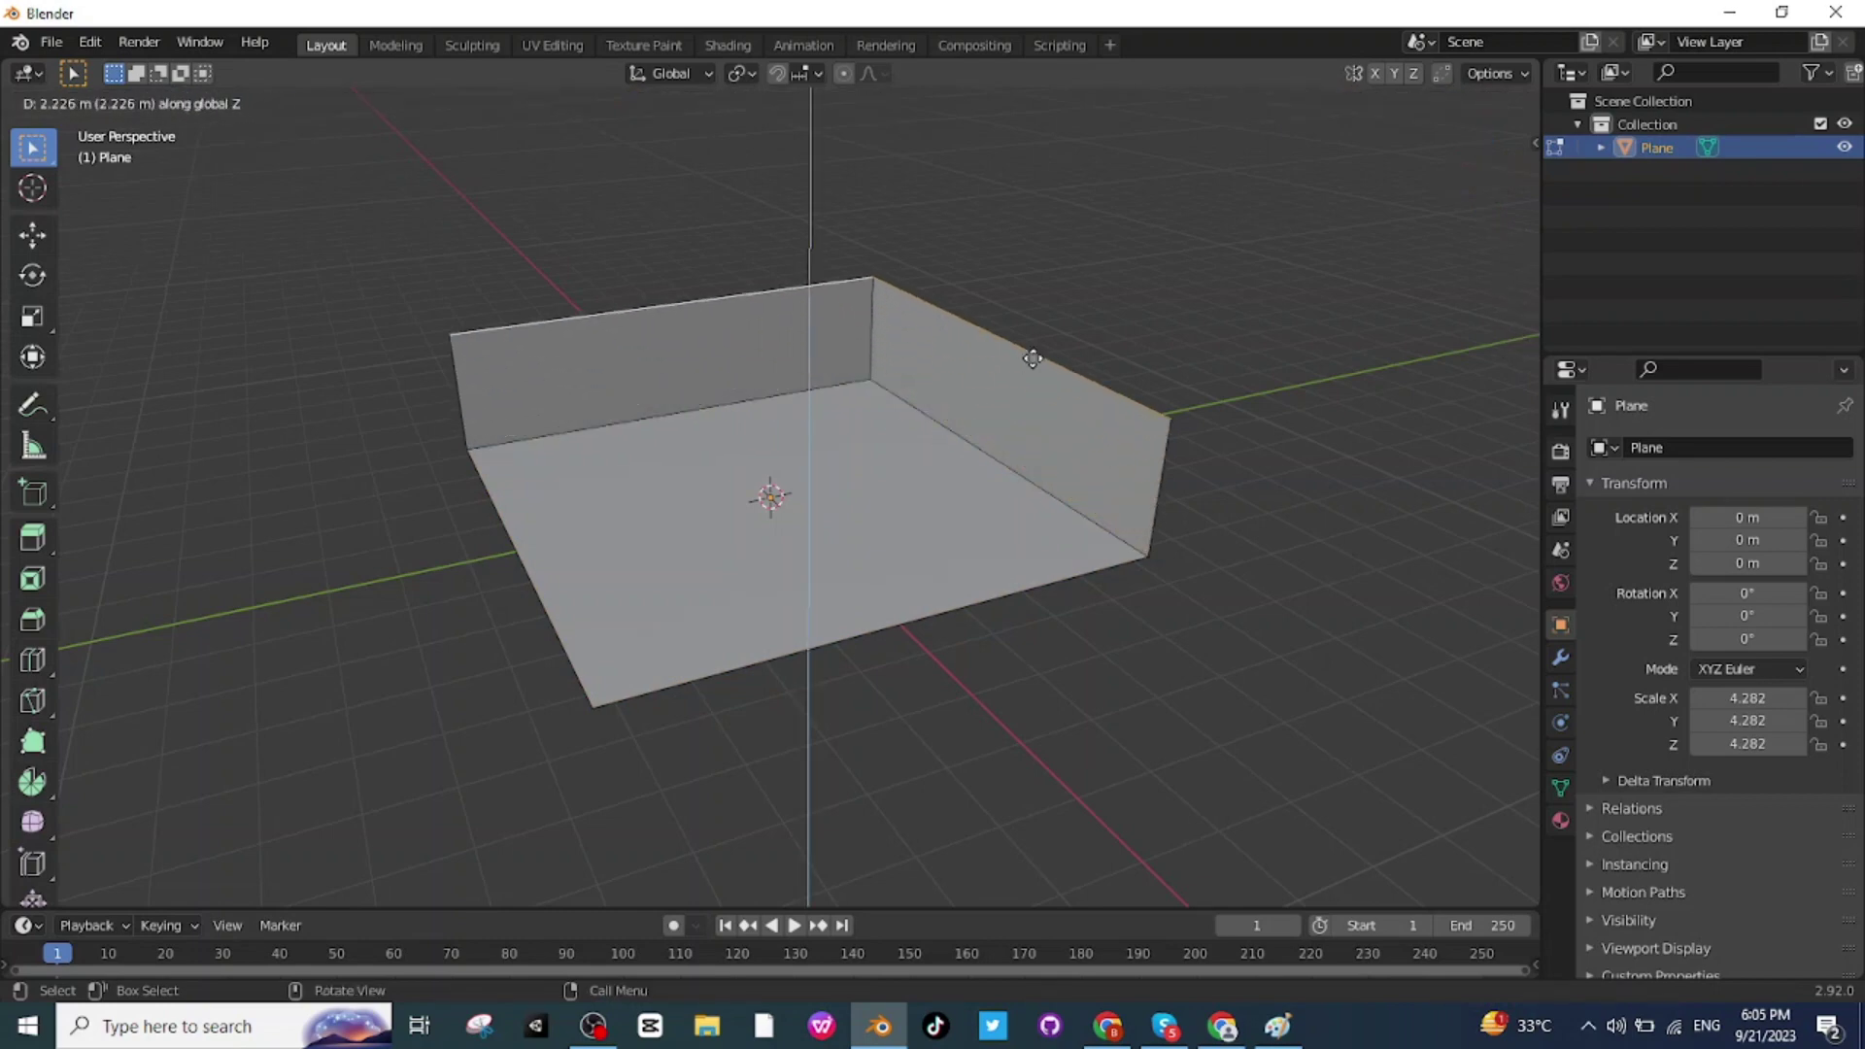
{"action": "left_click", "coordinate": [1012, 136]}
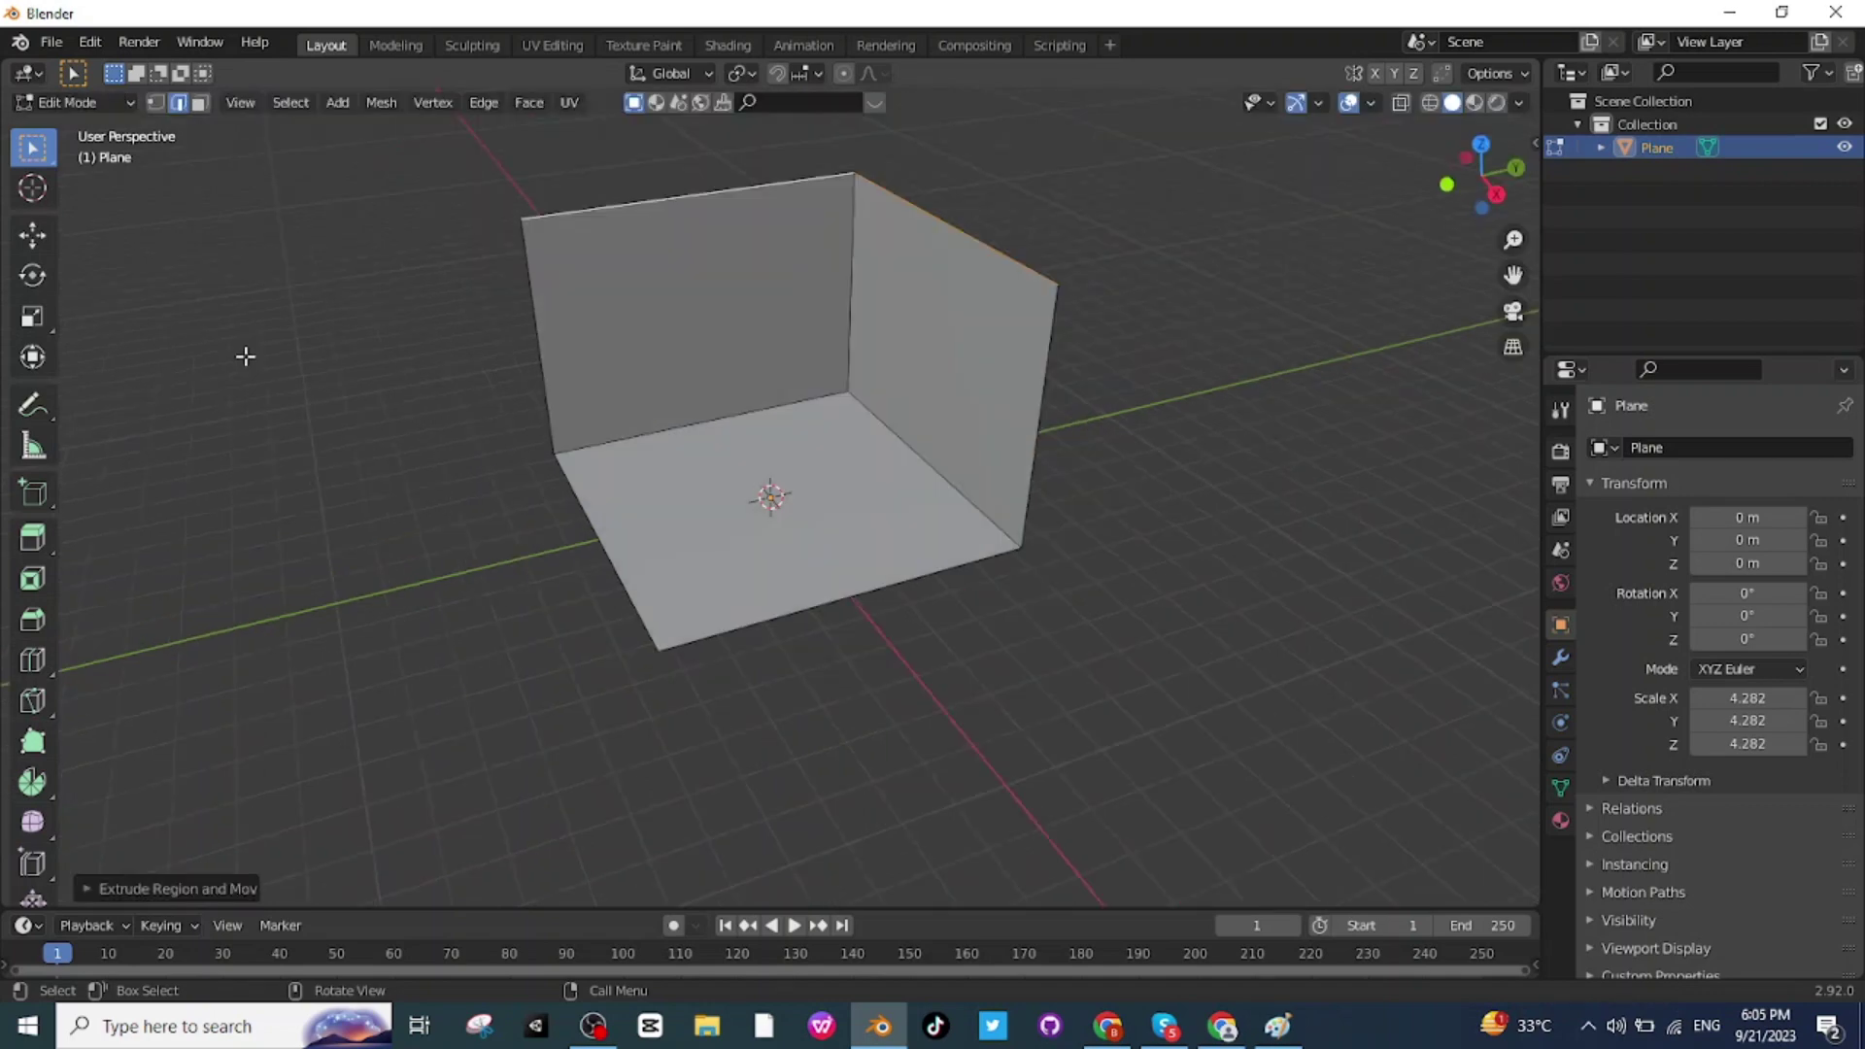
Step: Return to Object Mode and add a Solidify modifier to the room mesh
{"action": "left_click", "coordinate": [45, 99]}
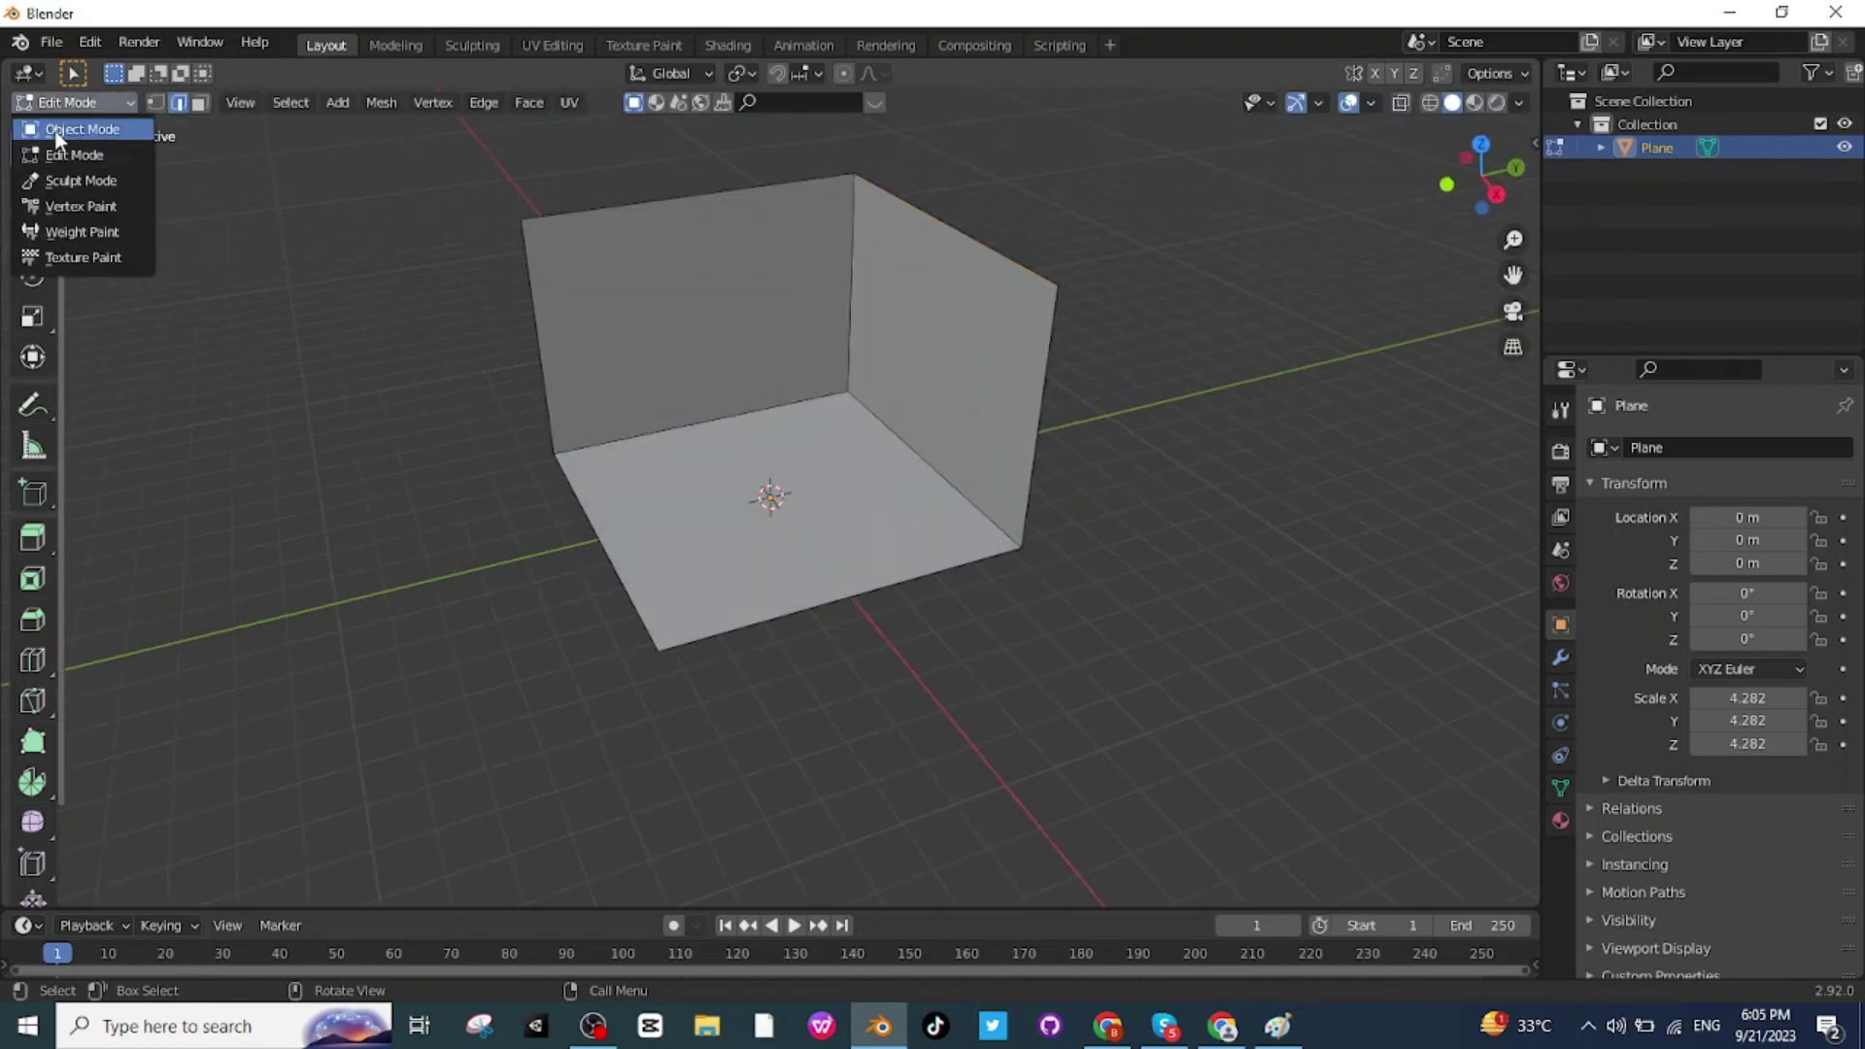
{"action": "left_click", "coordinate": [73, 130]}
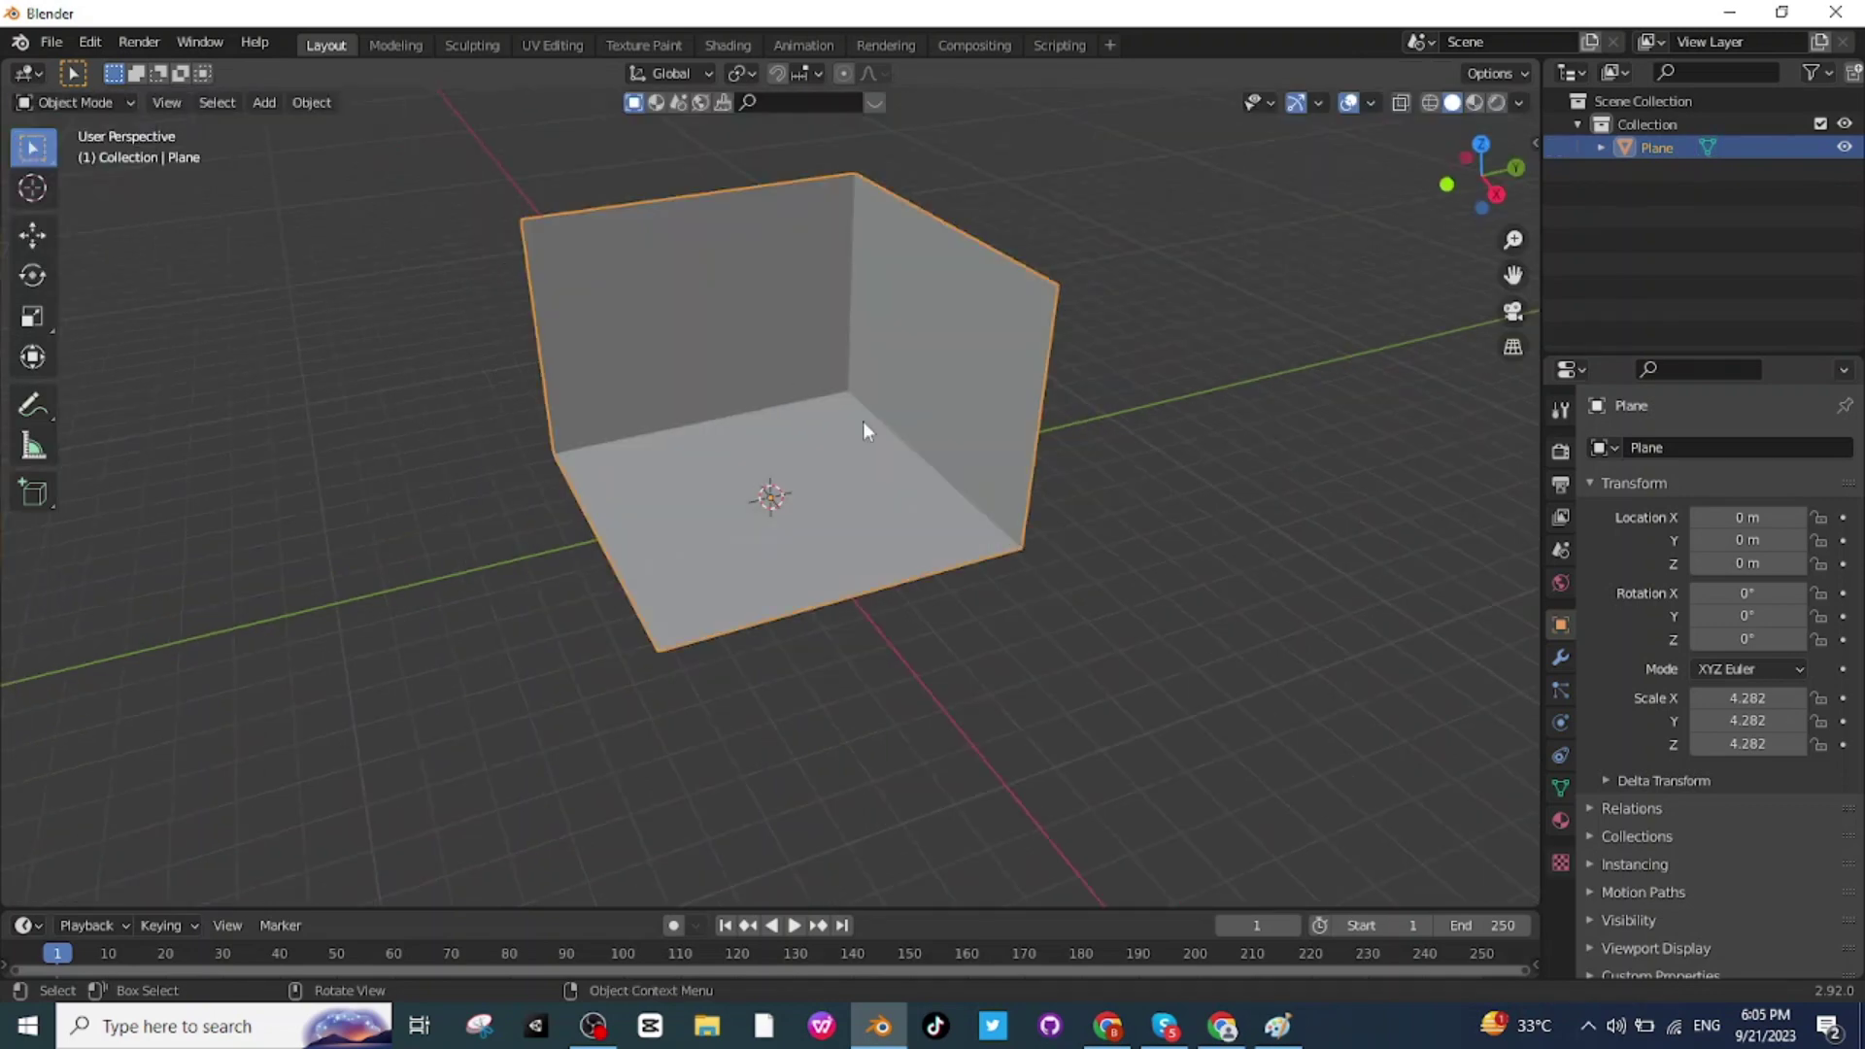
{"action": "left_click", "coordinate": [1557, 659]}
{"action": "left_click", "coordinate": [1638, 445]}
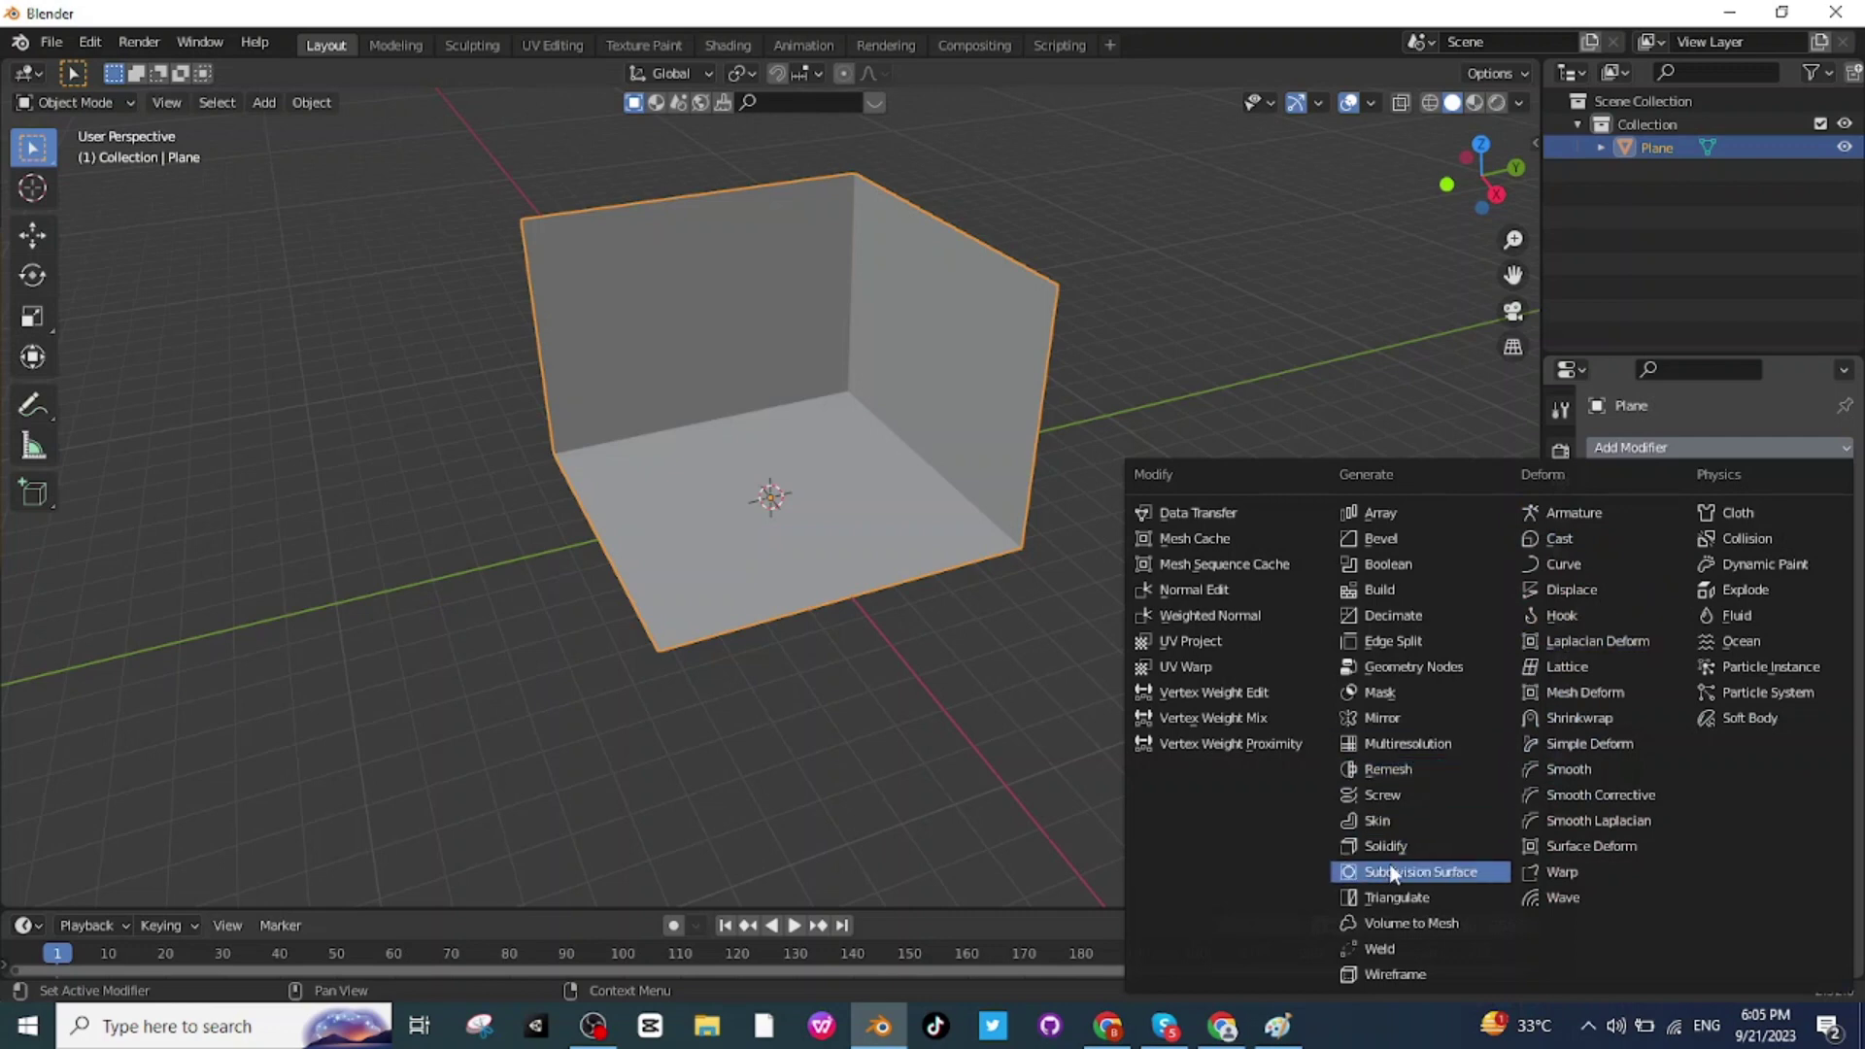
{"action": "left_click", "coordinate": [1399, 839]}
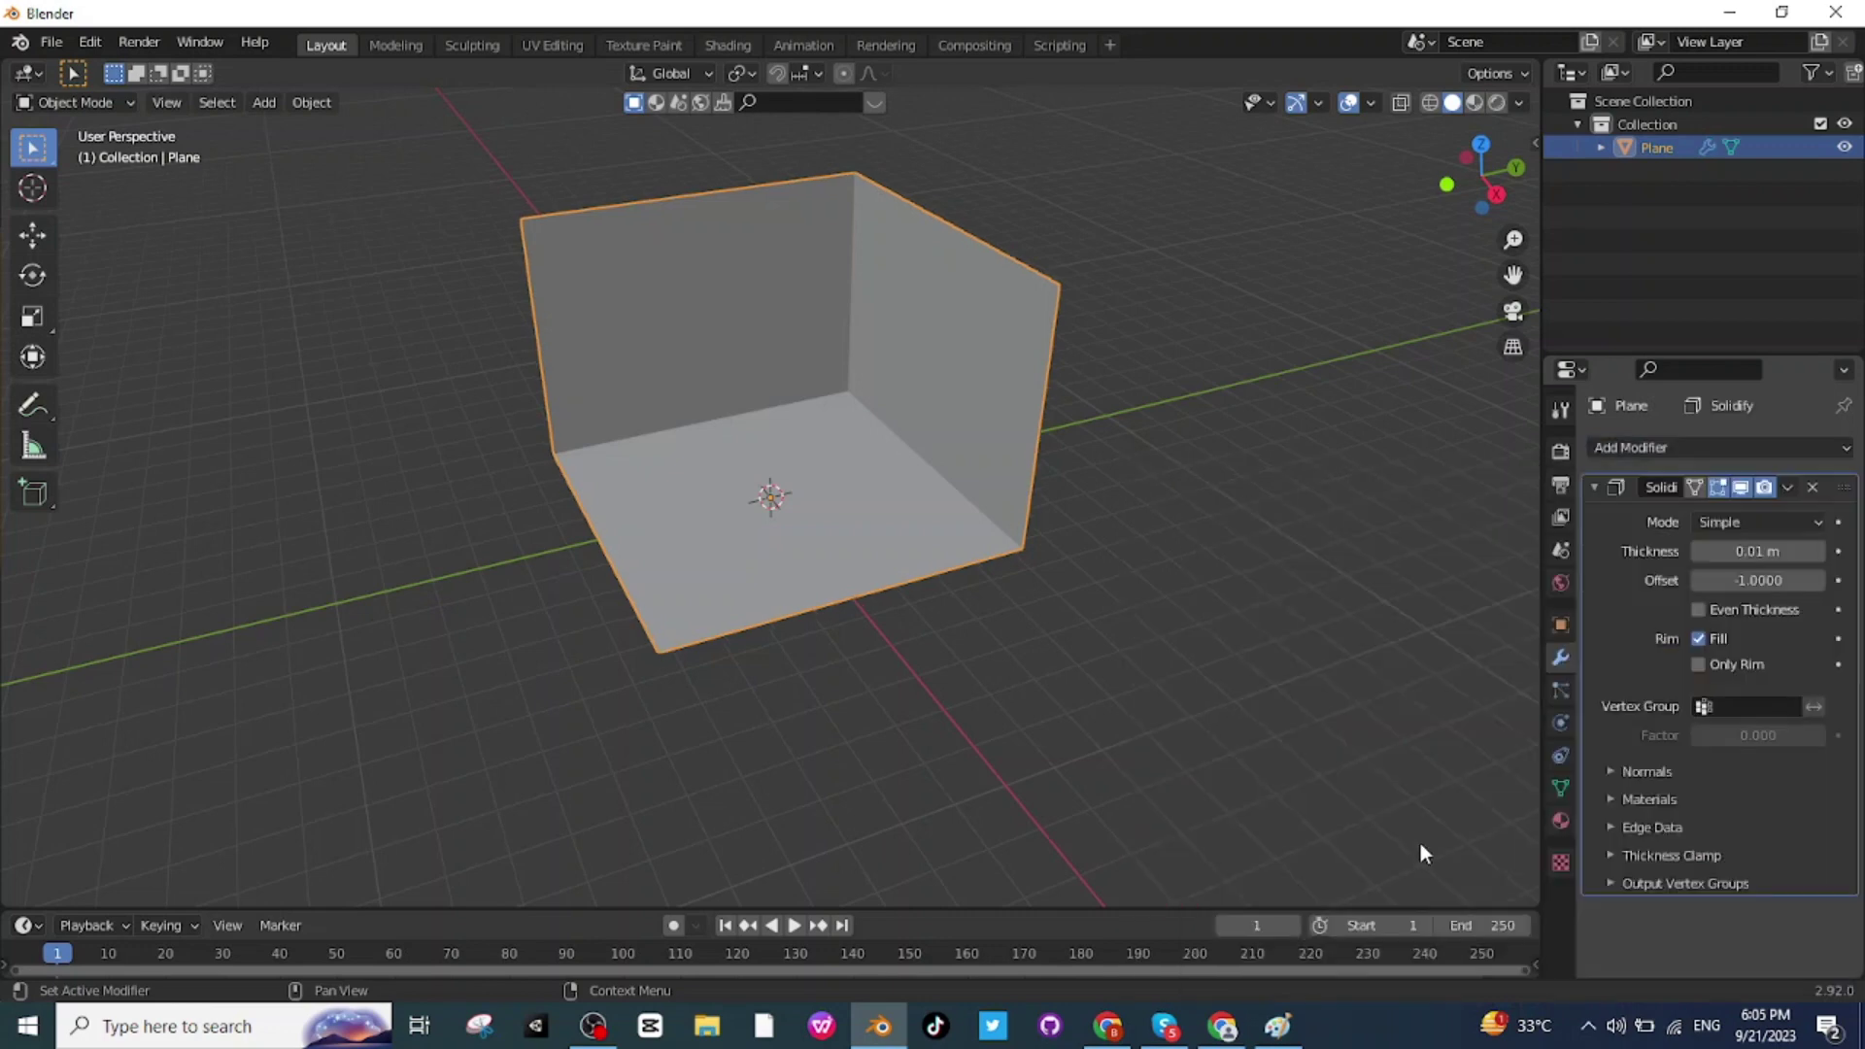
Step: Set the Solidify thickness to 0.1 m and enable Even Thickness
{"action": "left_click", "coordinate": [1818, 552]}
{"action": "left_click", "coordinate": [1818, 553]}
{"action": "left_click", "coordinate": [1818, 553]}
{"action": "left_click", "coordinate": [1817, 553]}
{"action": "left_click", "coordinate": [1817, 552]}
{"action": "left_click", "coordinate": [1817, 551]}
{"action": "left_click", "coordinate": [1818, 554]}
{"action": "left_click", "coordinate": [1819, 554]}
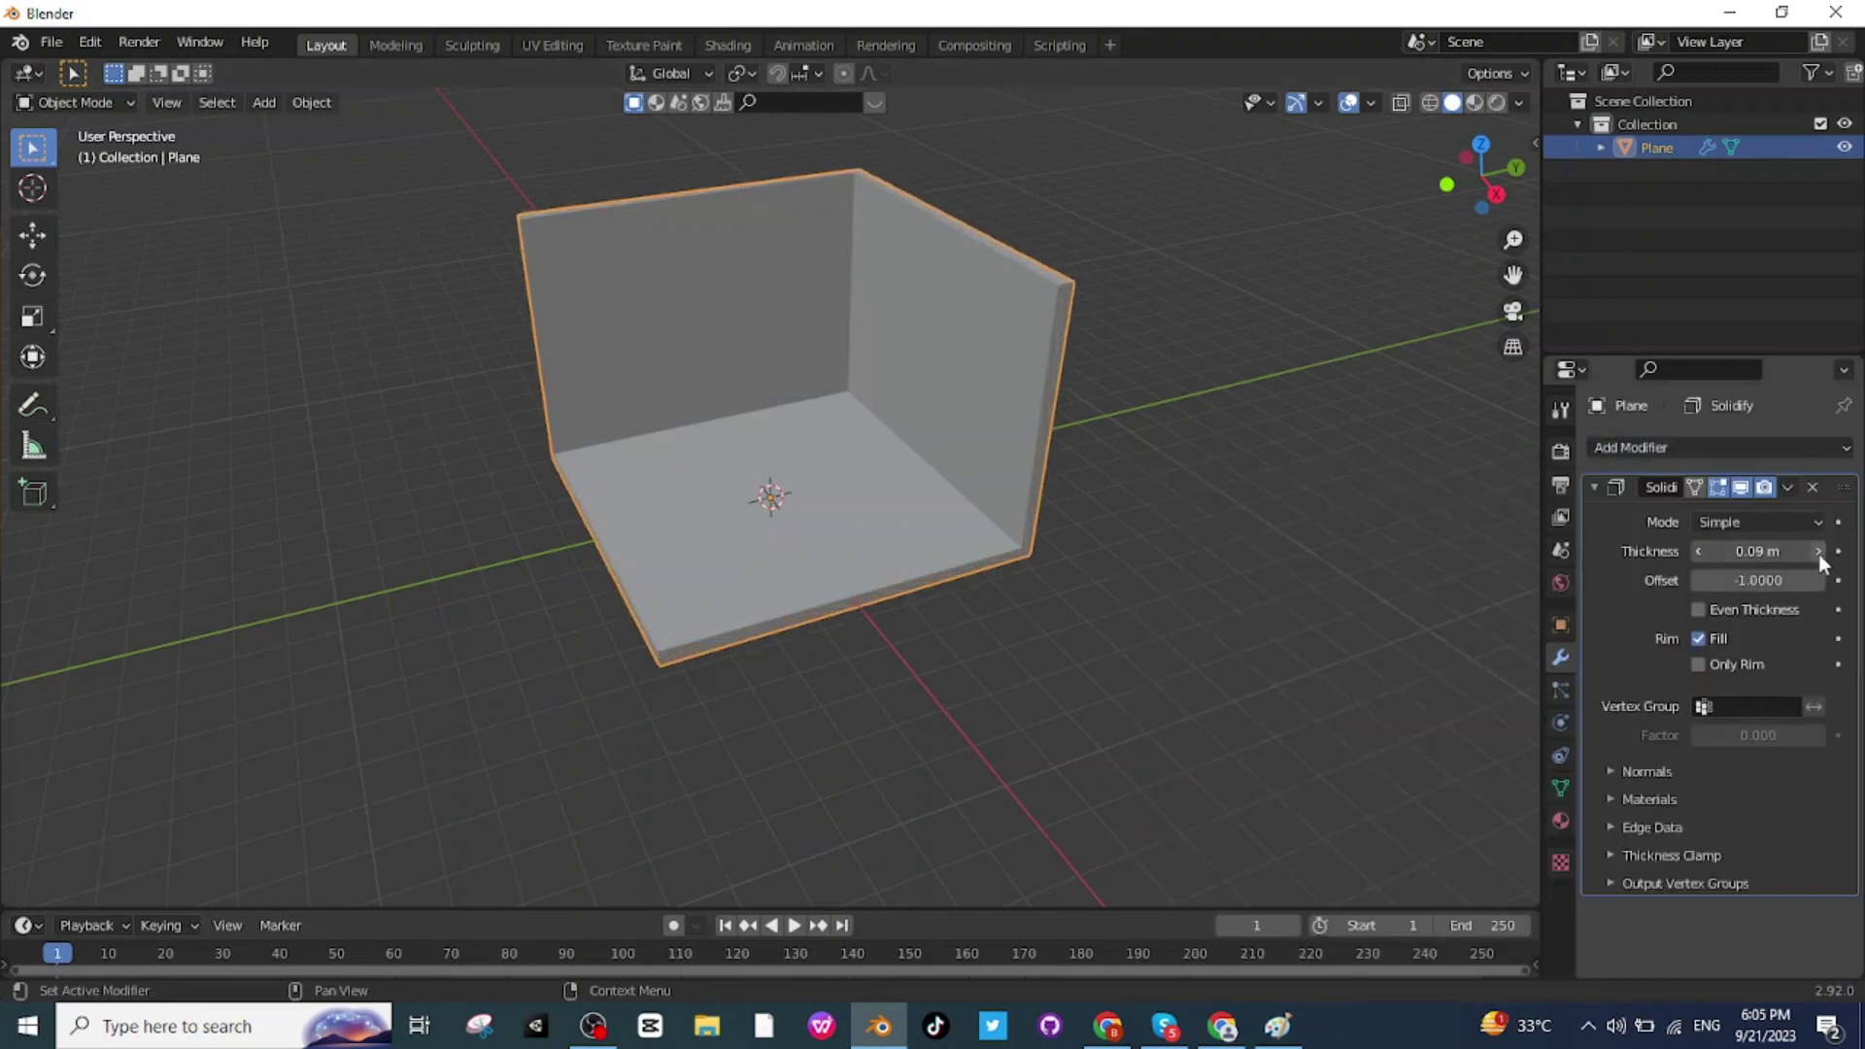
{"action": "left_click", "coordinate": [1818, 554]}
{"action": "left_click", "coordinate": [1706, 610]}
{"action": "middle_click_drag", "start_coordinate": [1126, 493], "coordinate": [1113, 475]}
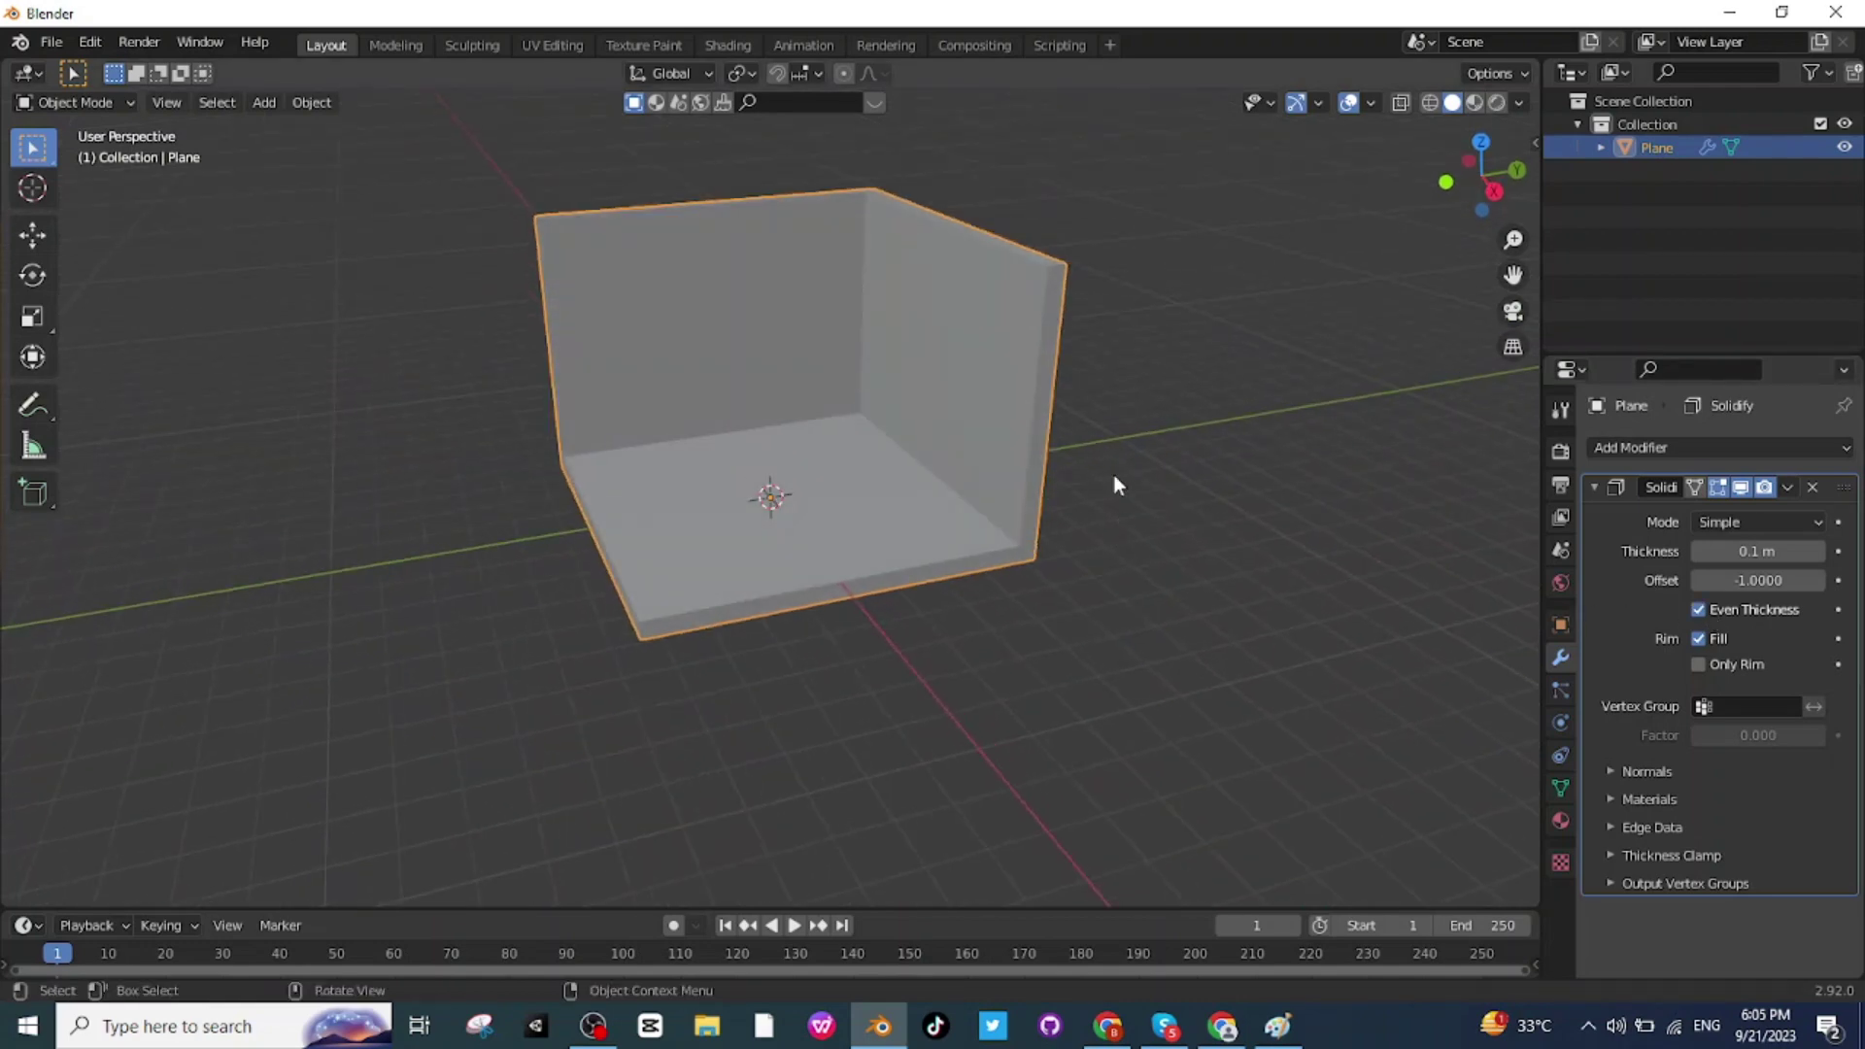
{"action": "middle_click_drag", "start_coordinate": [1146, 383], "coordinate": [1093, 411]}
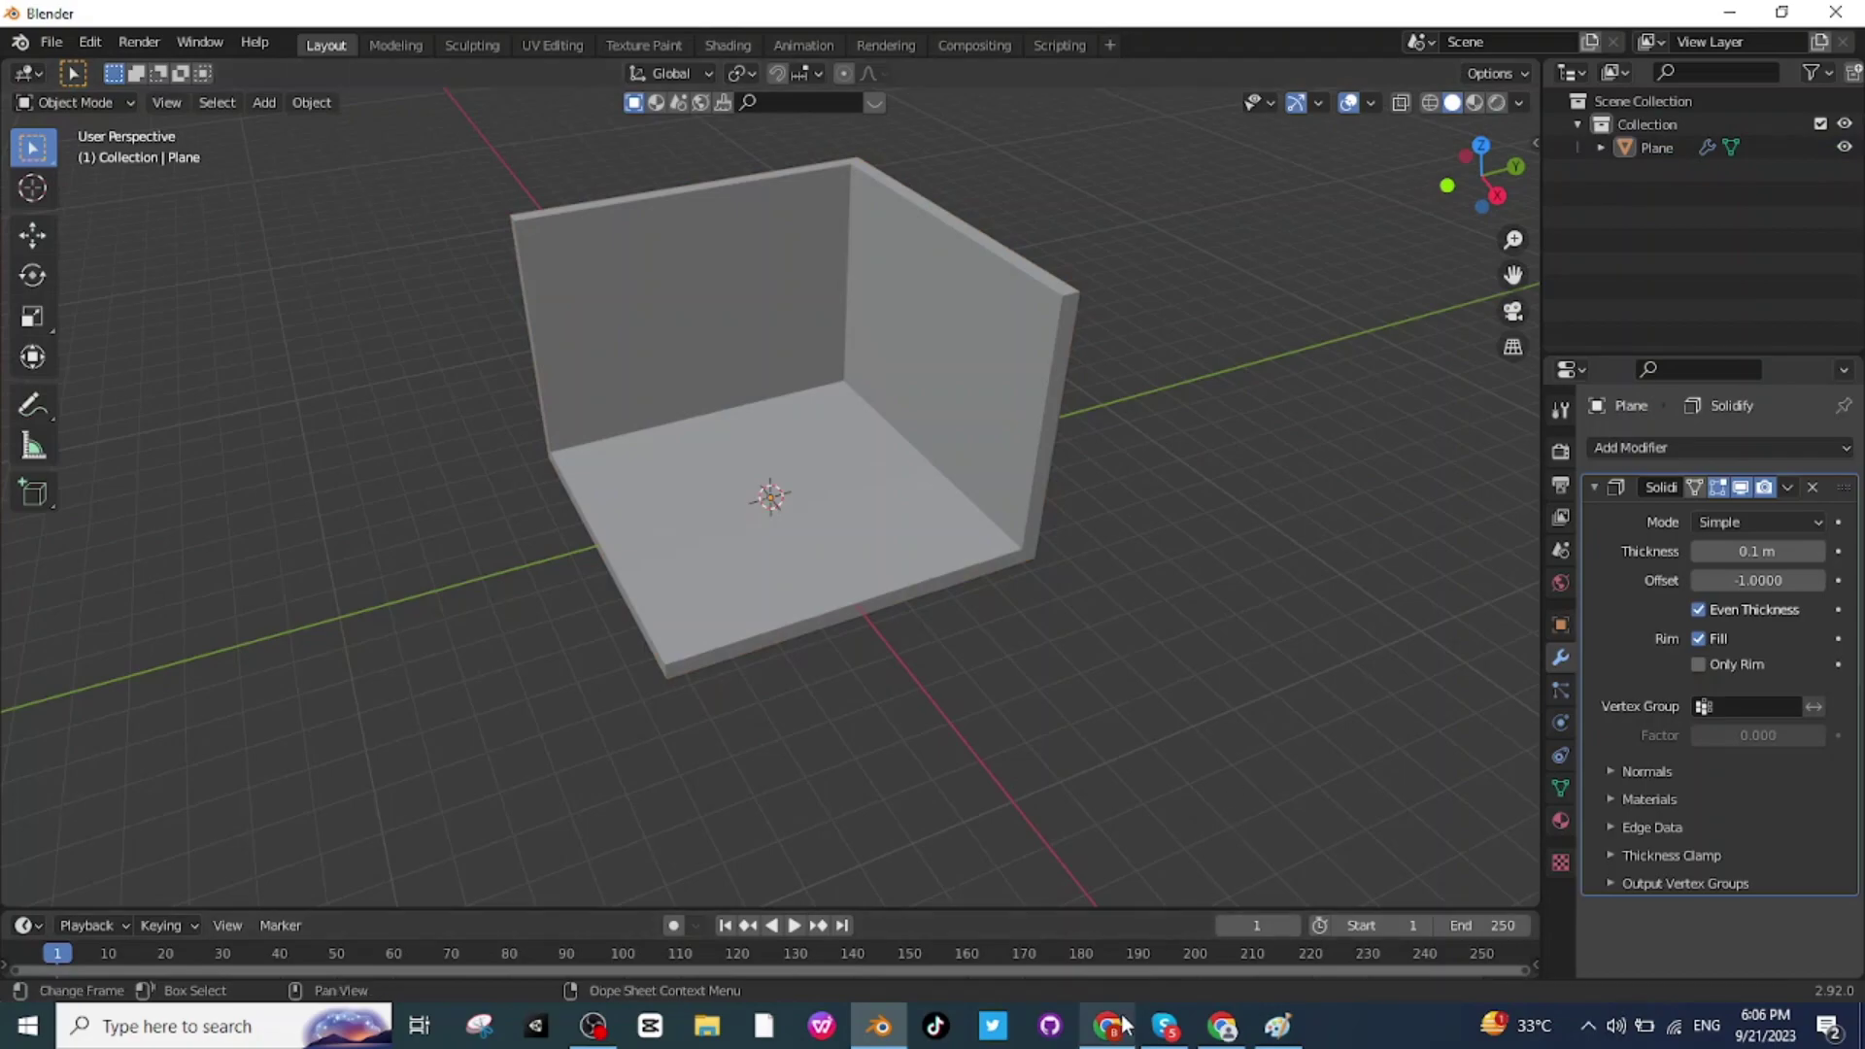
Step: Switch to the browser and look over the Poliigon website's home page for textures and models
{"action": "left_click", "coordinate": [1124, 1025]}
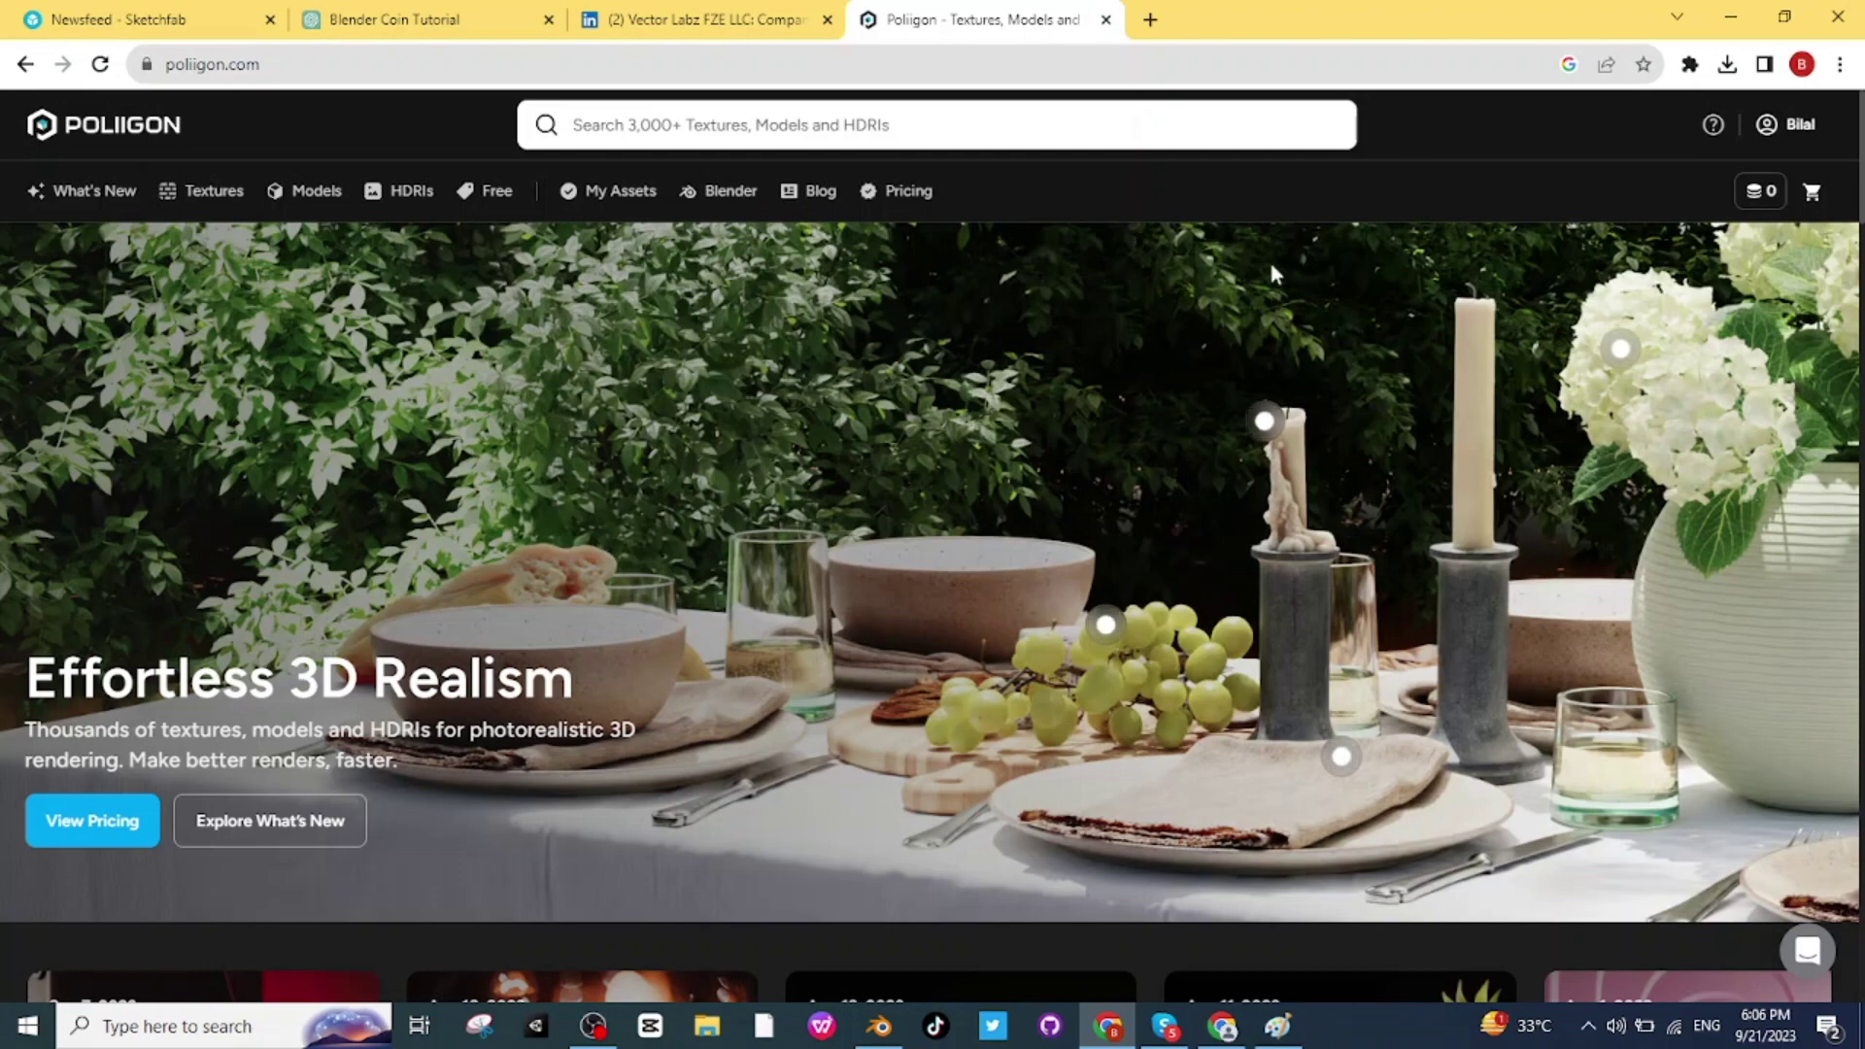
{"action": "scroll", "coordinate": [1091, 296], "scroll_direction": "down", "scroll_amount": 10}
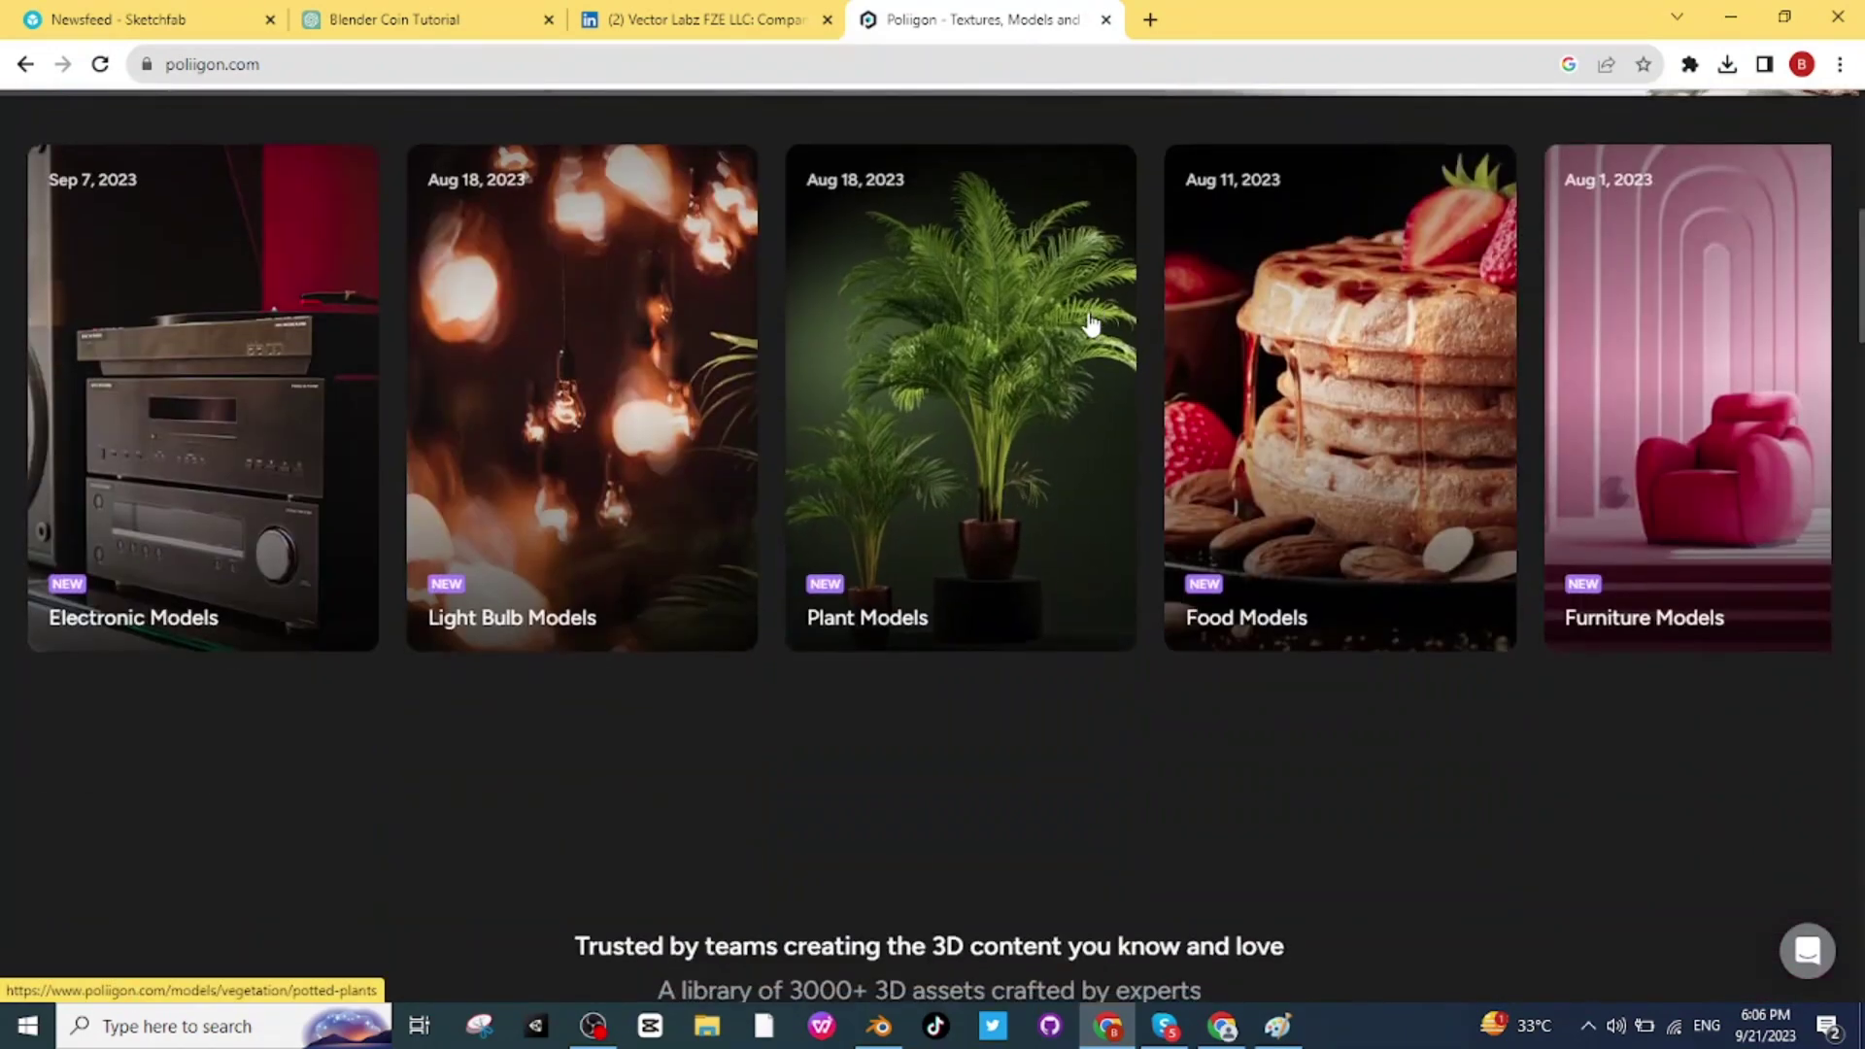
{"action": "scroll", "coordinate": [1091, 324], "scroll_direction": "up", "scroll_amount": 10}
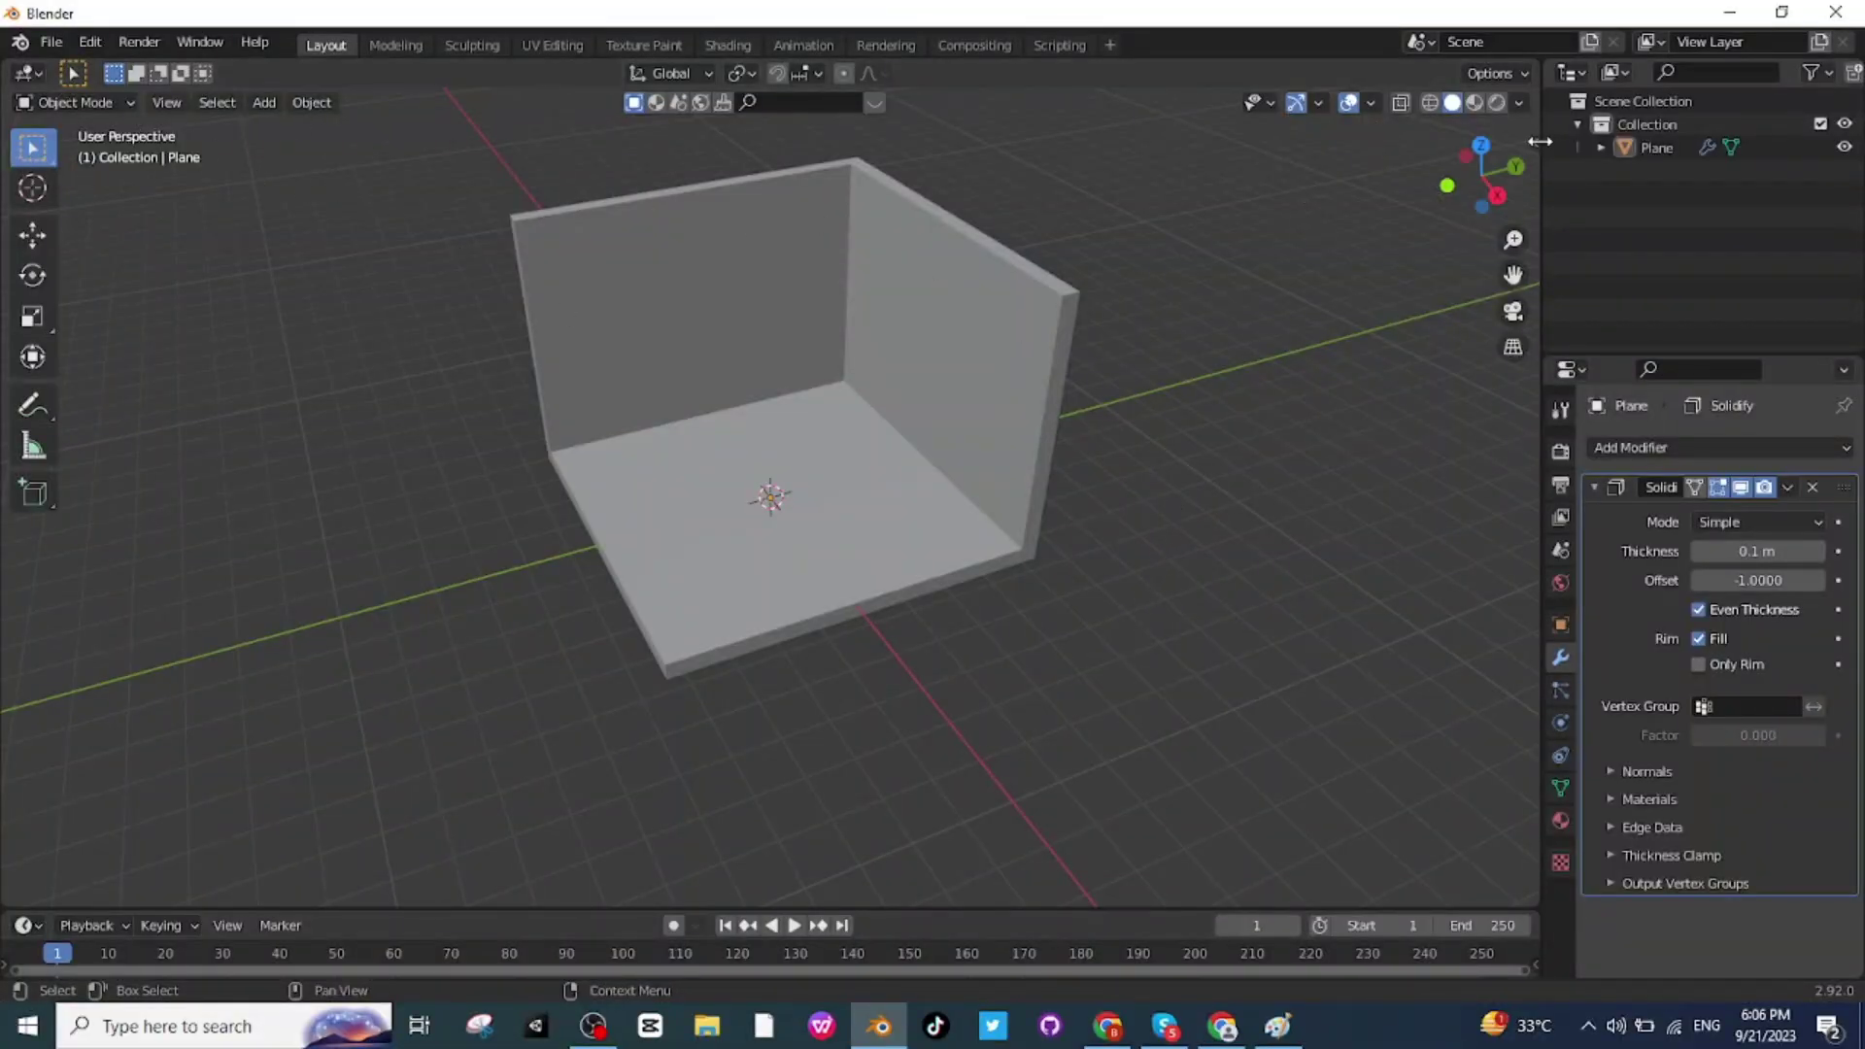
Step: Switch back to Blender, bring up the Poliigon add-on's My Assets library and look through its assets
{"action": "key", "text": "n"}
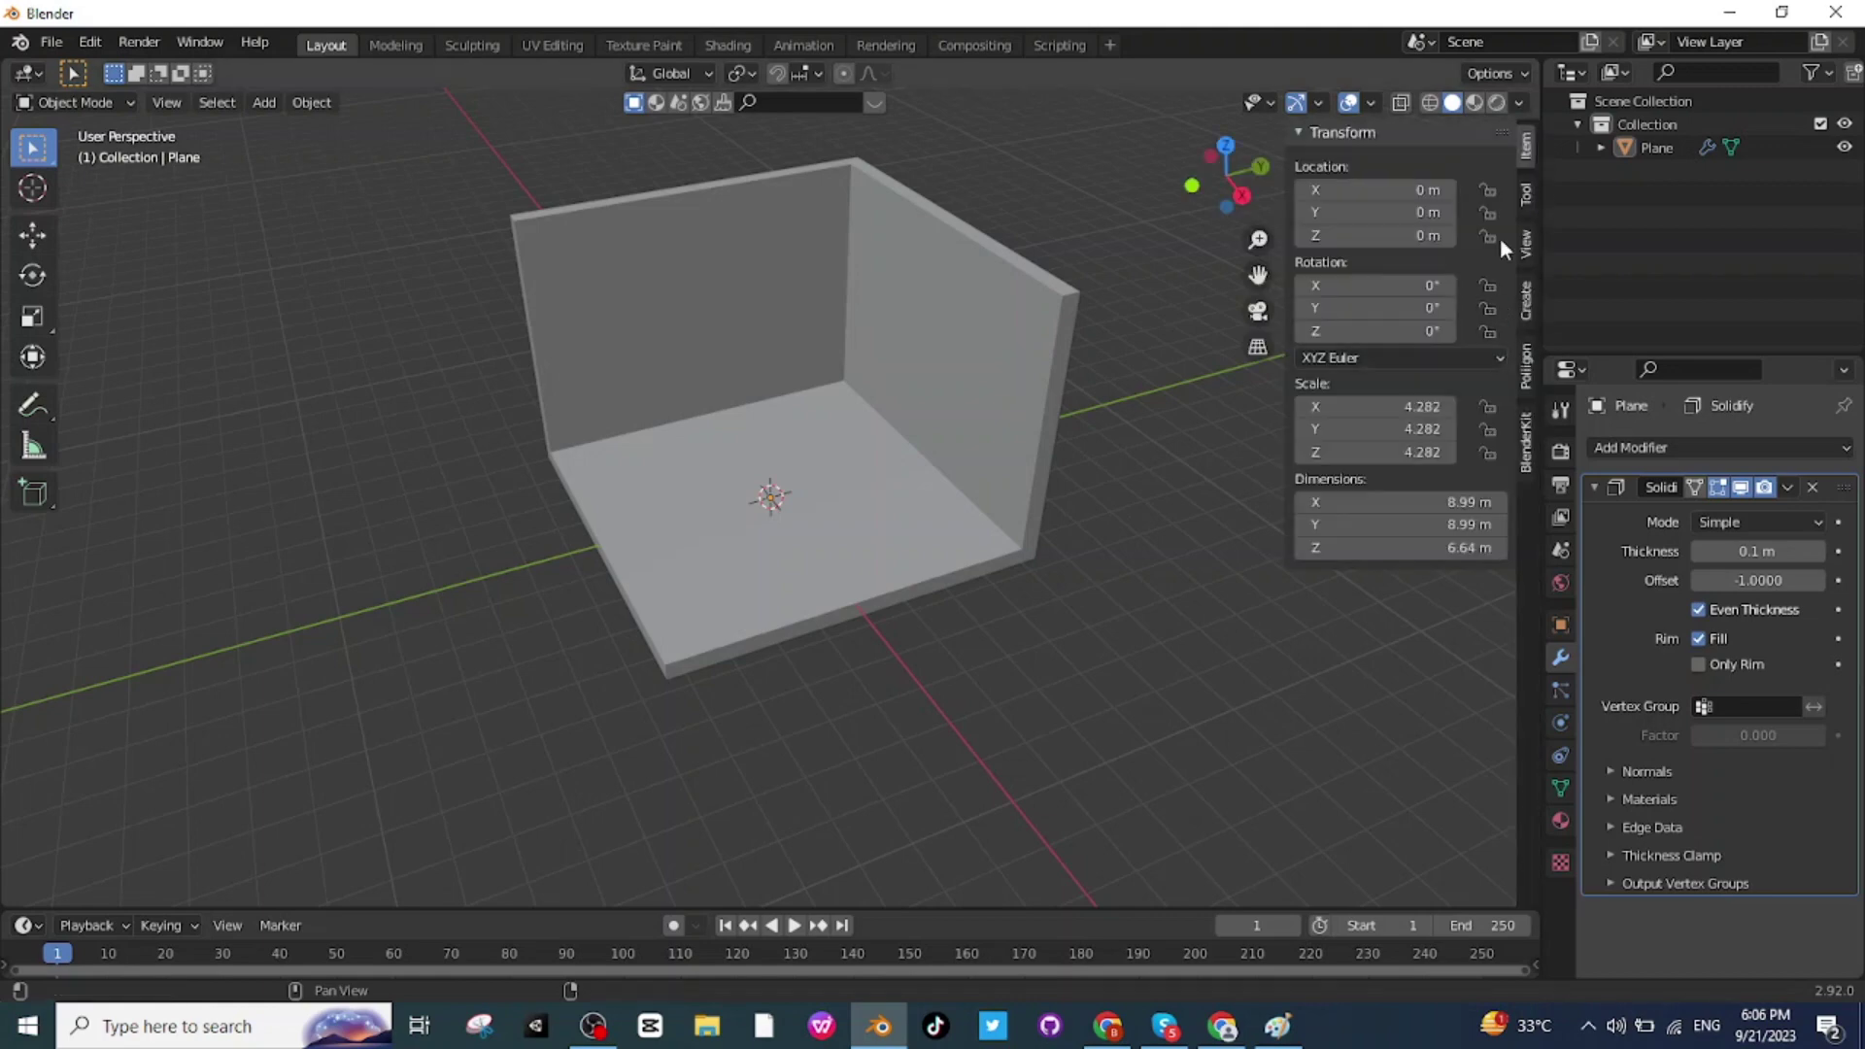
{"action": "left_click", "coordinate": [1520, 419]}
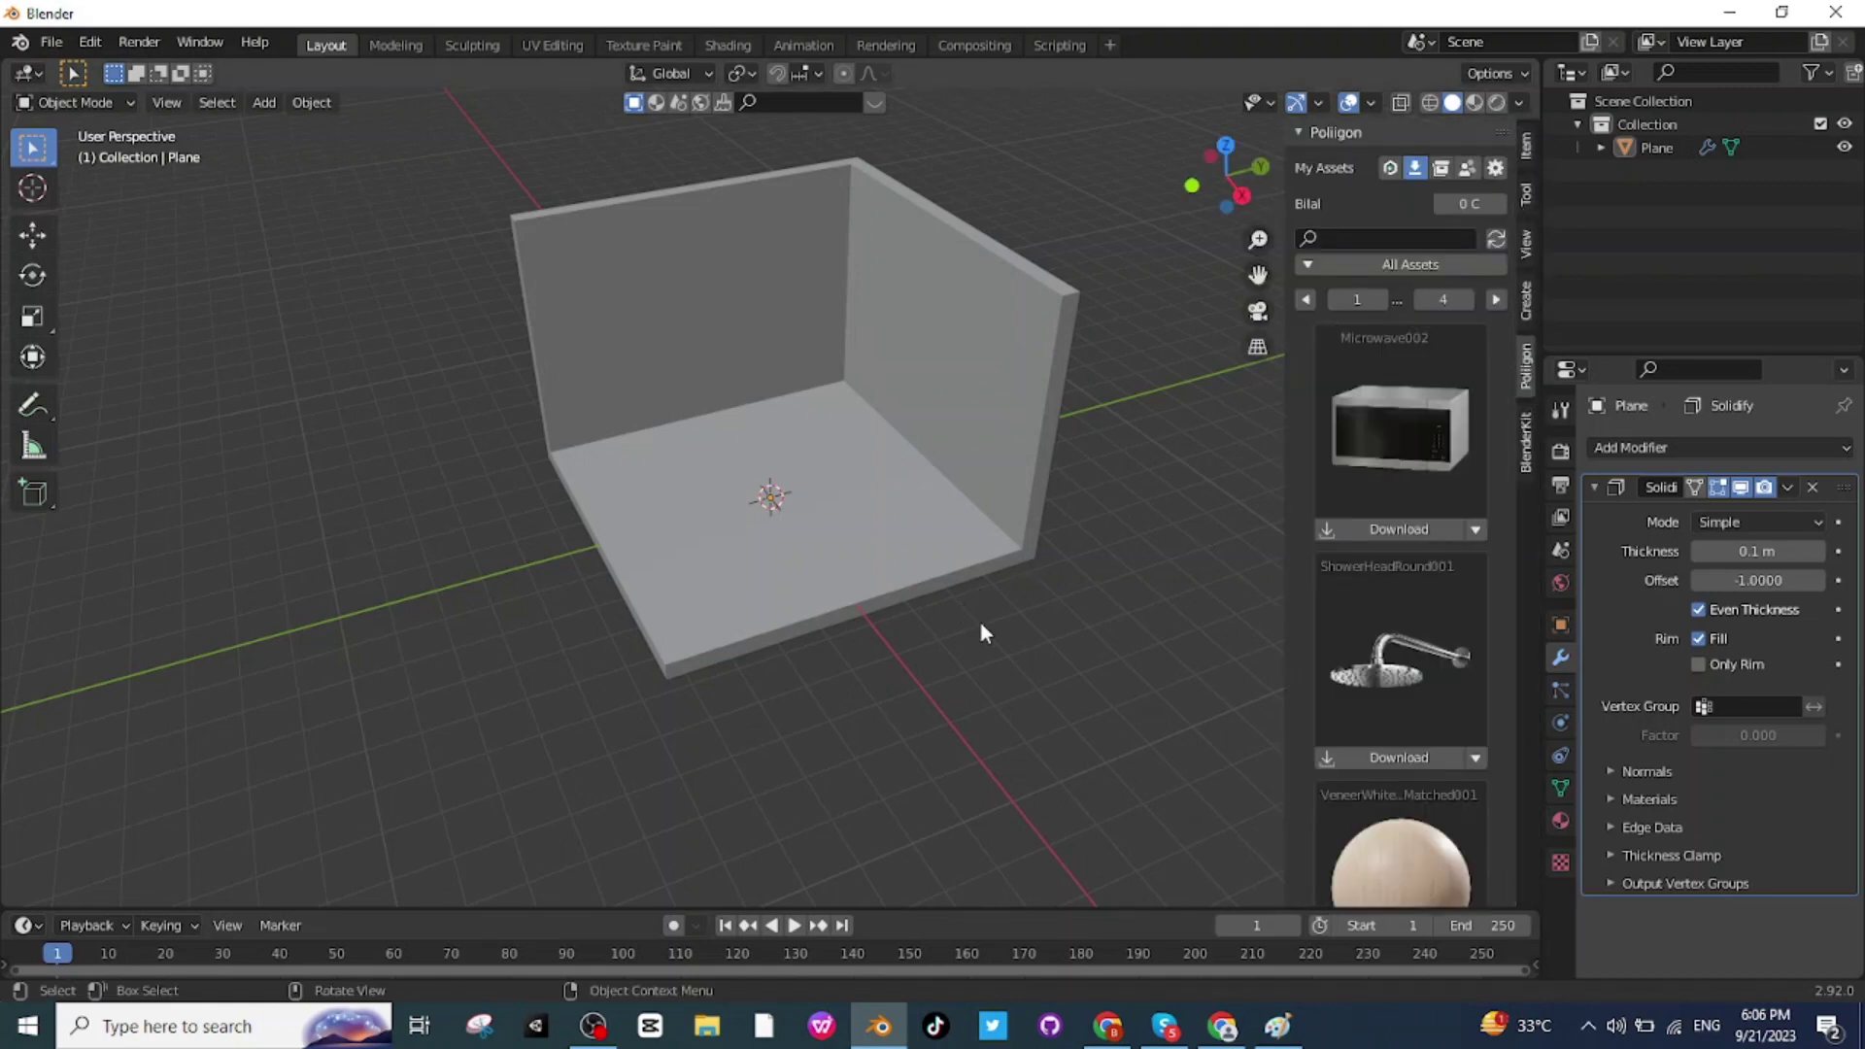
{"action": "middle_click_drag", "start_coordinate": [981, 627], "coordinate": [981, 590]}
{"action": "scroll", "coordinate": [1414, 437], "scroll_direction": "down", "scroll_amount": 5}
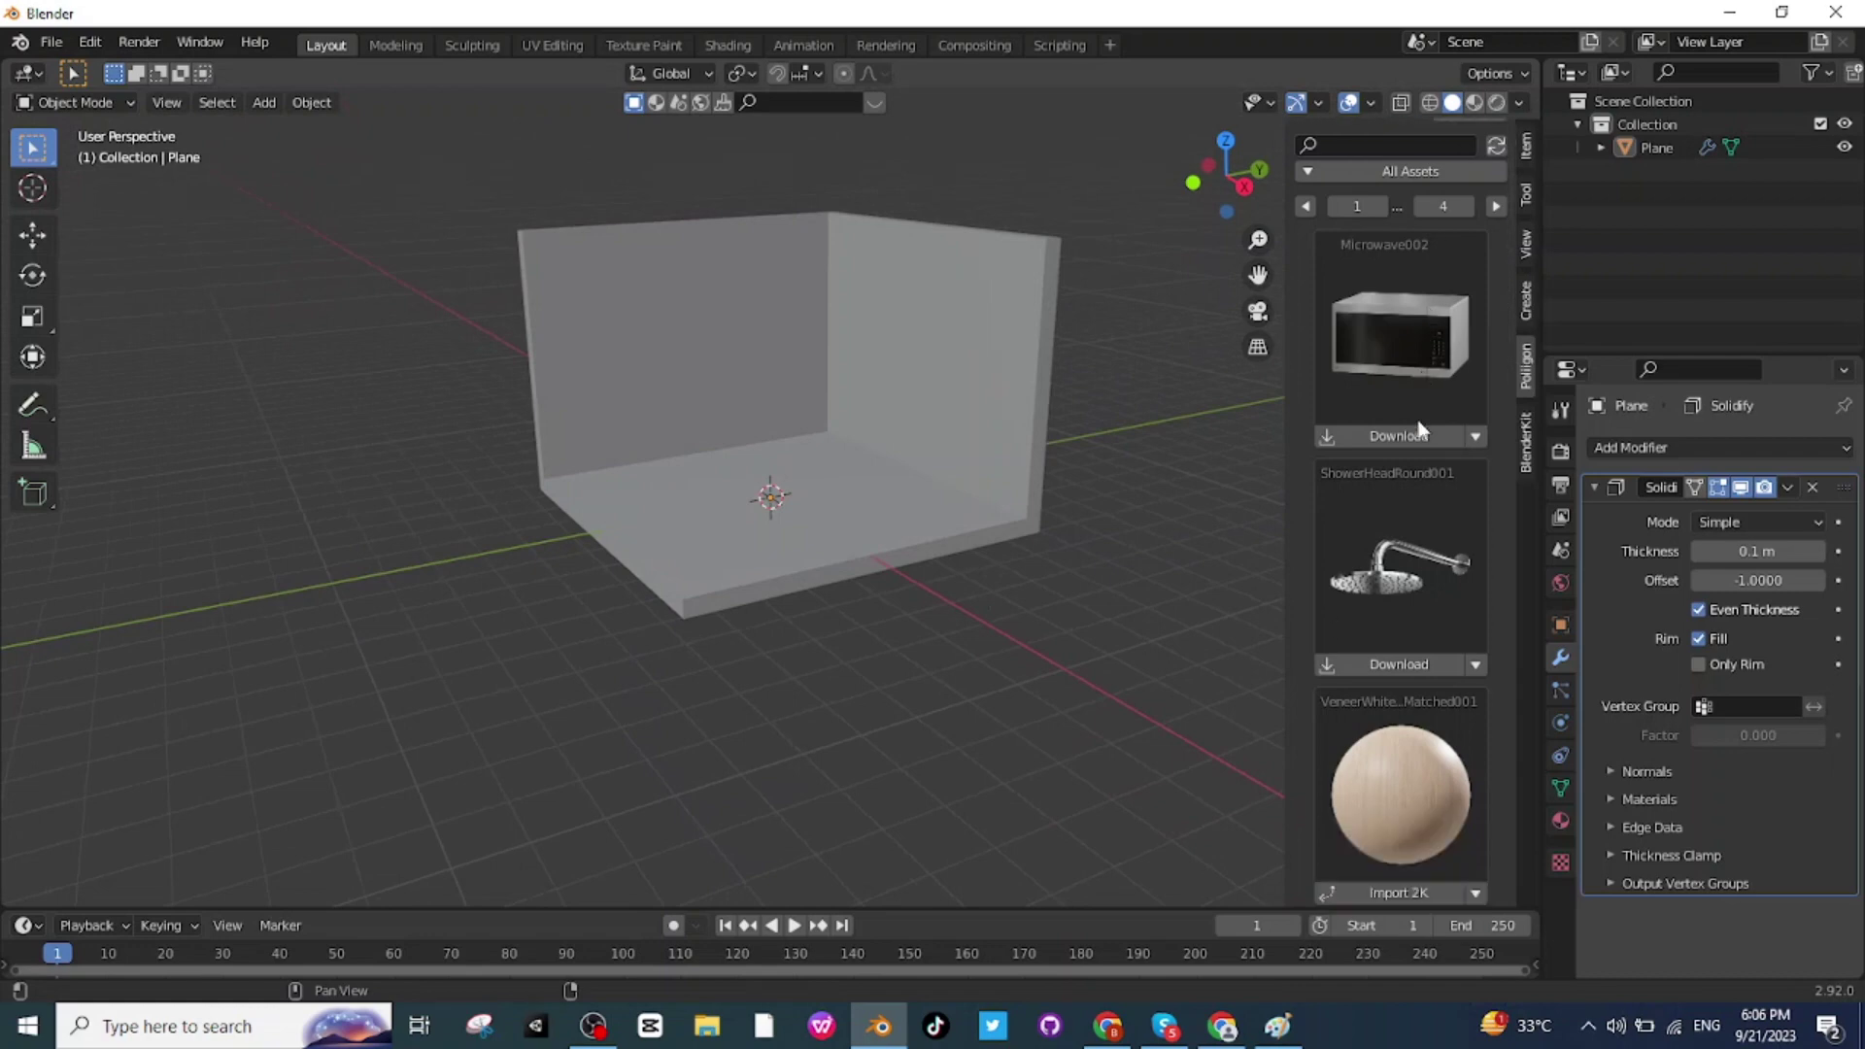
{"action": "scroll", "coordinate": [1409, 474], "scroll_direction": "up", "scroll_amount": 5}
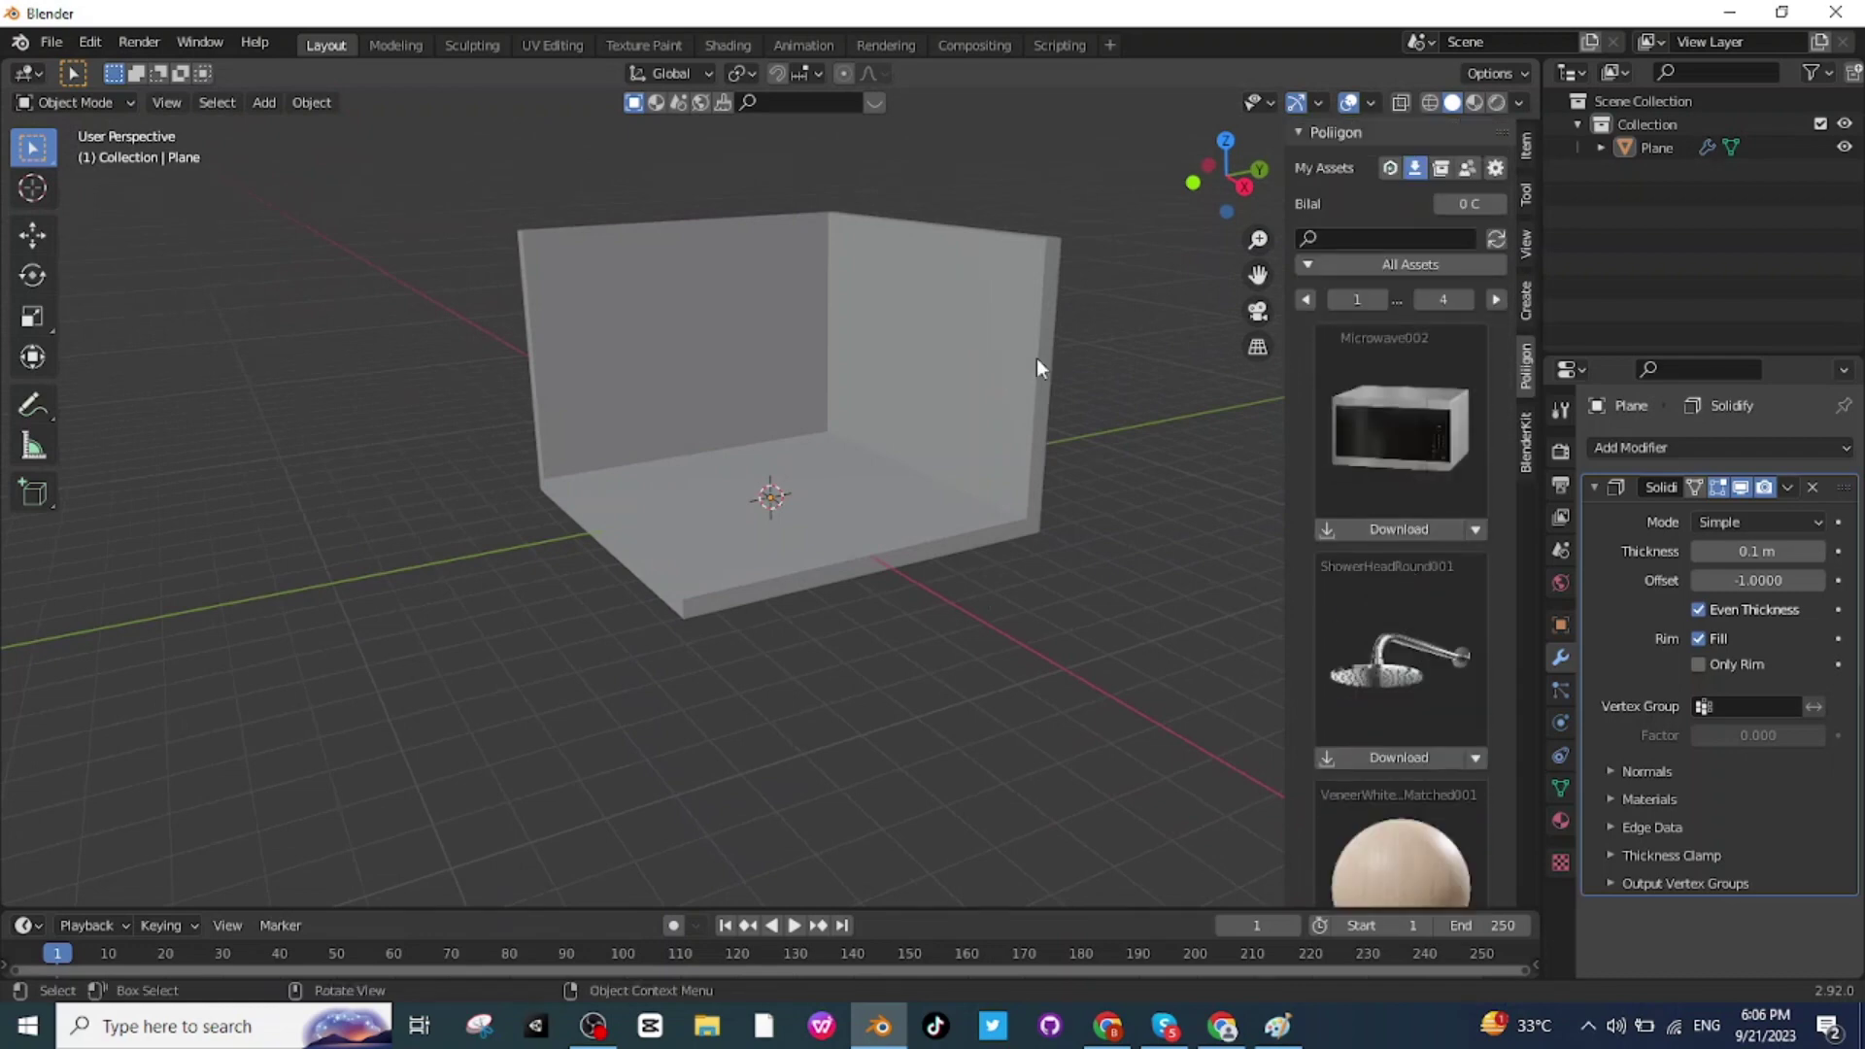
Step: Apply the 2K VeneerWhiteOakRandomMatched001 material from the Poliigon assets to the room mesh
{"action": "left_click", "coordinate": [797, 426]}
{"action": "scroll", "coordinate": [1418, 568], "scroll_direction": "down", "scroll_amount": 2}
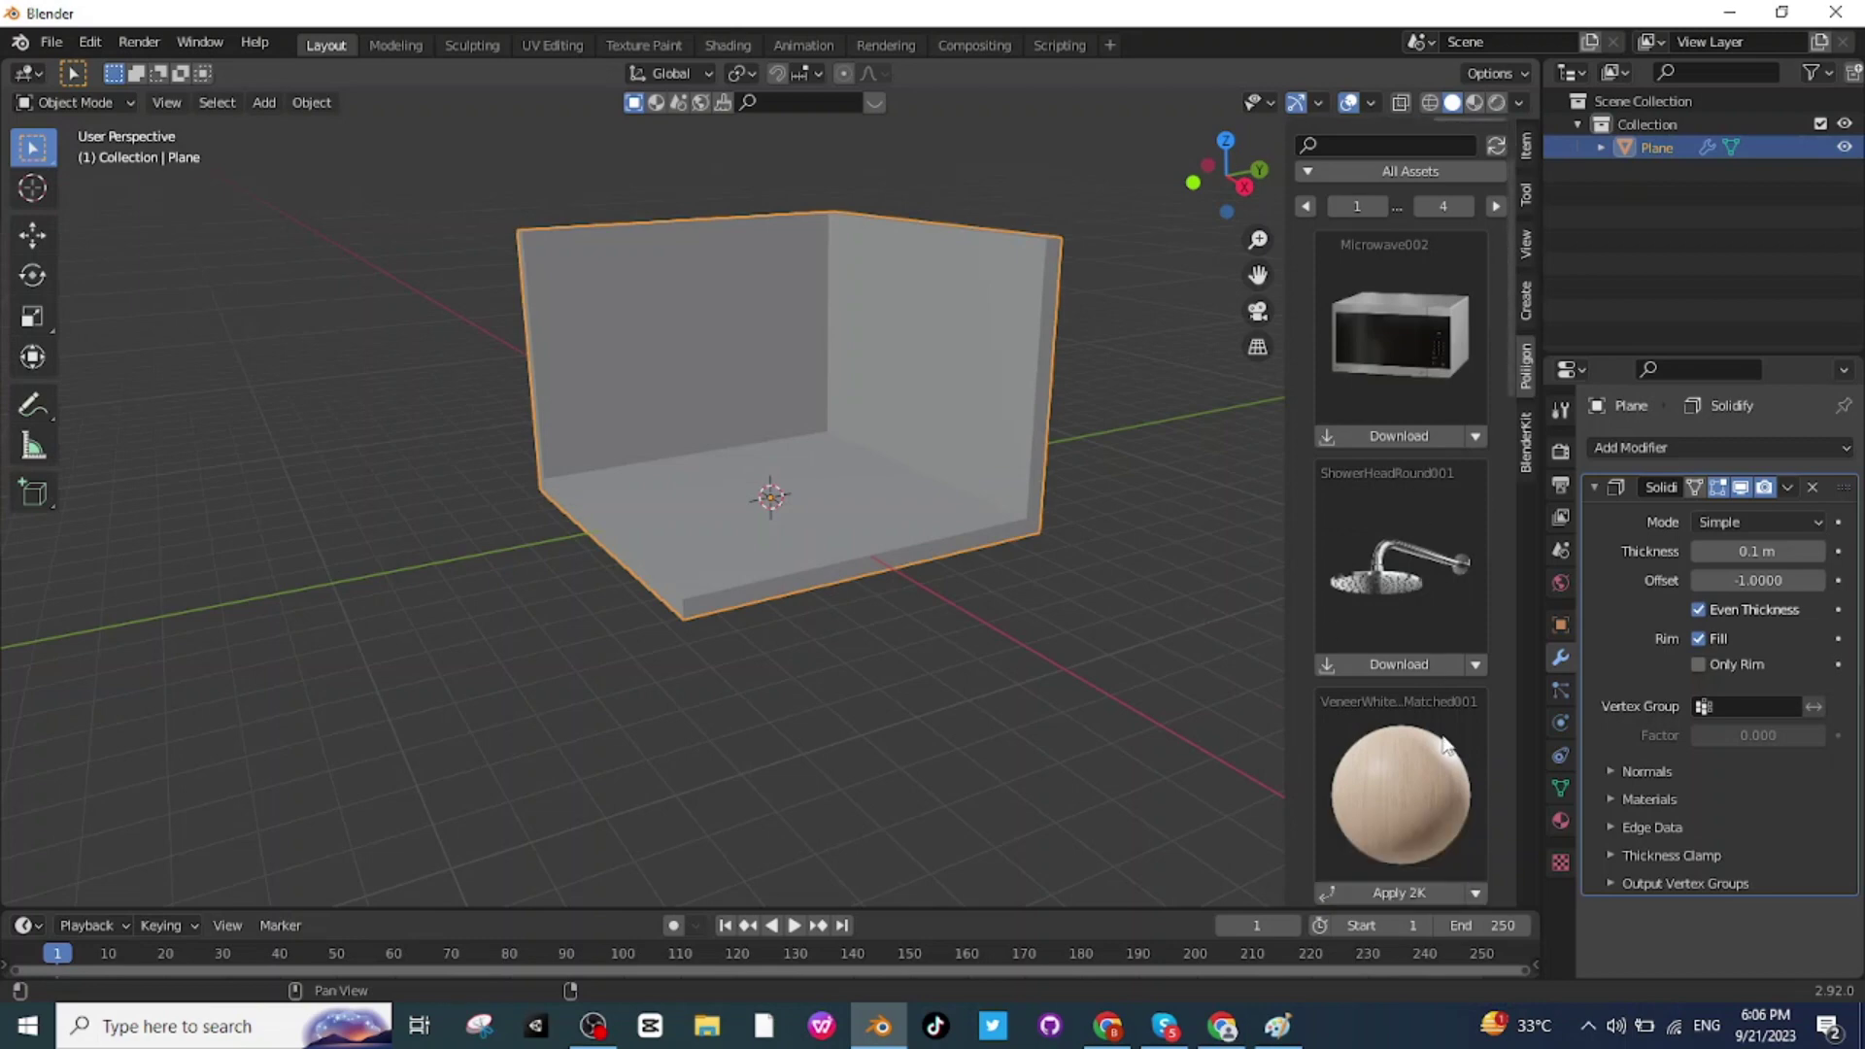
{"action": "scroll", "coordinate": [1433, 768], "scroll_direction": "down", "scroll_amount": 2}
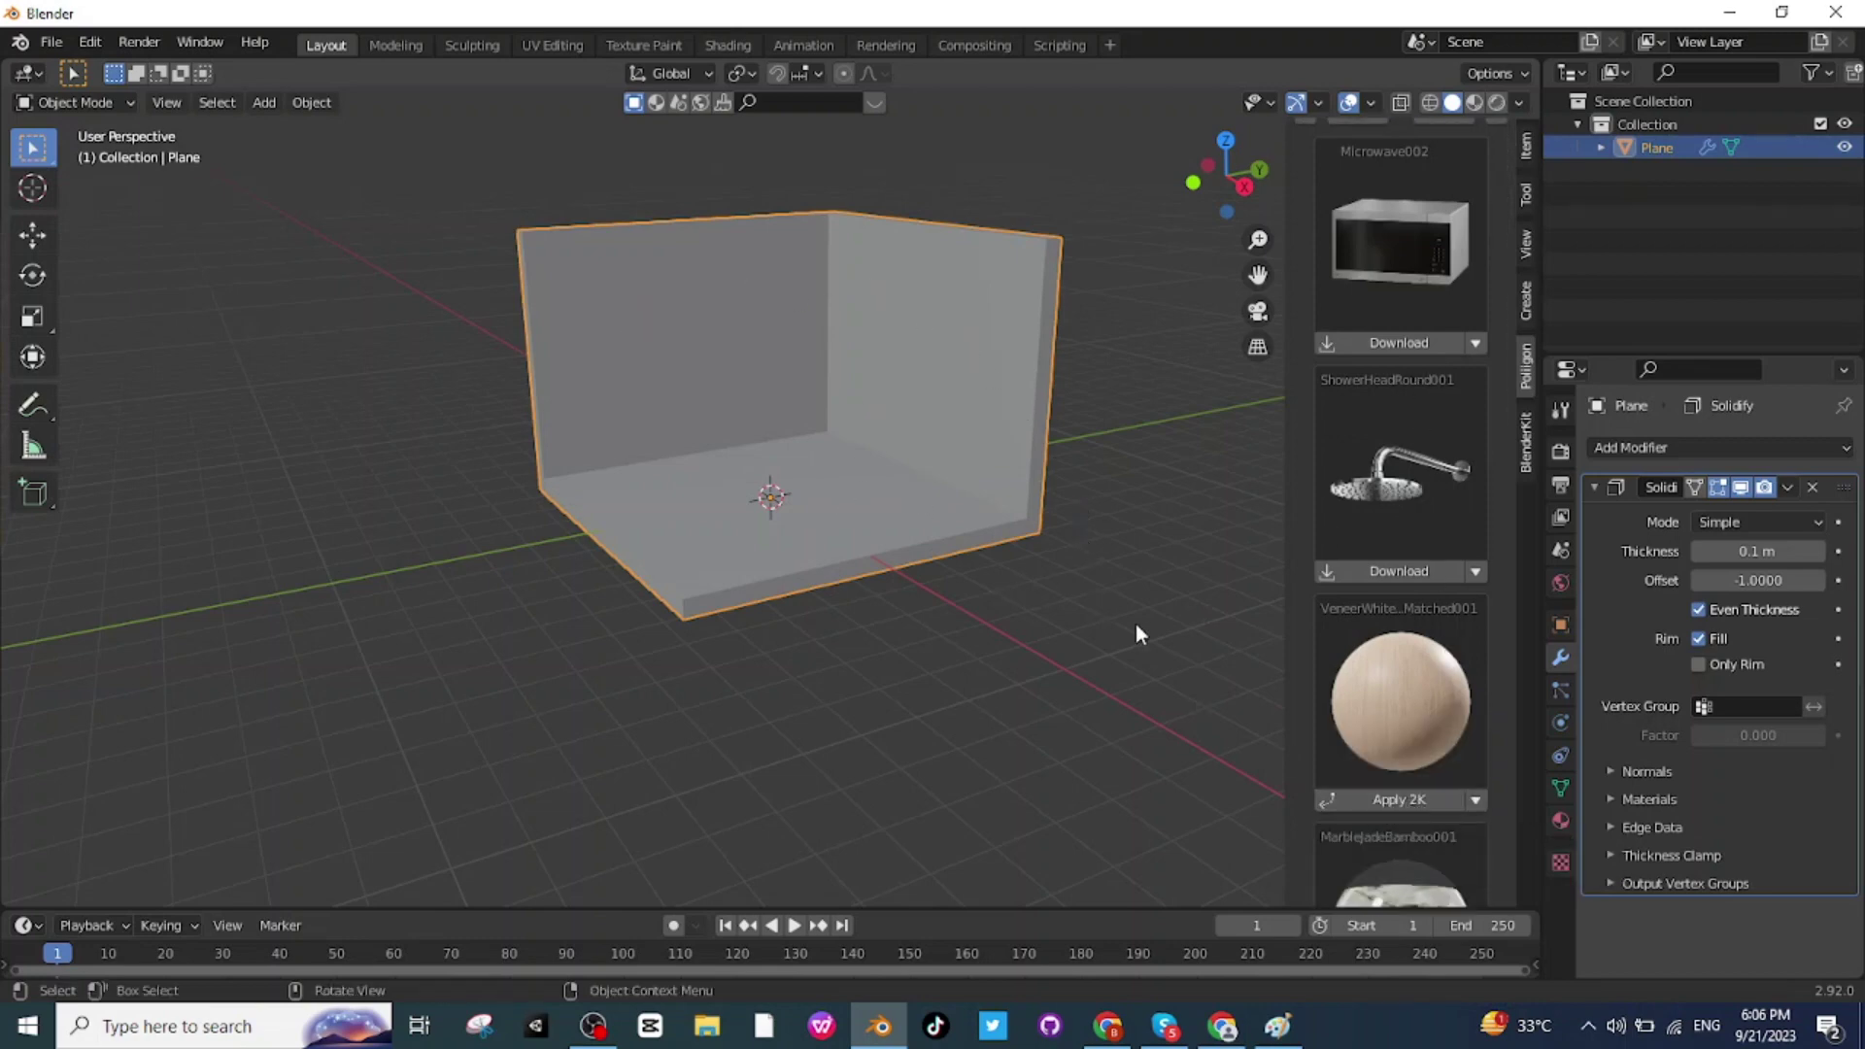
{"action": "left_click", "coordinate": [1391, 797]}
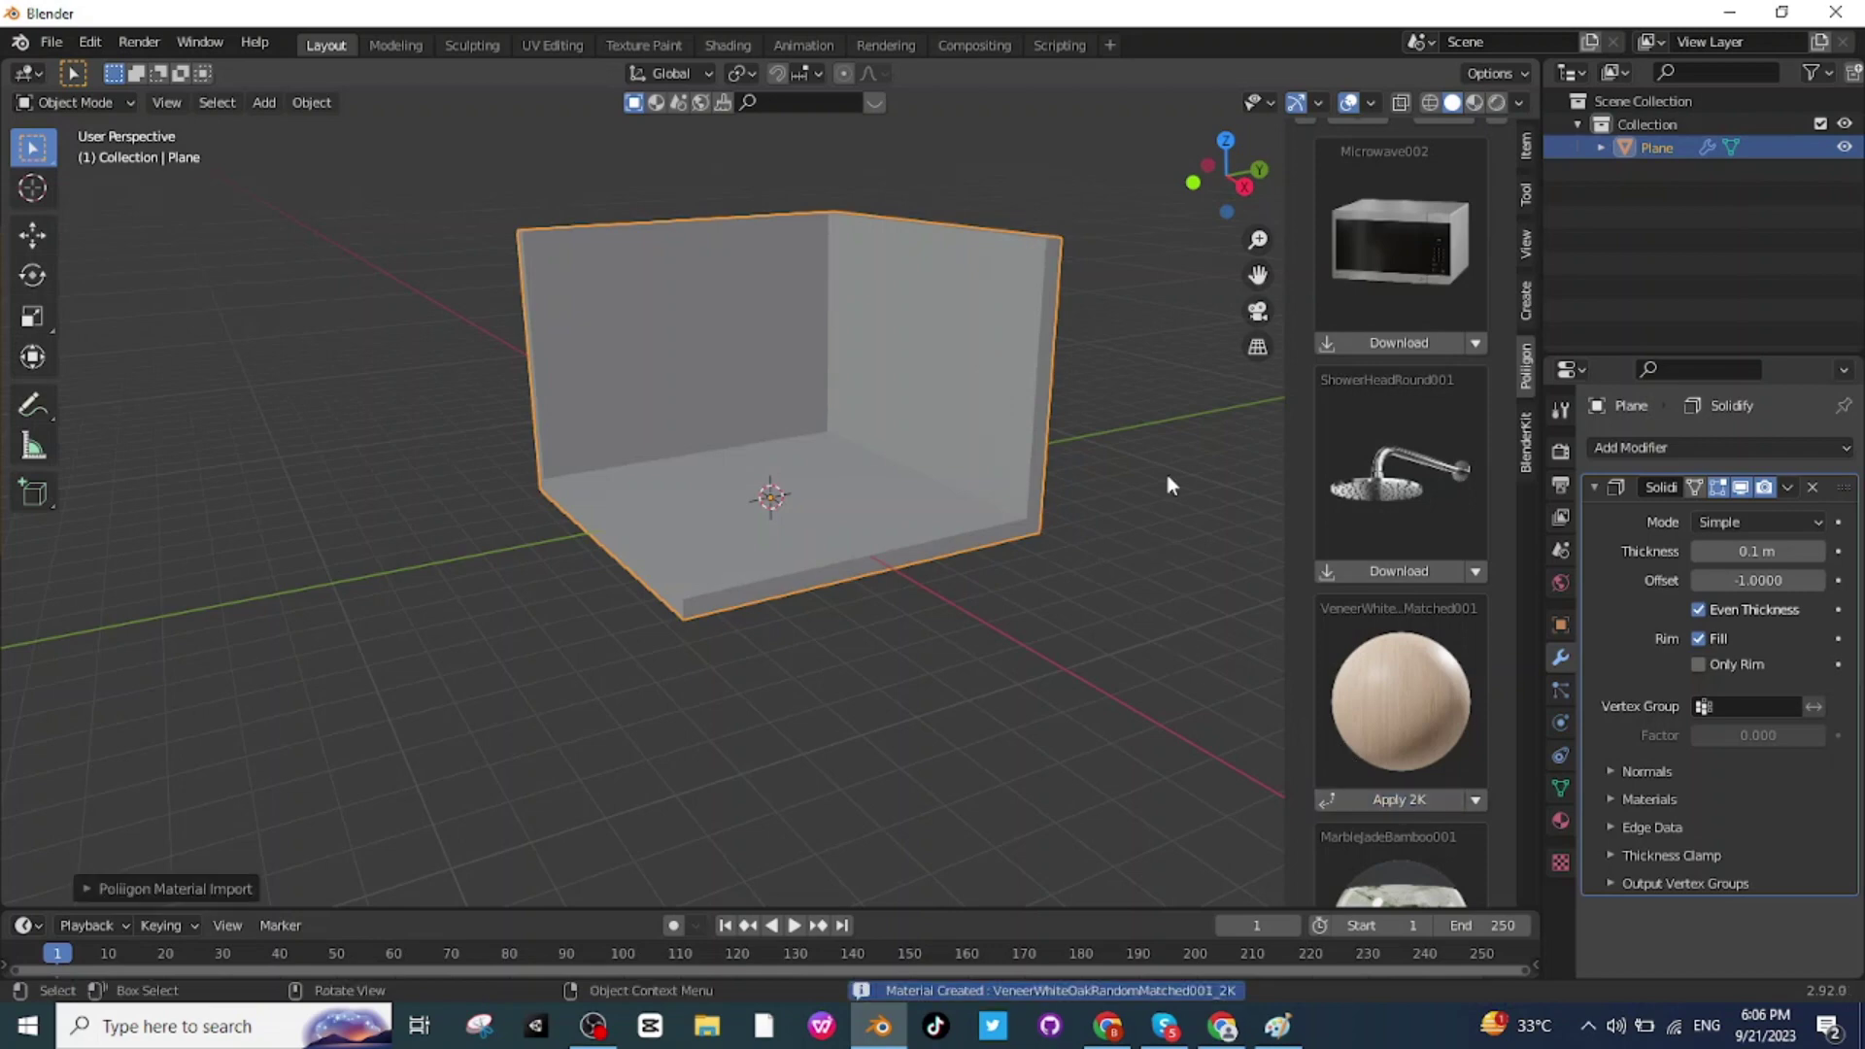
Step: Set the viewport shading to Material Preview and hide the Poliigon sidebar to view the textured room
{"action": "left_click", "coordinate": [1476, 103]}
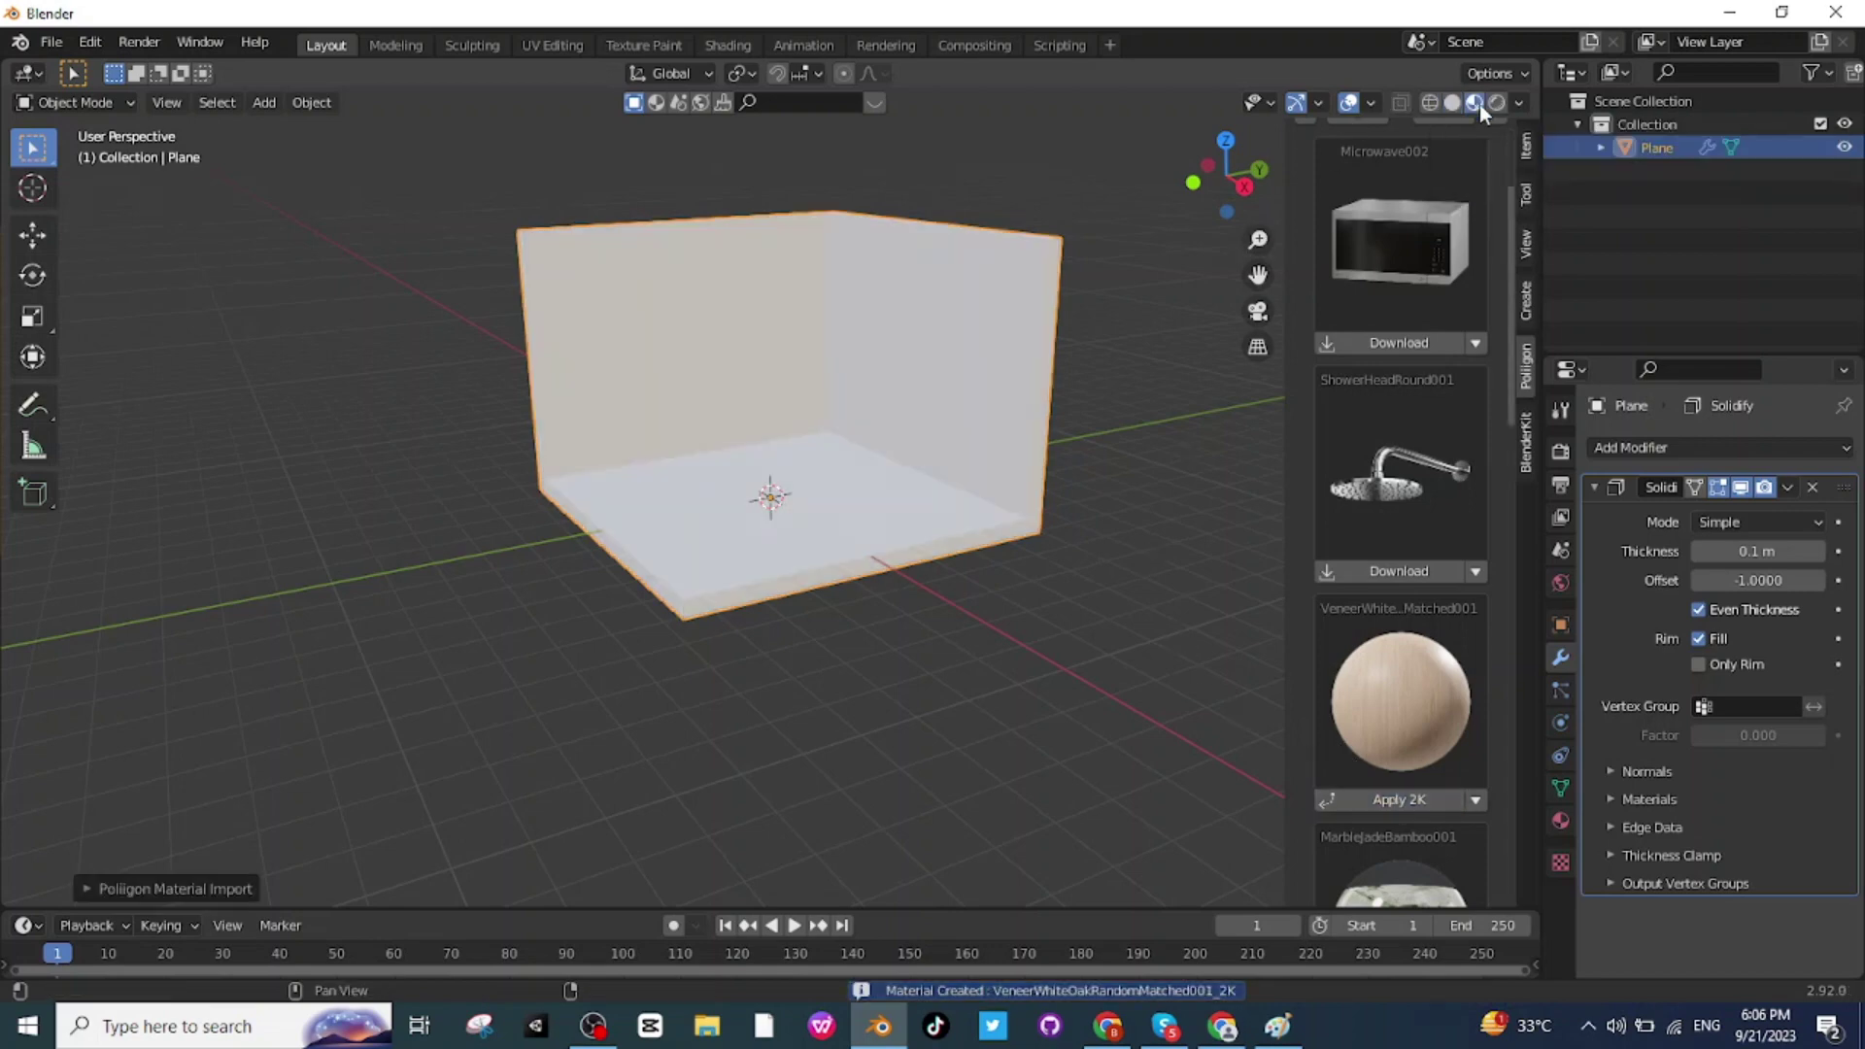
{"action": "scroll", "coordinate": [1036, 374], "scroll_direction": "up", "scroll_amount": 2}
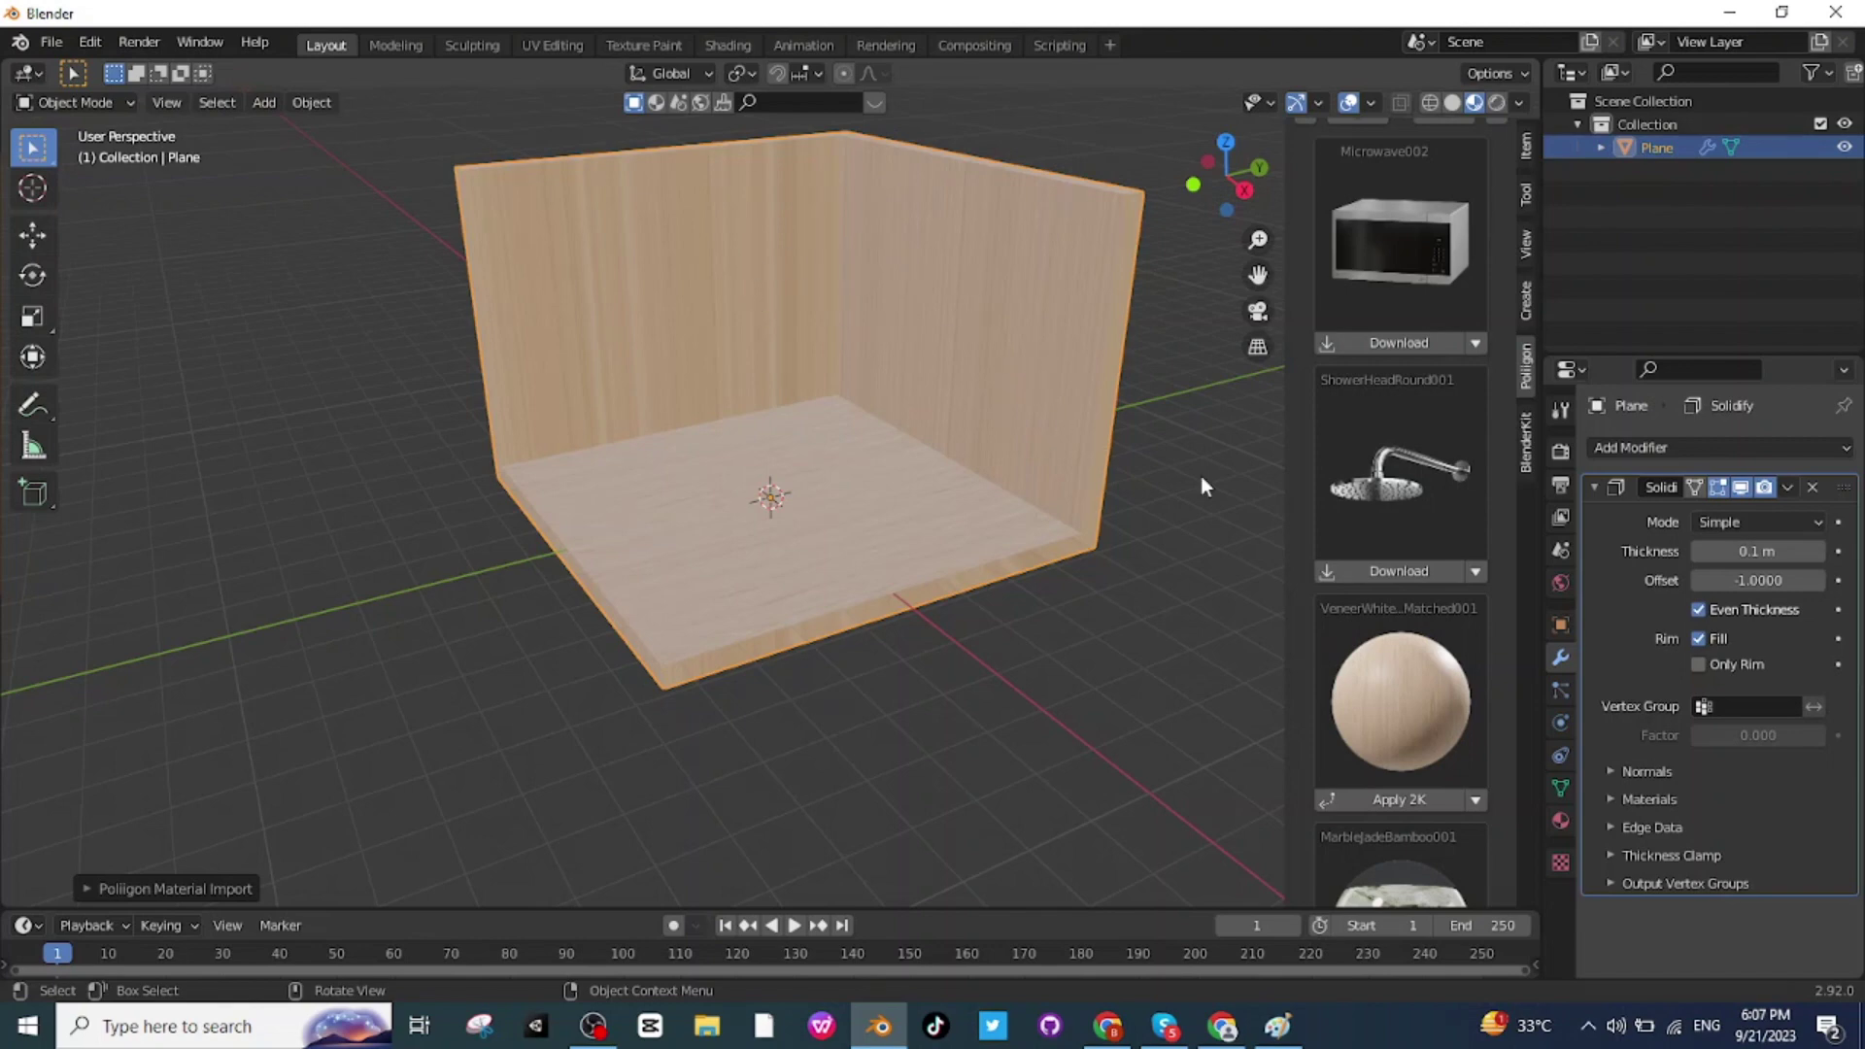
{"action": "left_click_drag", "start_coordinate": [1303, 367], "coordinate": [1551, 413]}
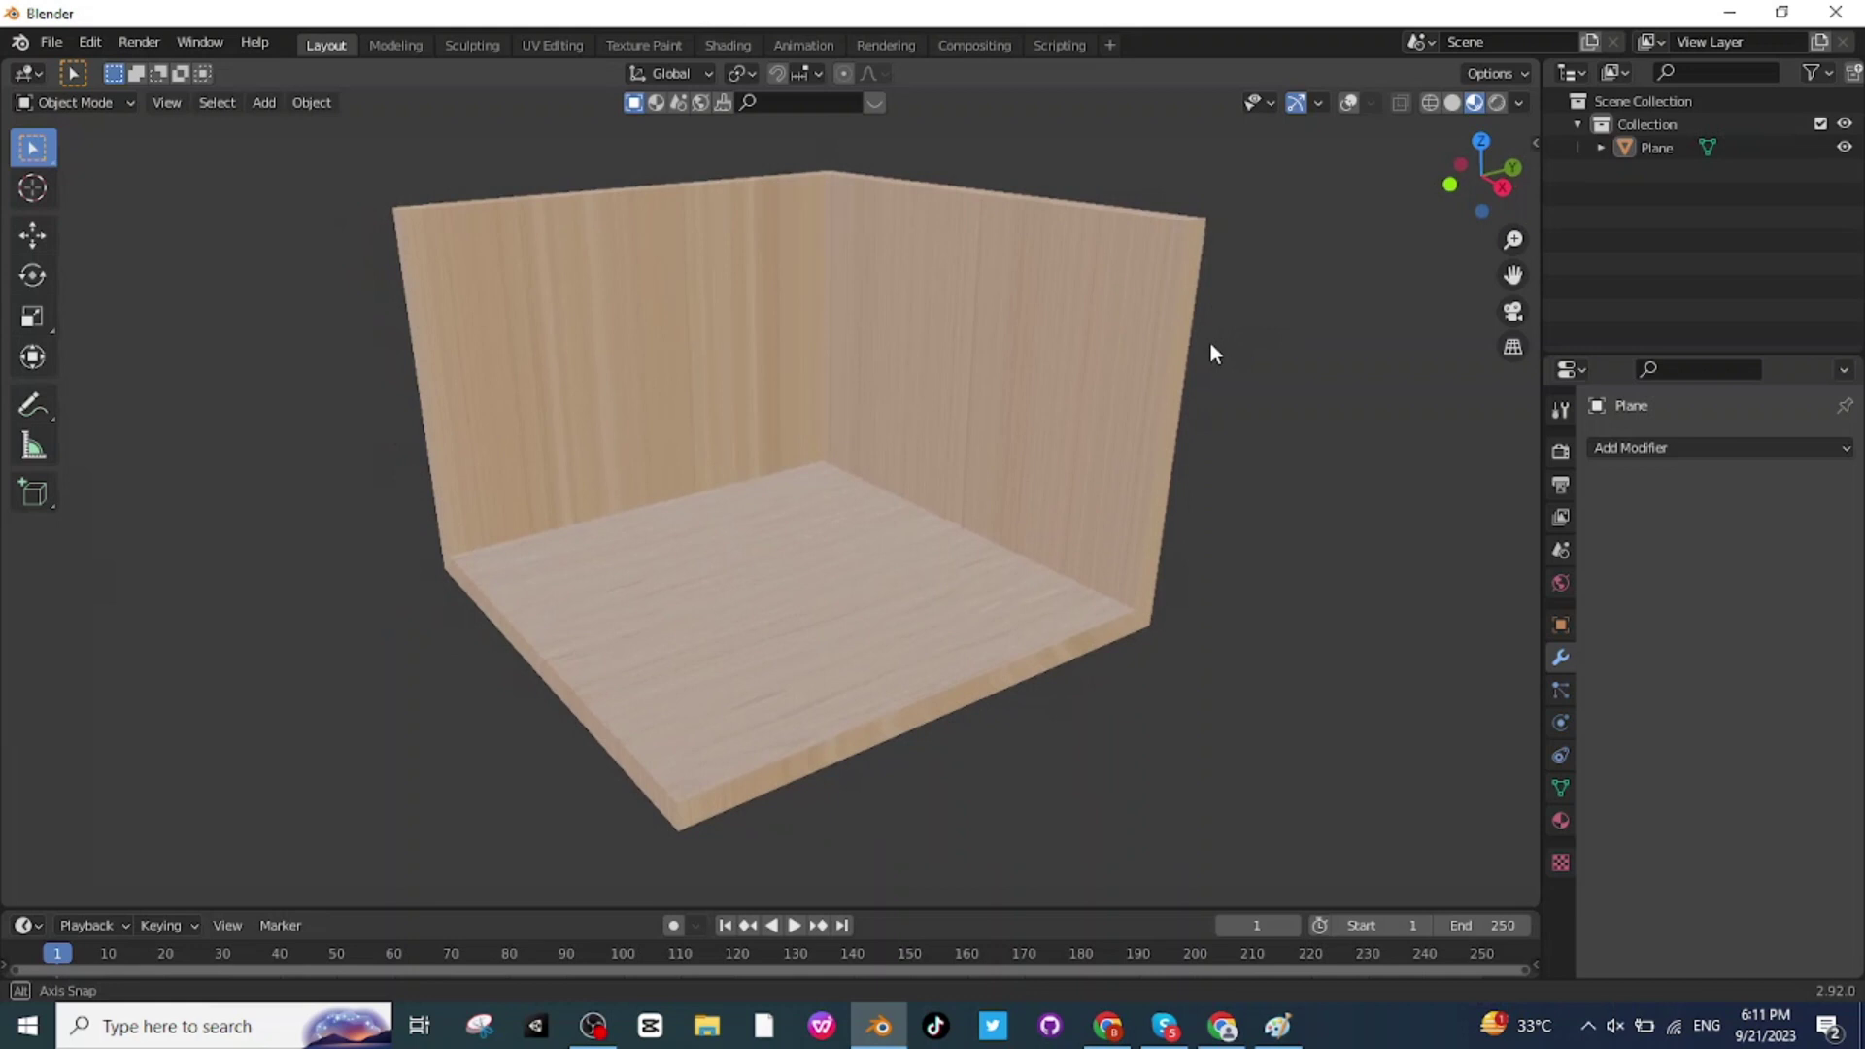
{"action": "middle_click_drag", "start_coordinate": [1209, 341], "coordinate": [1247, 343]}
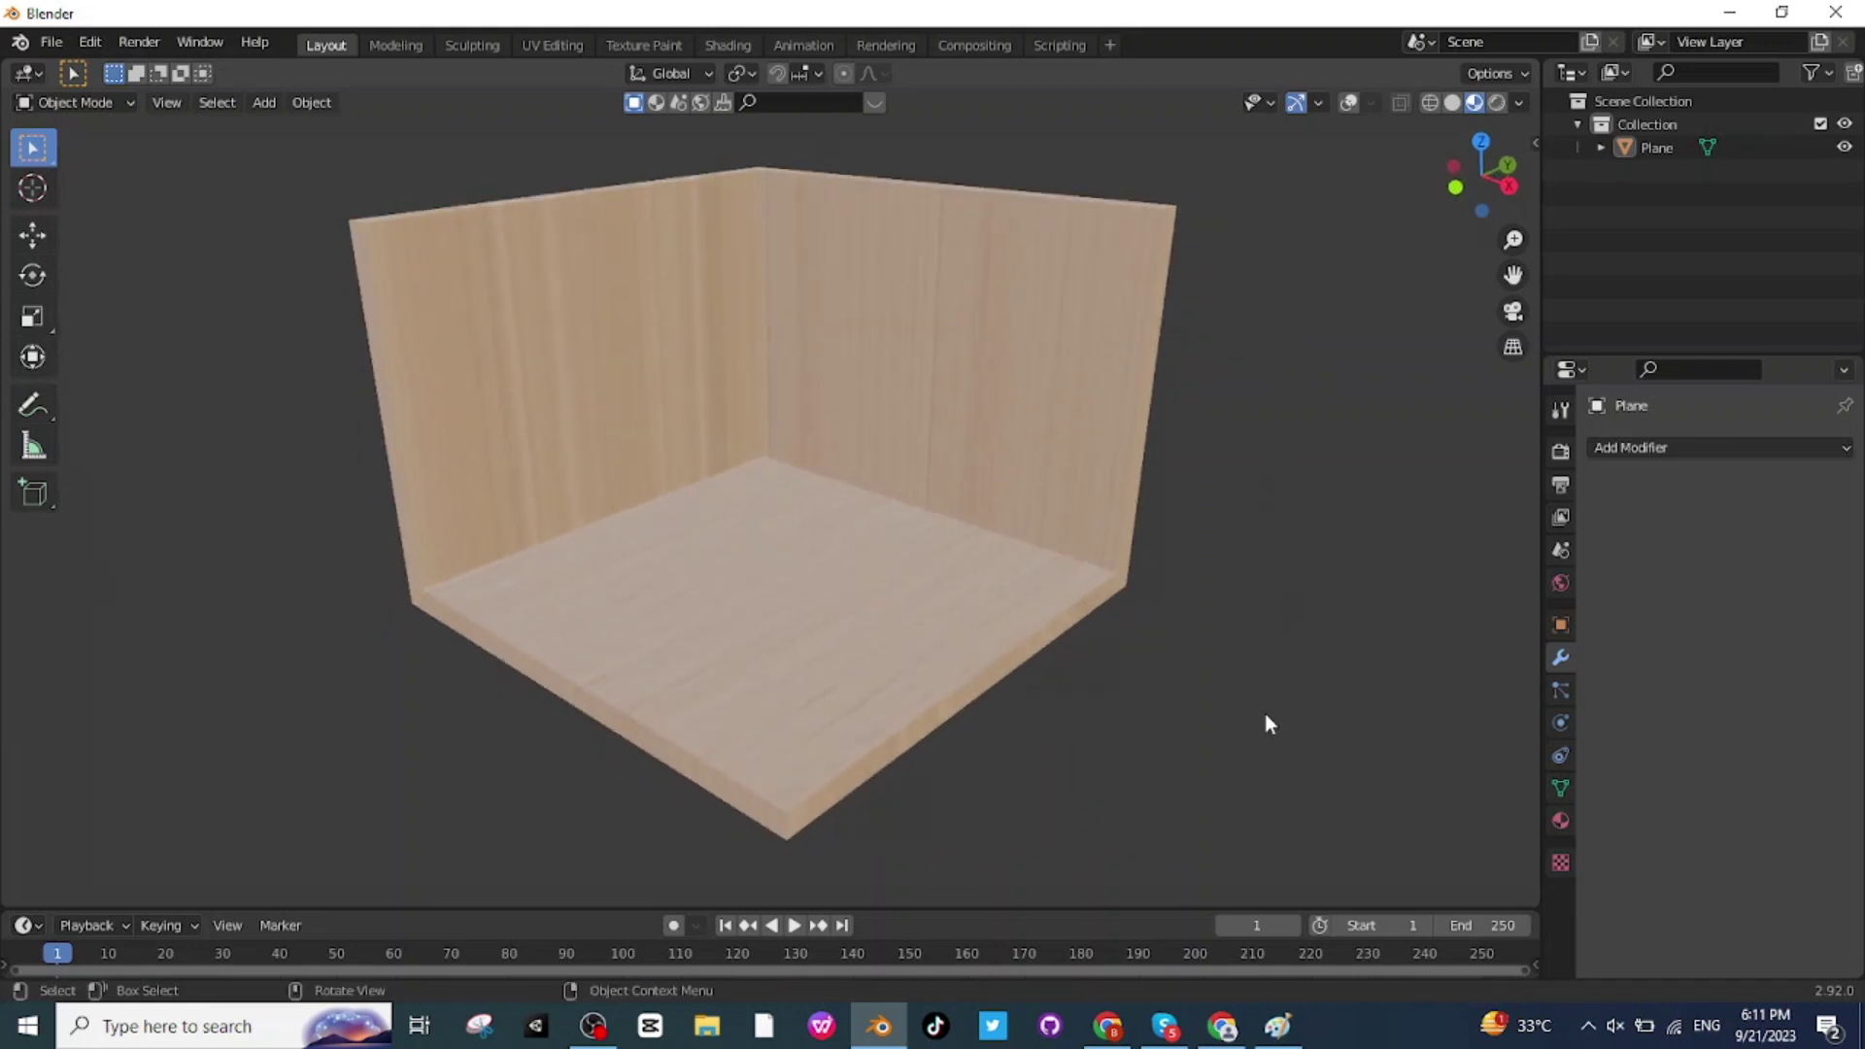
Step: Switch to the Sketchfab website in the browser and look over its model categories and newsfeed collections
{"action": "left_click", "coordinate": [1107, 1026]}
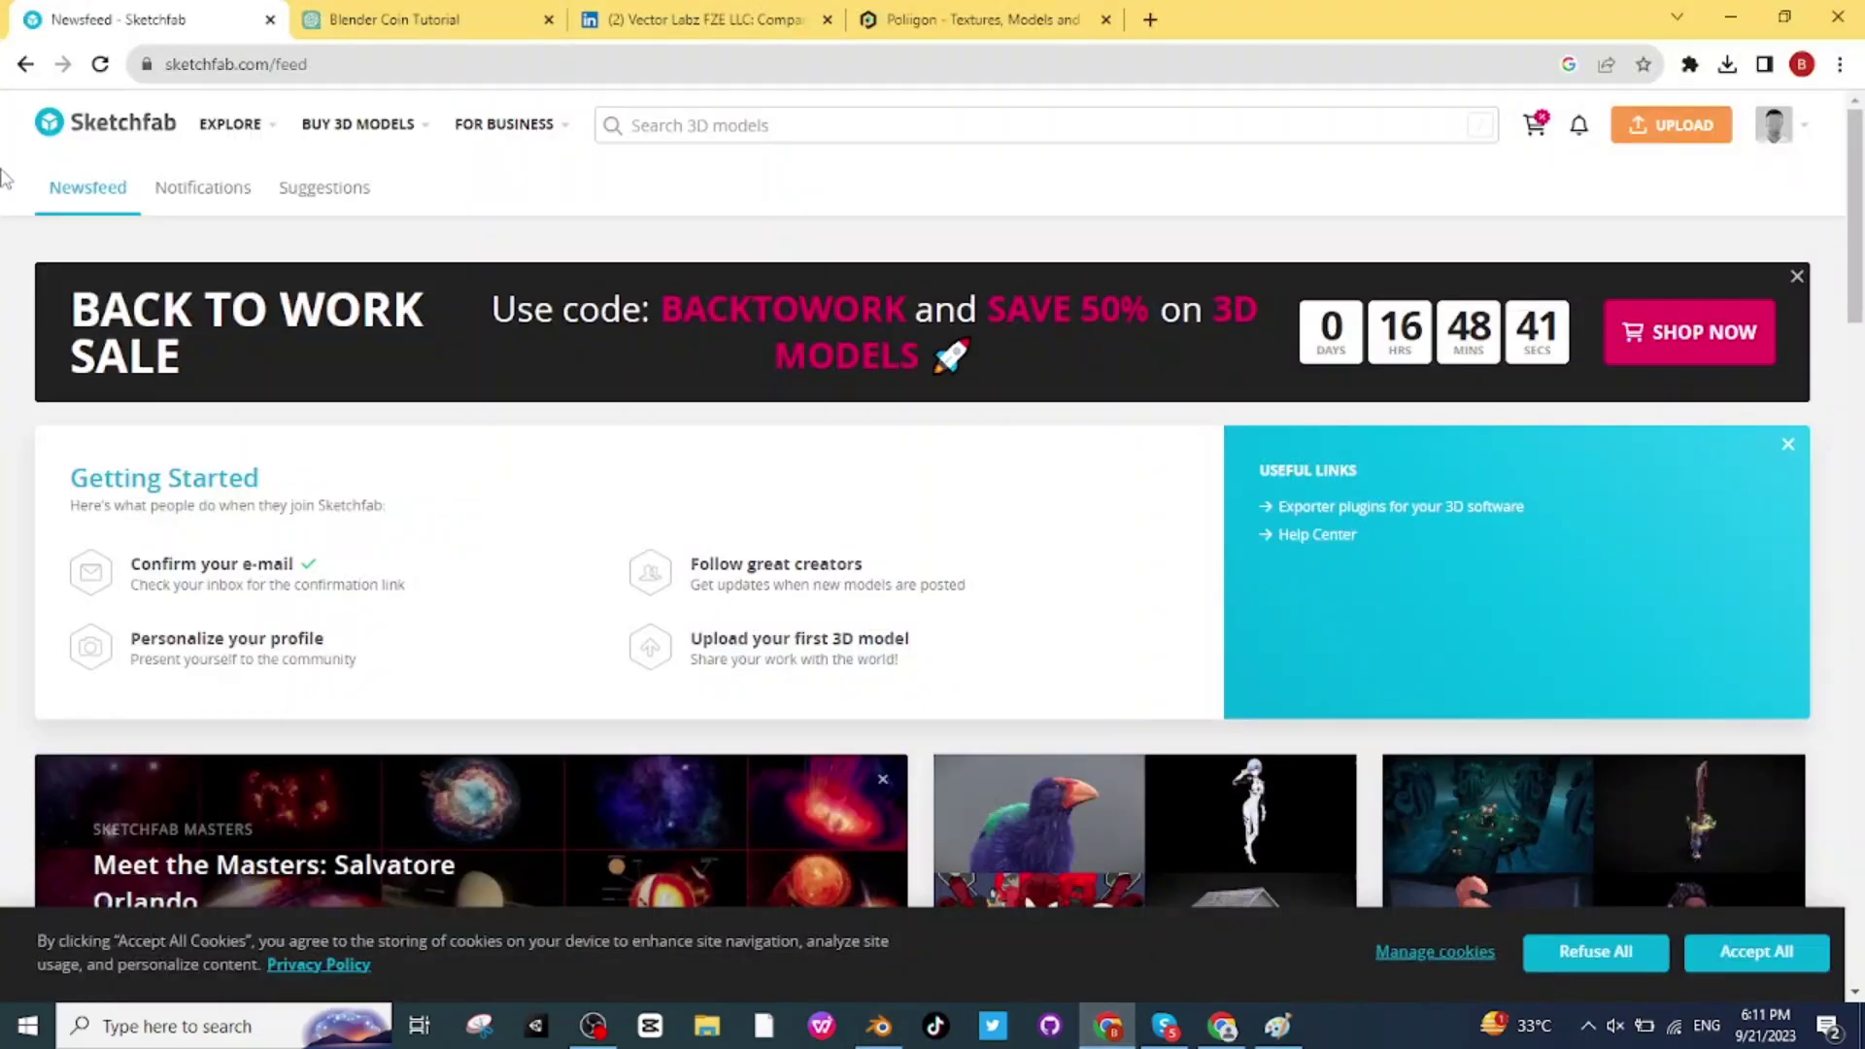
{"action": "mouse_move", "coordinate": [233, 125]}
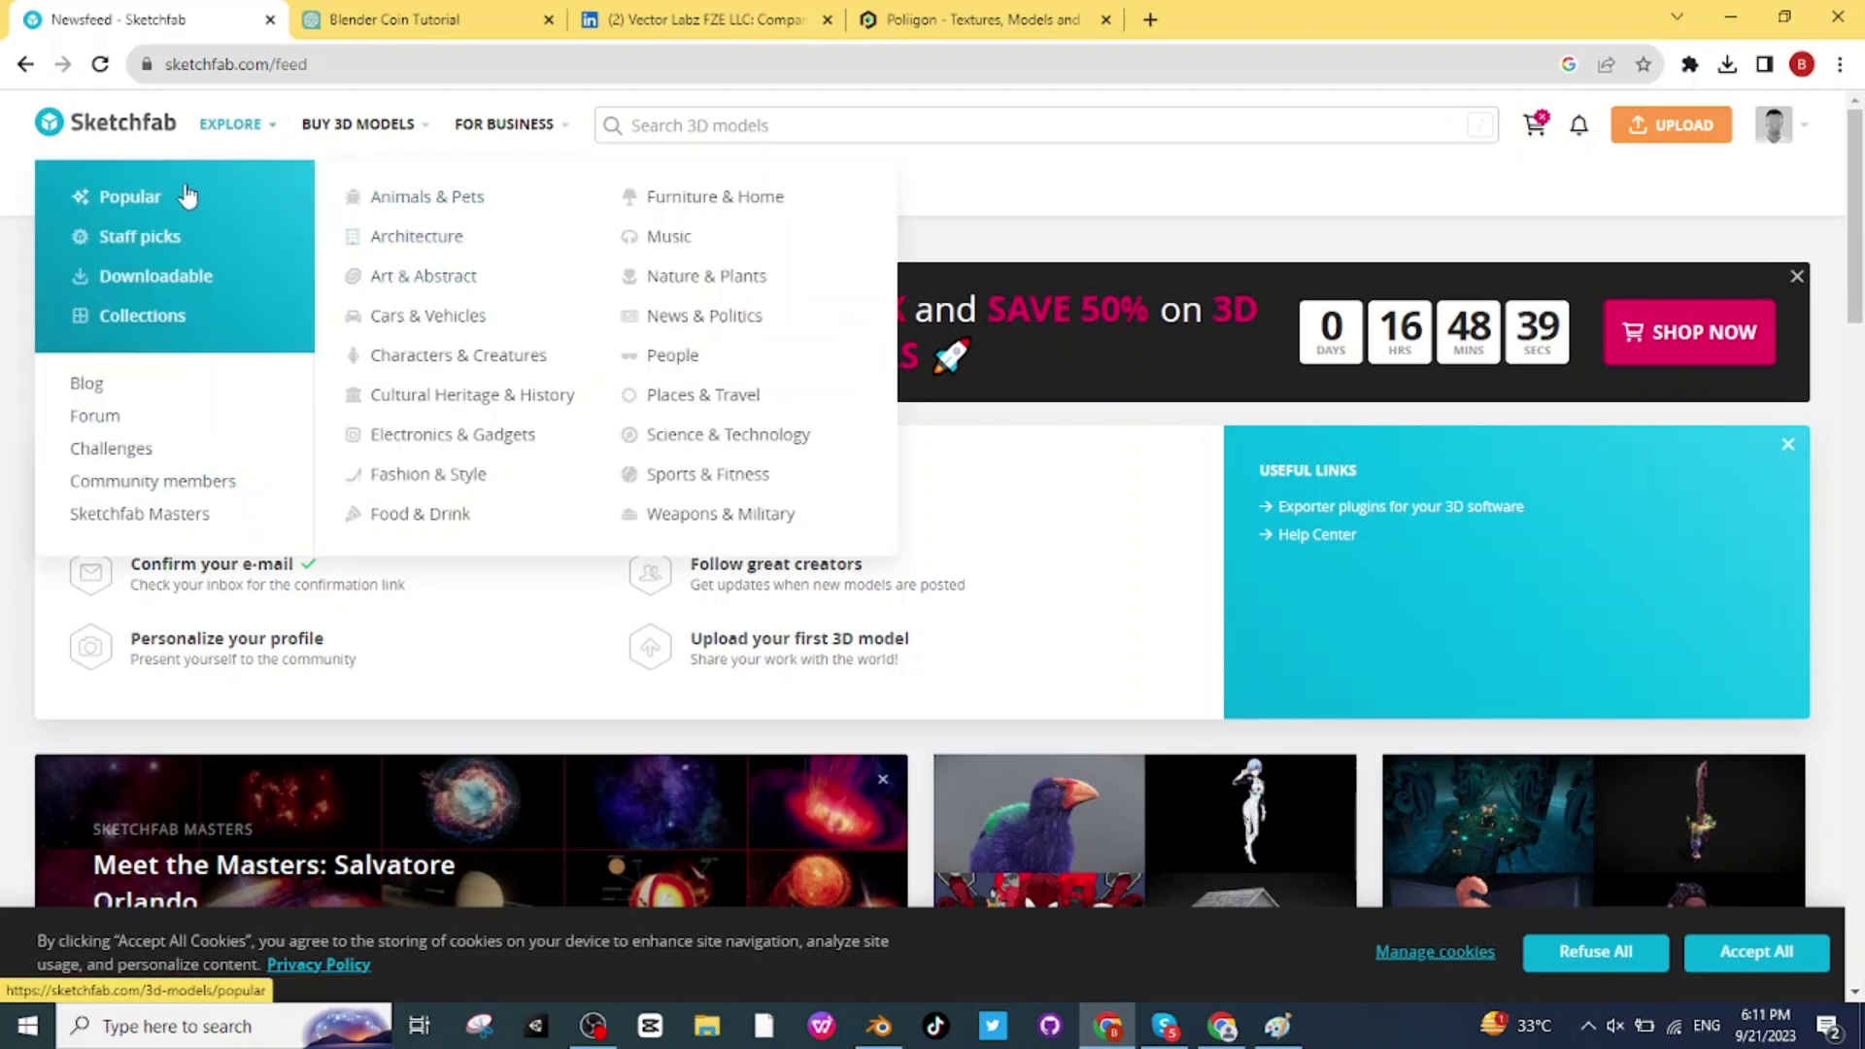
{"action": "mouse_move", "coordinate": [357, 125]}
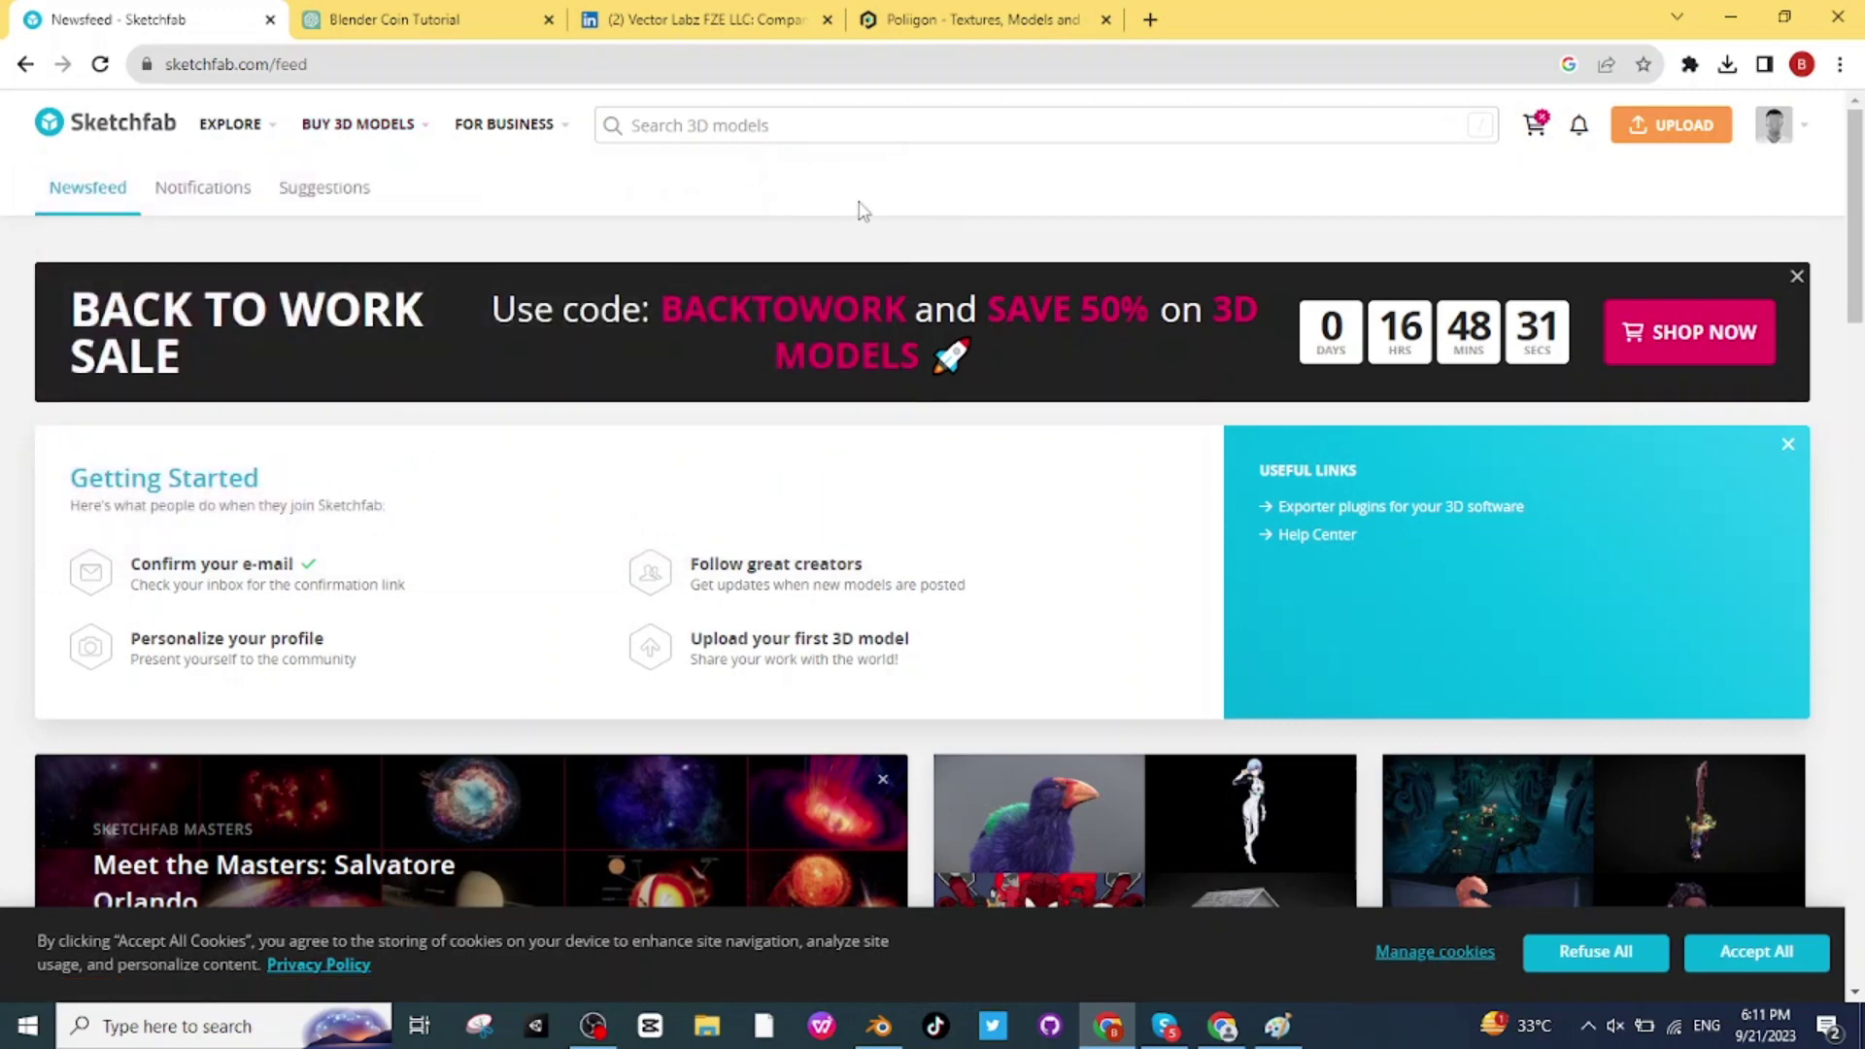
{"action": "scroll", "coordinate": [879, 213], "scroll_direction": "down", "scroll_amount": 10}
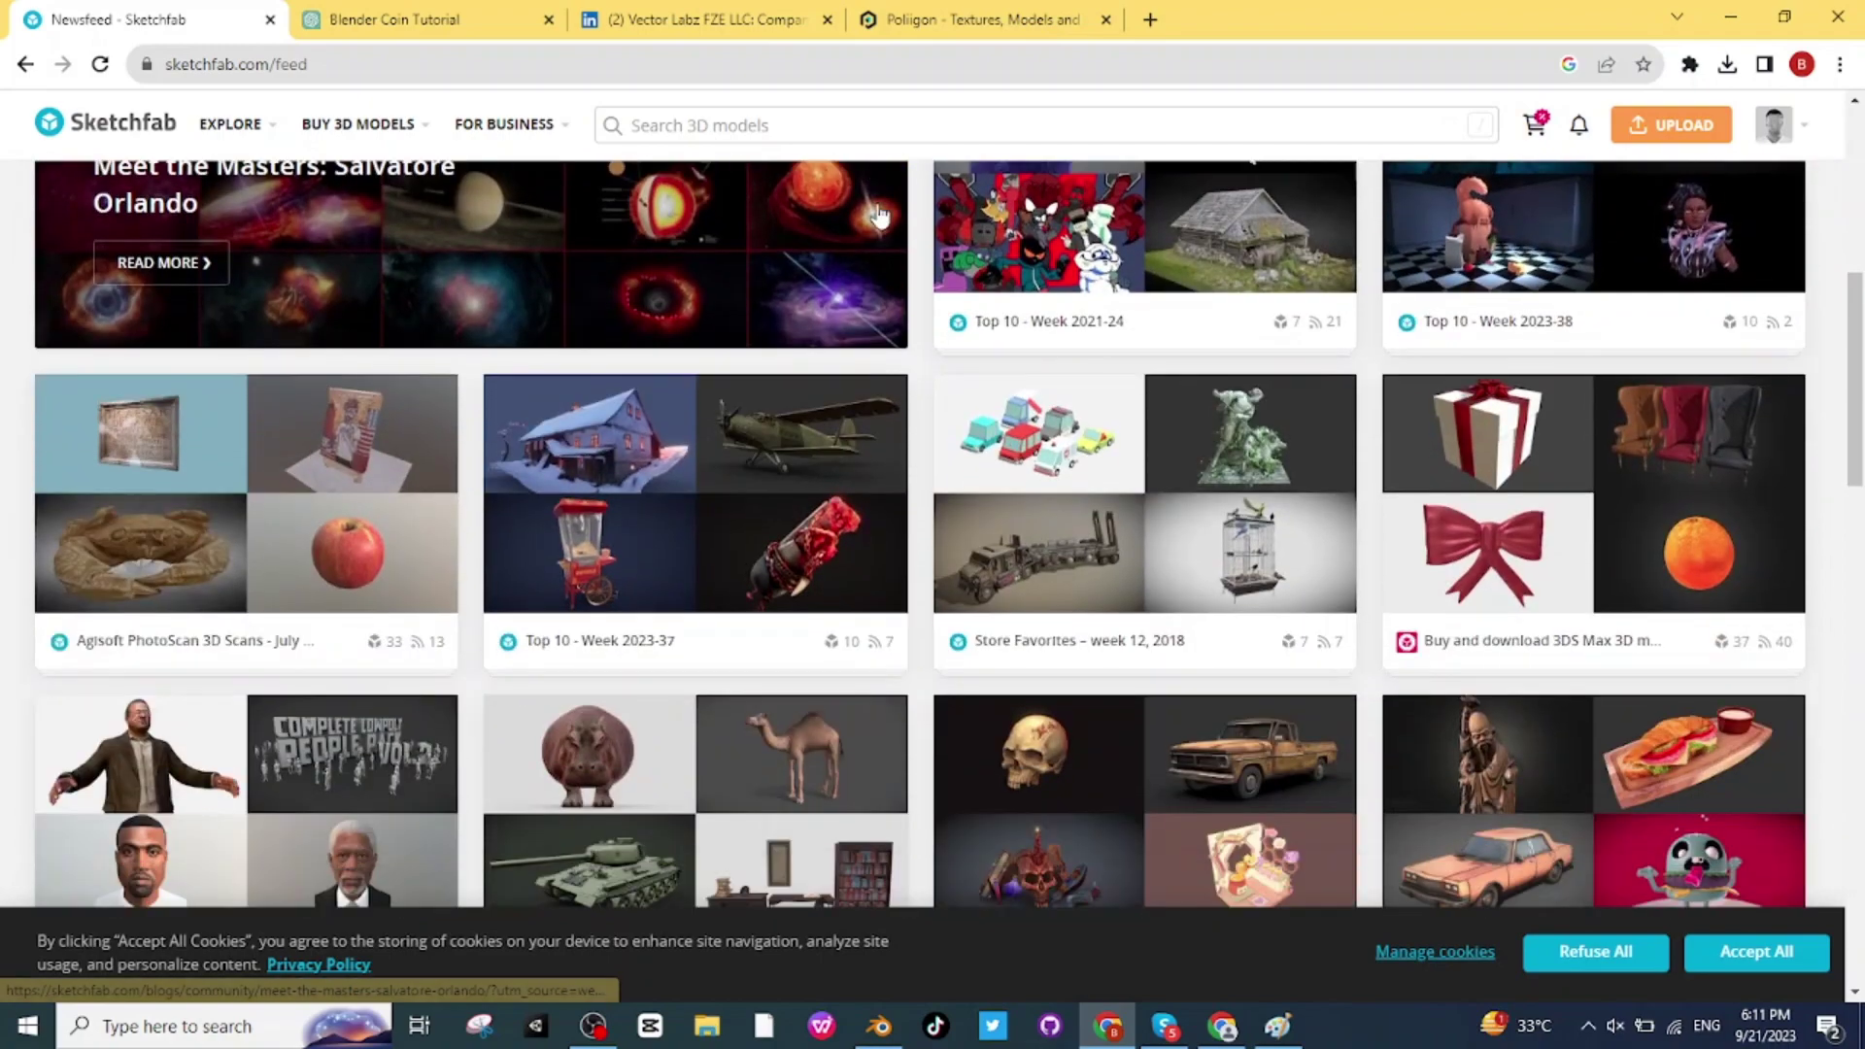
{"action": "scroll", "coordinate": [879, 215], "scroll_direction": "down", "scroll_amount": 3}
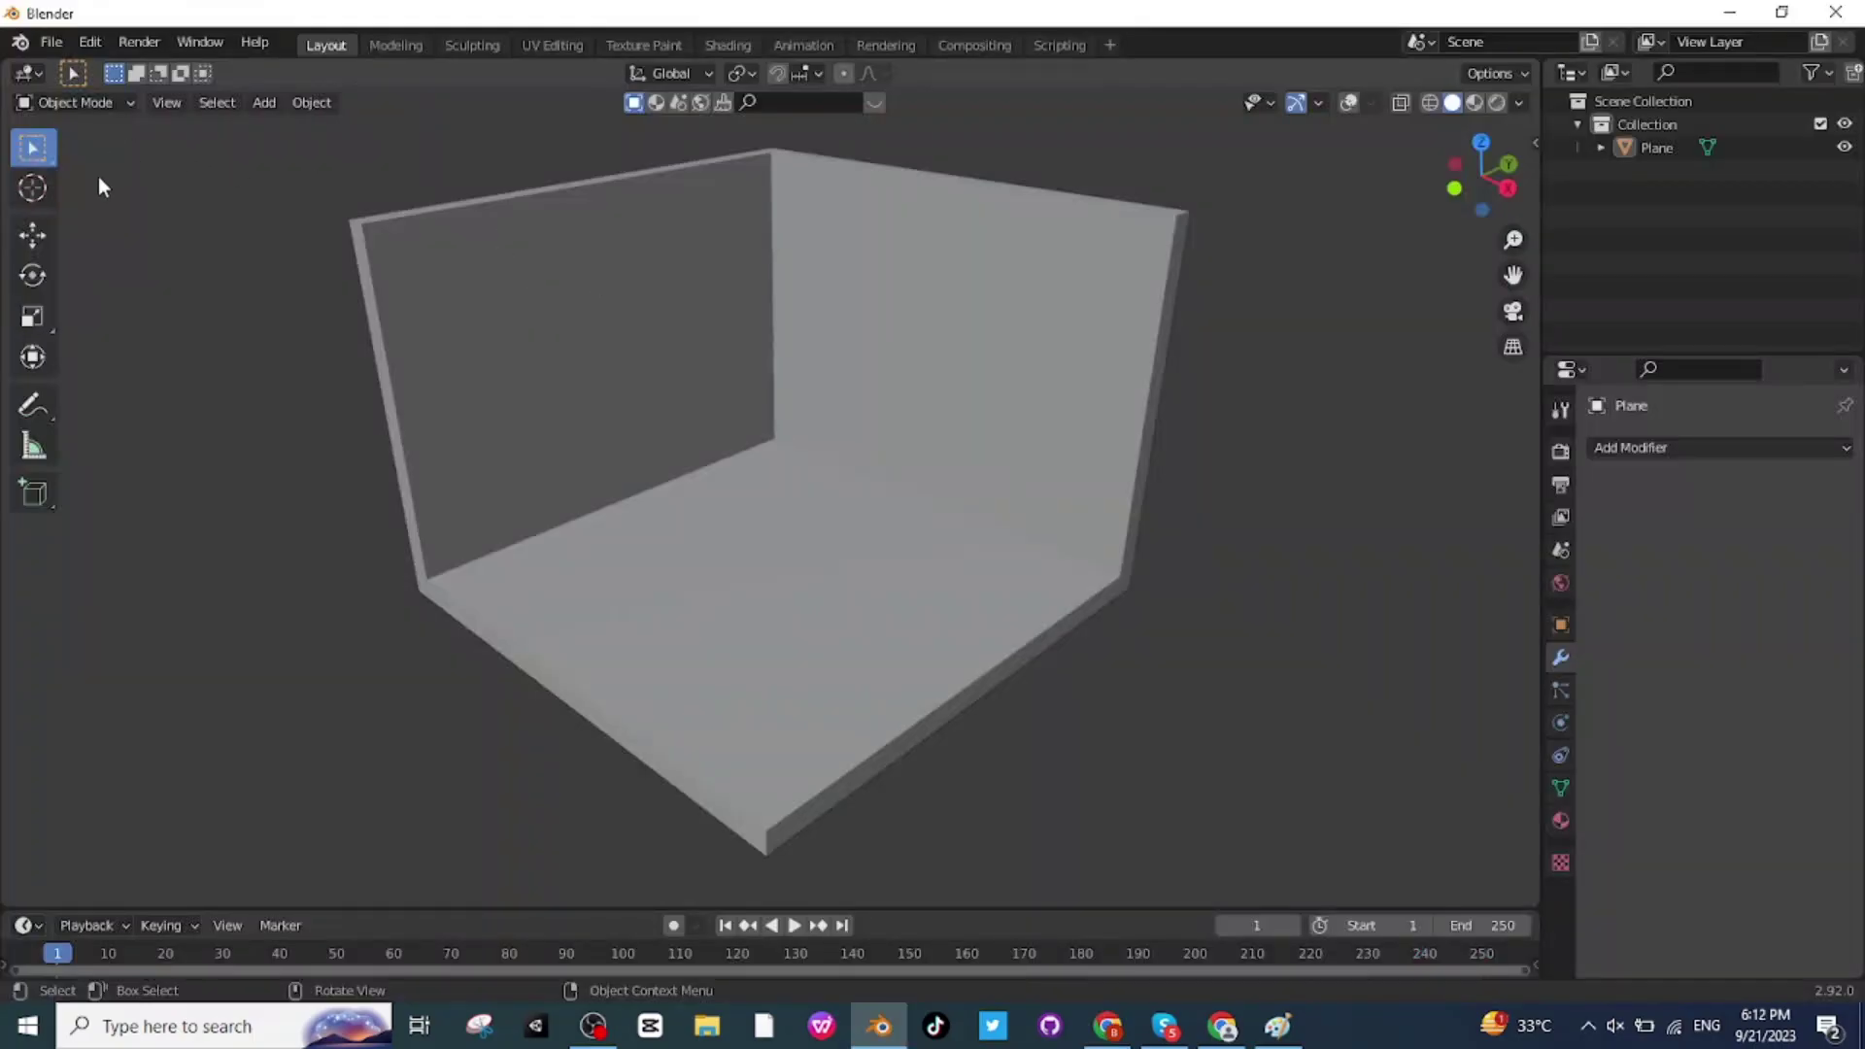
Step: Import the glTF 2.0 model bed__bedside_table.glb from the Downloads folder into the untextured room scene
{"action": "left_click", "coordinate": [48, 43]}
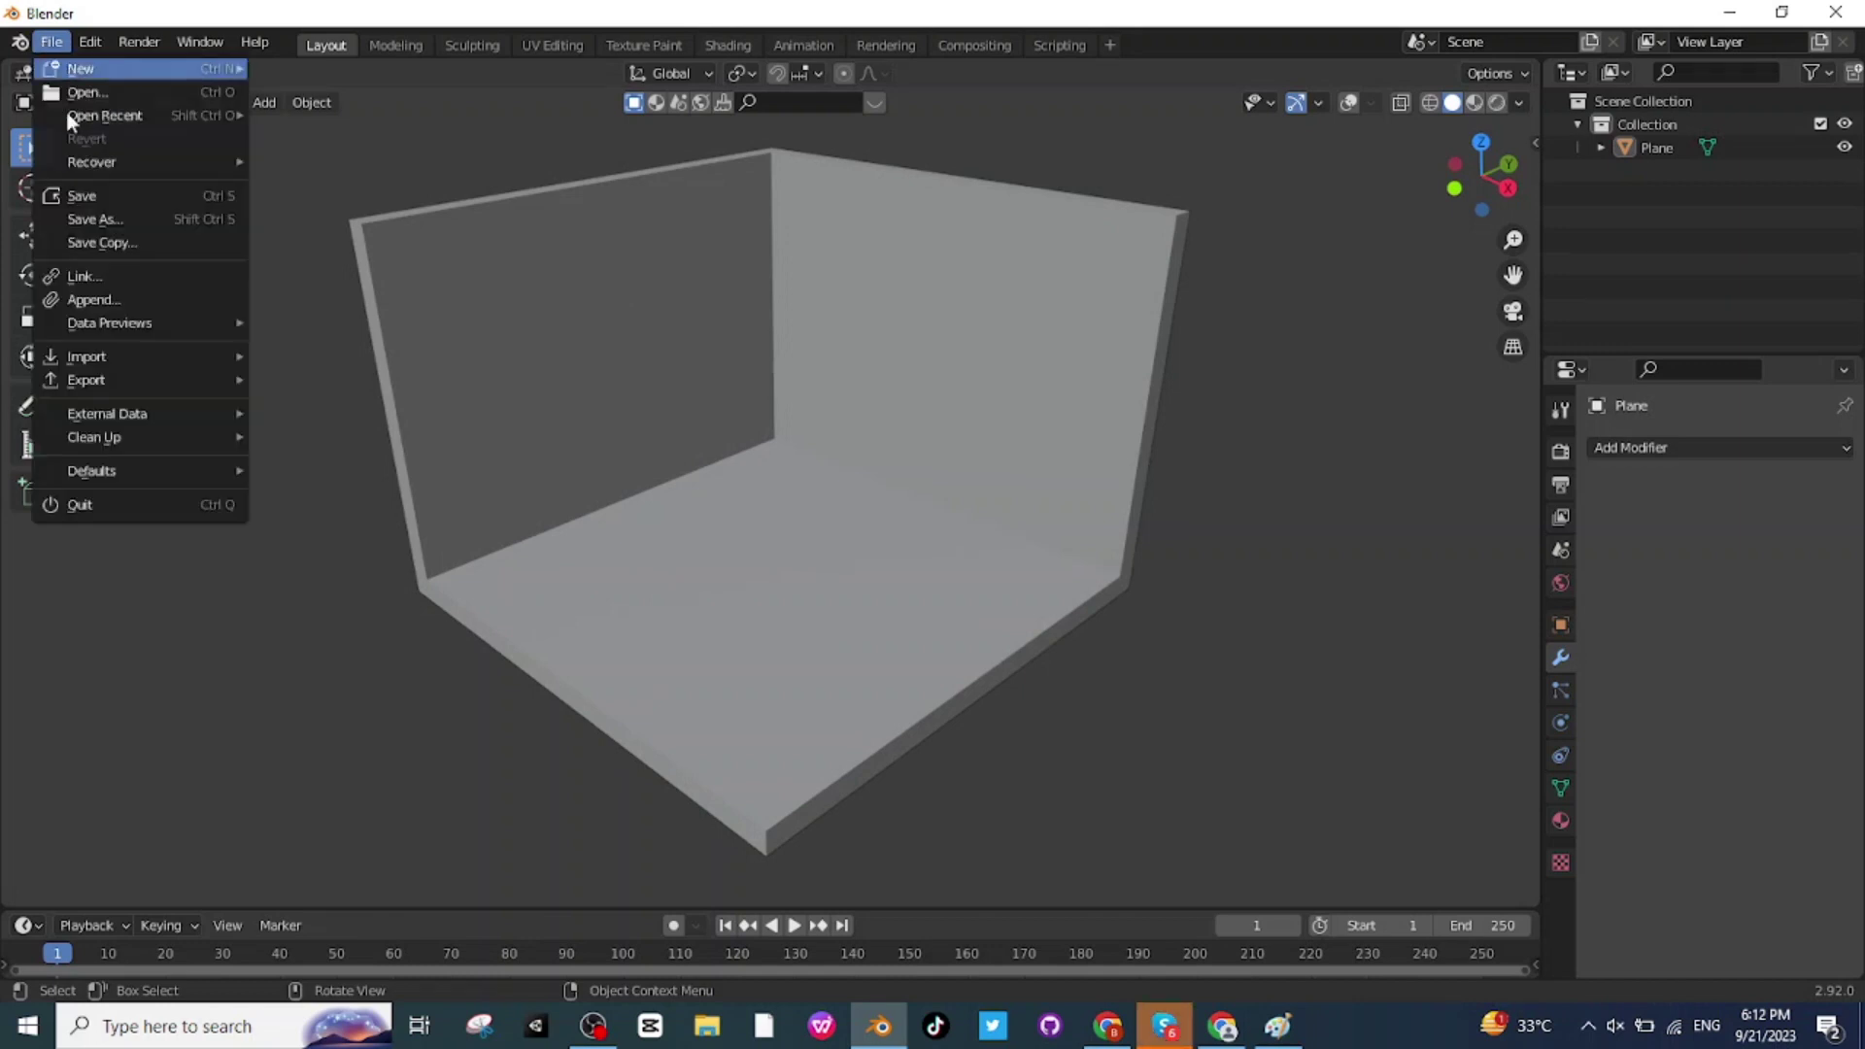
{"action": "mouse_move", "coordinate": [104, 361]}
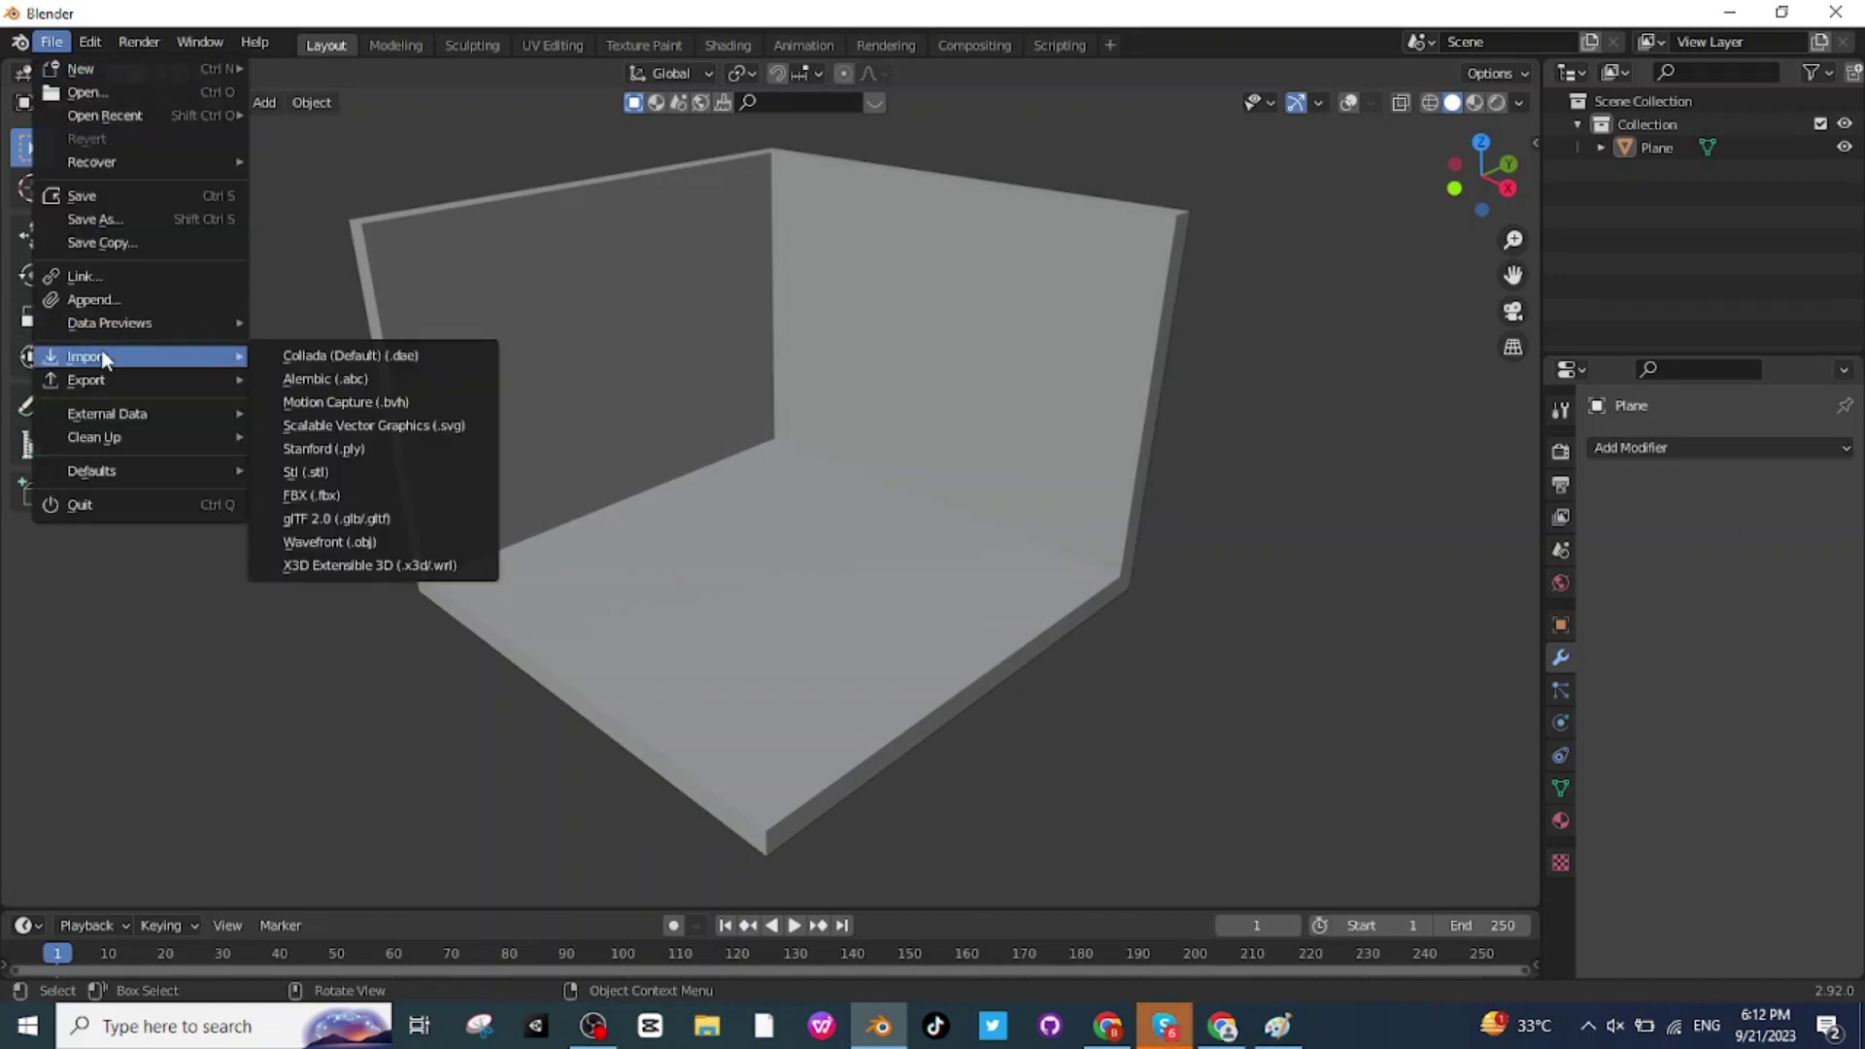
{"action": "left_click", "coordinate": [377, 526]}
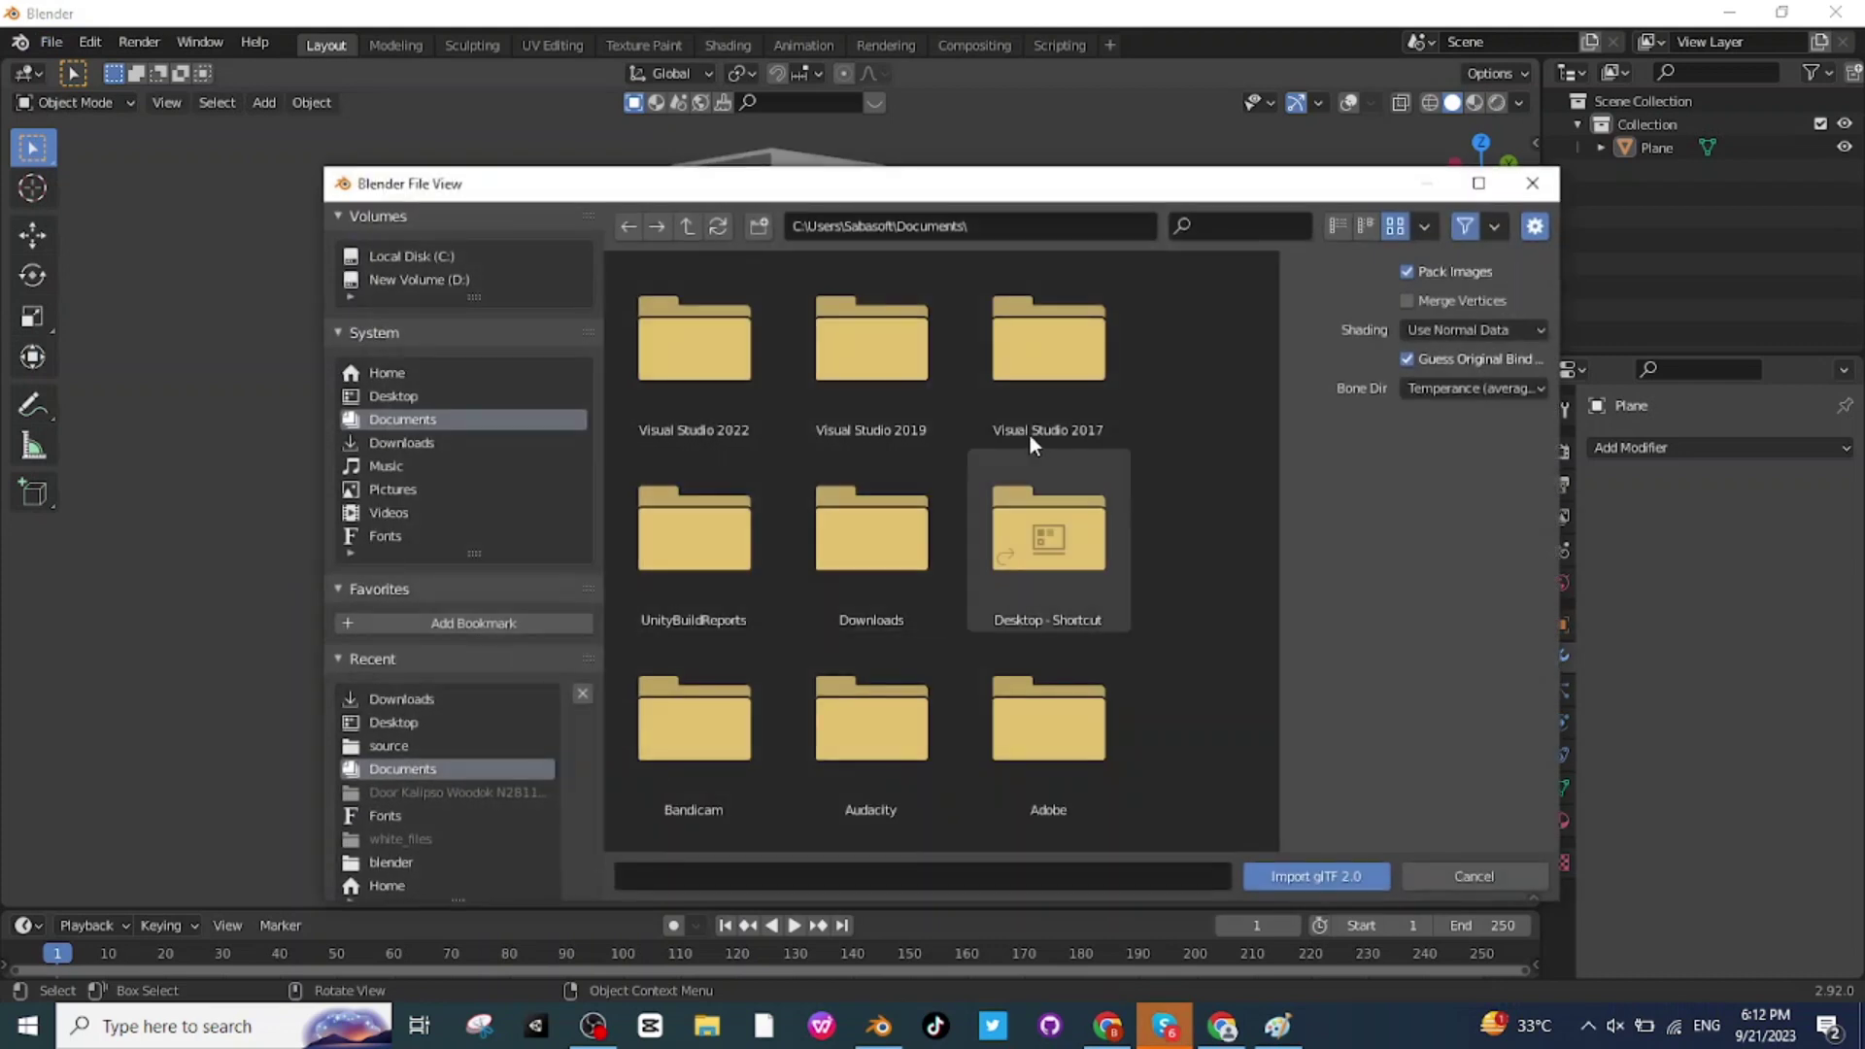
{"action": "left_click", "coordinate": [418, 444]}
{"action": "scroll", "coordinate": [1042, 453], "scroll_direction": "down", "scroll_amount": 5}
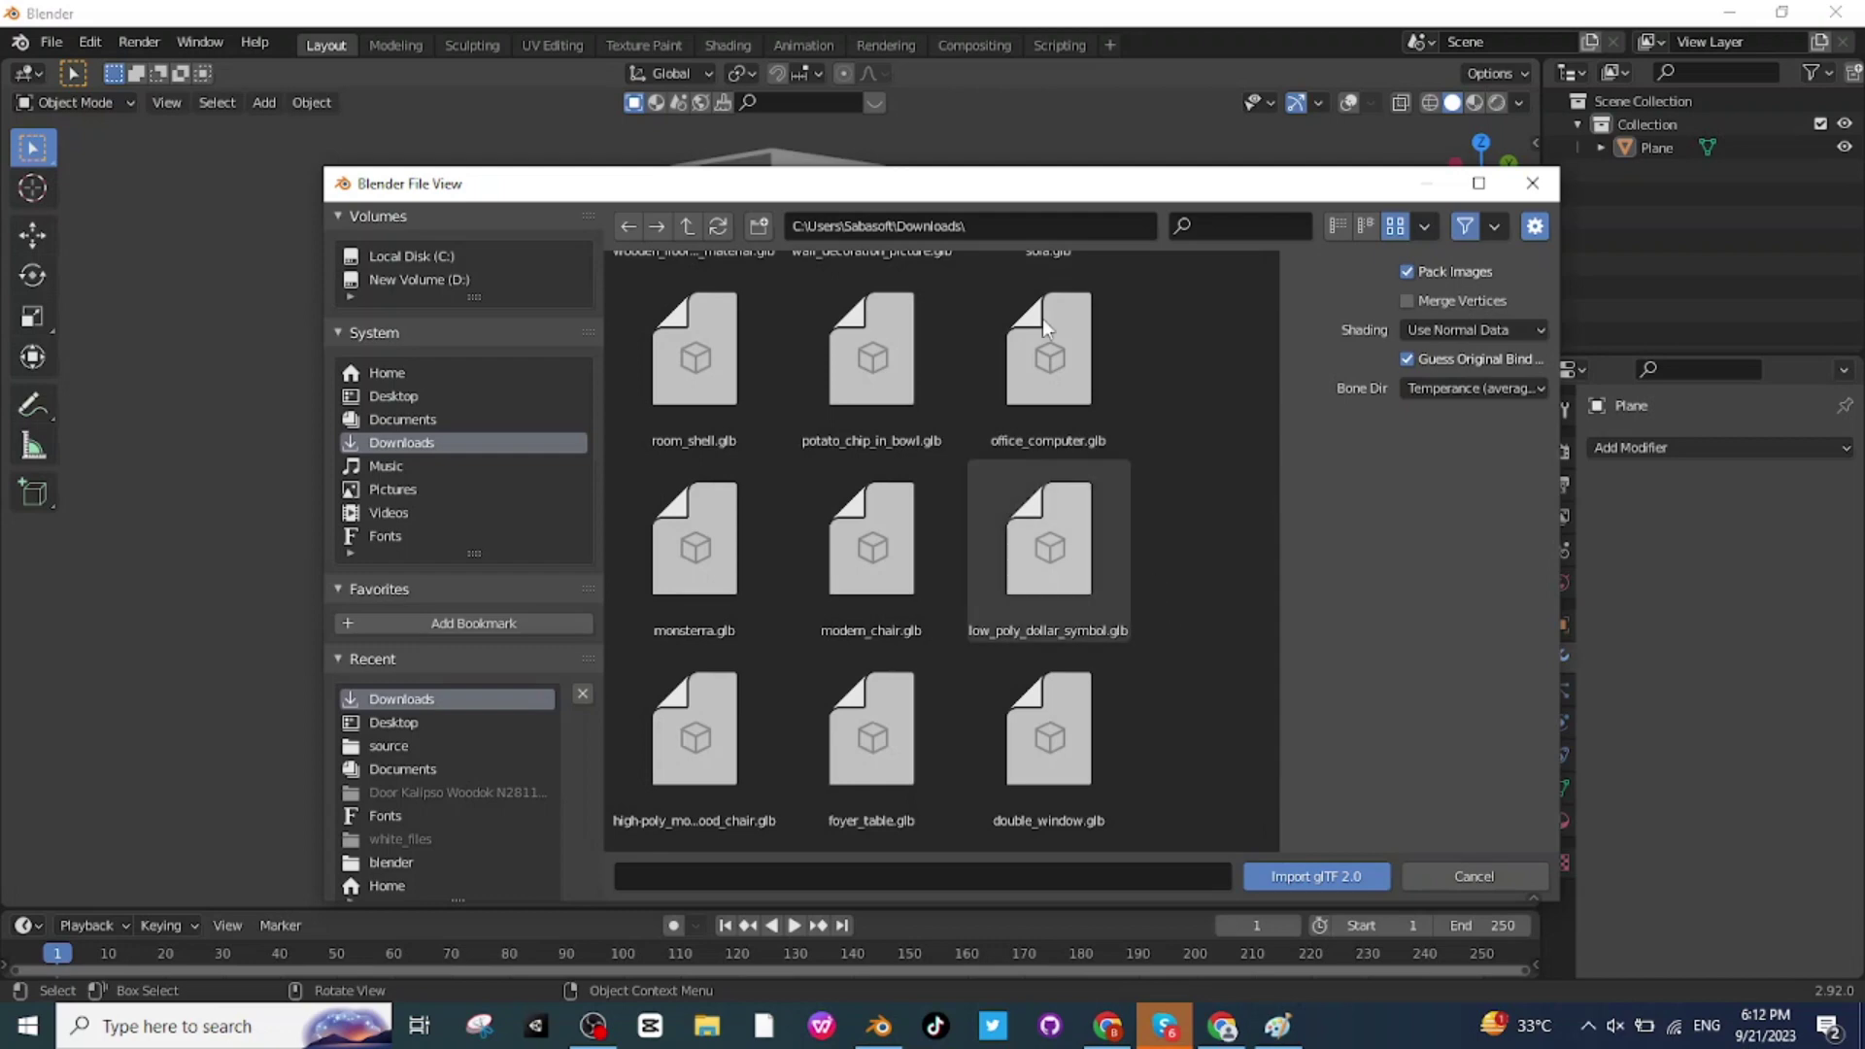
{"action": "scroll", "coordinate": [1044, 583], "scroll_direction": "down", "scroll_amount": 2}
{"action": "left_click", "coordinate": [884, 749]}
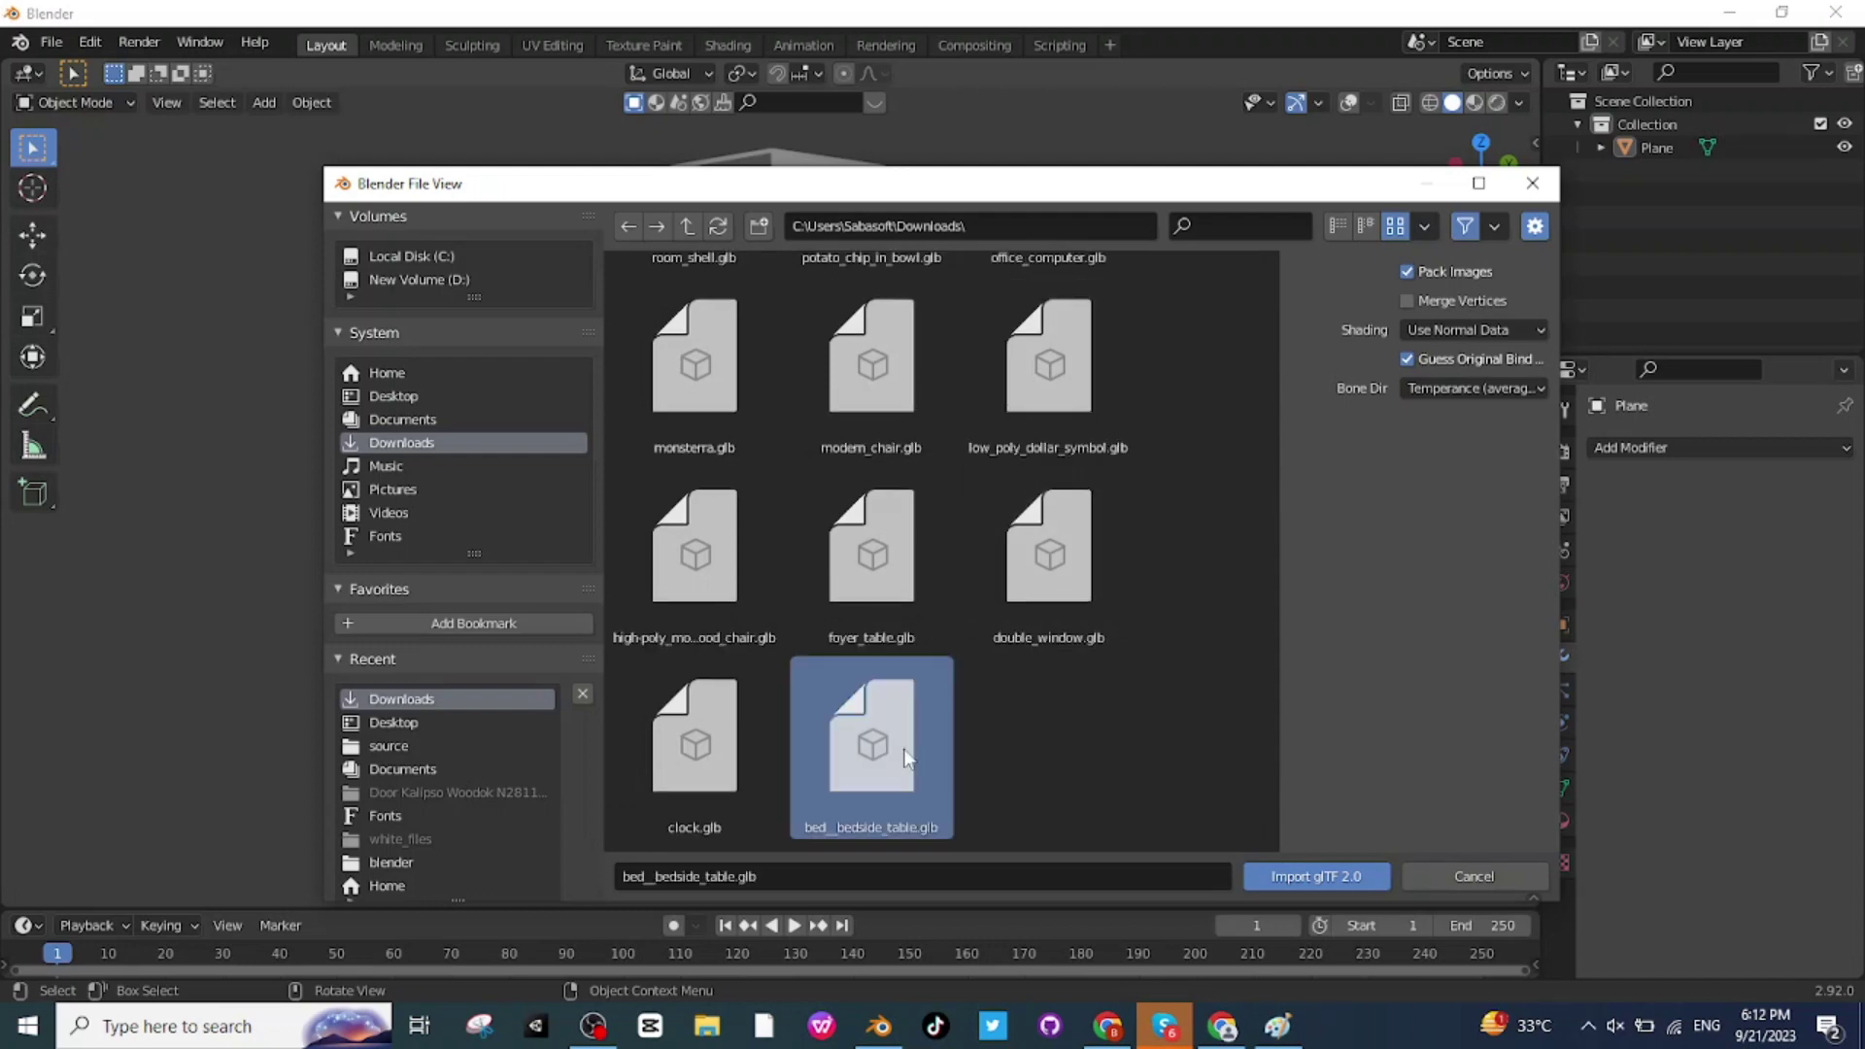
{"action": "left_click", "coordinate": [1318, 877]}
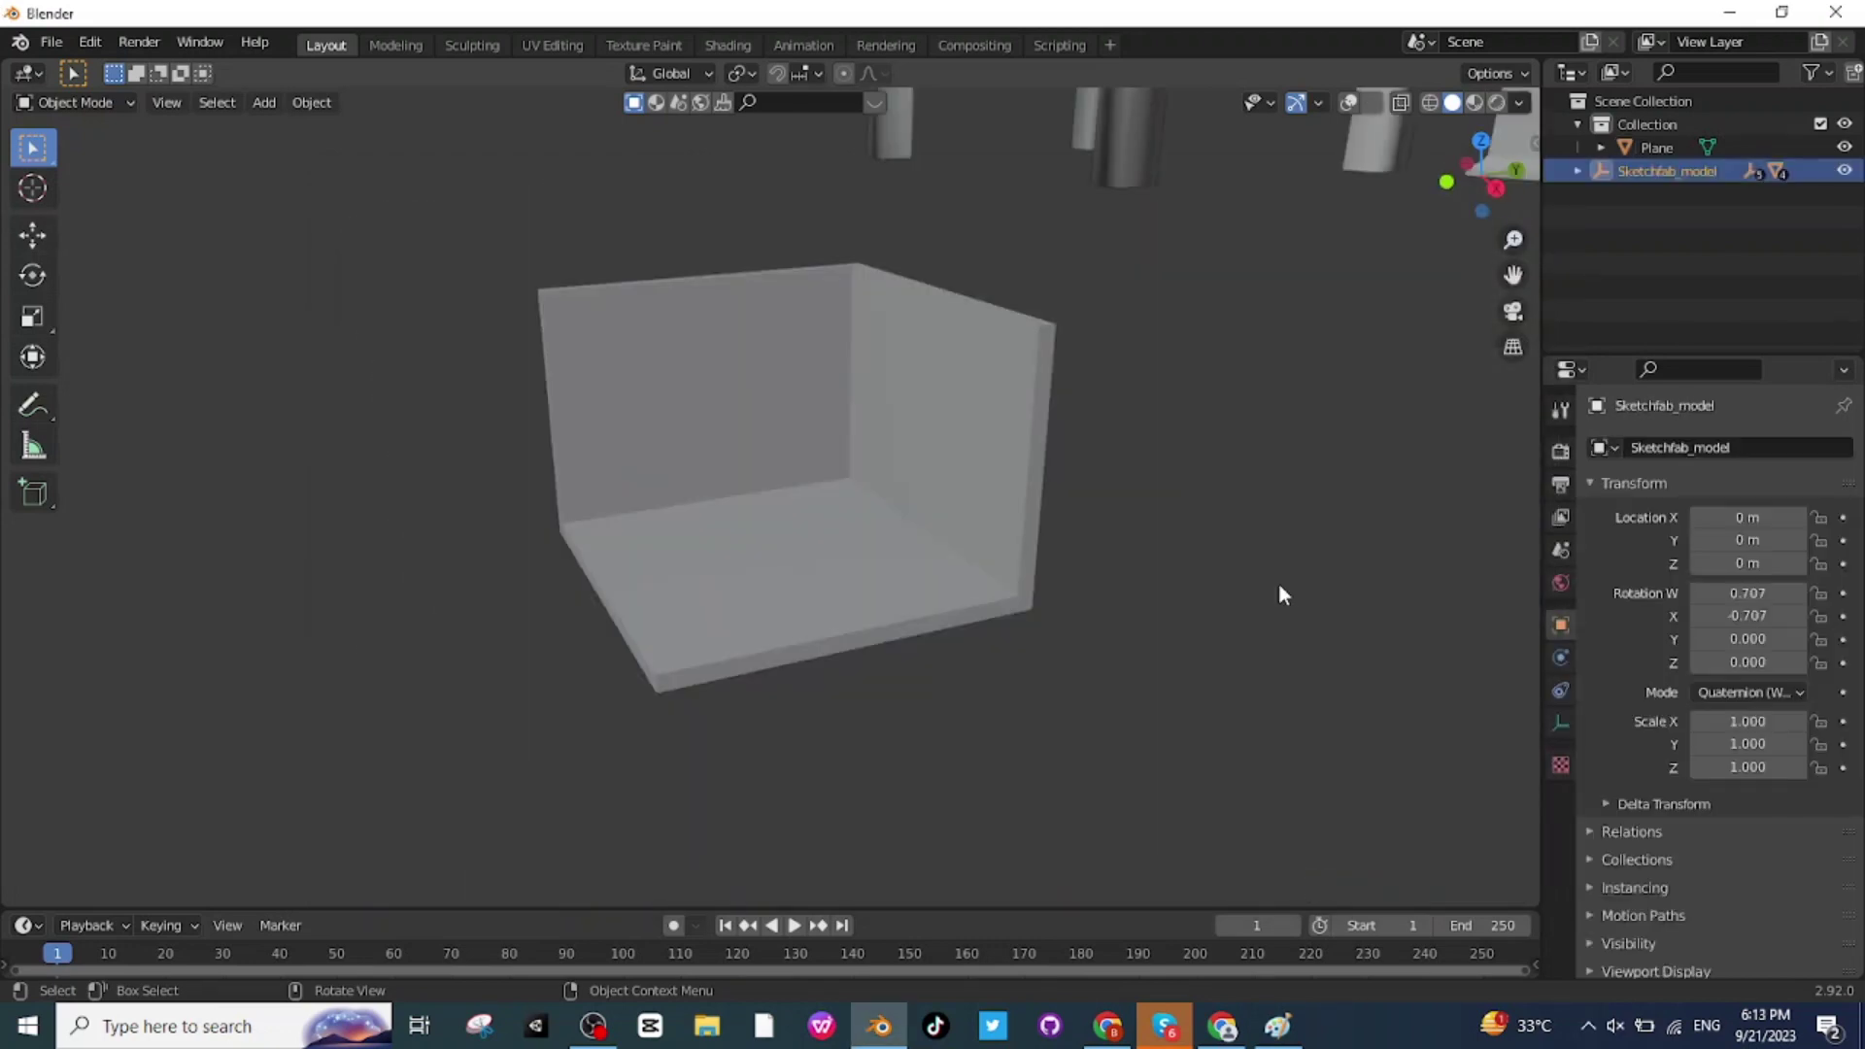
Step: Scale the bed and bedside table to about 0.022 and place them against the back wall at about X 2.92, Y 2.08, Z -1.49 m
{"action": "key", "text": "s"}
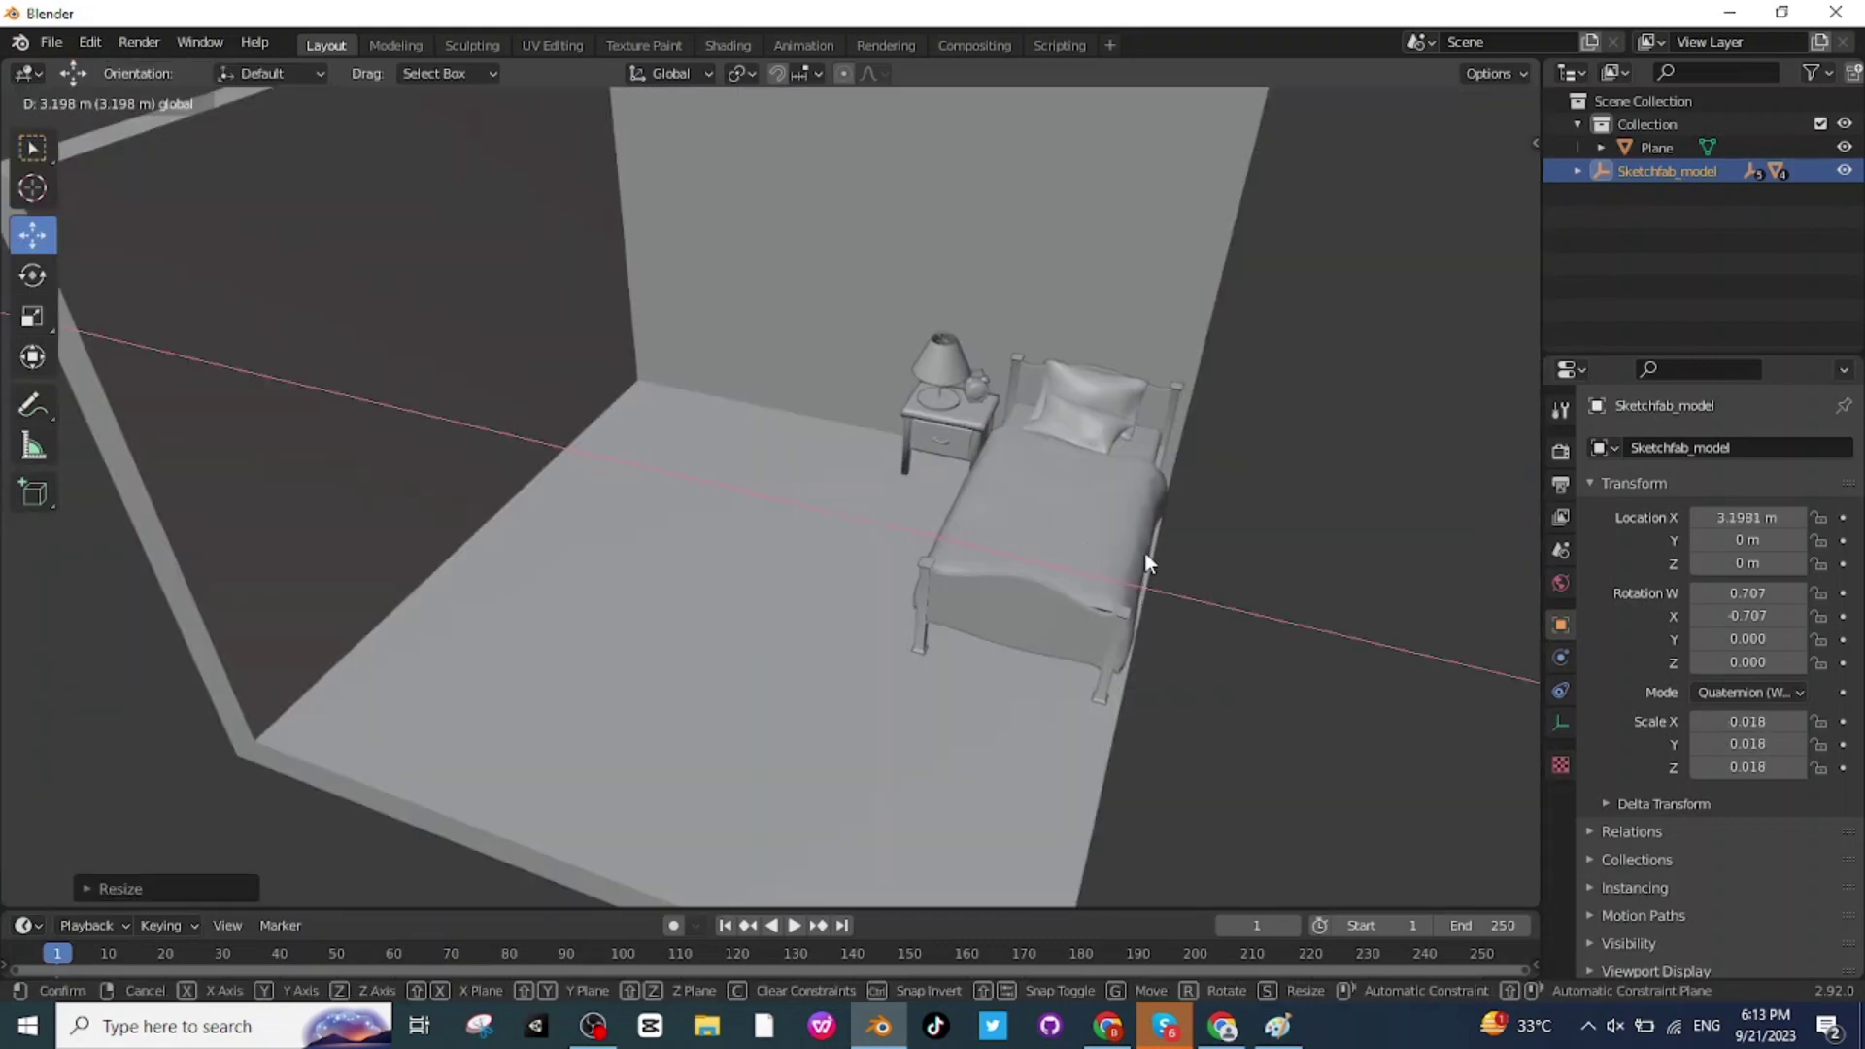
{"action": "middle_click_drag", "start_coordinate": [1279, 604], "coordinate": [1179, 602]}
{"action": "scroll", "coordinate": [1180, 592], "scroll_direction": "down", "scroll_amount": 3}
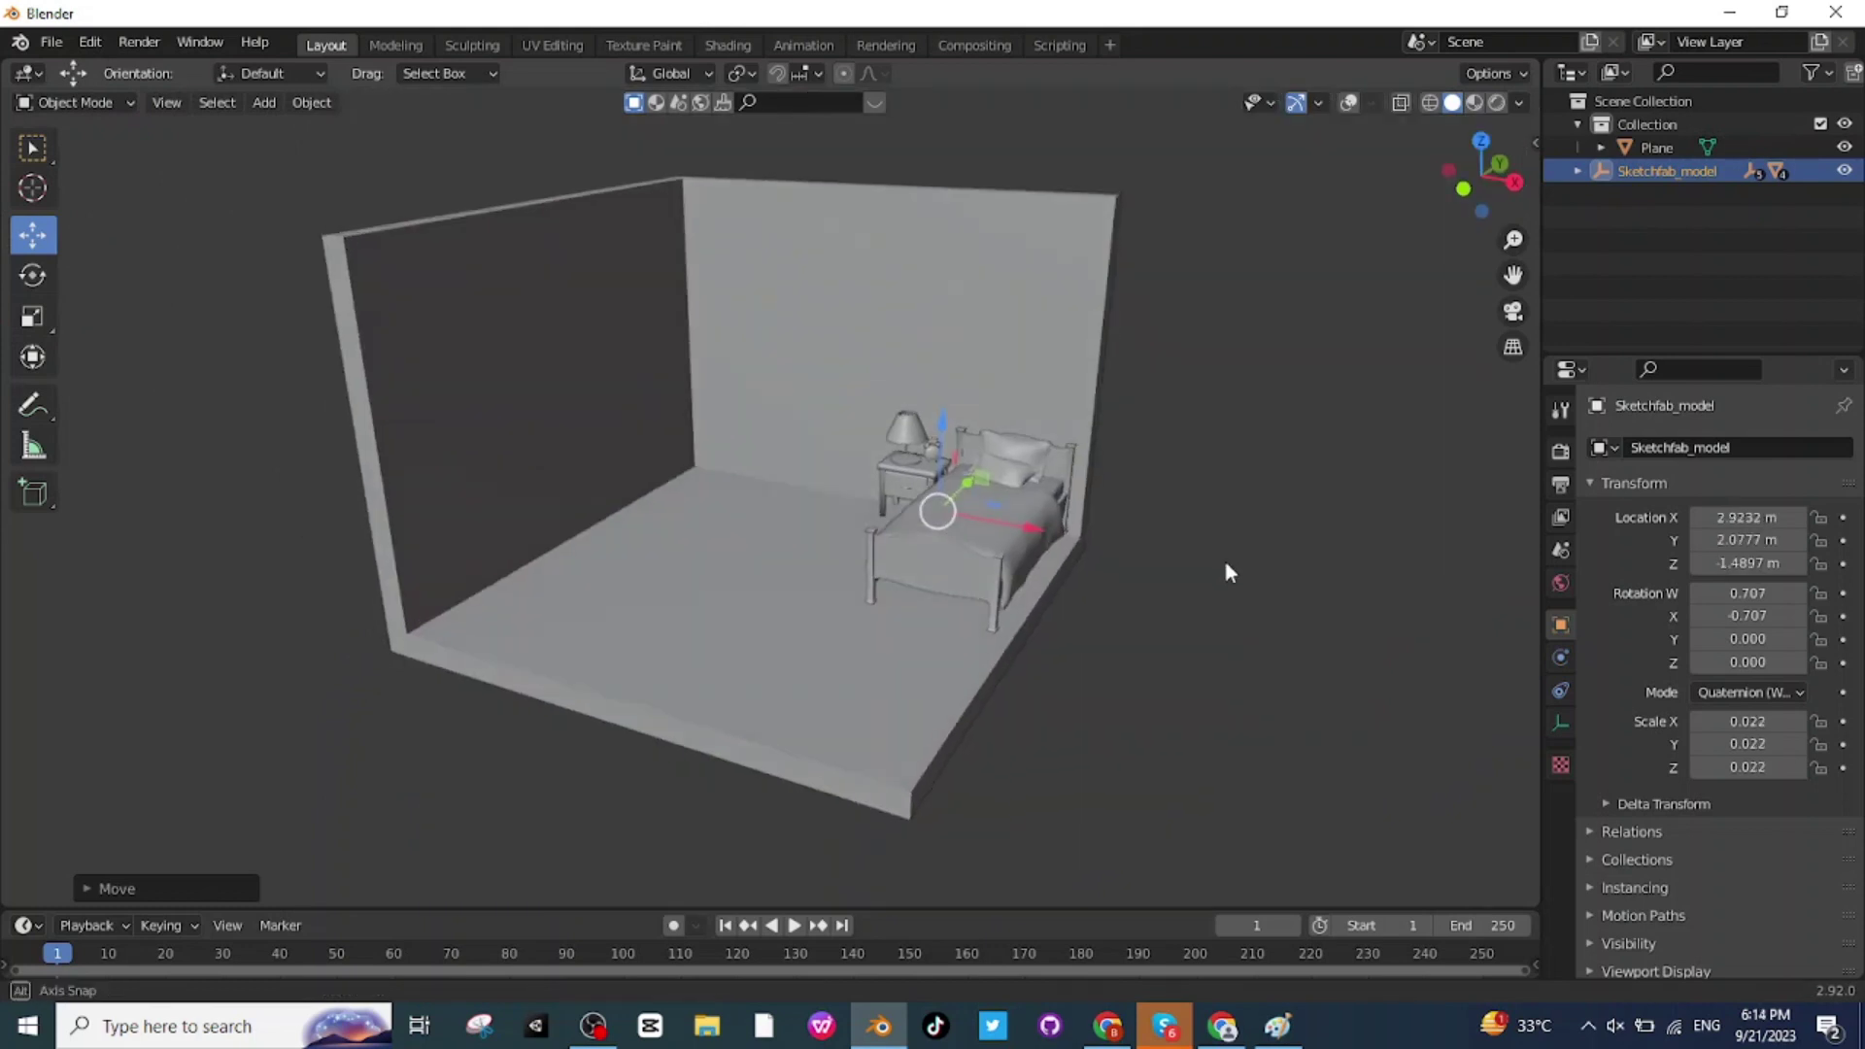
{"action": "middle_click_drag", "start_coordinate": [1261, 553], "coordinate": [1146, 546]}
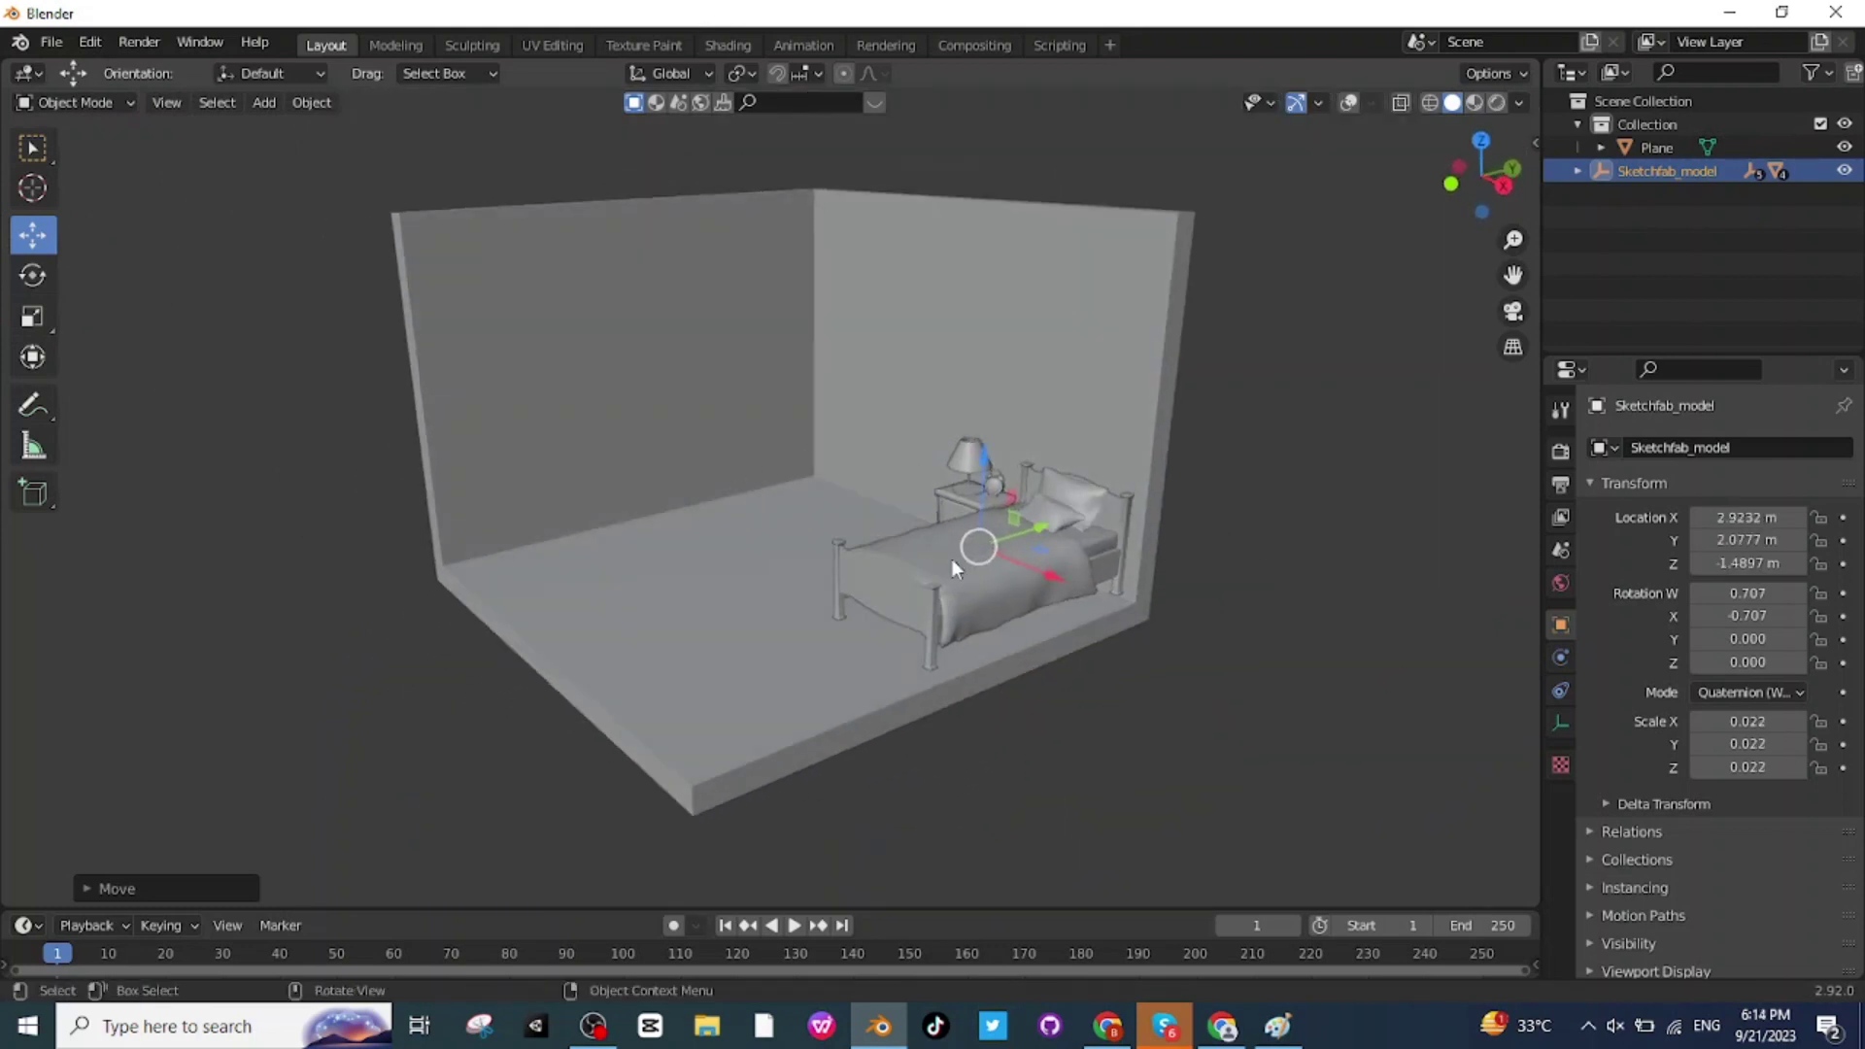
{"action": "left_click", "coordinate": [1204, 627]}
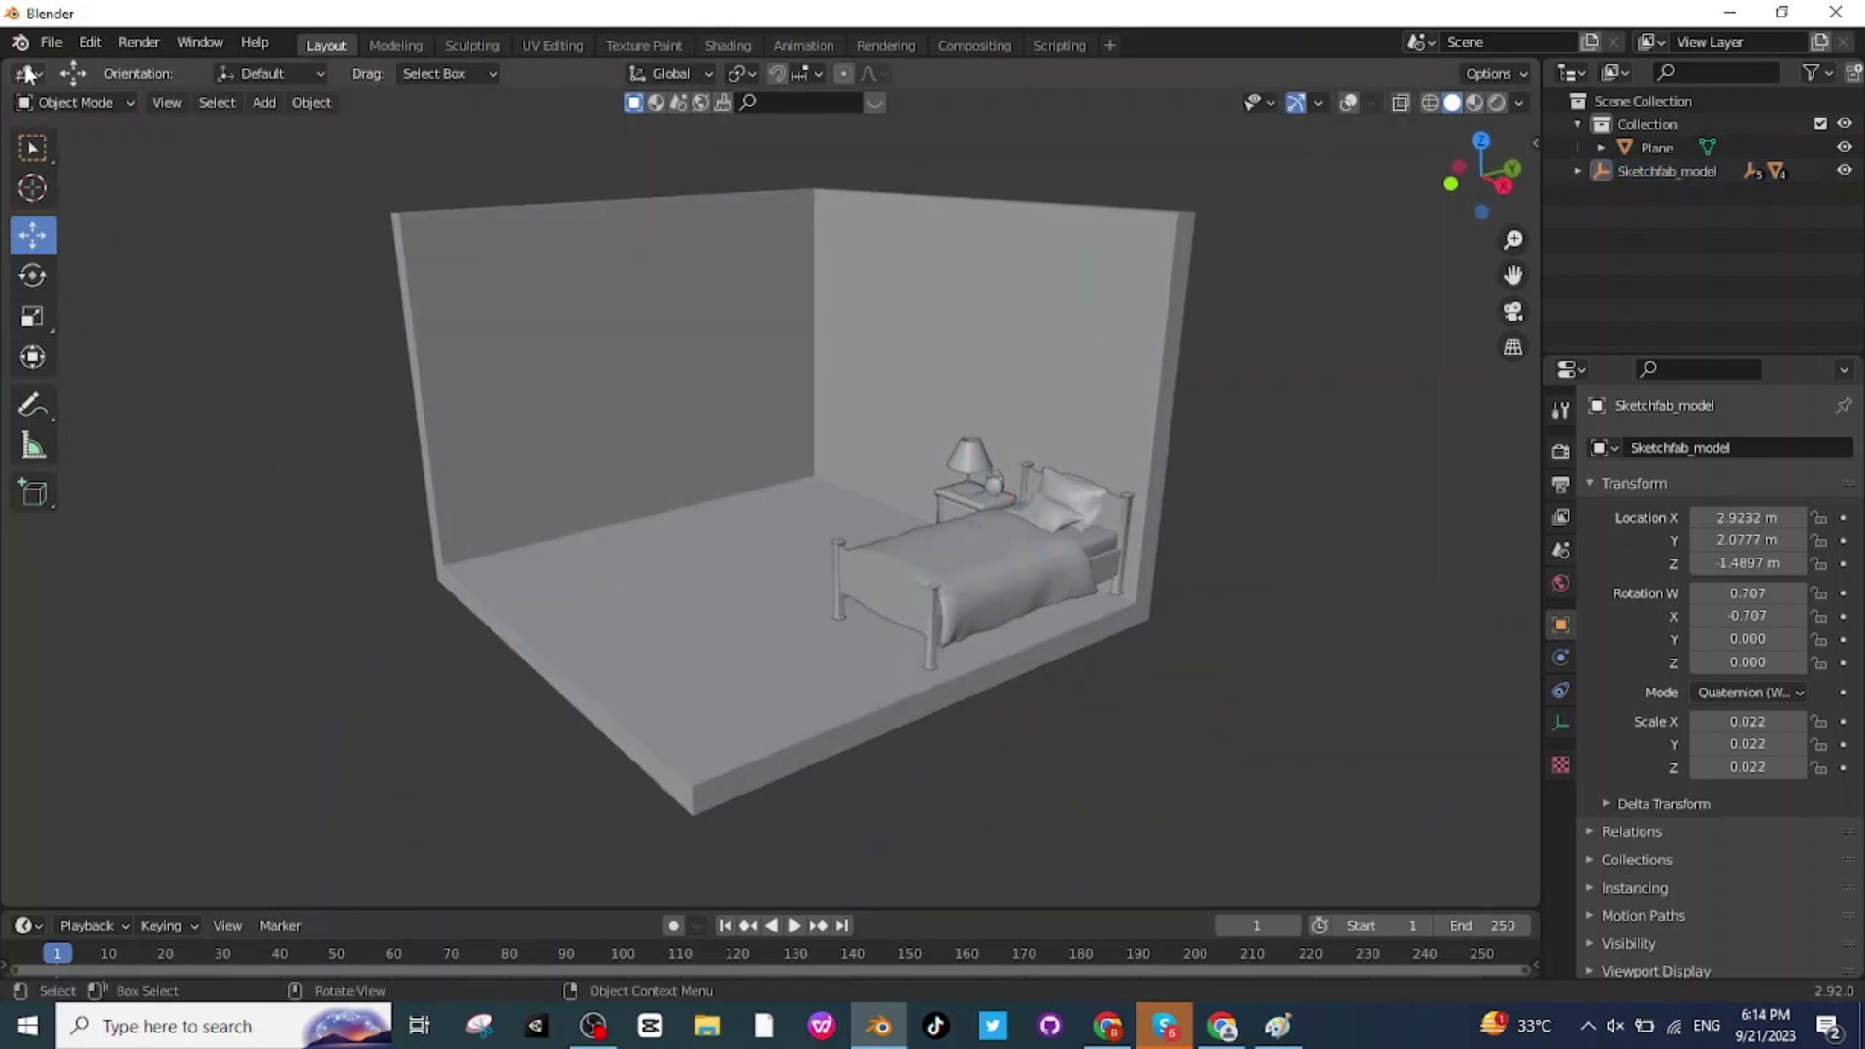
Step: Import the glTF 2.0 model sofa.glb from the Downloads folder
{"action": "left_click", "coordinate": [45, 47]}
{"action": "mouse_move", "coordinate": [105, 359]}
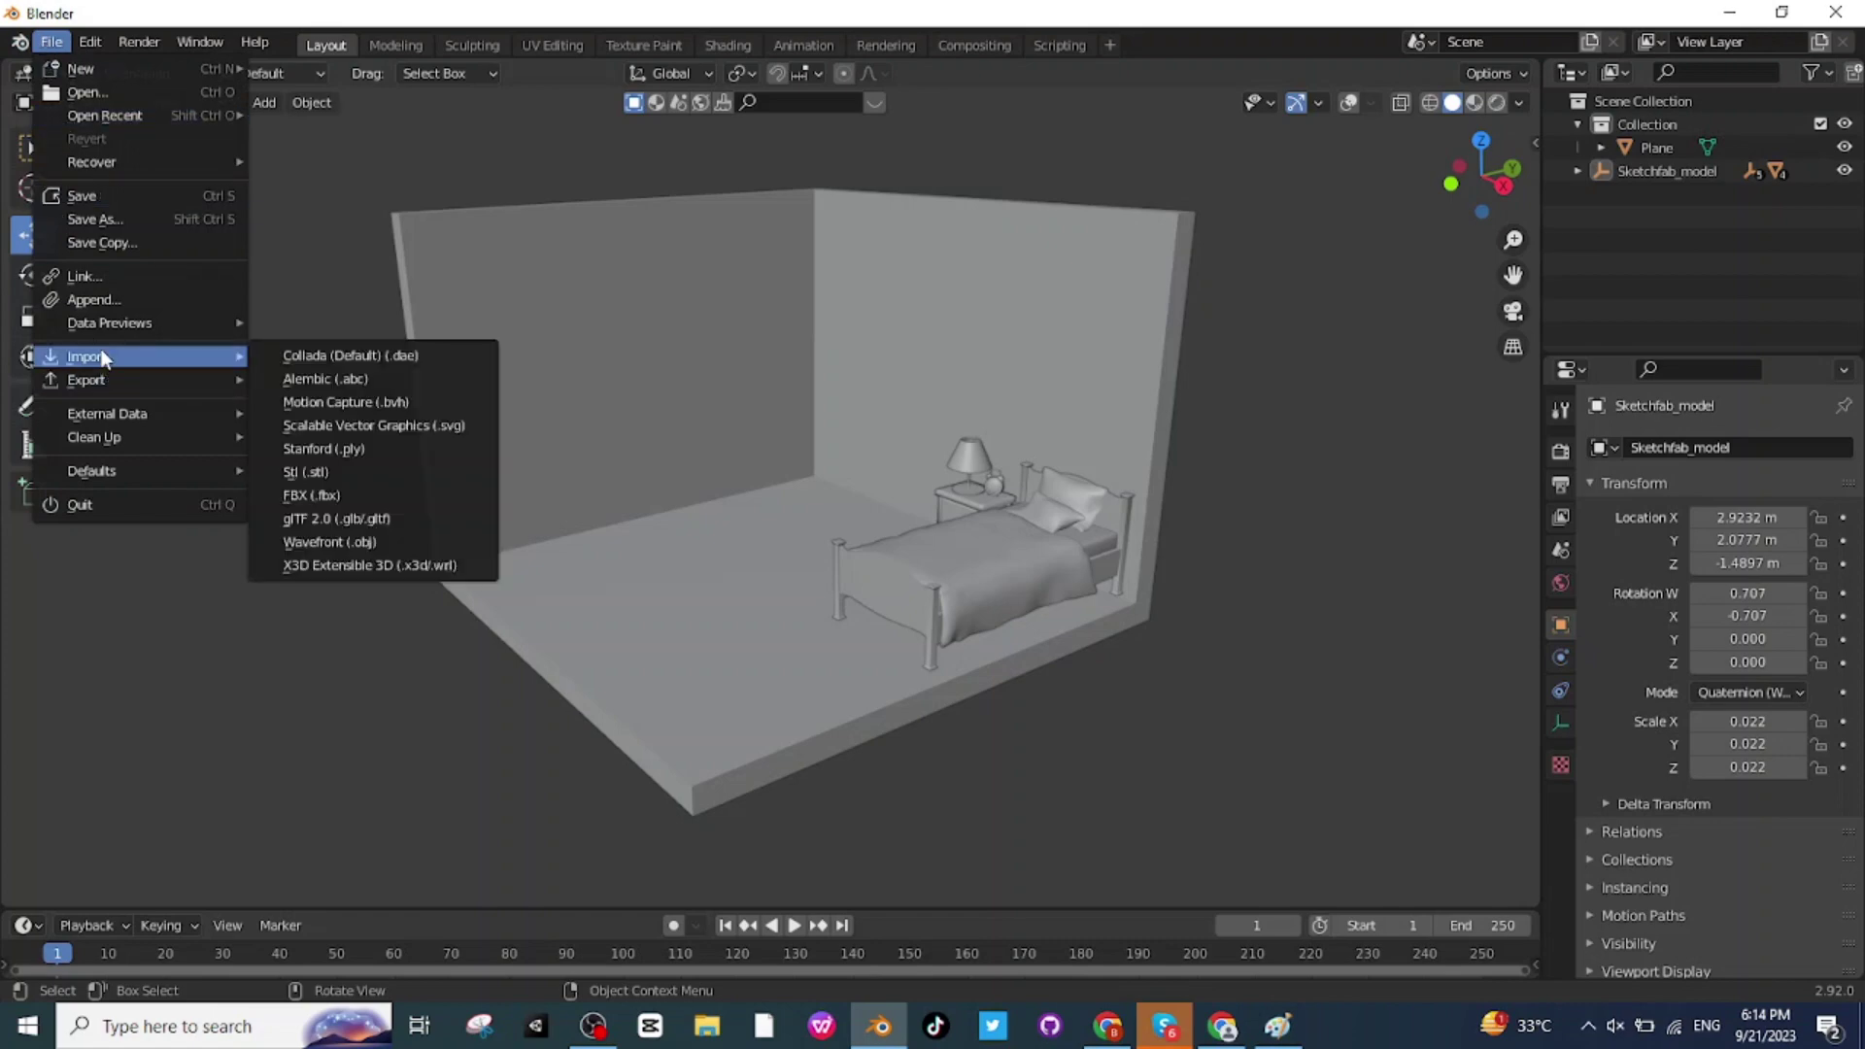
{"action": "left_click", "coordinate": [411, 518]}
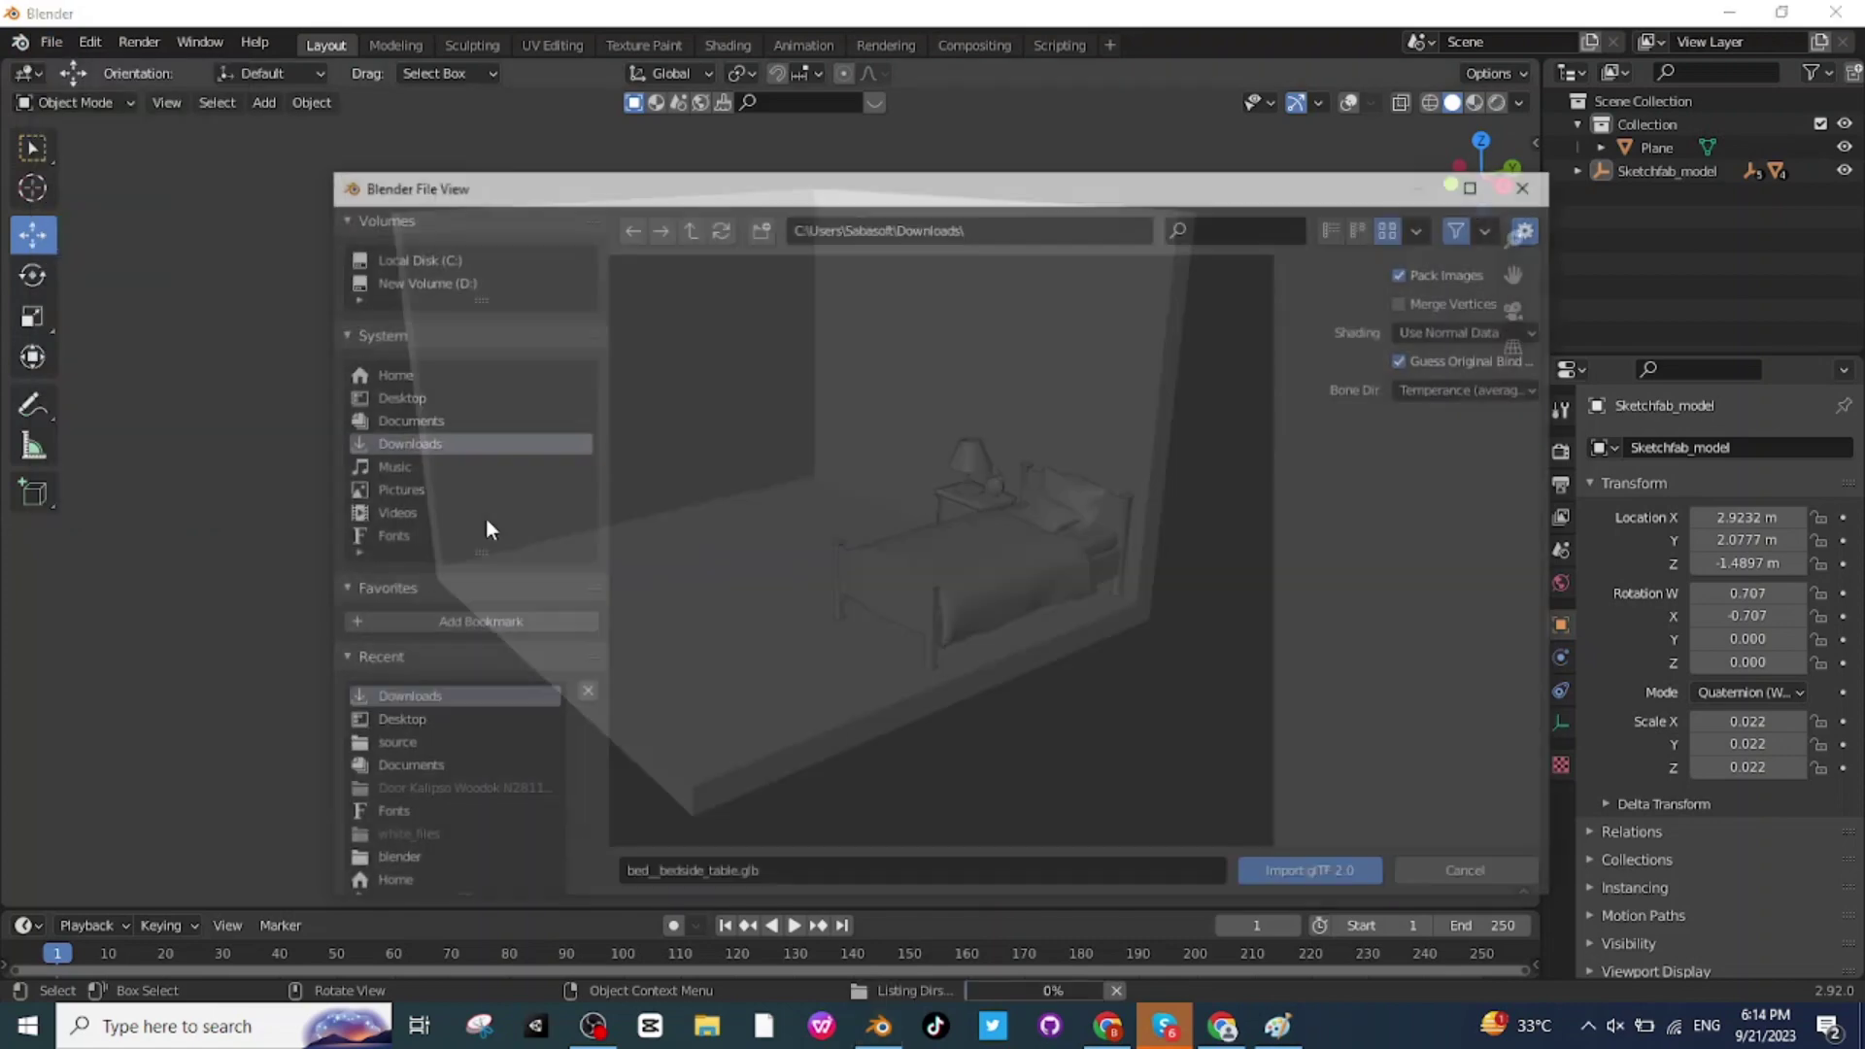
{"action": "scroll", "coordinate": [974, 587], "scroll_direction": "down", "scroll_amount": 1}
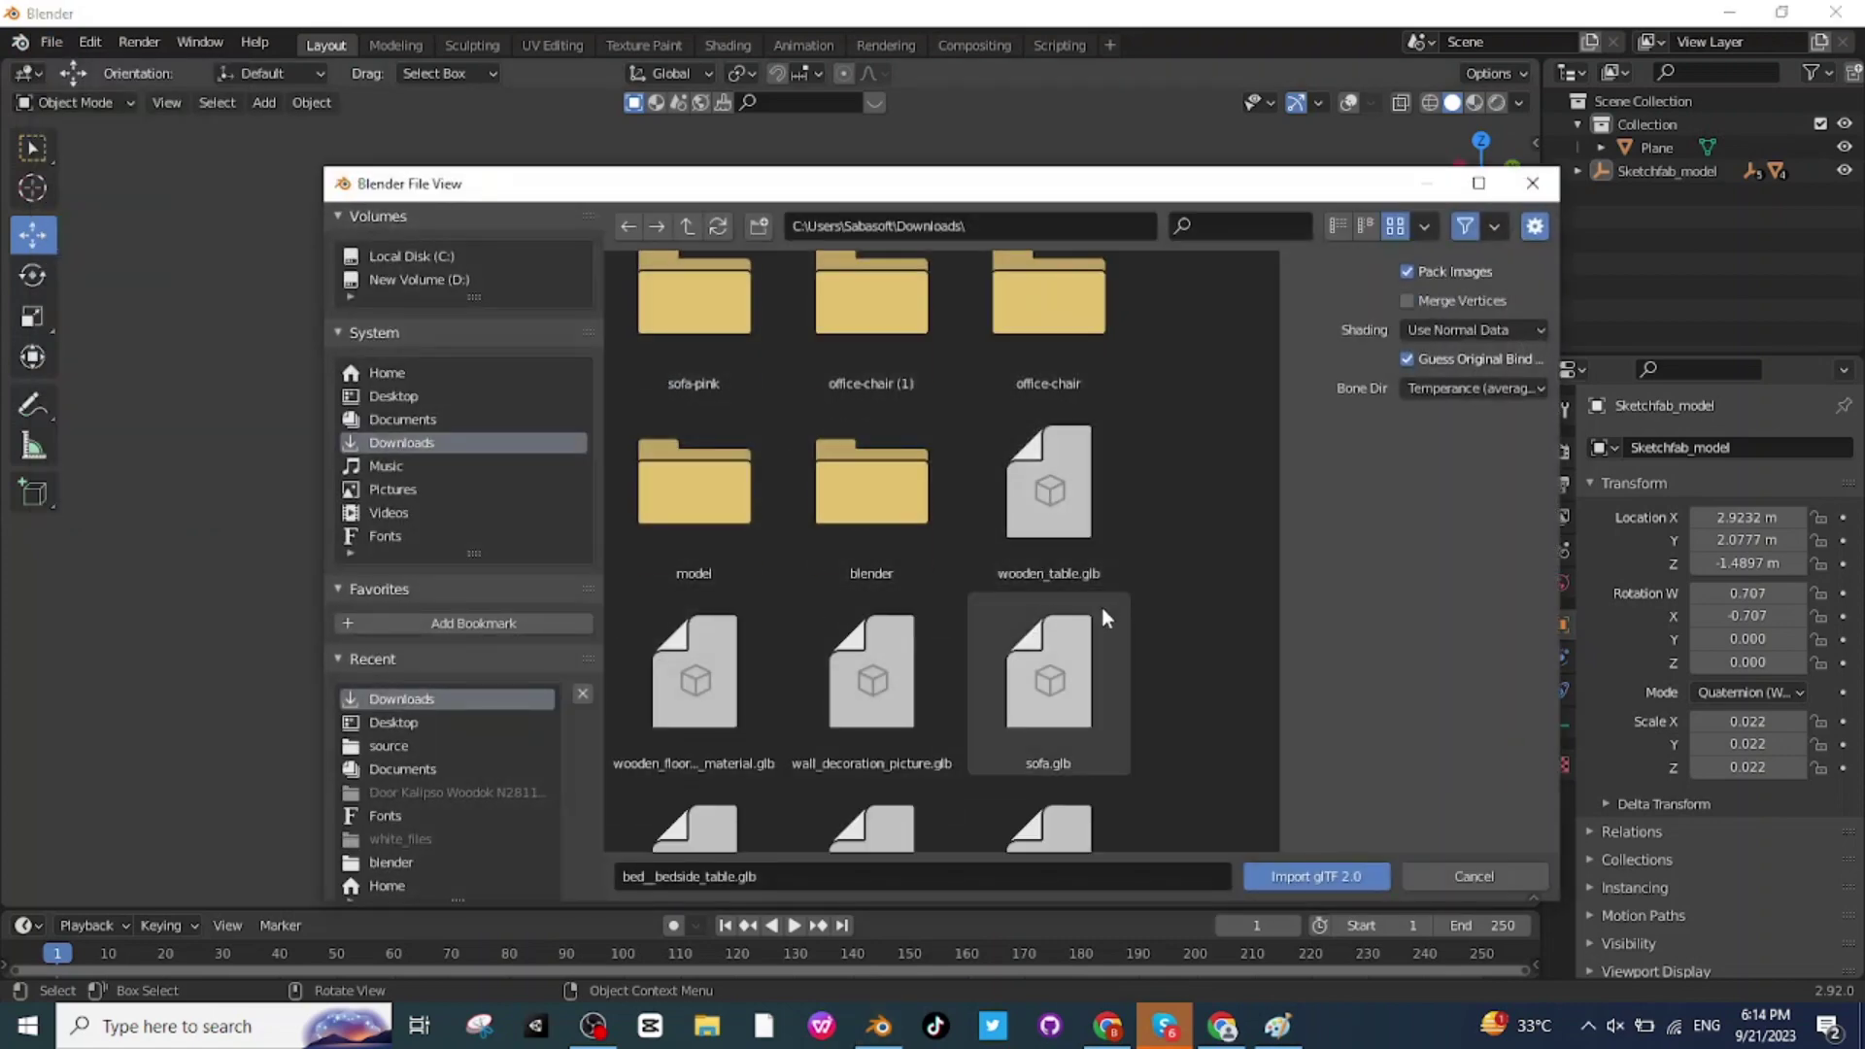
{"action": "scroll", "coordinate": [1127, 651], "scroll_direction": "down", "scroll_amount": 1}
{"action": "left_click", "coordinate": [1059, 656]}
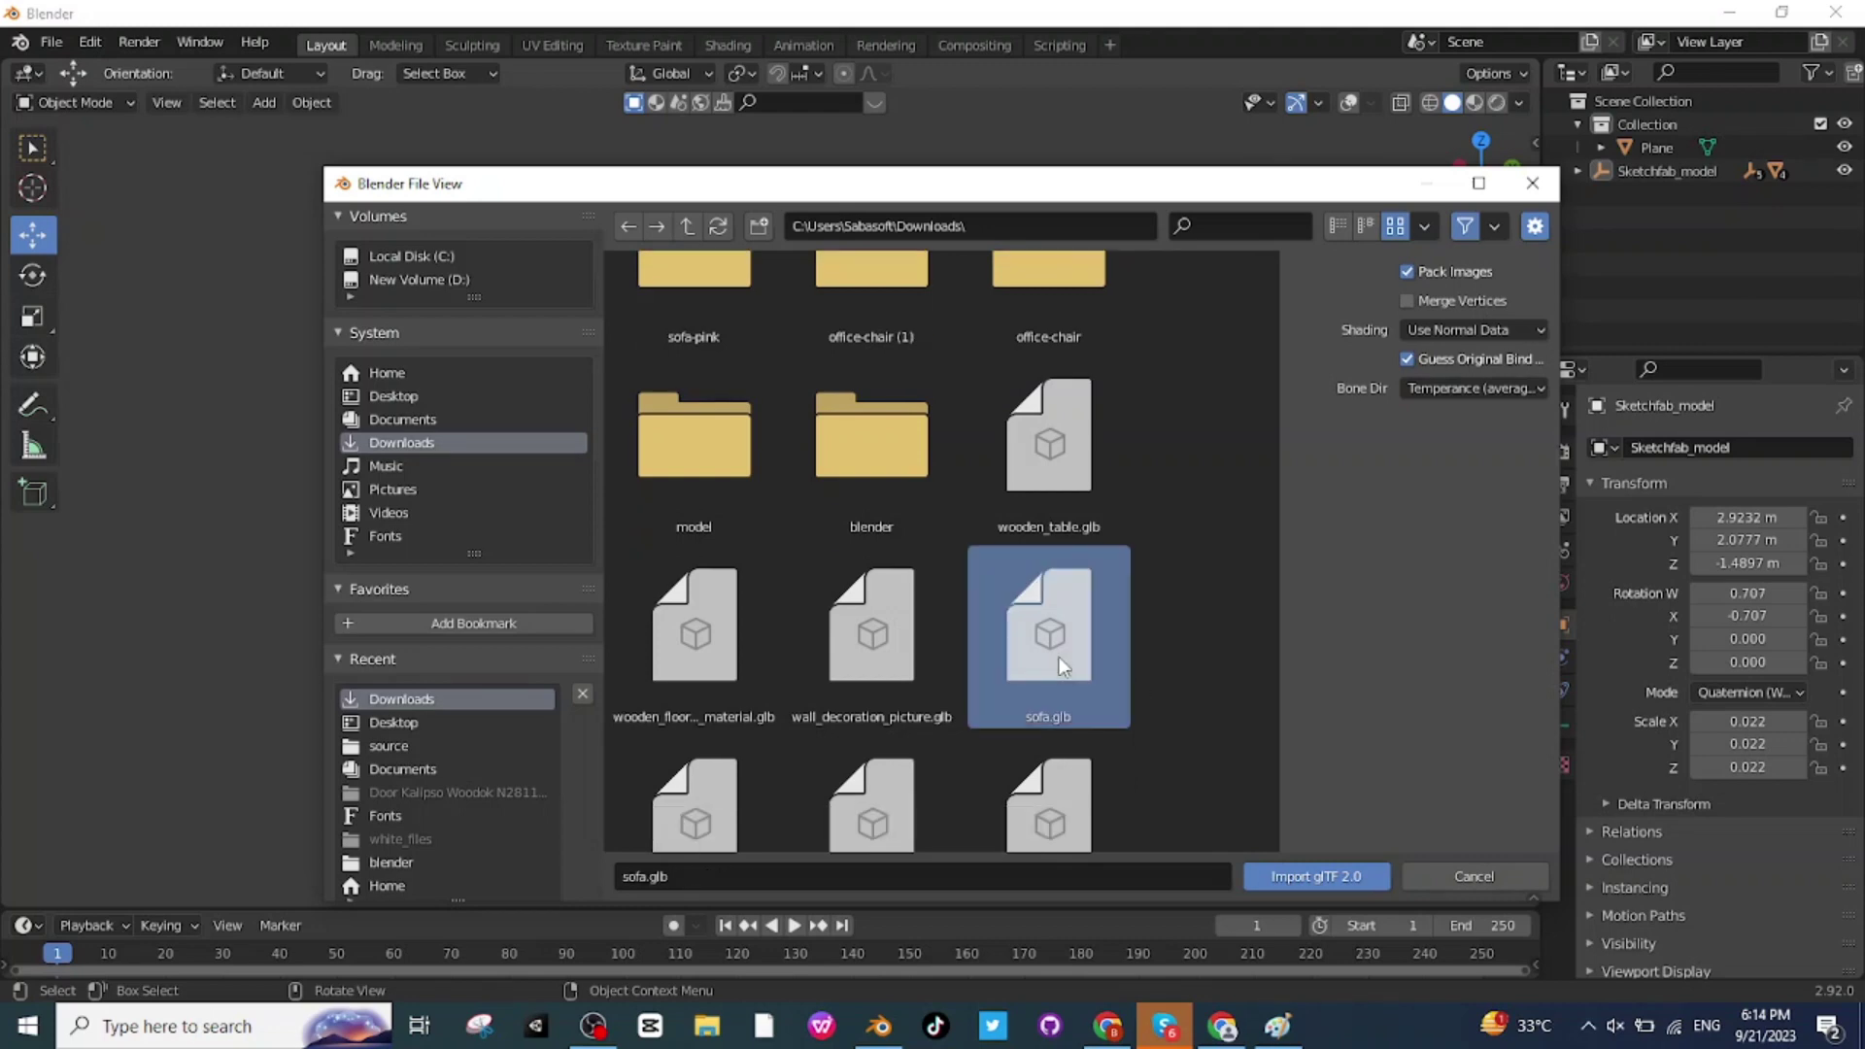
{"action": "left_click", "coordinate": [1315, 878]}
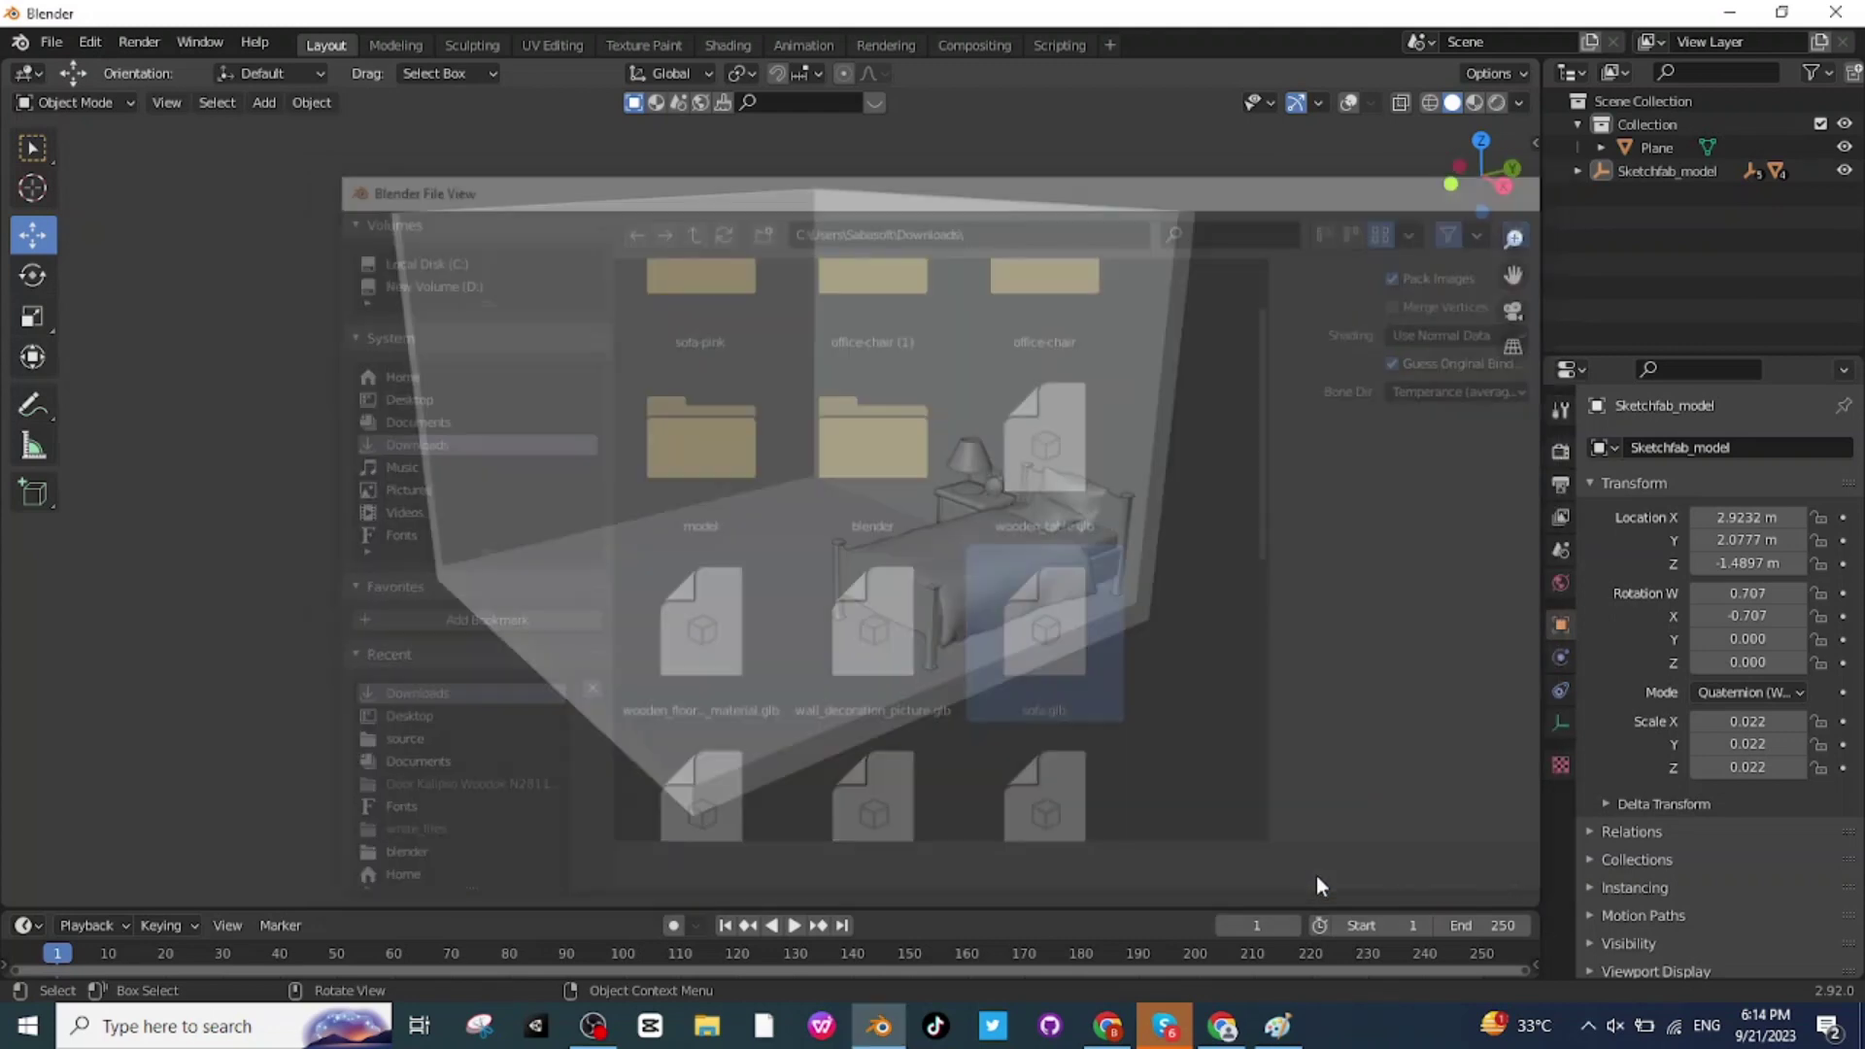
Step: Scale the sofa to about 2.2 and place it along the back wall beside the bed, at about X -1.95, Y 3.29, Z -0.71 m
{"action": "key", "text": "s"}
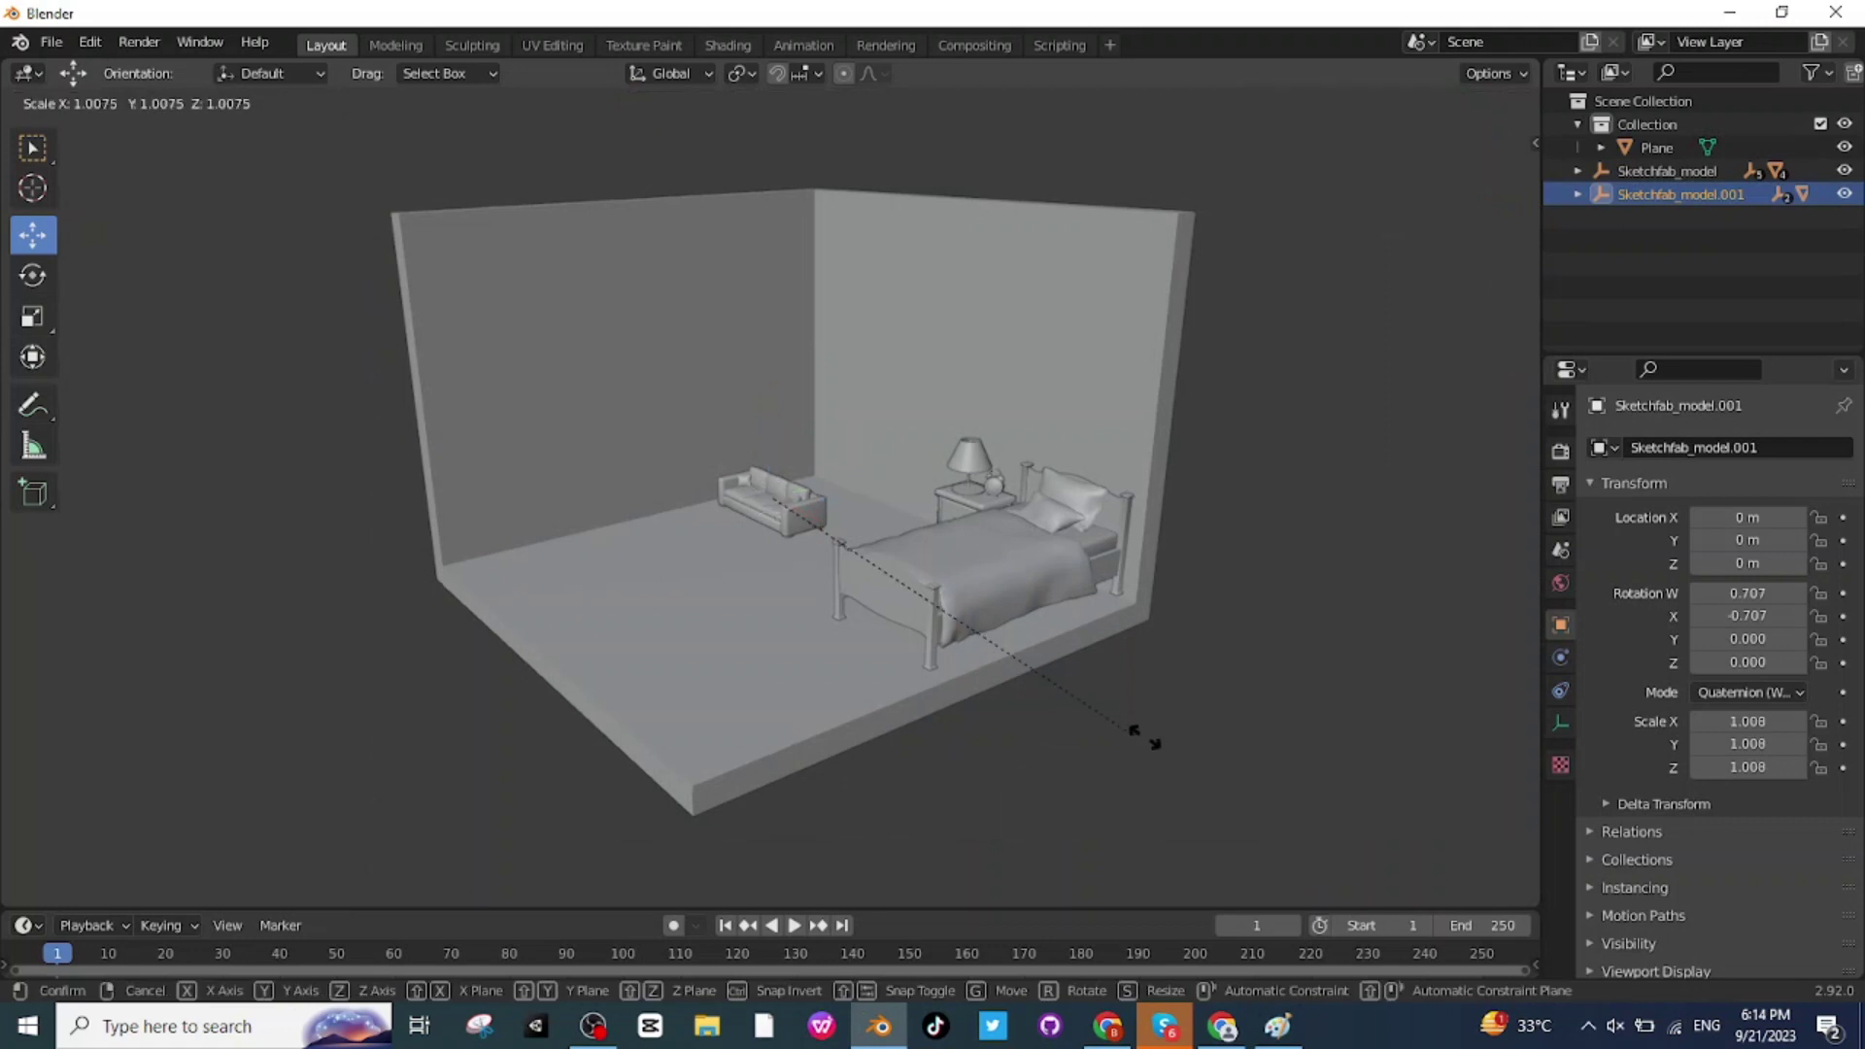
{"action": "left_click", "coordinate": [1513, 886]}
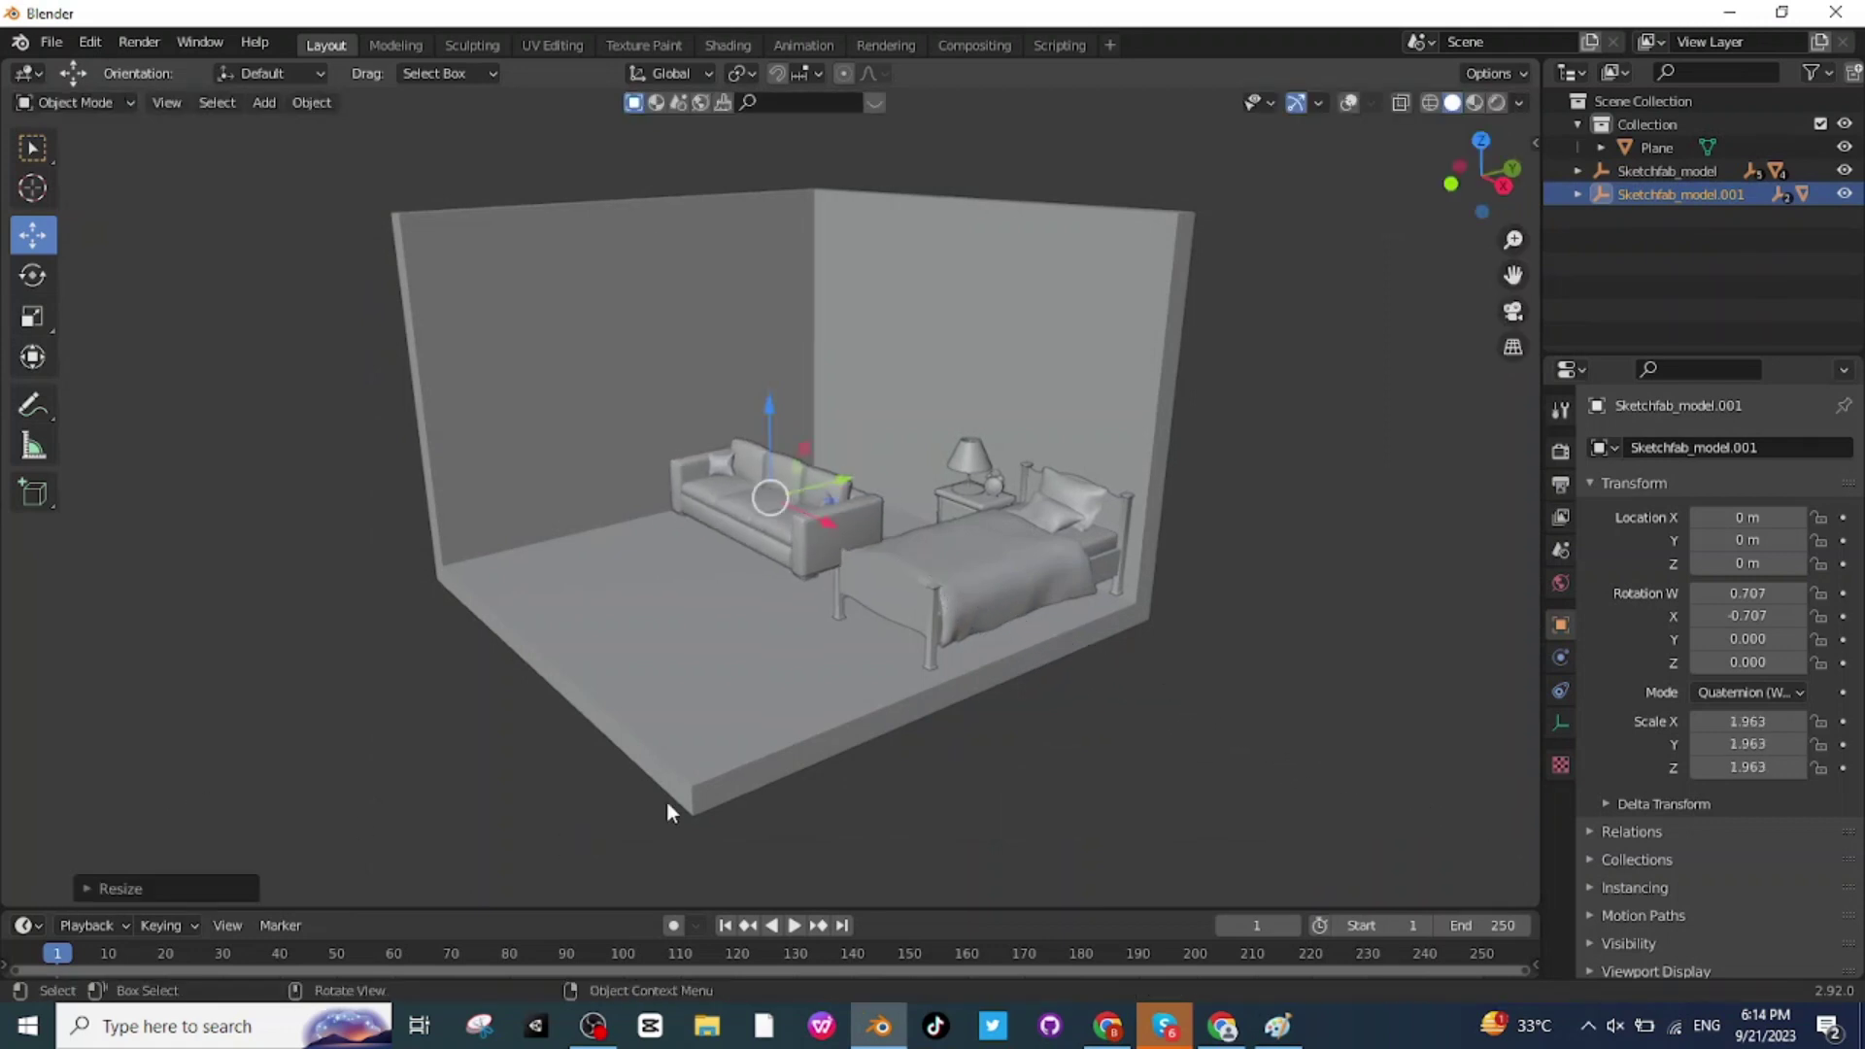
{"action": "middle_click_drag", "start_coordinate": [750, 804], "coordinate": [682, 818]}
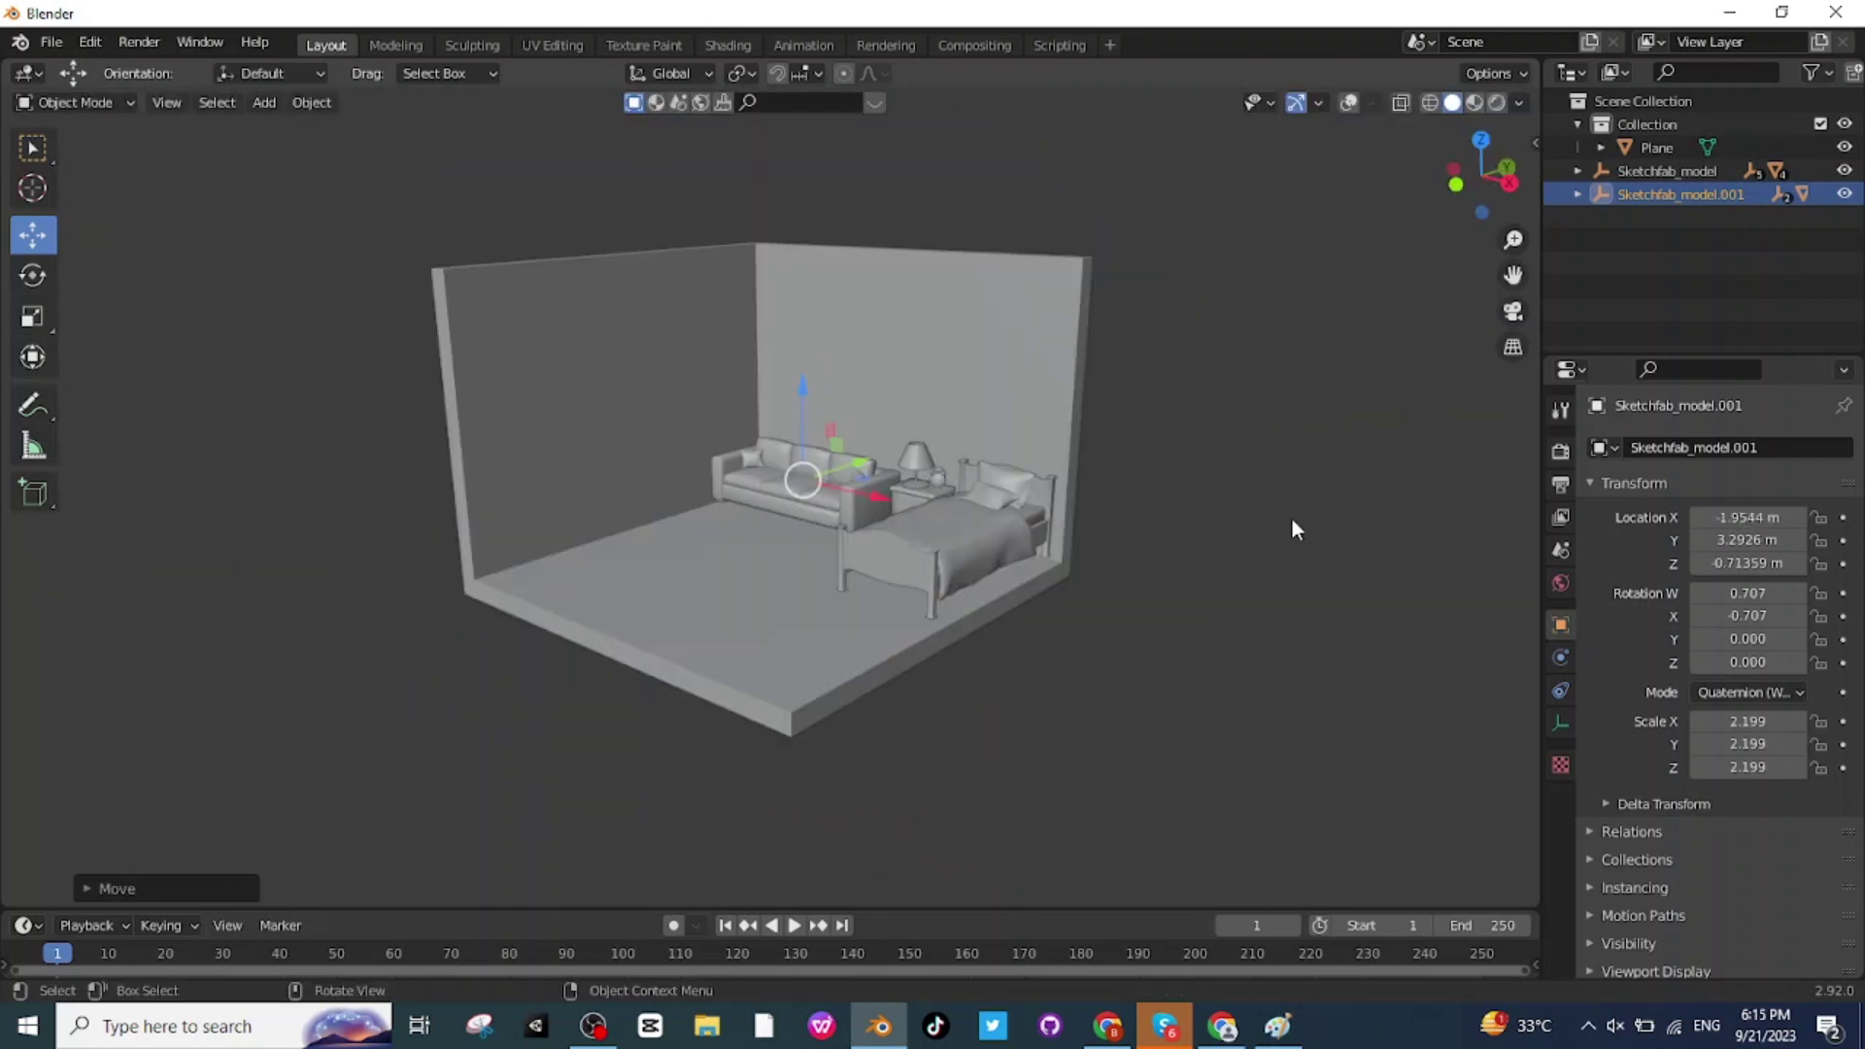
{"action": "middle_click_drag", "start_coordinate": [1292, 529], "coordinate": [1253, 511]}
{"action": "left_click", "coordinate": [406, 452]}
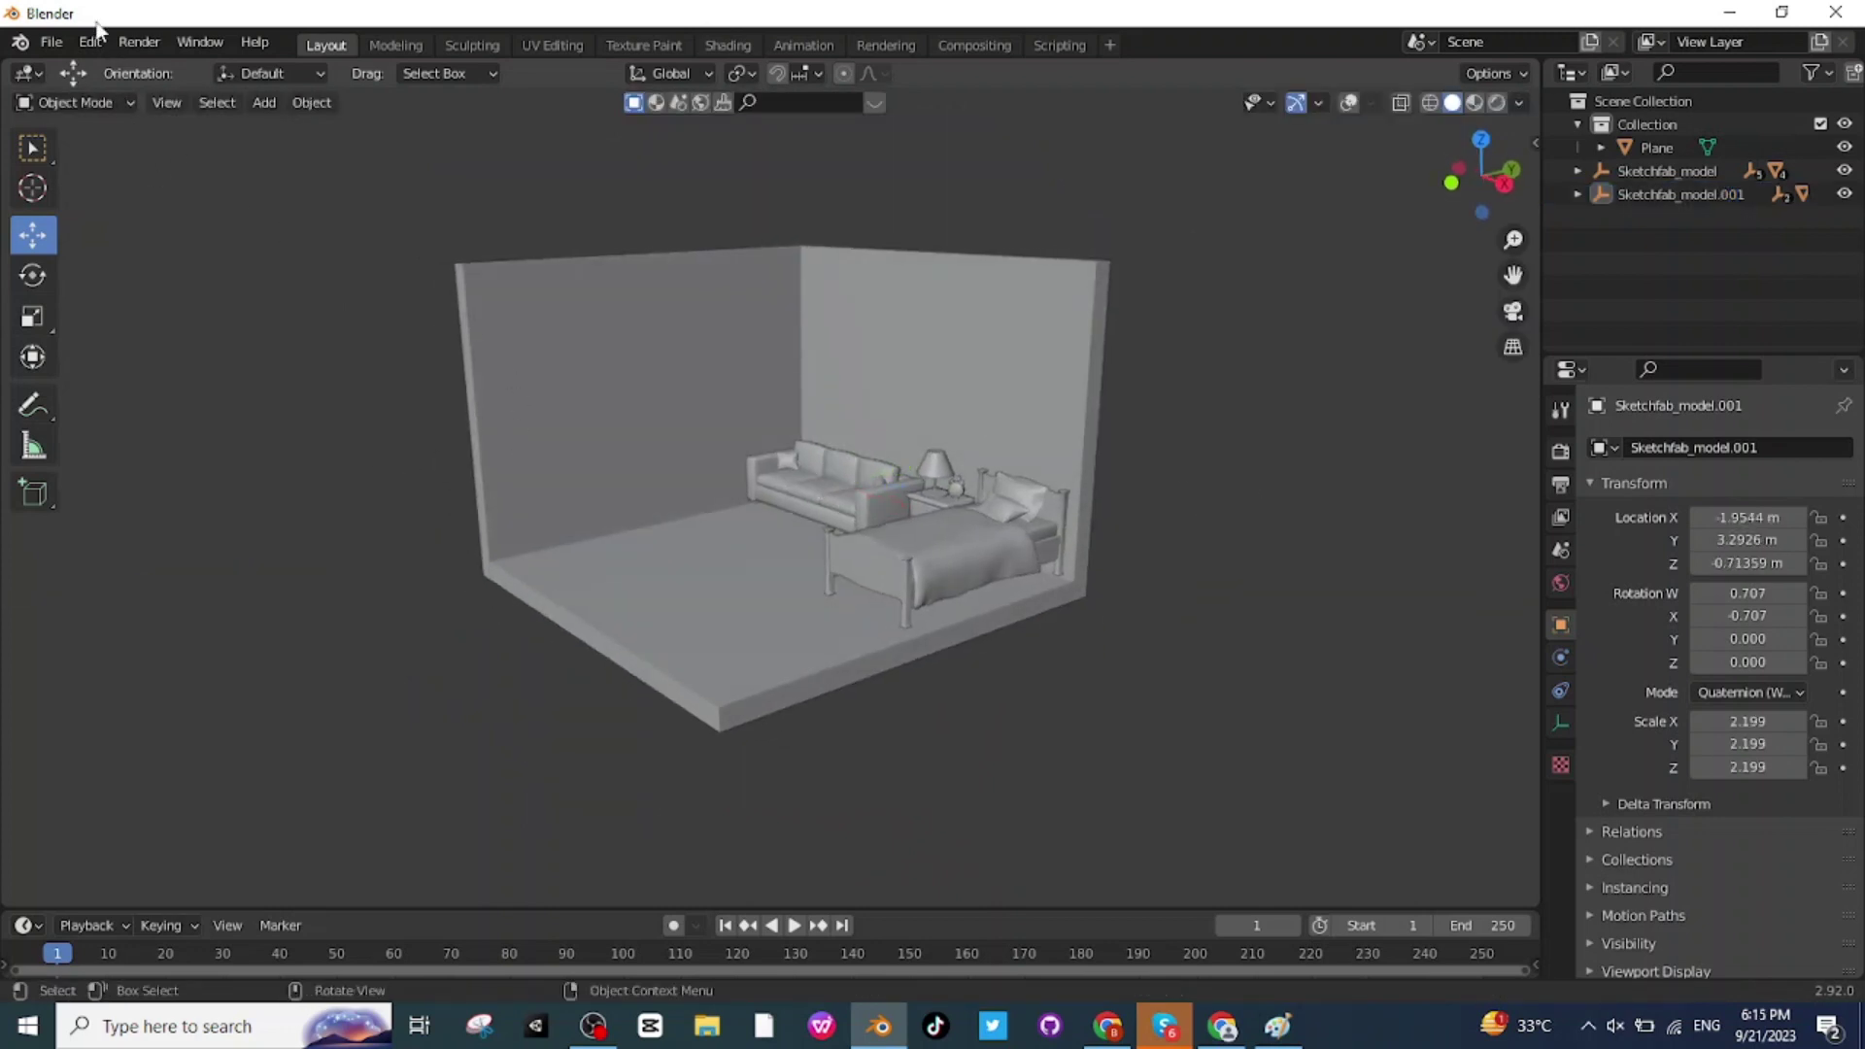
Step: Import the glTF 2.0 model office_computer.glb from the Downloads folder
{"action": "left_click", "coordinate": [51, 42]}
{"action": "mouse_move", "coordinate": [119, 354]}
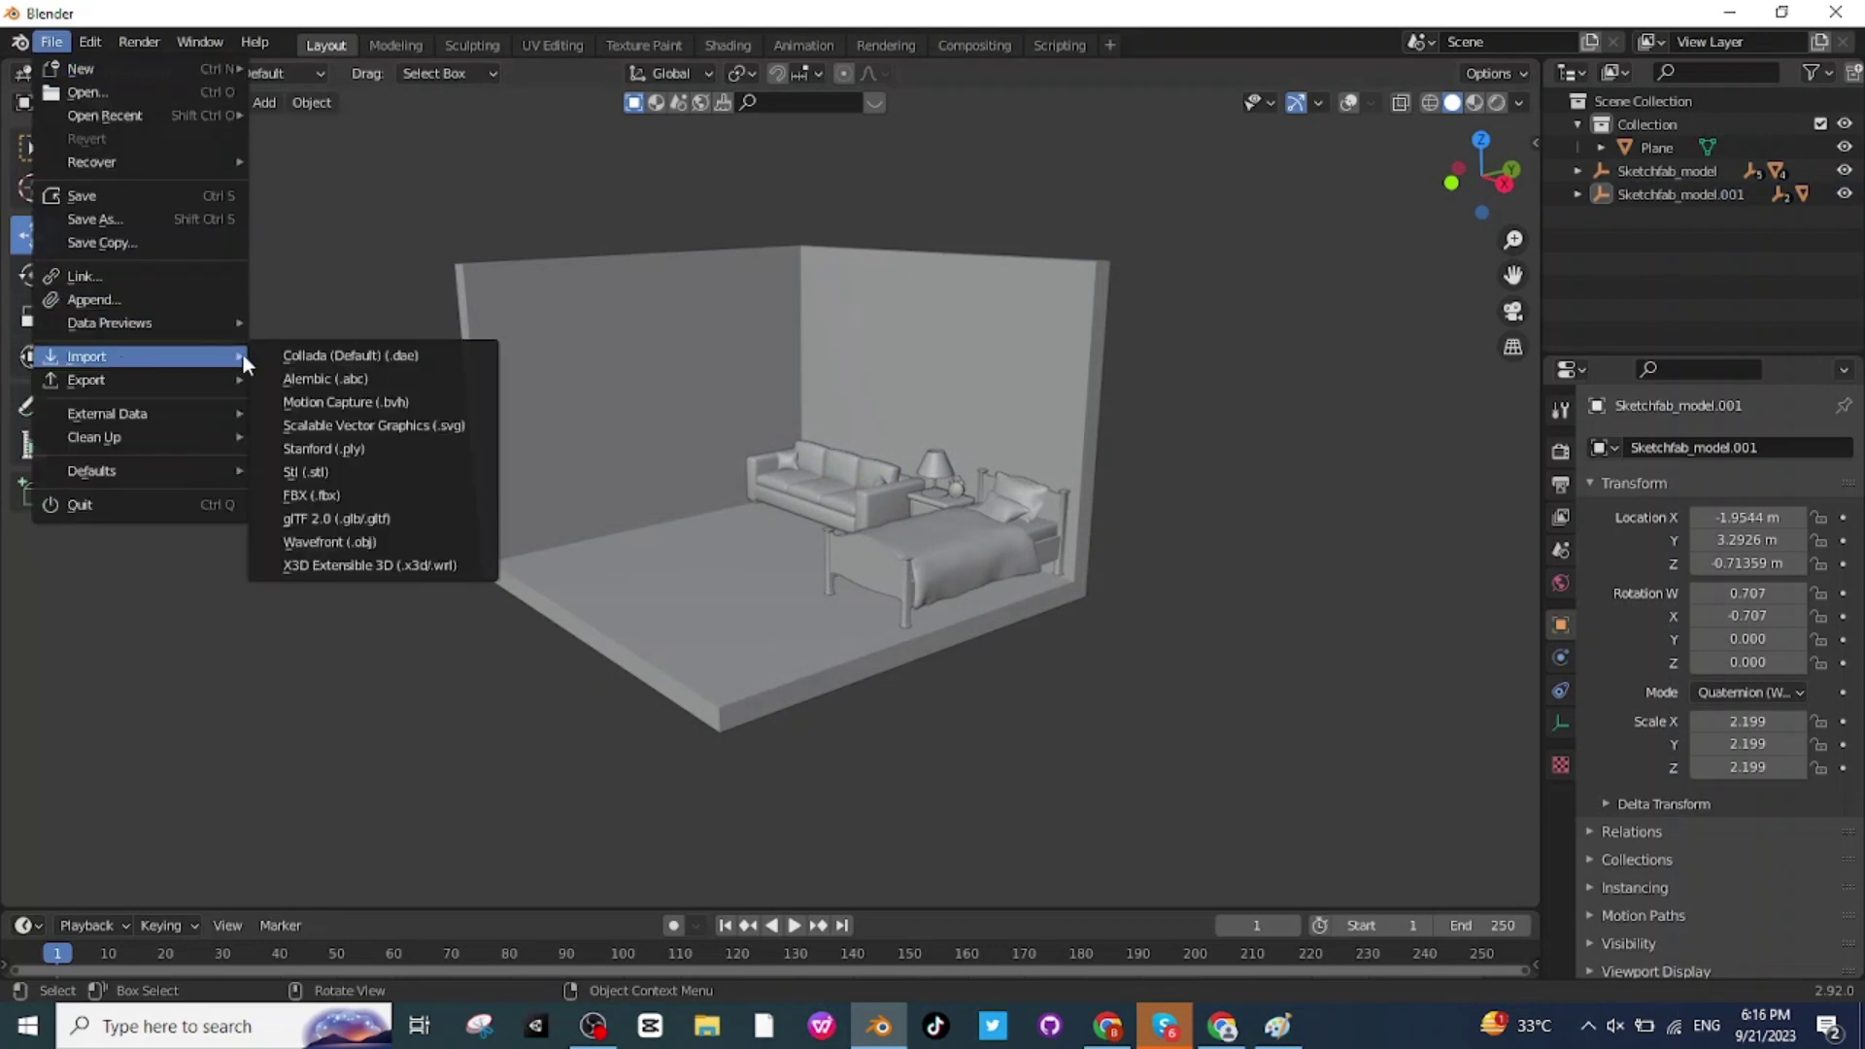
{"action": "left_click", "coordinate": [353, 517]}
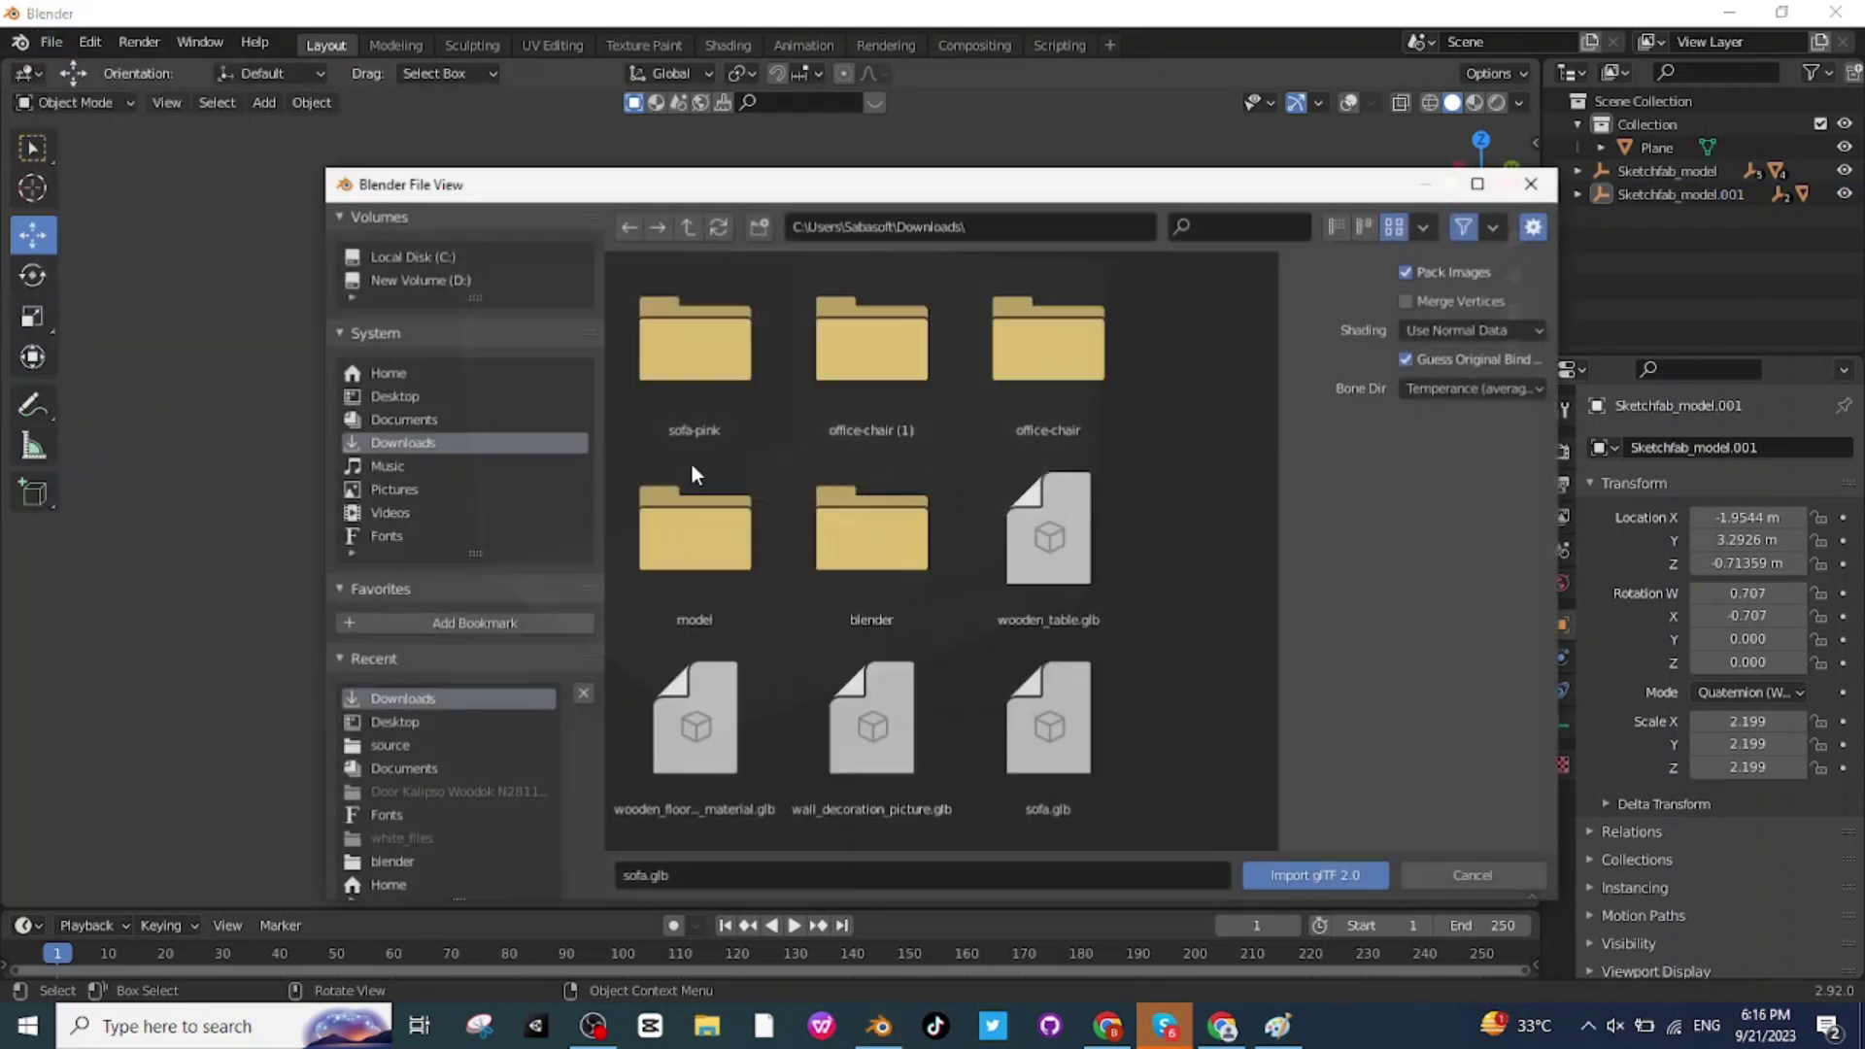
{"action": "scroll", "coordinate": [878, 499], "scroll_direction": "down", "scroll_amount": 5}
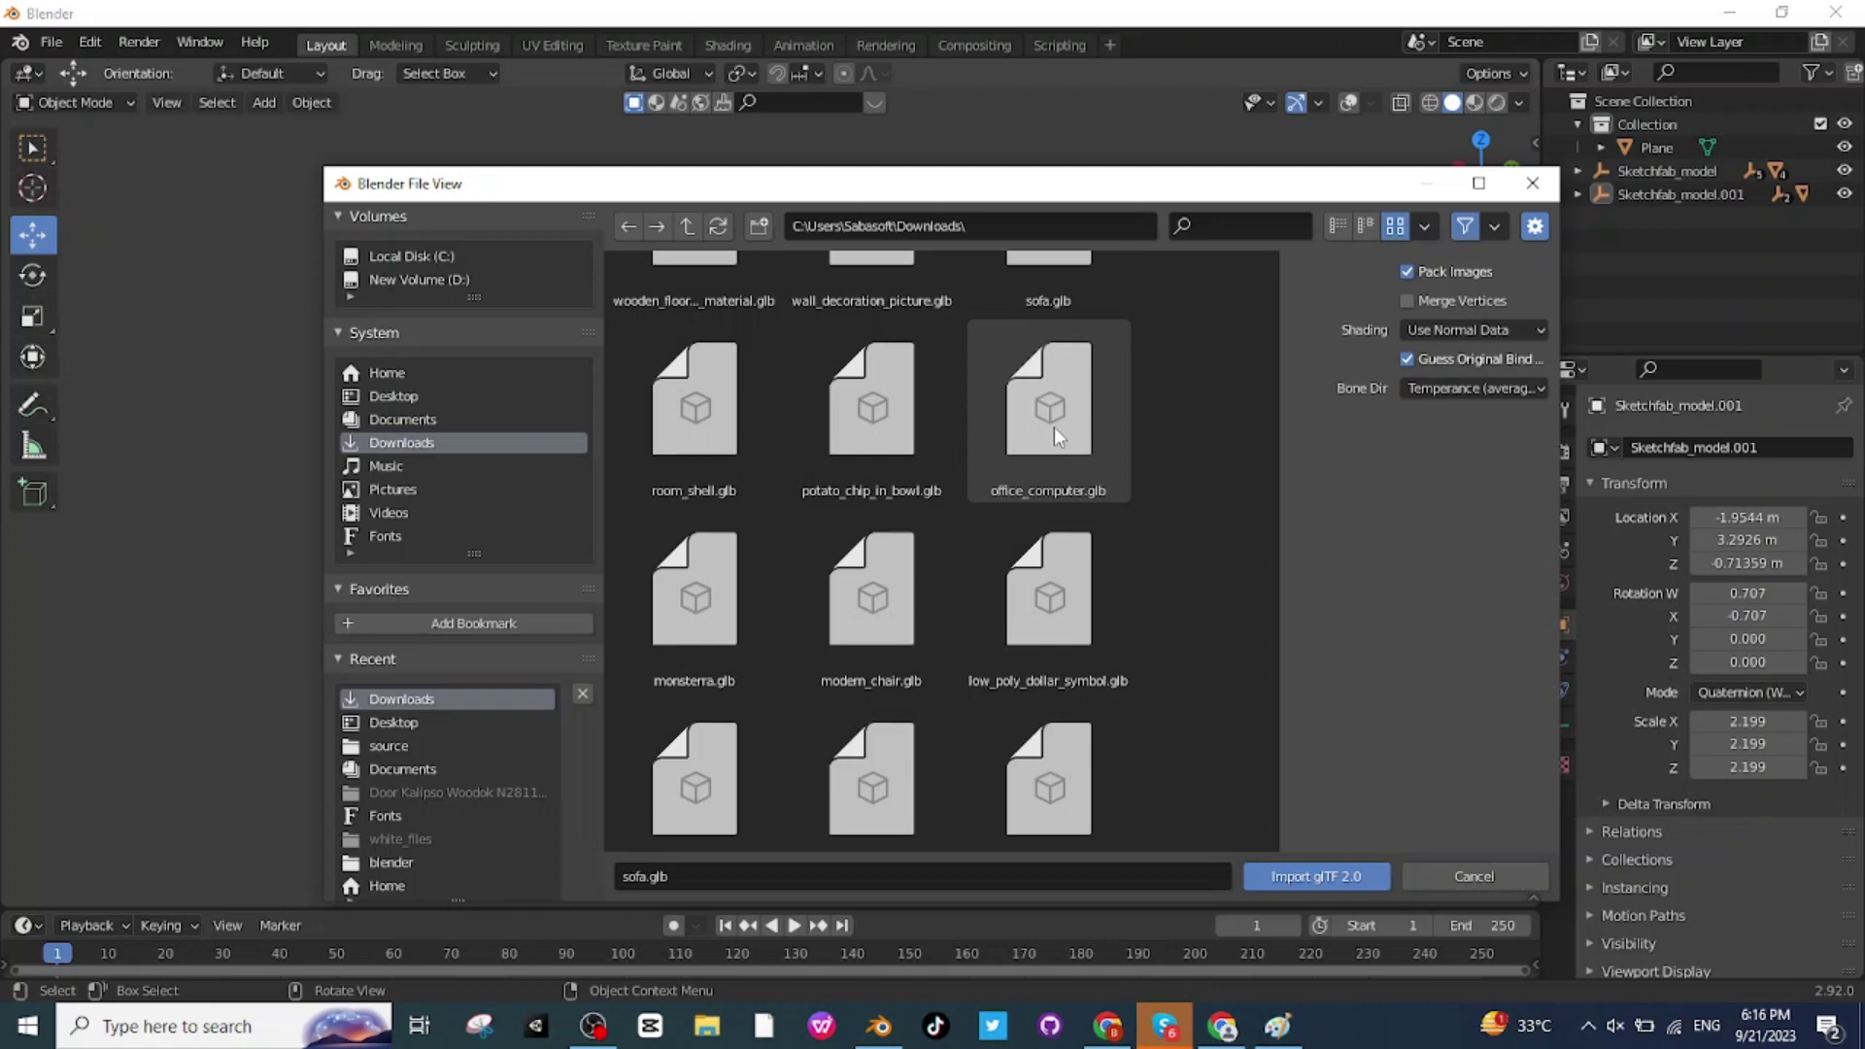
{"action": "left_click", "coordinate": [1053, 428]}
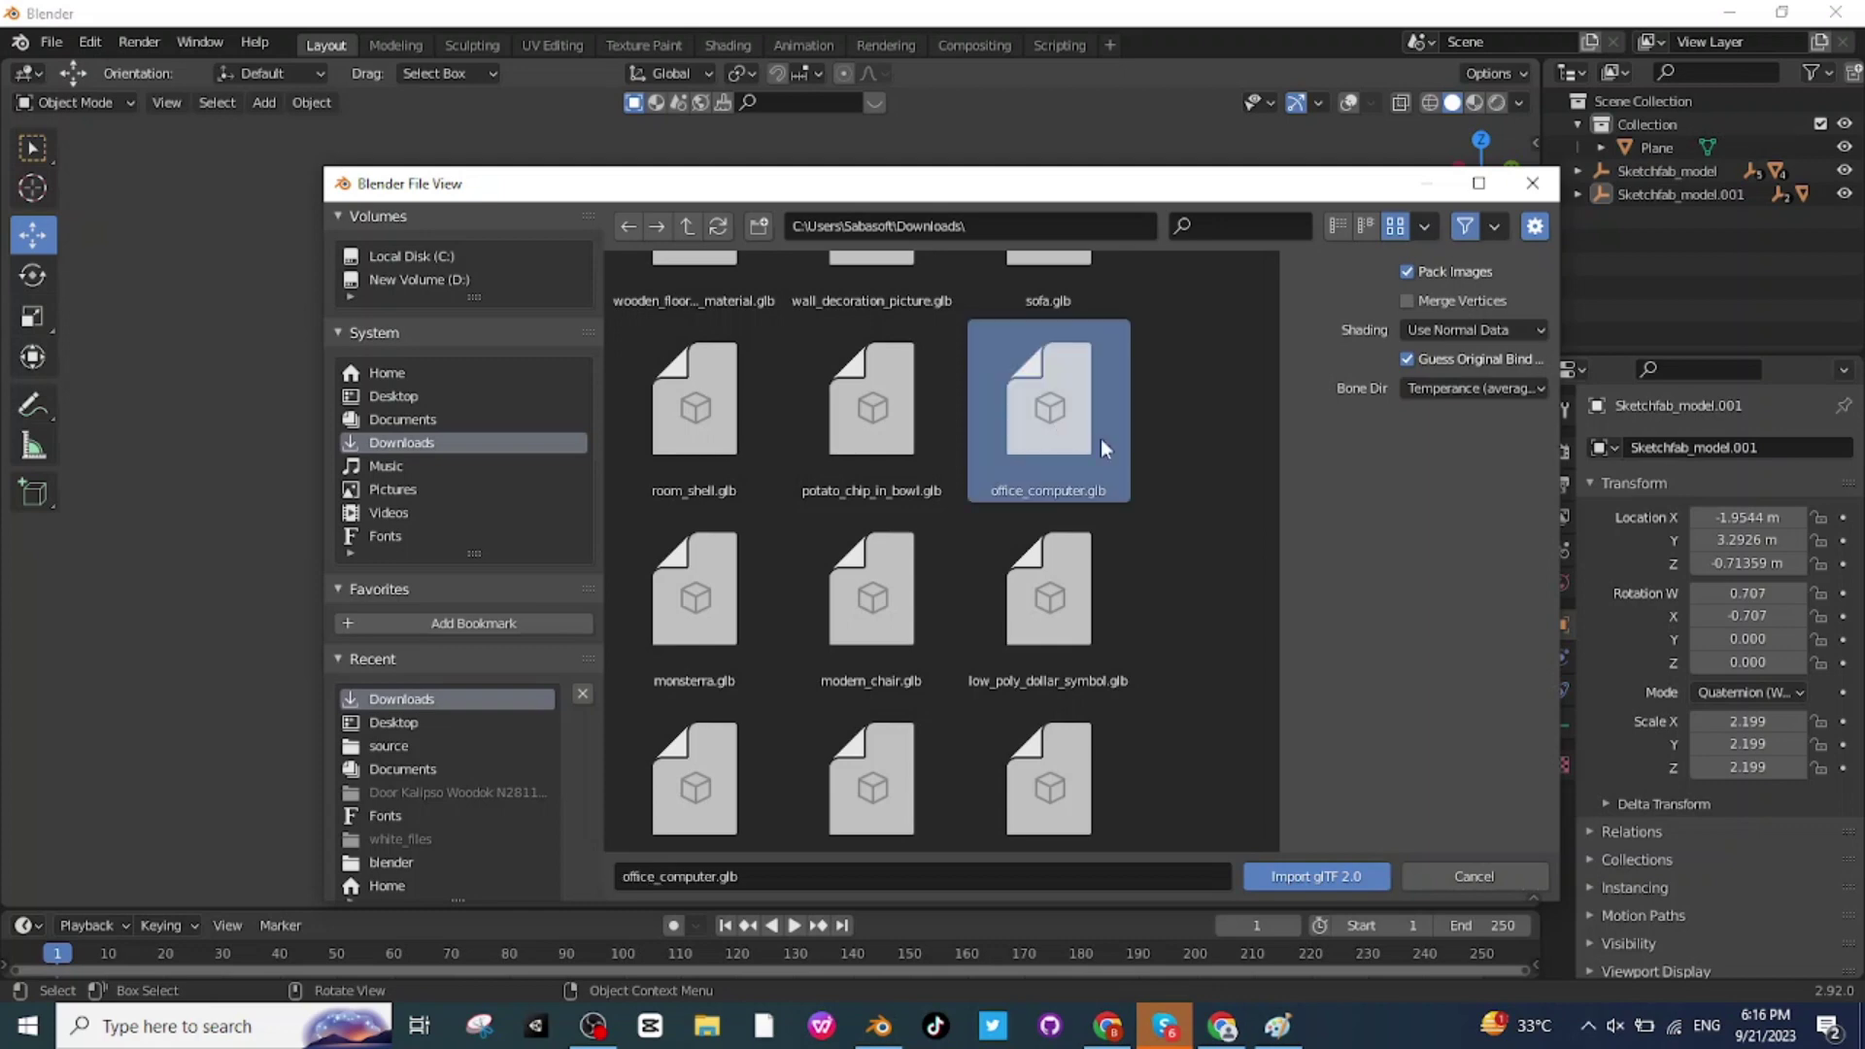
{"action": "left_click", "coordinate": [1323, 877]}
Step: Shrink the office desk set to a scale of about 0.018 and rotate it roughly a quarter turn around the vertical axis
{"action": "key", "text": "s"}
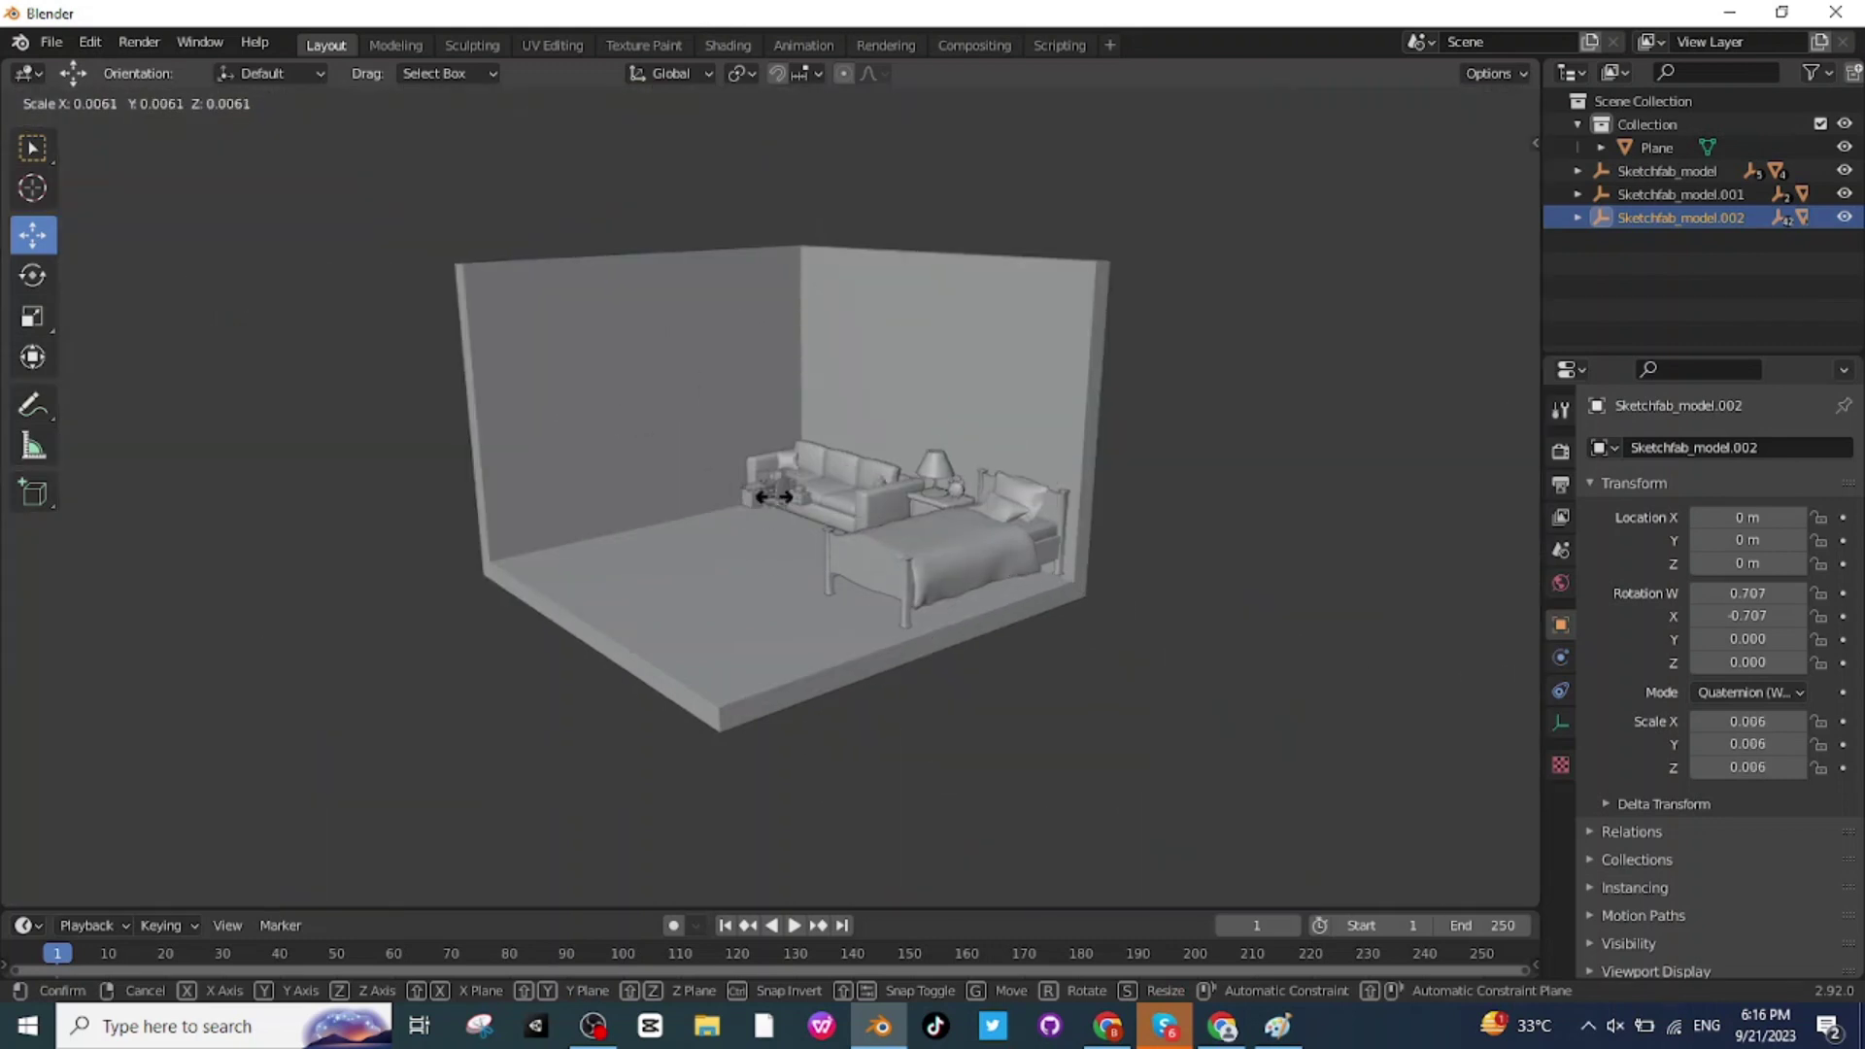
{"action": "left_click", "coordinate": [282, 372]}
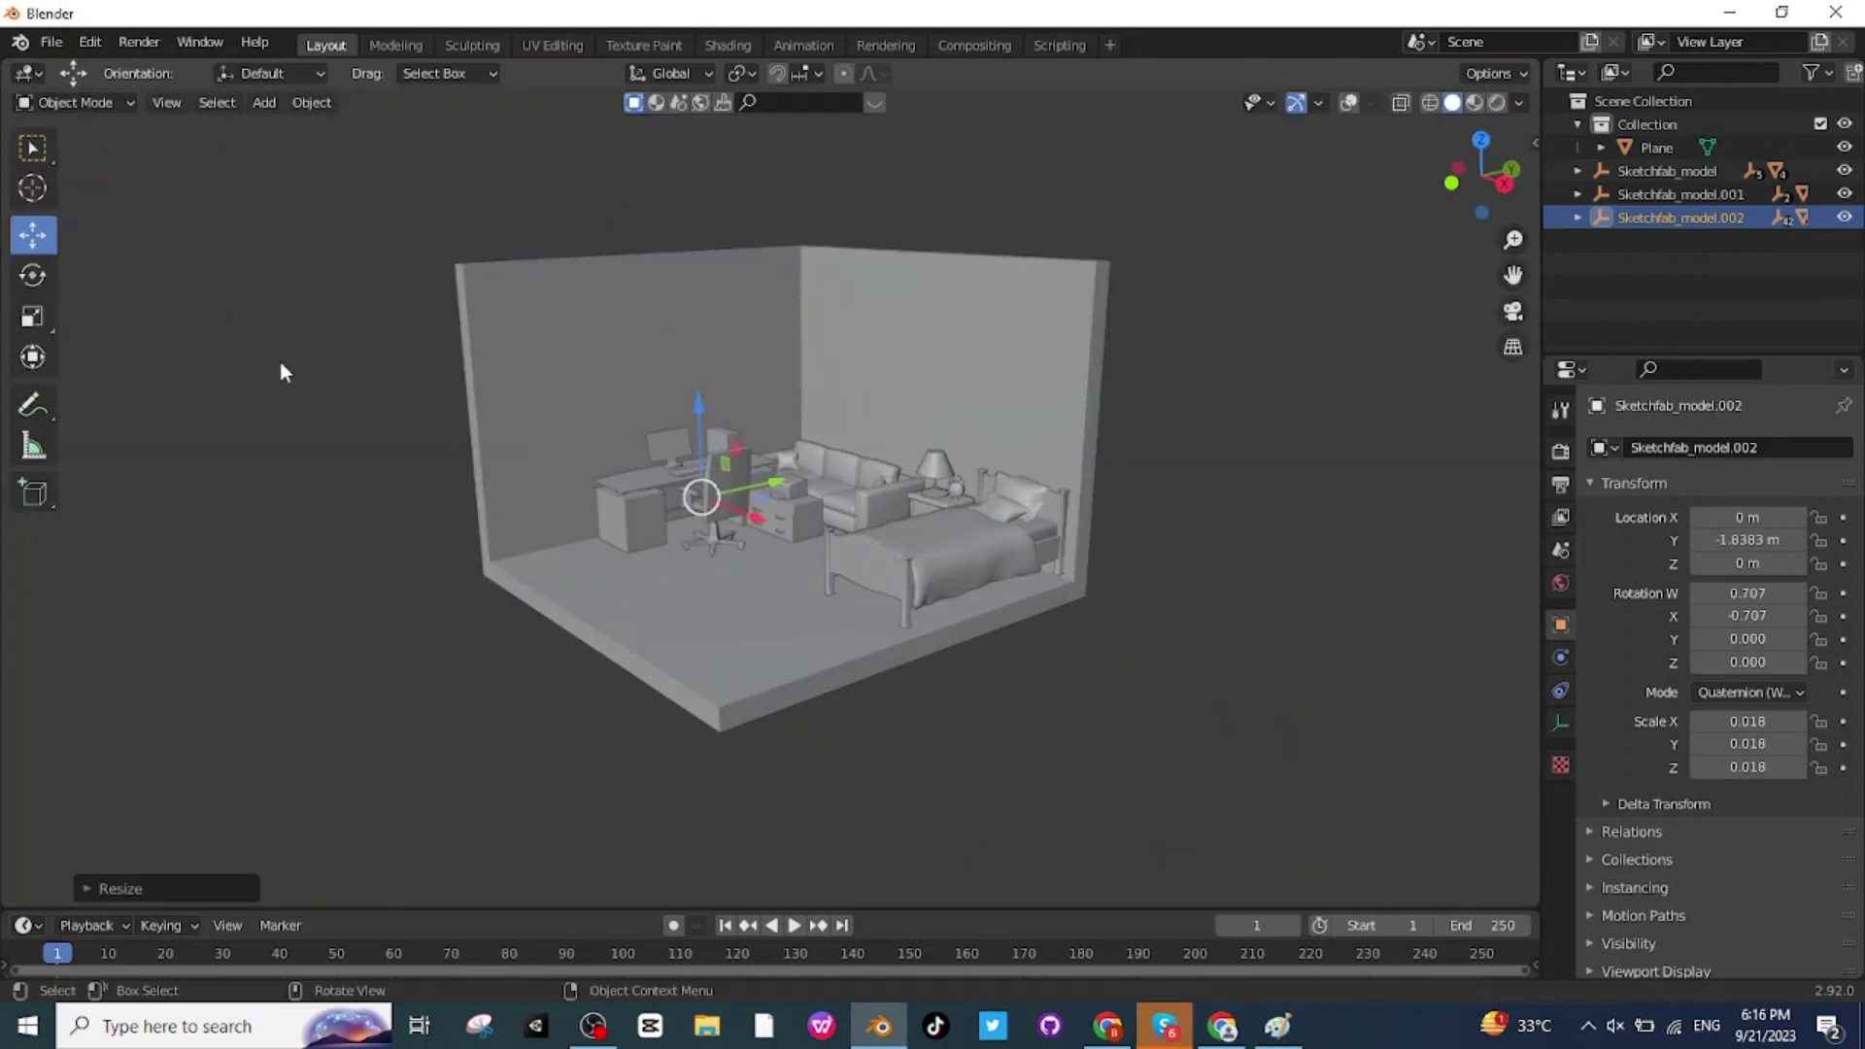
{"action": "left_click", "coordinate": [32, 280]}
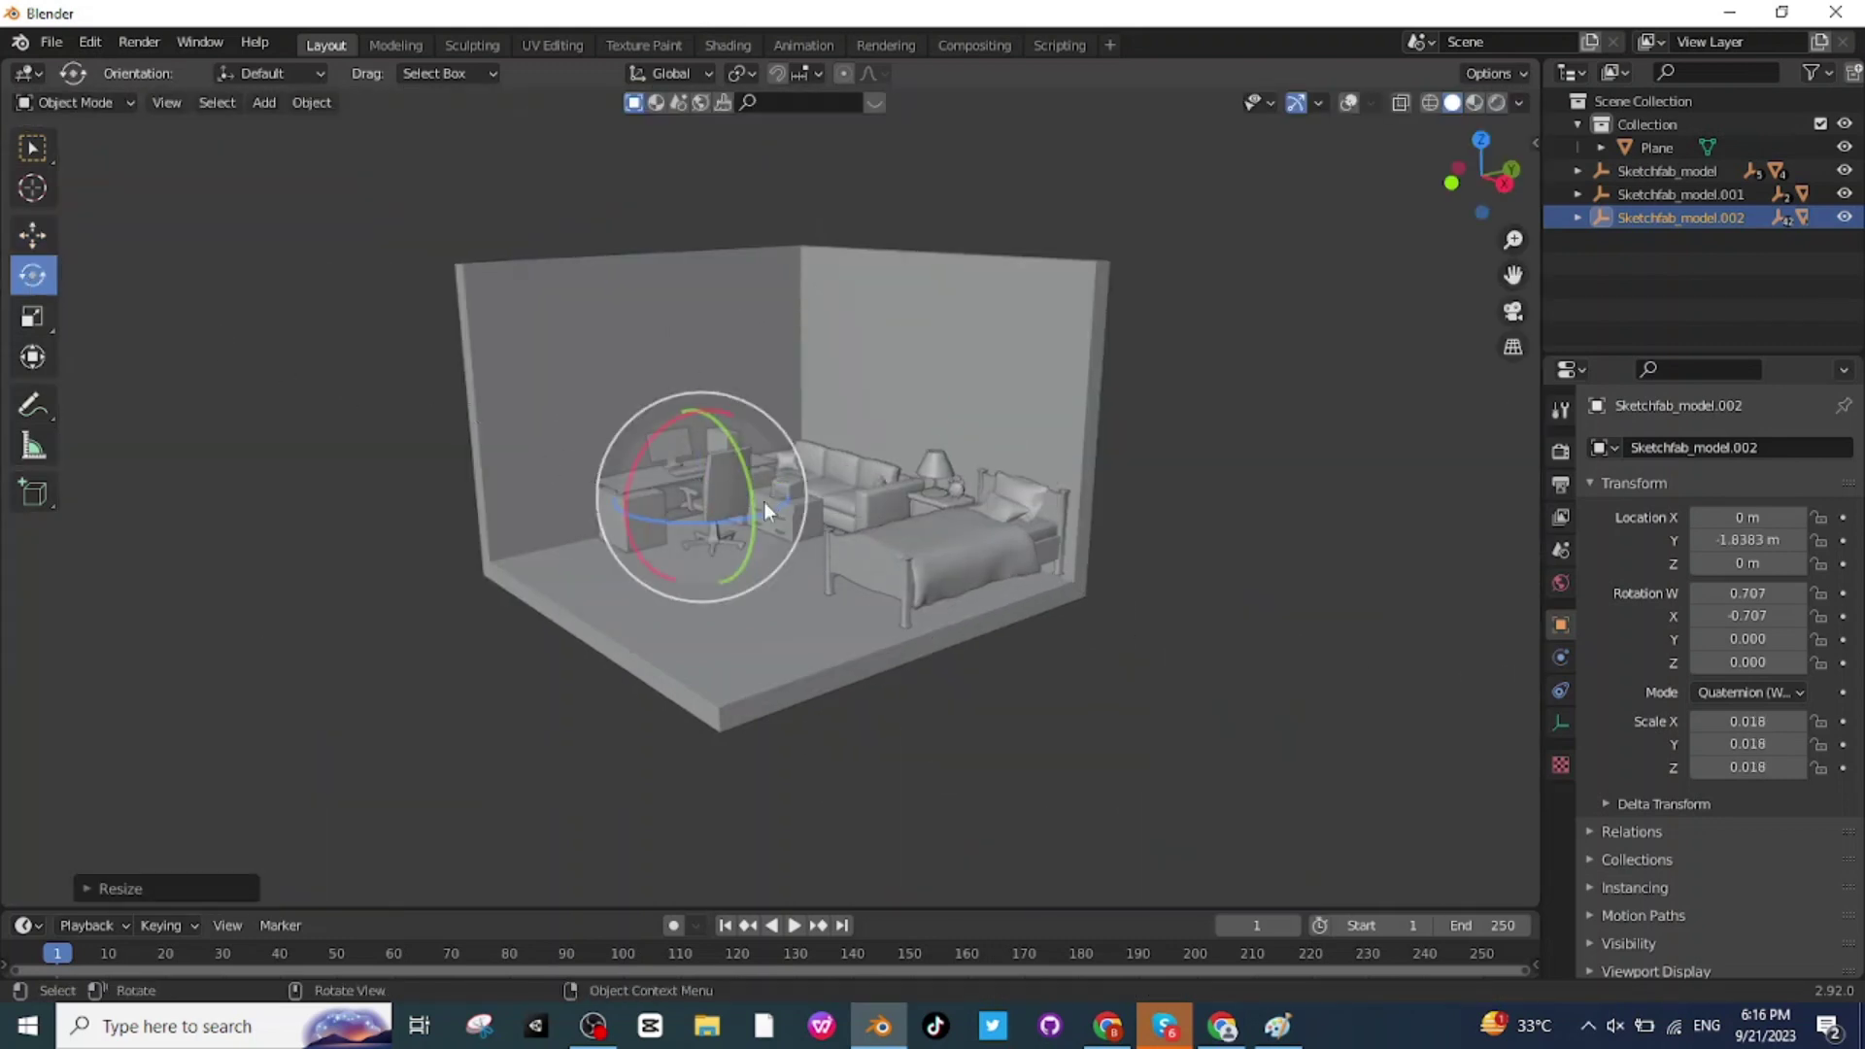
{"action": "left_click_drag", "start_coordinate": [763, 524], "coordinate": [124, 335]}
Step: Move the office desk set to the front corner by the side wall, at about X -2.57, Y -3.53, Z -1.34 m
{"action": "left_click", "coordinate": [32, 235]}
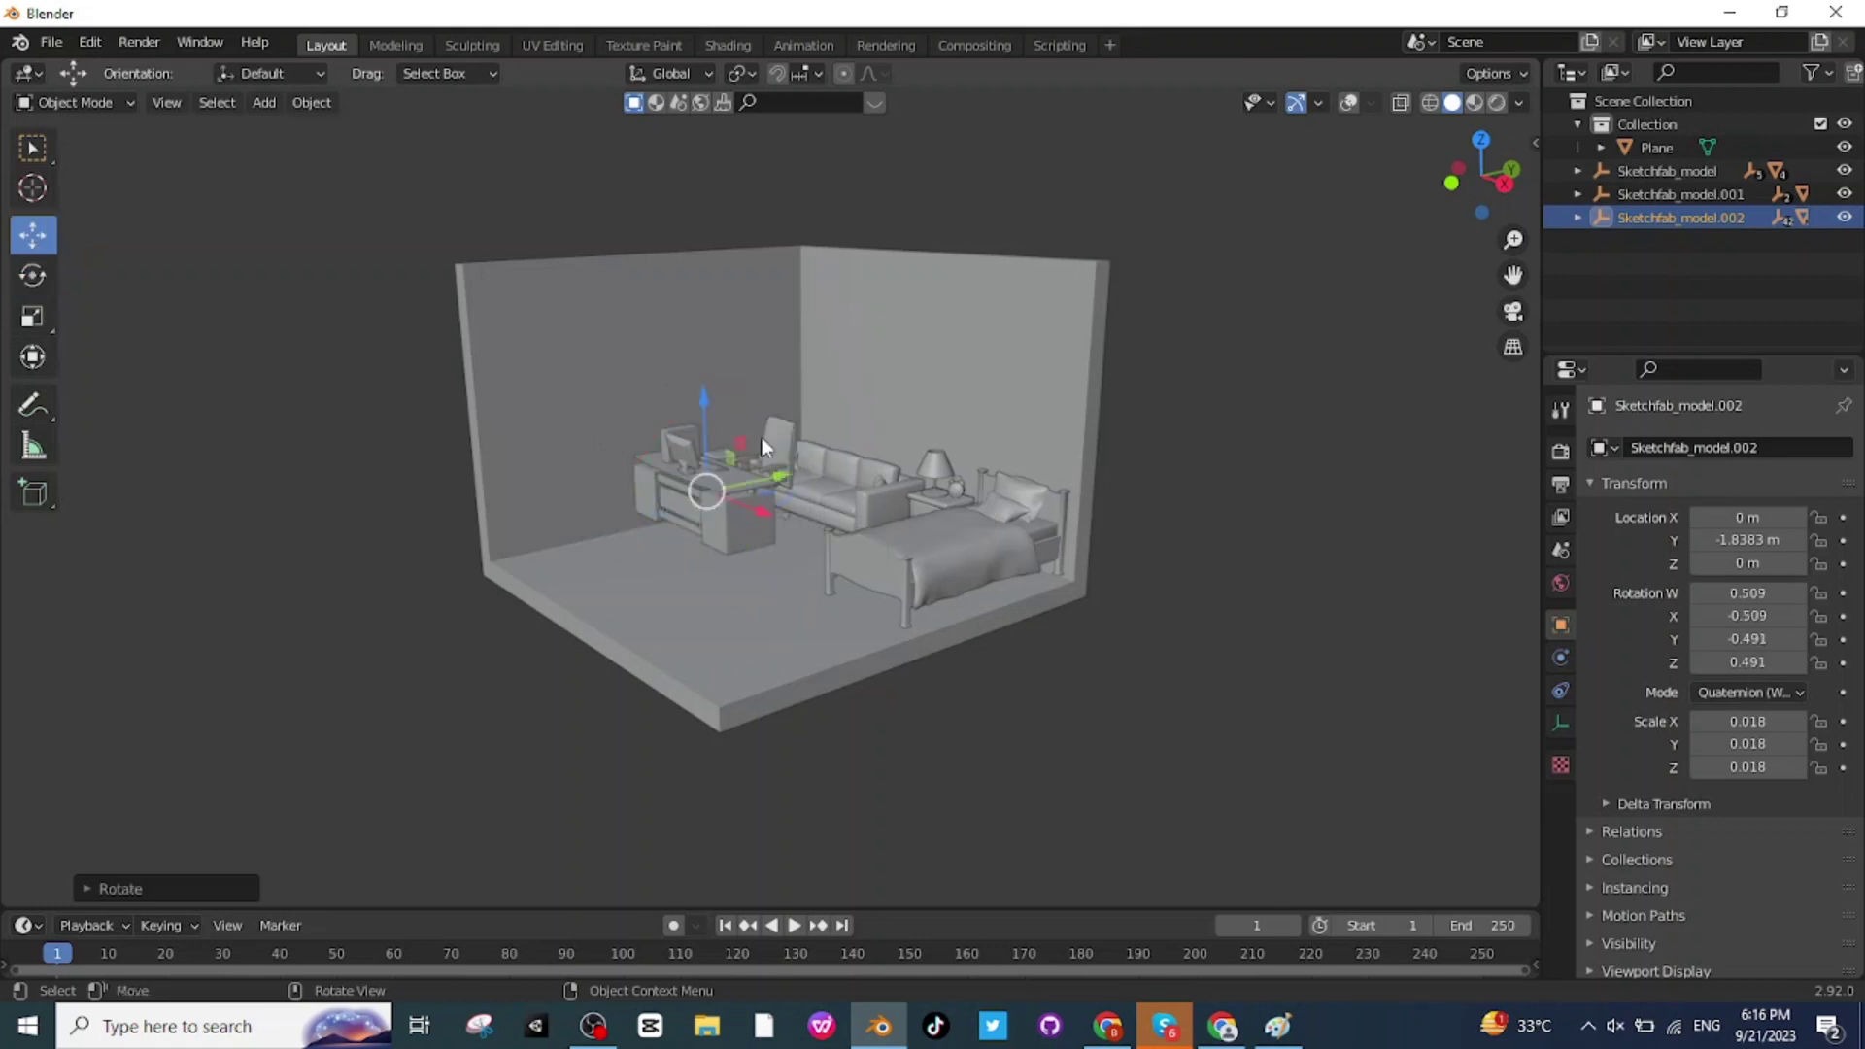
{"action": "left_click_drag", "start_coordinate": [785, 483], "coordinate": [643, 510]}
{"action": "middle_click_drag", "start_coordinate": [1264, 808], "coordinate": [874, 741]}
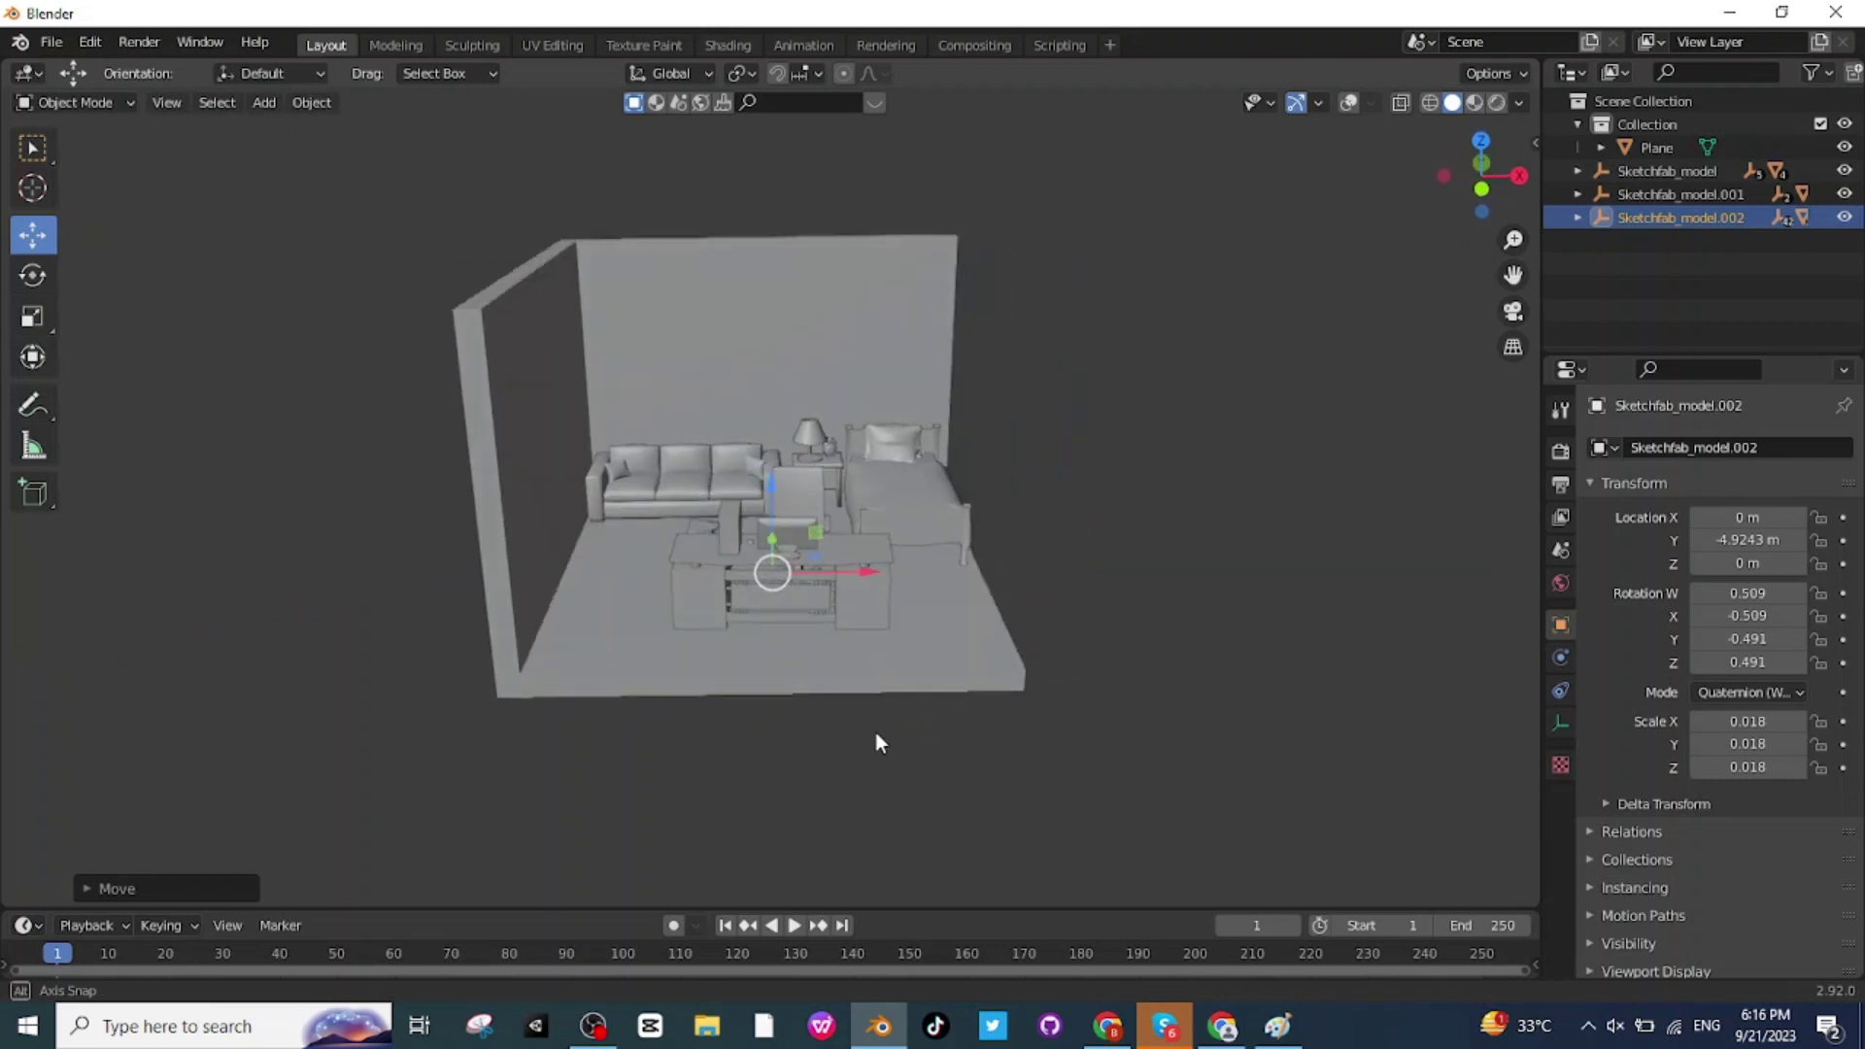
{"action": "key", "text": "g"}
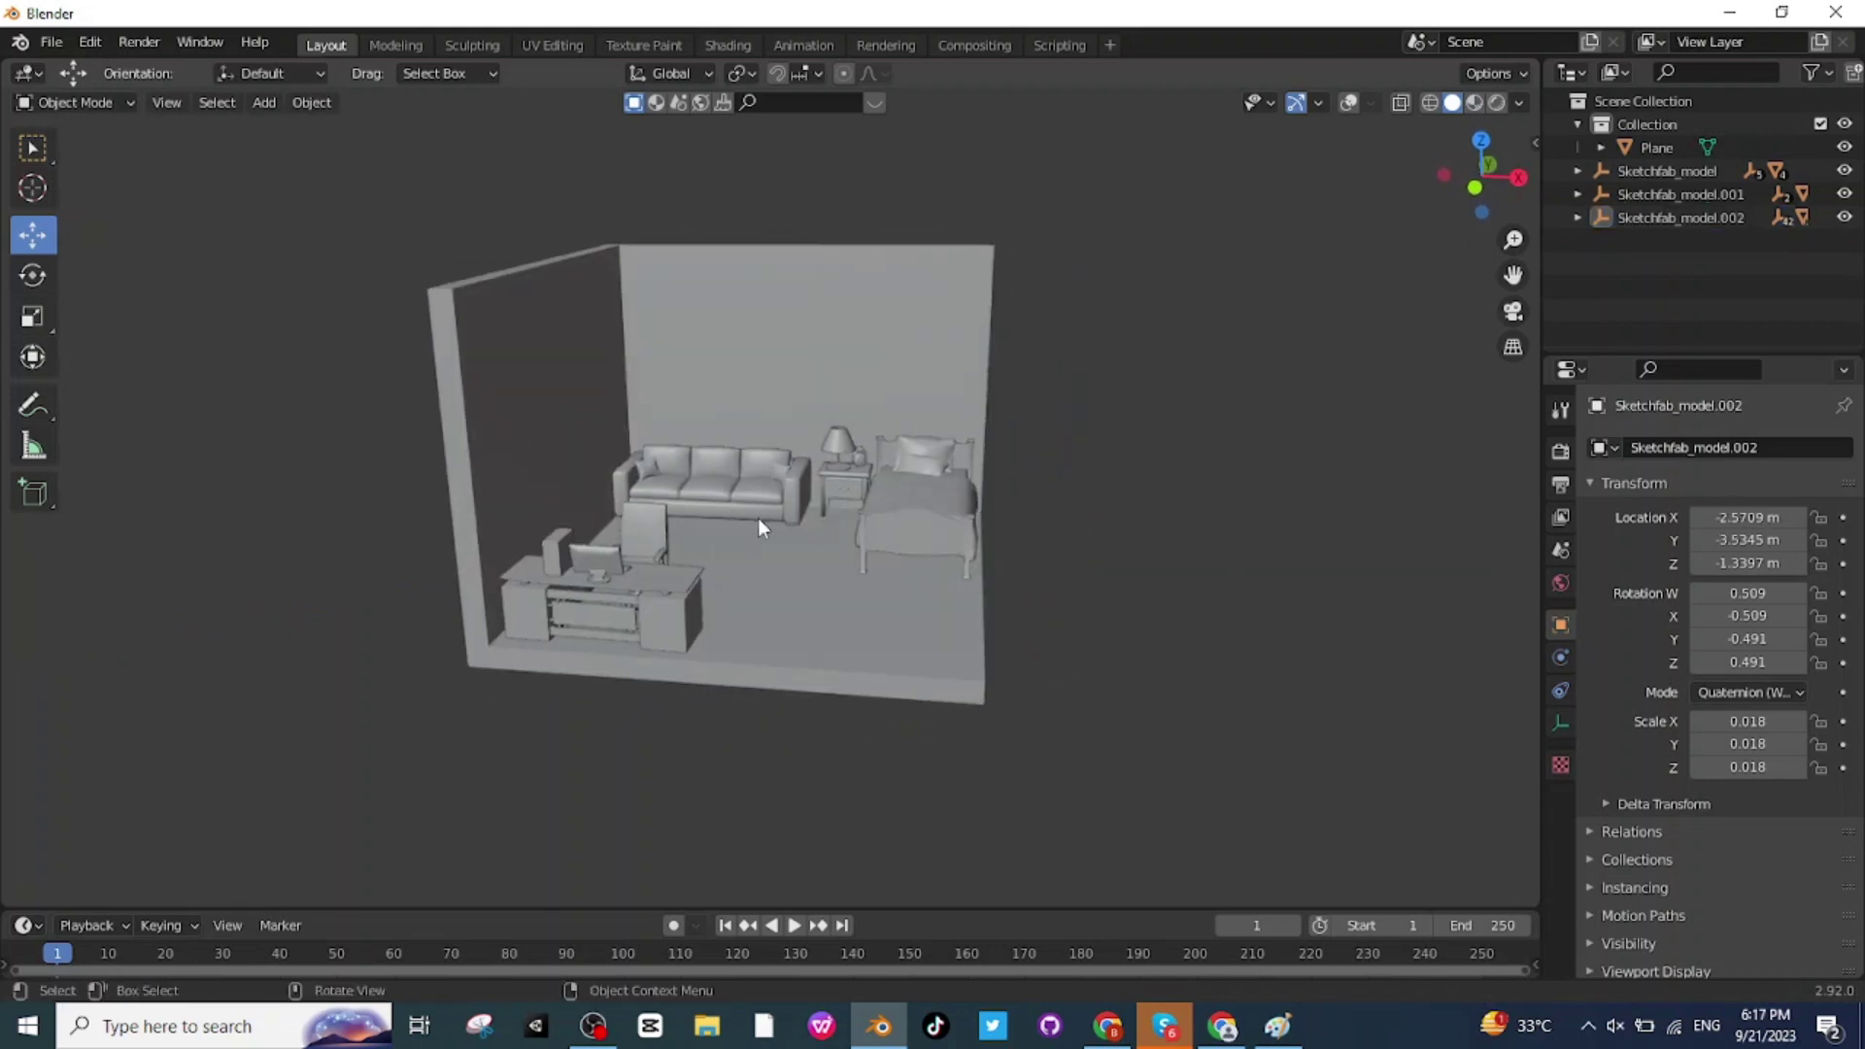
Step: Import the glTF 2.0 model wooden_table.glb from the Downloads folder
{"action": "left_click", "coordinate": [50, 42]}
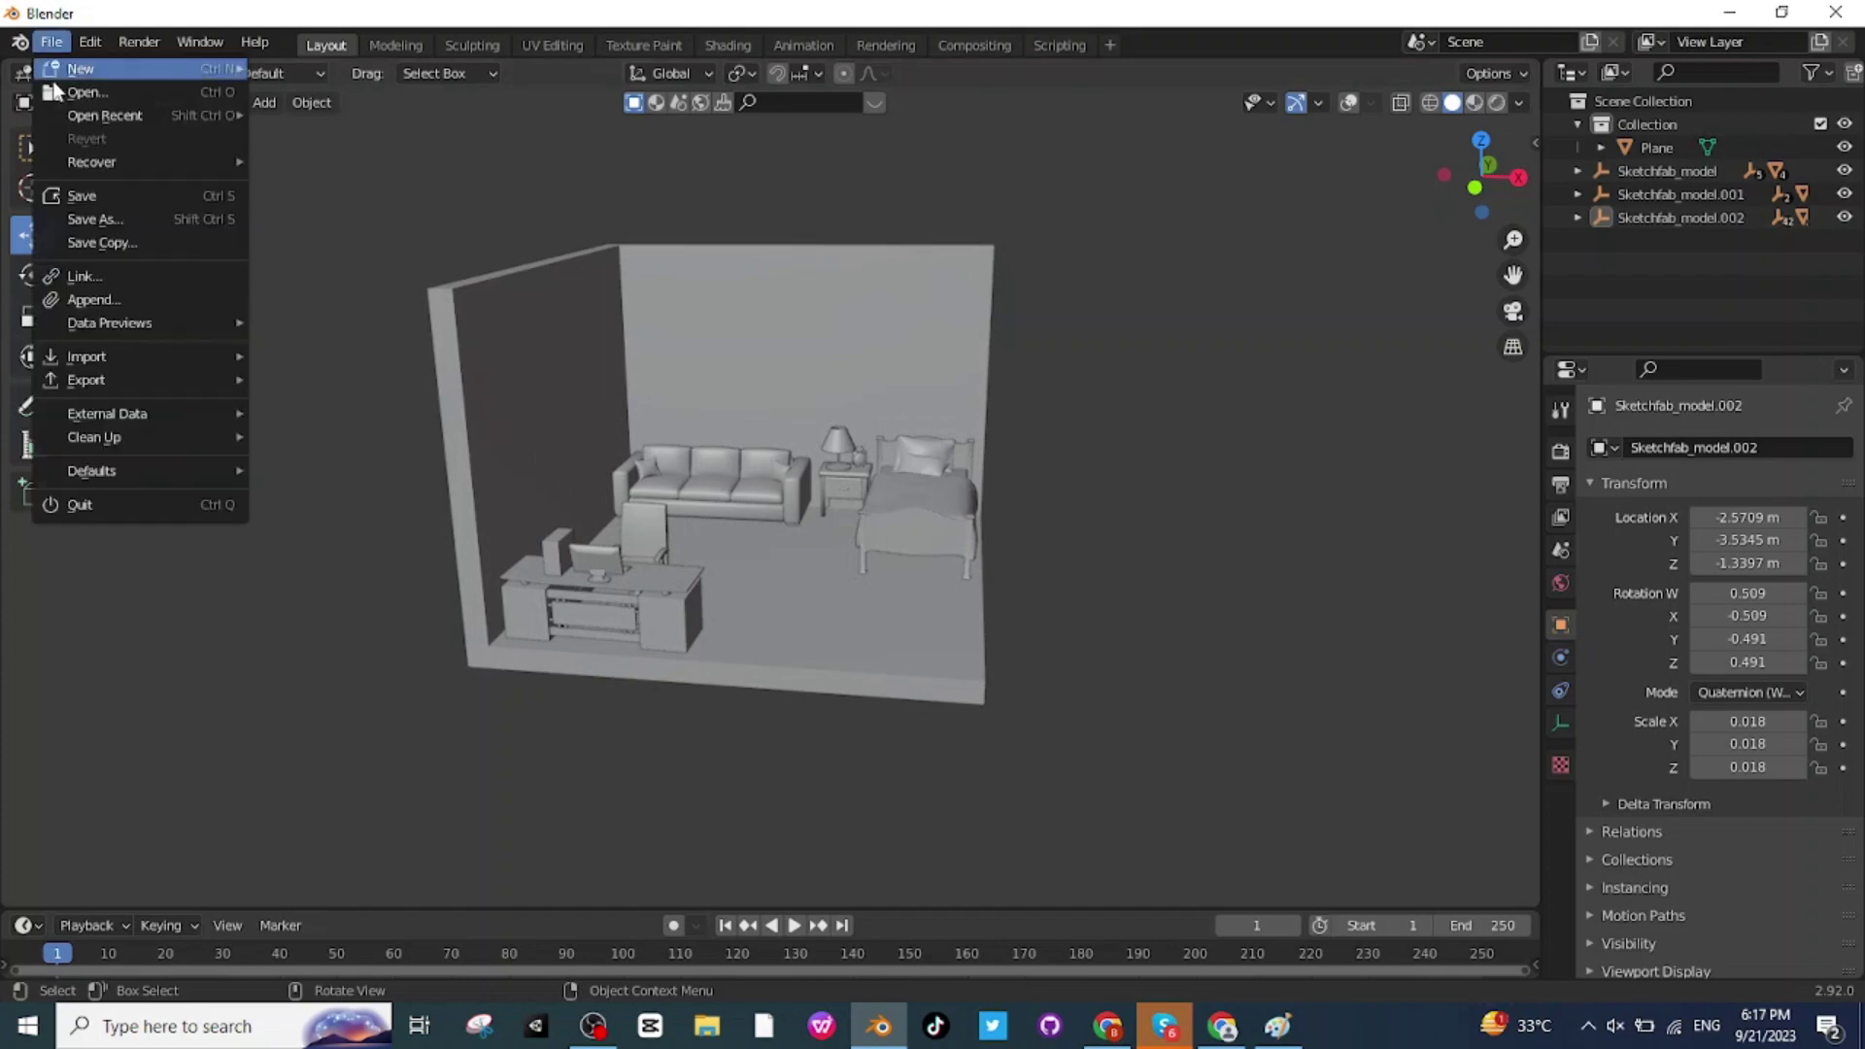
{"action": "mouse_move", "coordinate": [90, 362]}
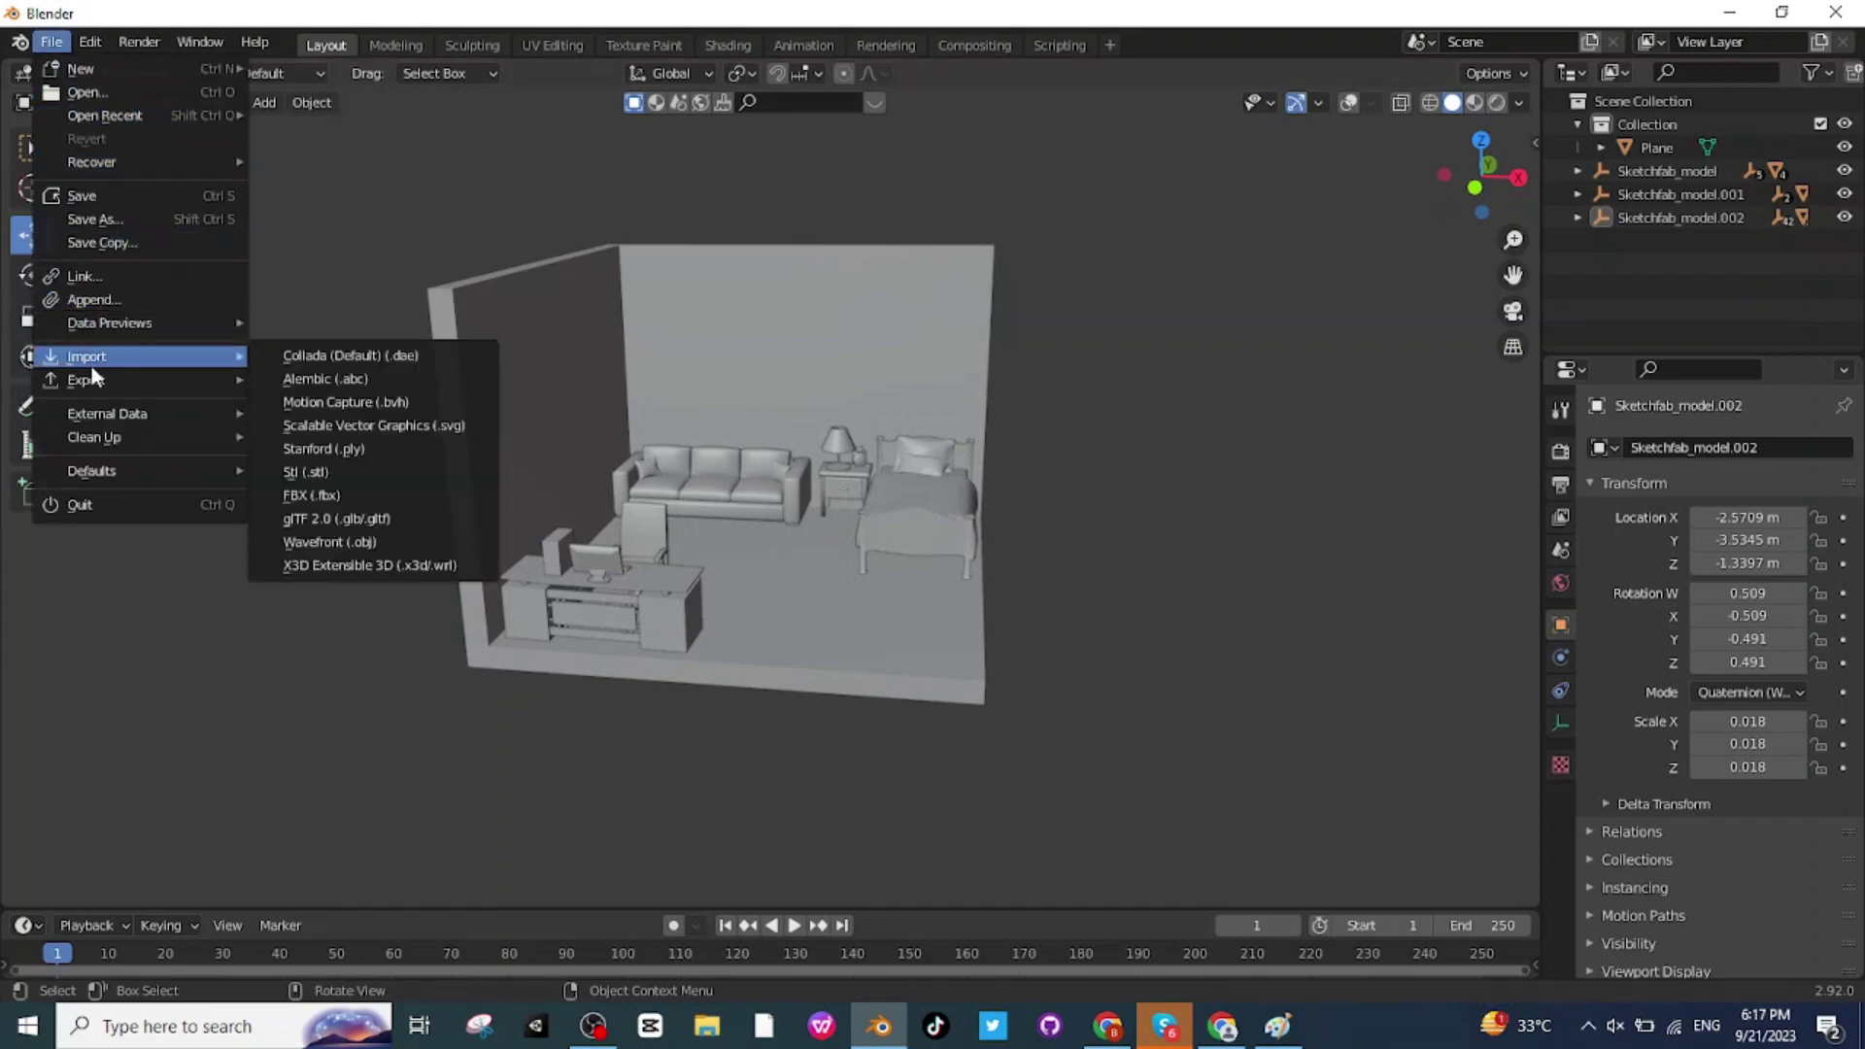
{"action": "left_click", "coordinate": [347, 521]}
{"action": "scroll", "coordinate": [1098, 640], "scroll_direction": "down", "scroll_amount": 3}
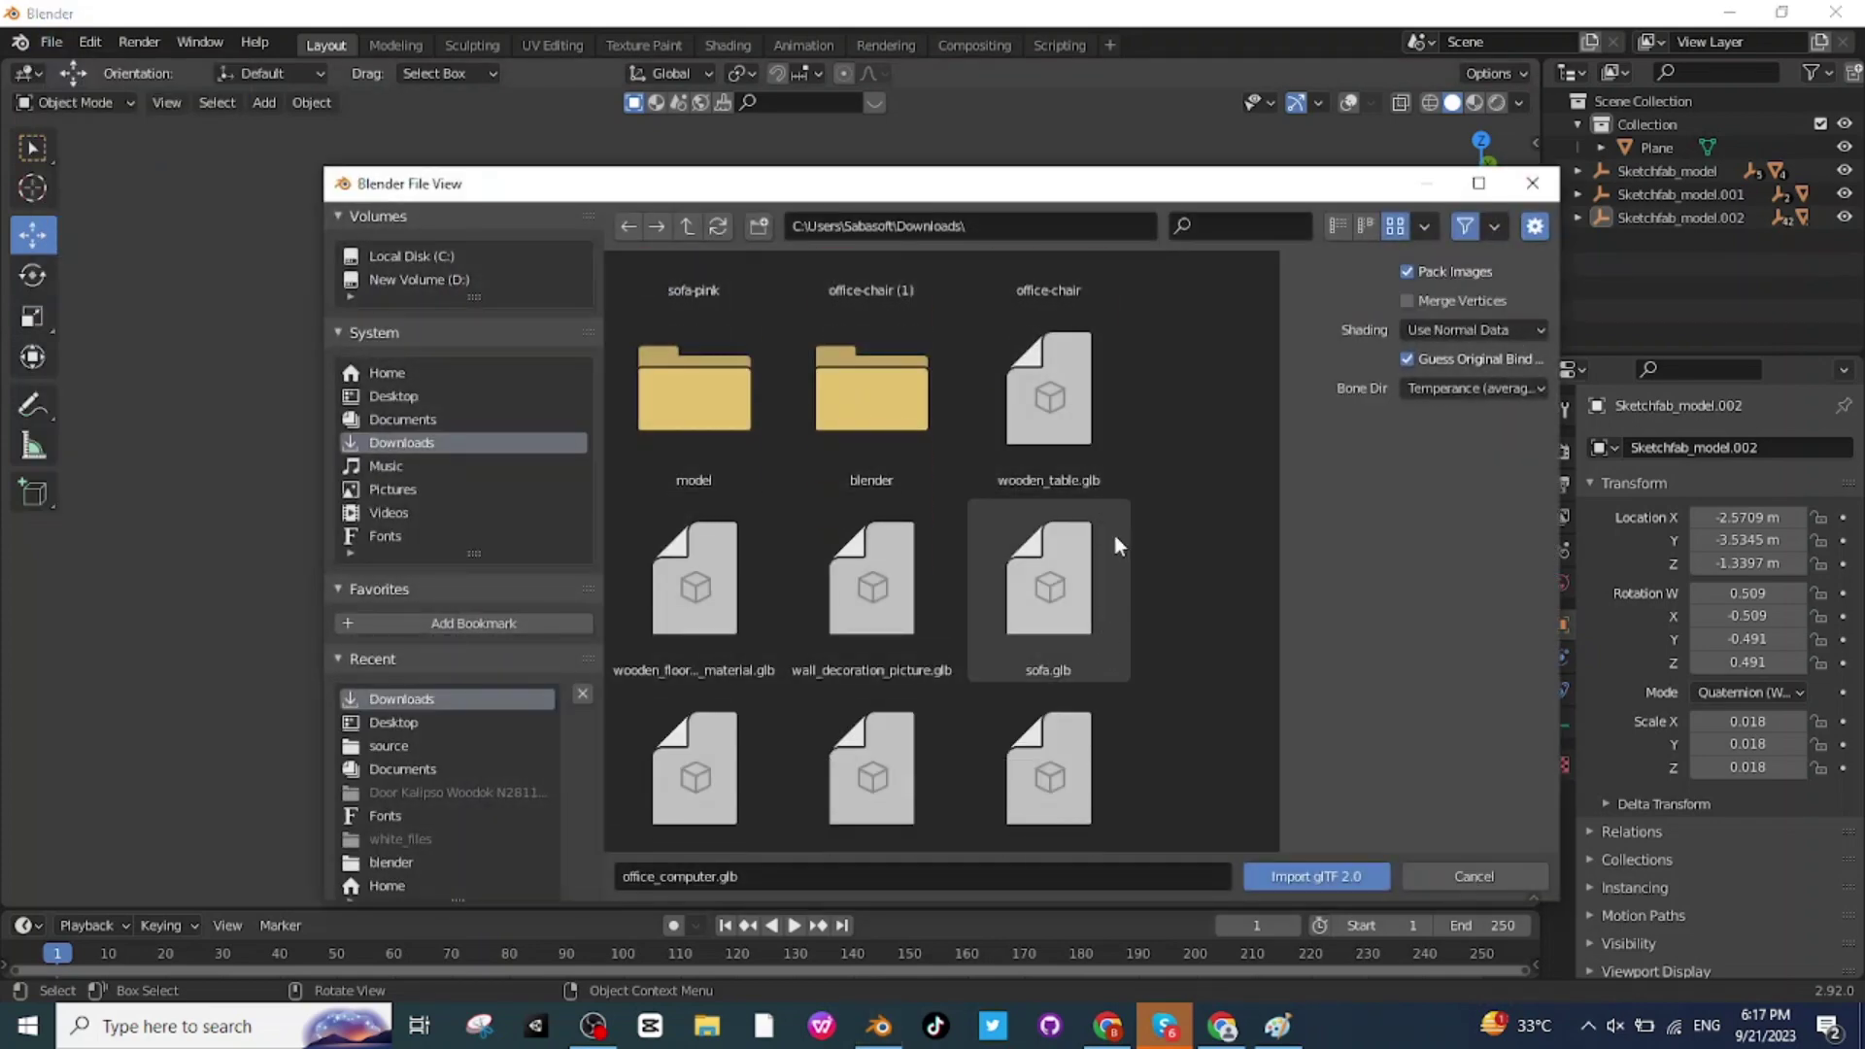
{"action": "left_click", "coordinate": [1104, 450]}
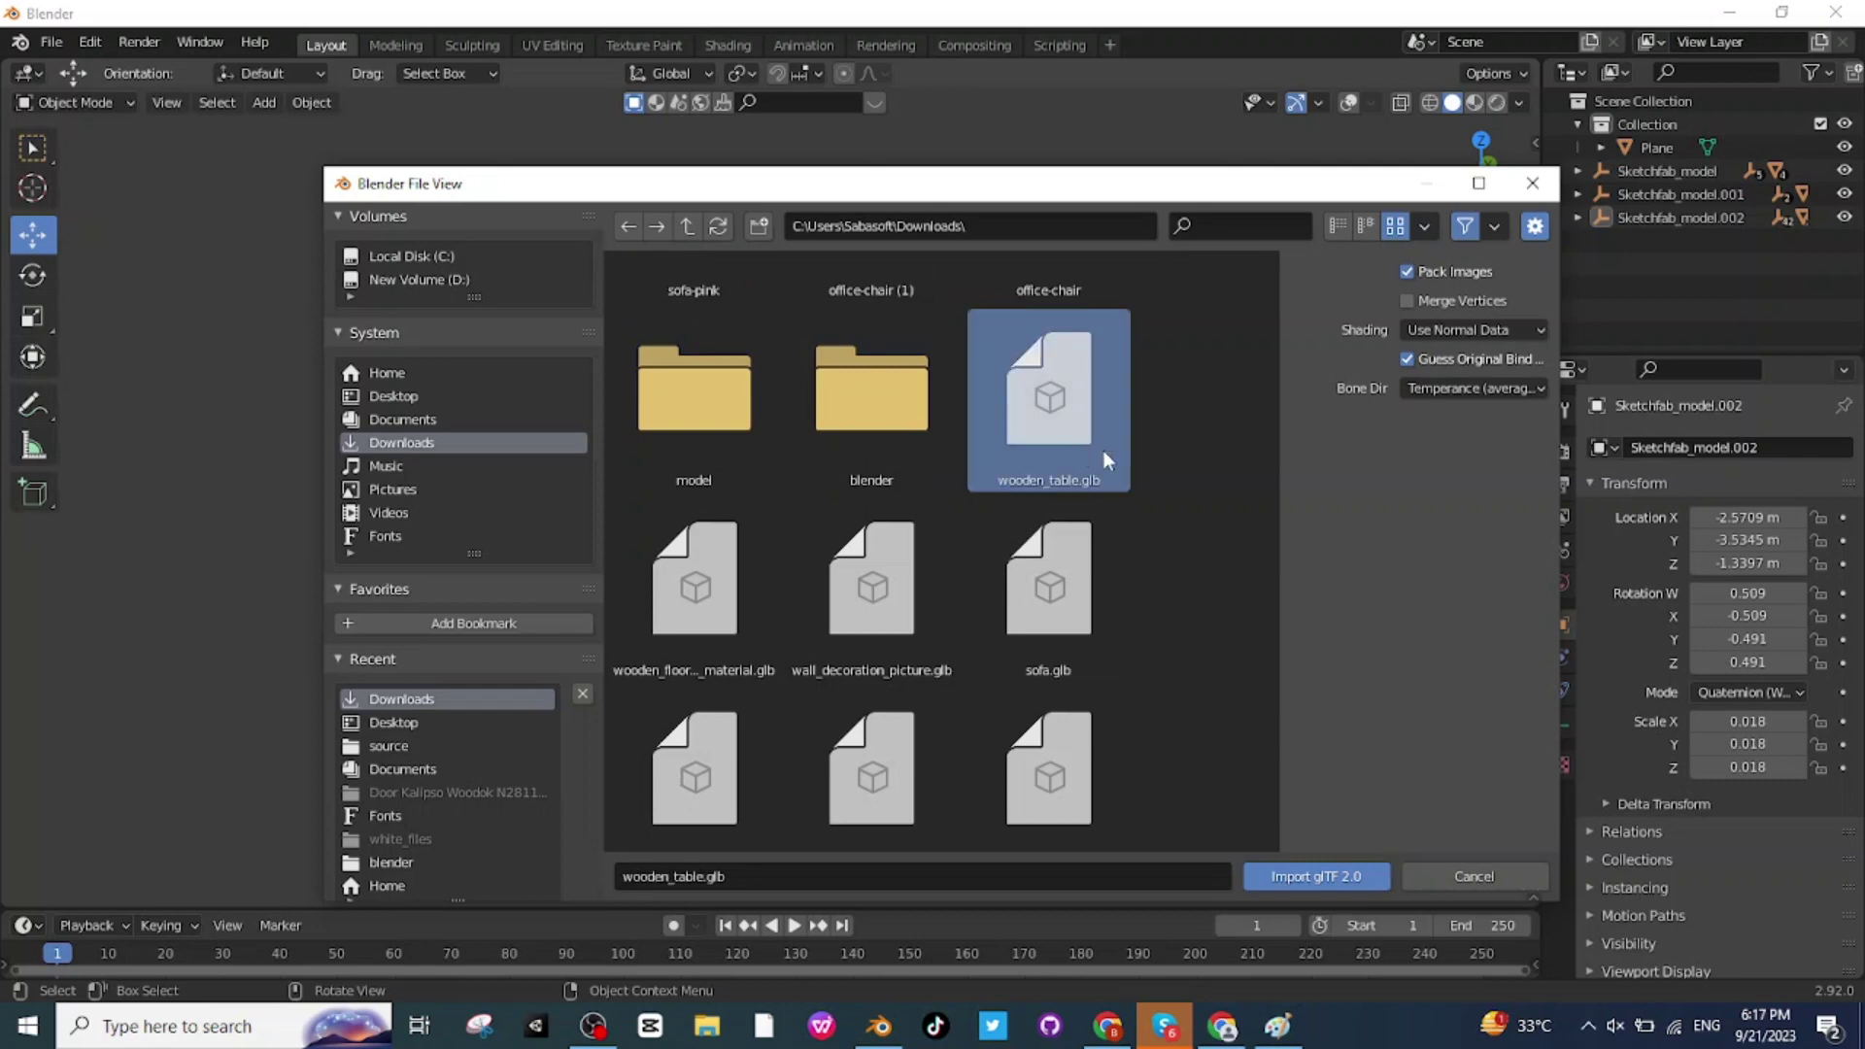
{"action": "left_click", "coordinate": [1313, 876]}
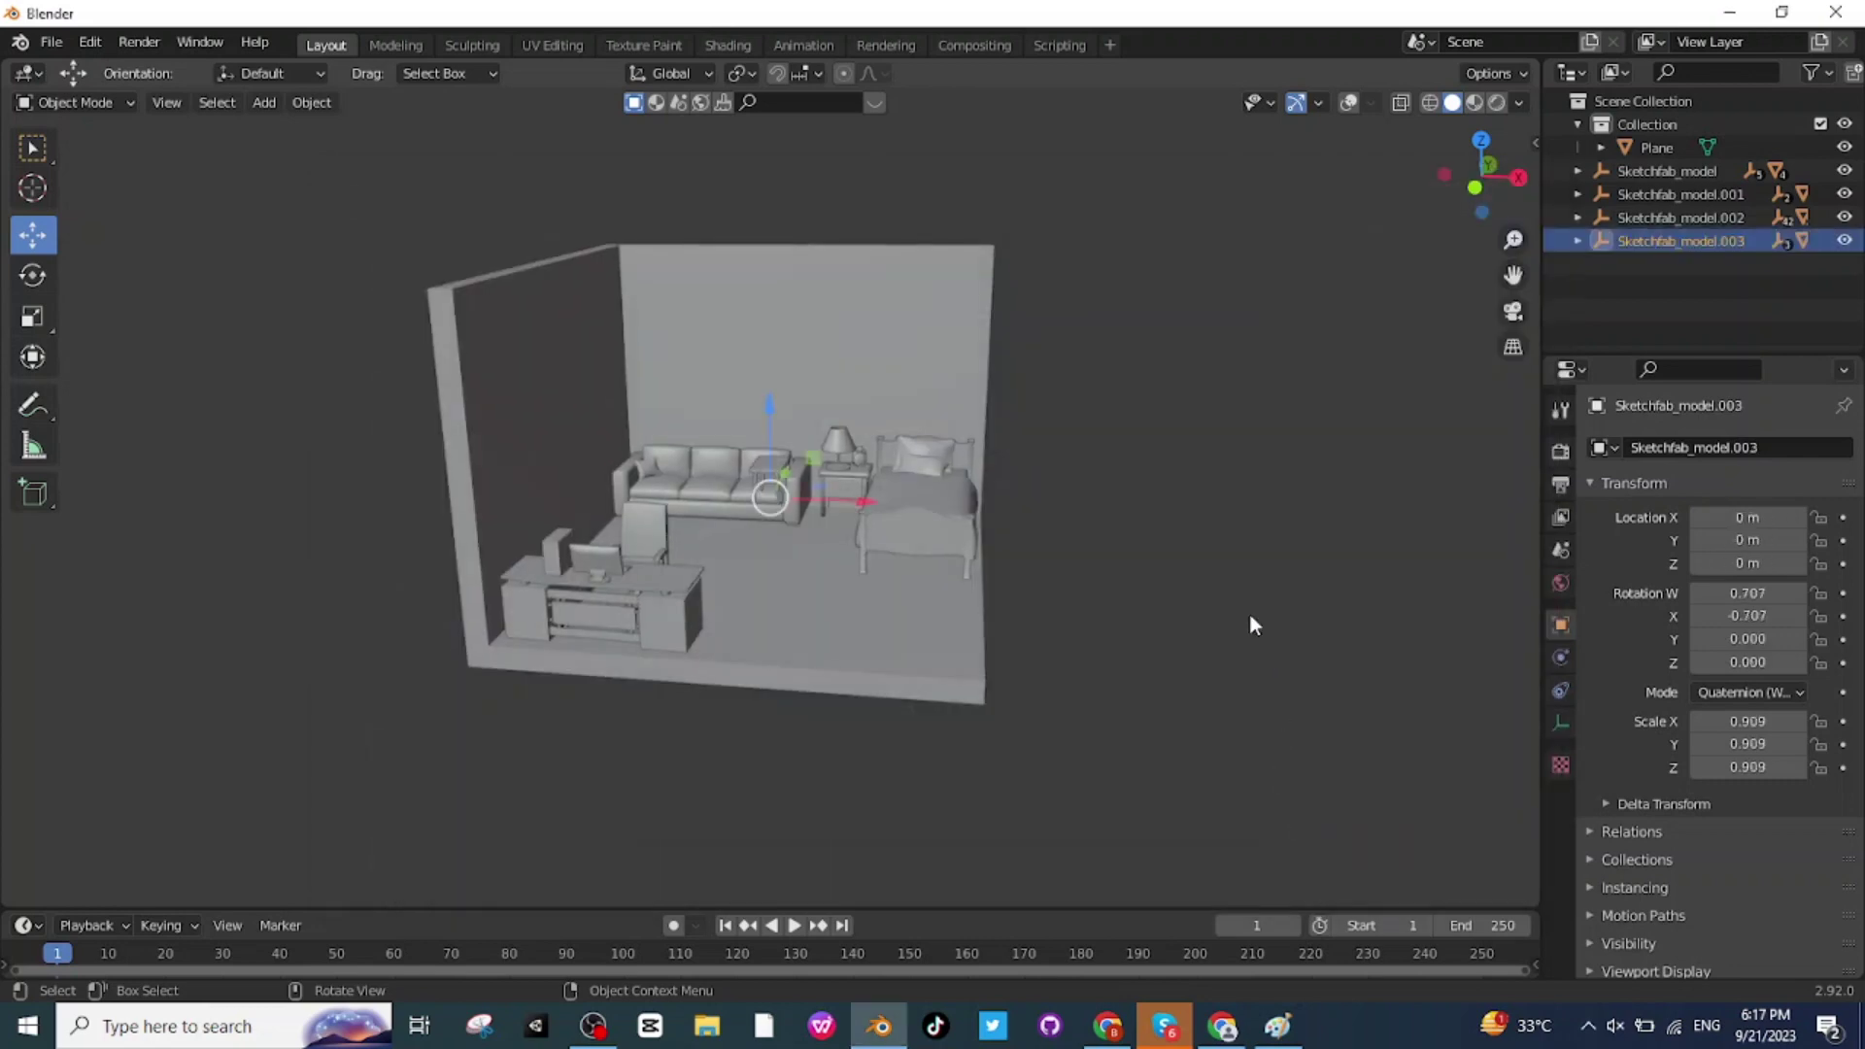
Step: Scale the wooden table to about 2.51 with its height reduced to about 1.17, and rotate it a quarter turn around the vertical axis
{"action": "key", "text": "s"}
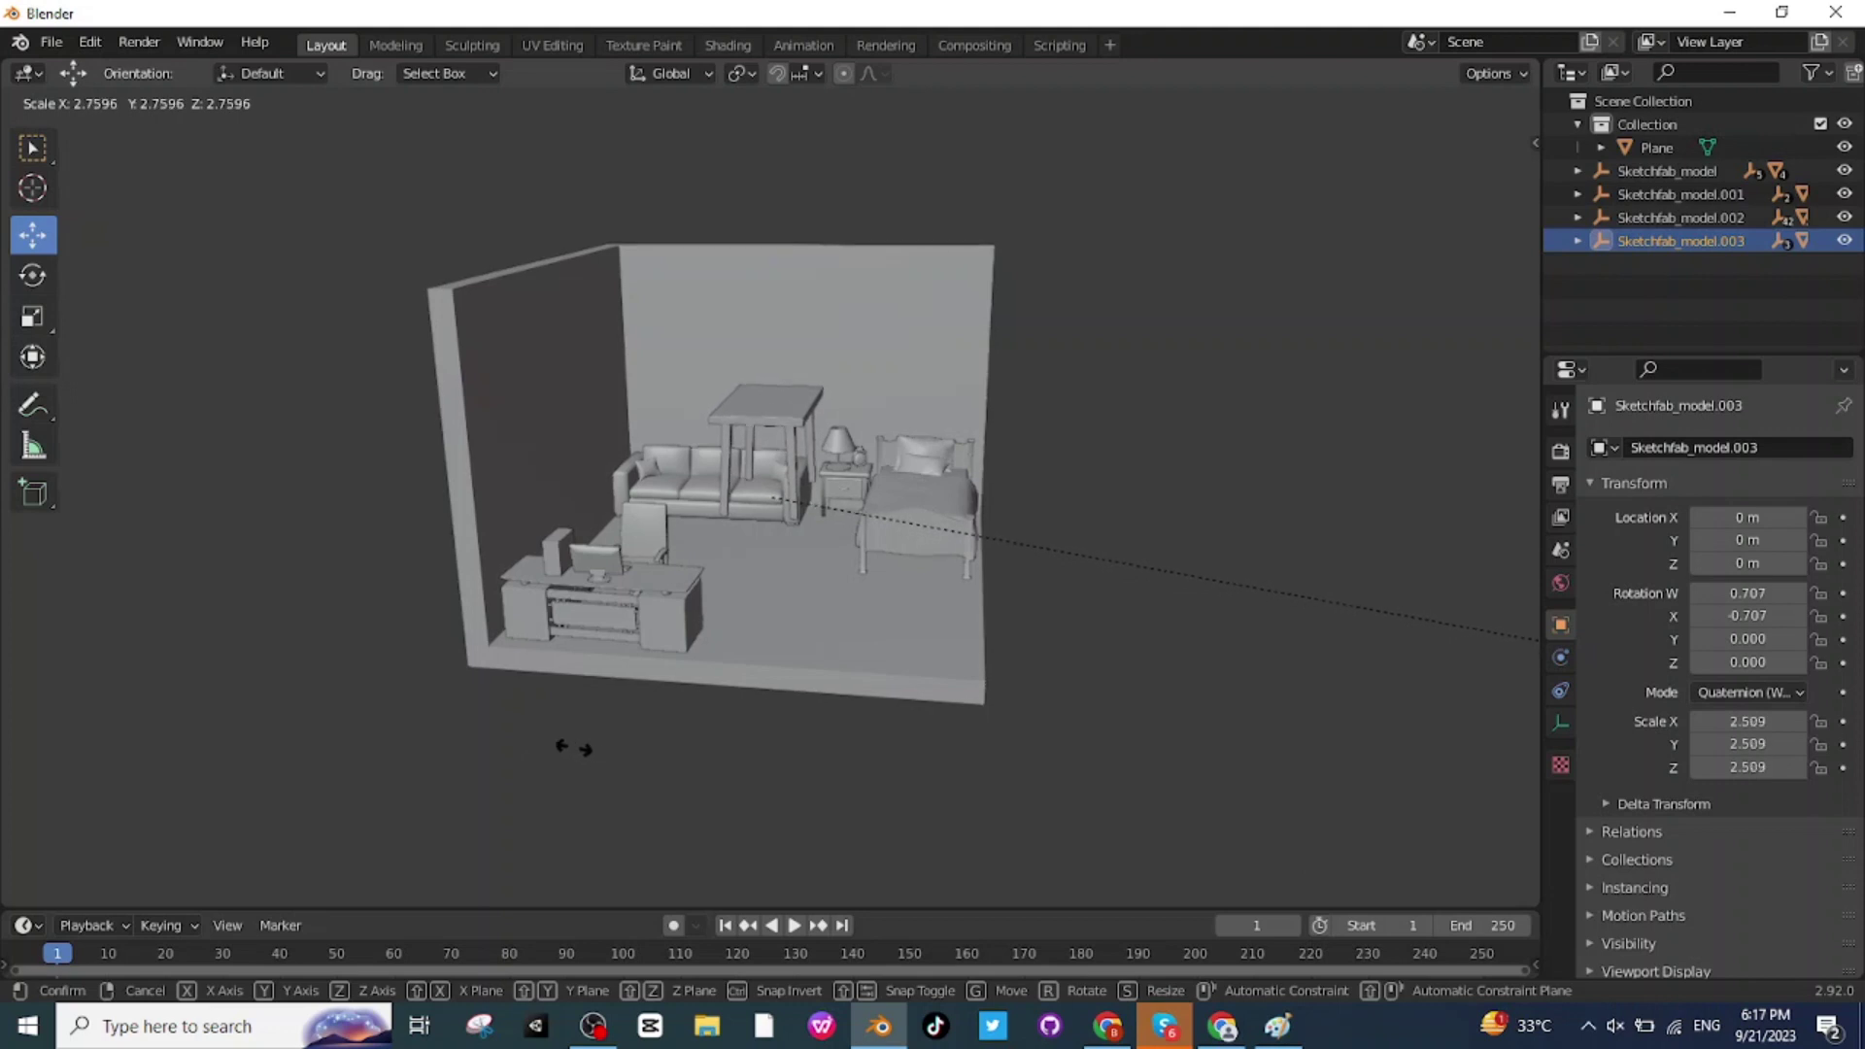
{"action": "left_click", "coordinate": [573, 748]}
{"action": "key", "text": "s"}
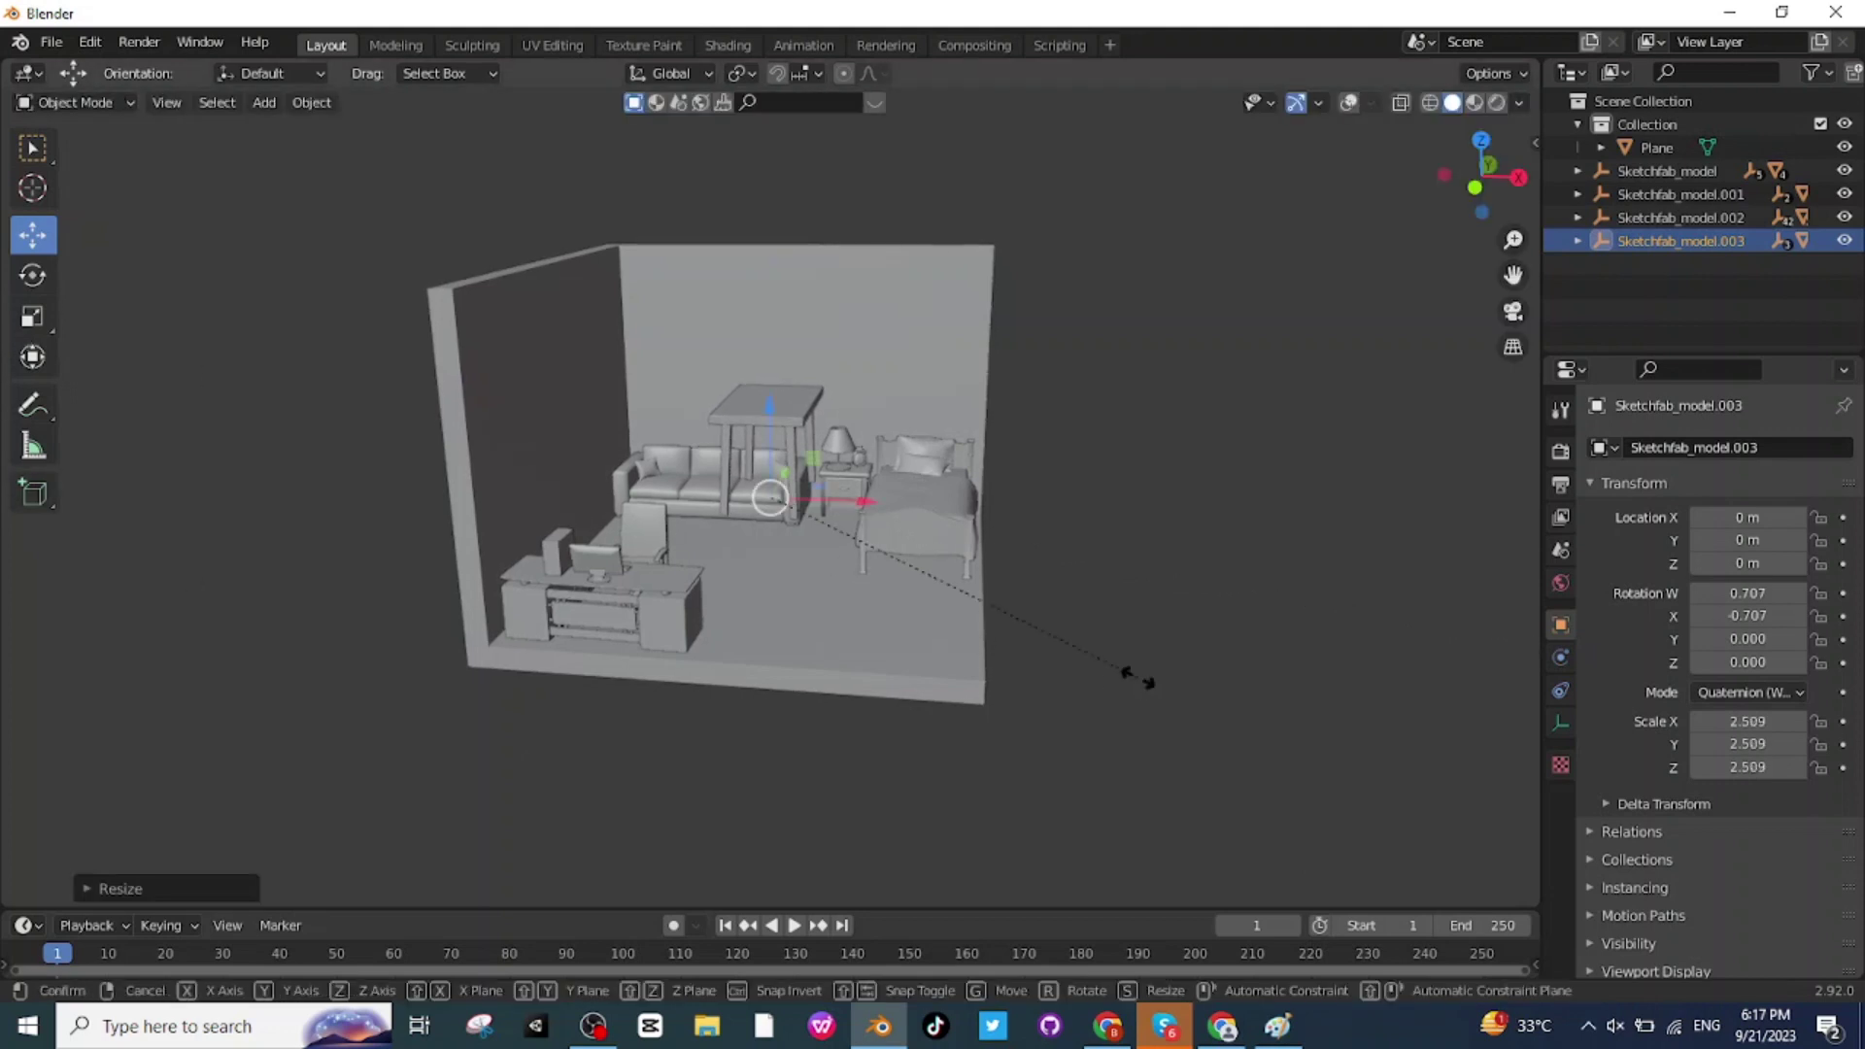
{"action": "key", "text": "z"}
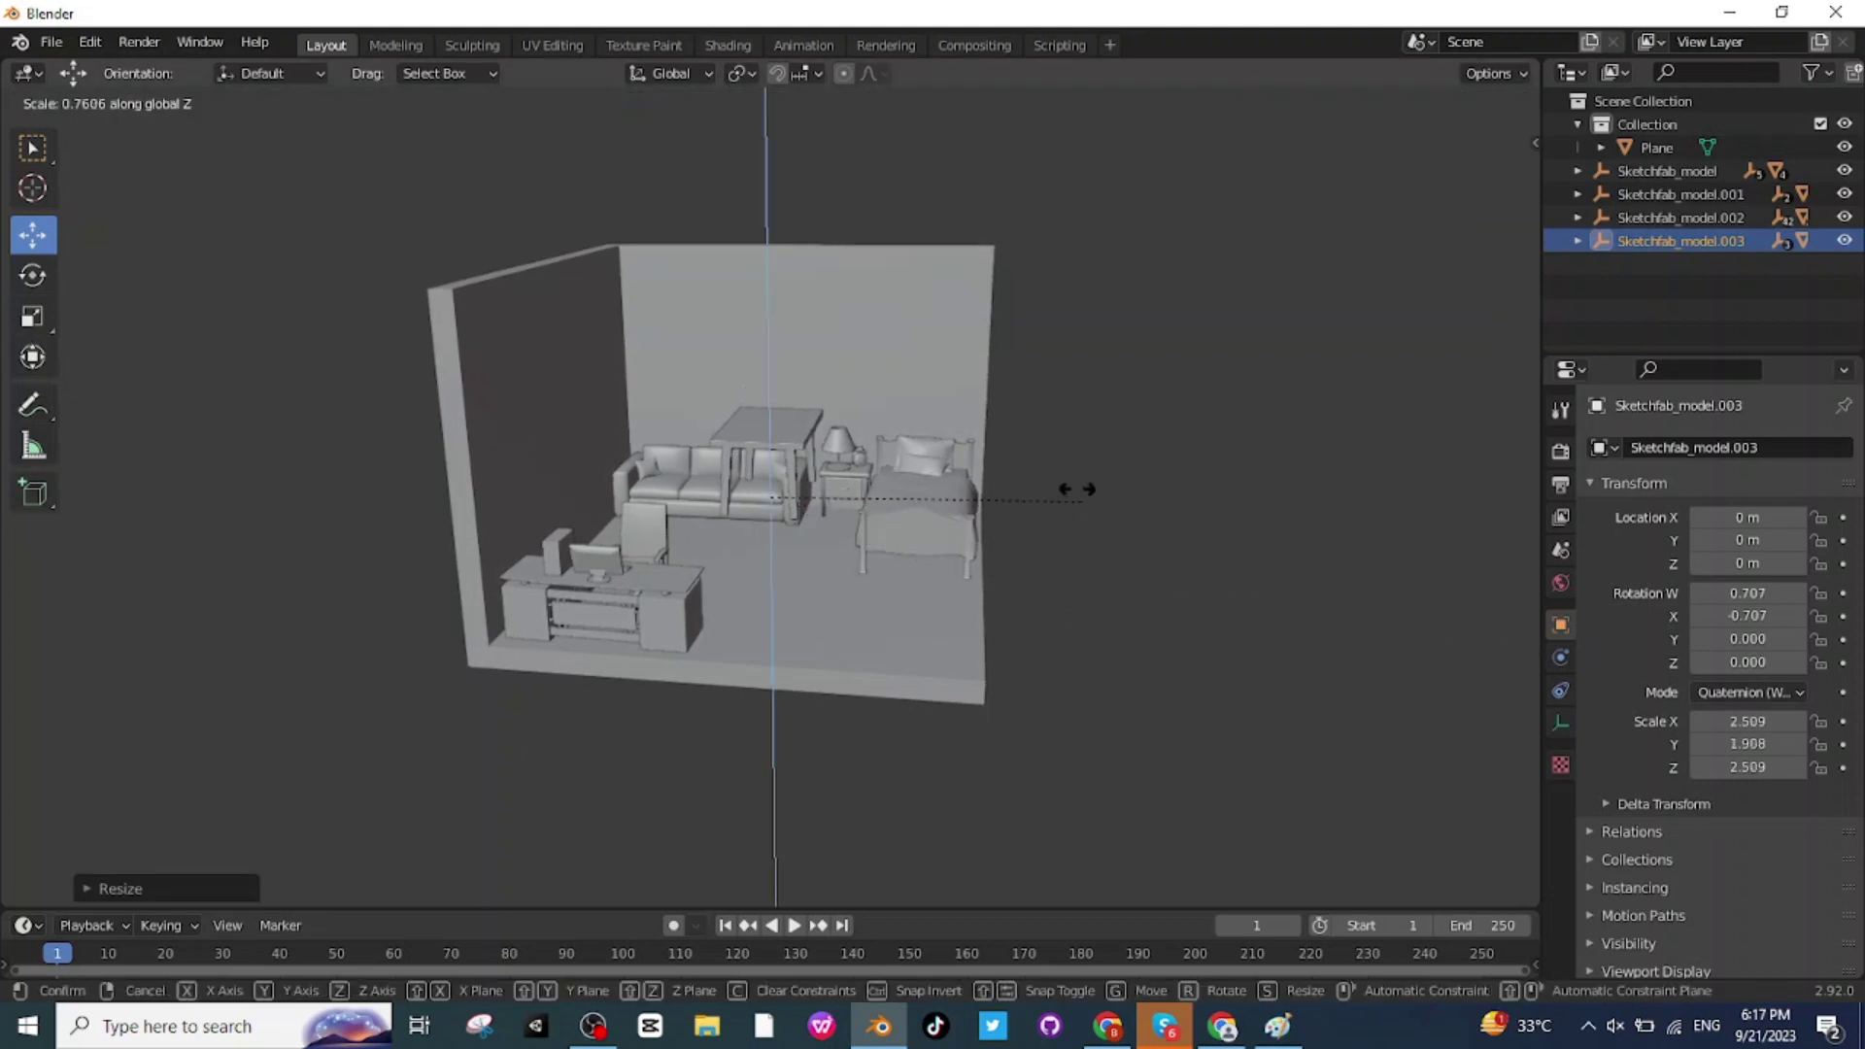
{"action": "left_click", "coordinate": [843, 320]}
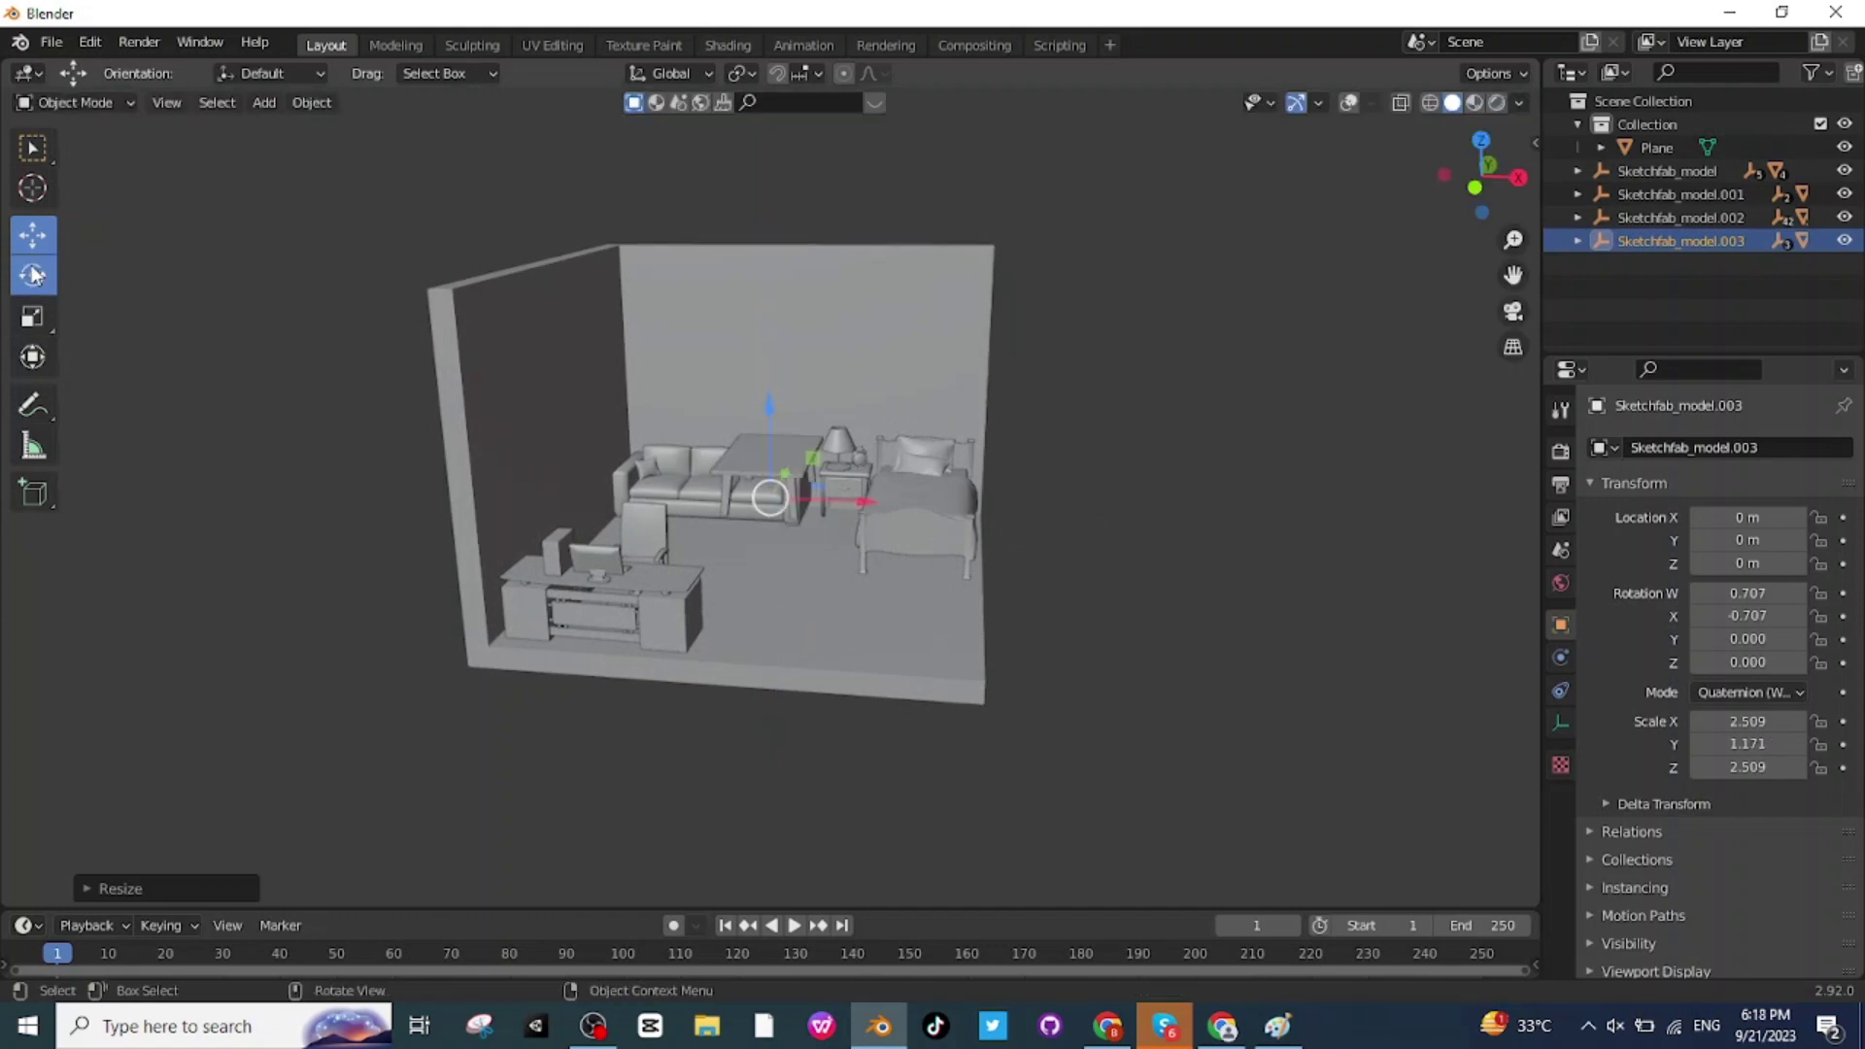
{"action": "left_click", "coordinate": [32, 275]}
{"action": "left_click_drag", "start_coordinate": [837, 515], "coordinate": [787, 521]}
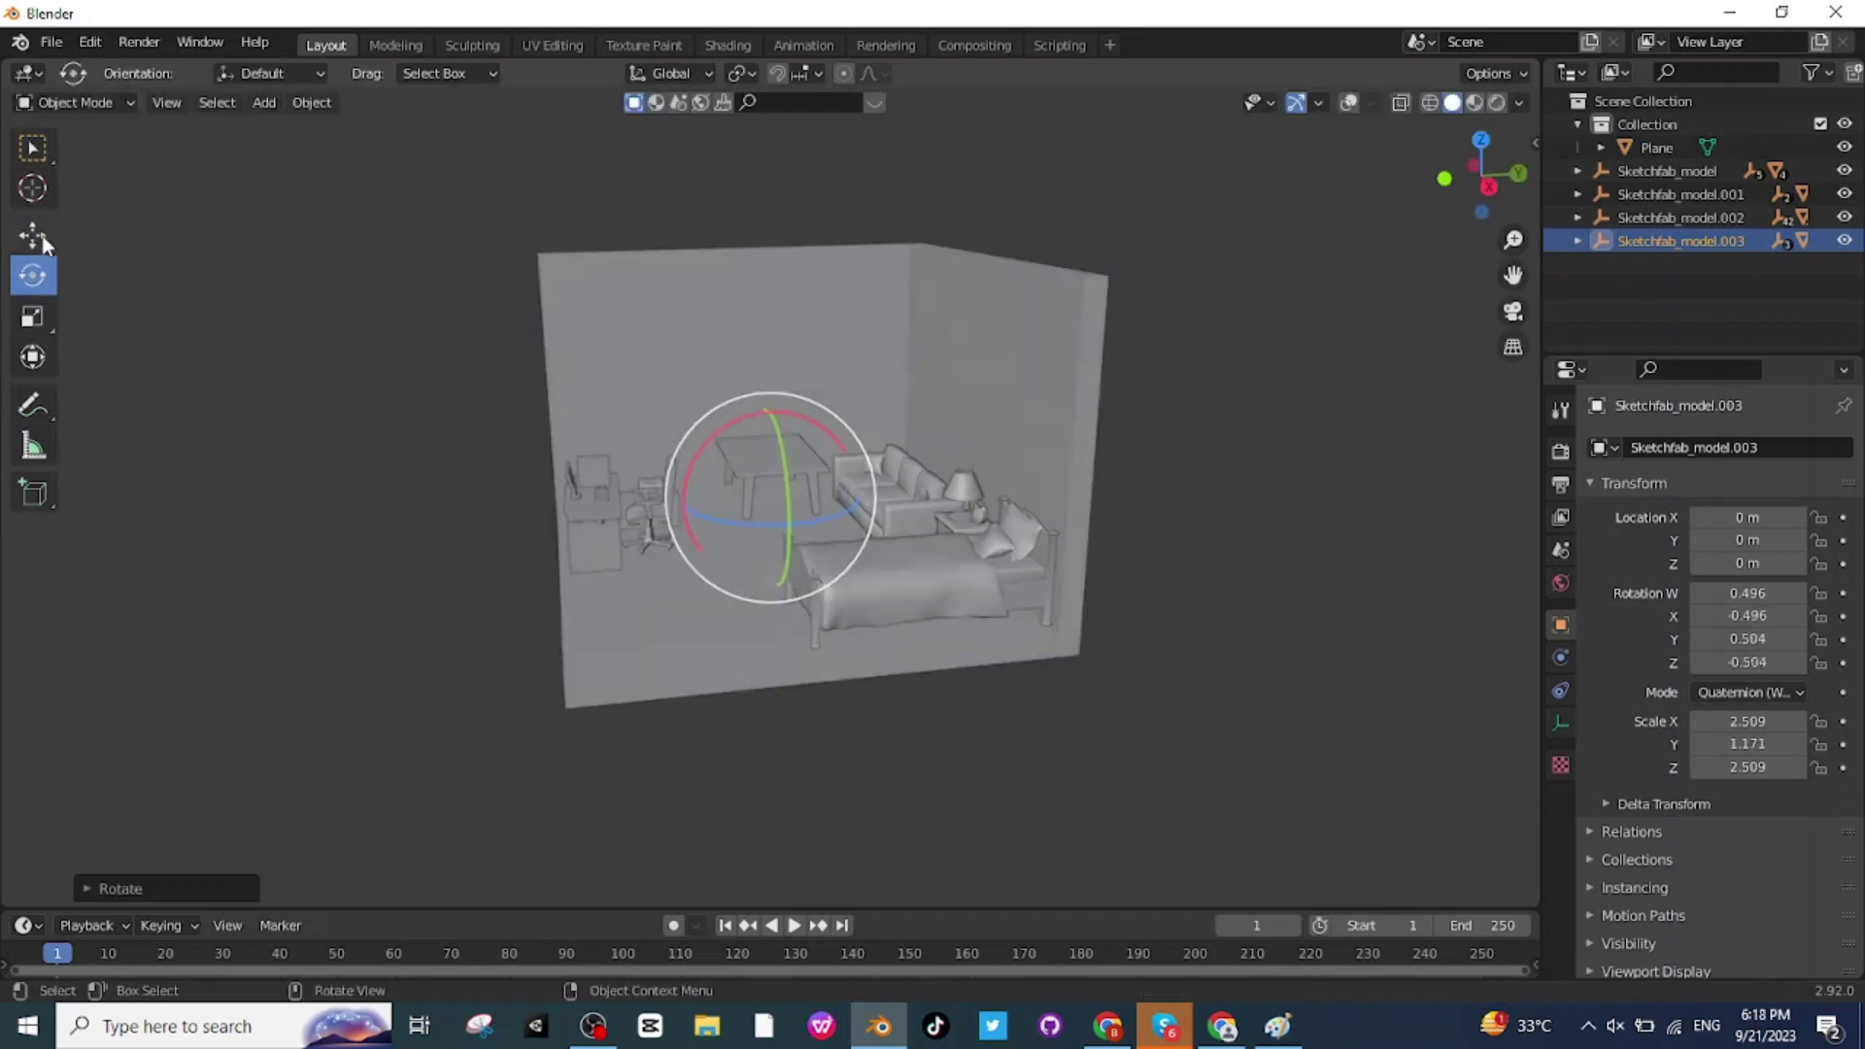
Step: Lower the wooden table to about Z -0.95 m and move it in front of the sofa at about X -2.05 m
{"action": "left_click", "coordinate": [32, 235]}
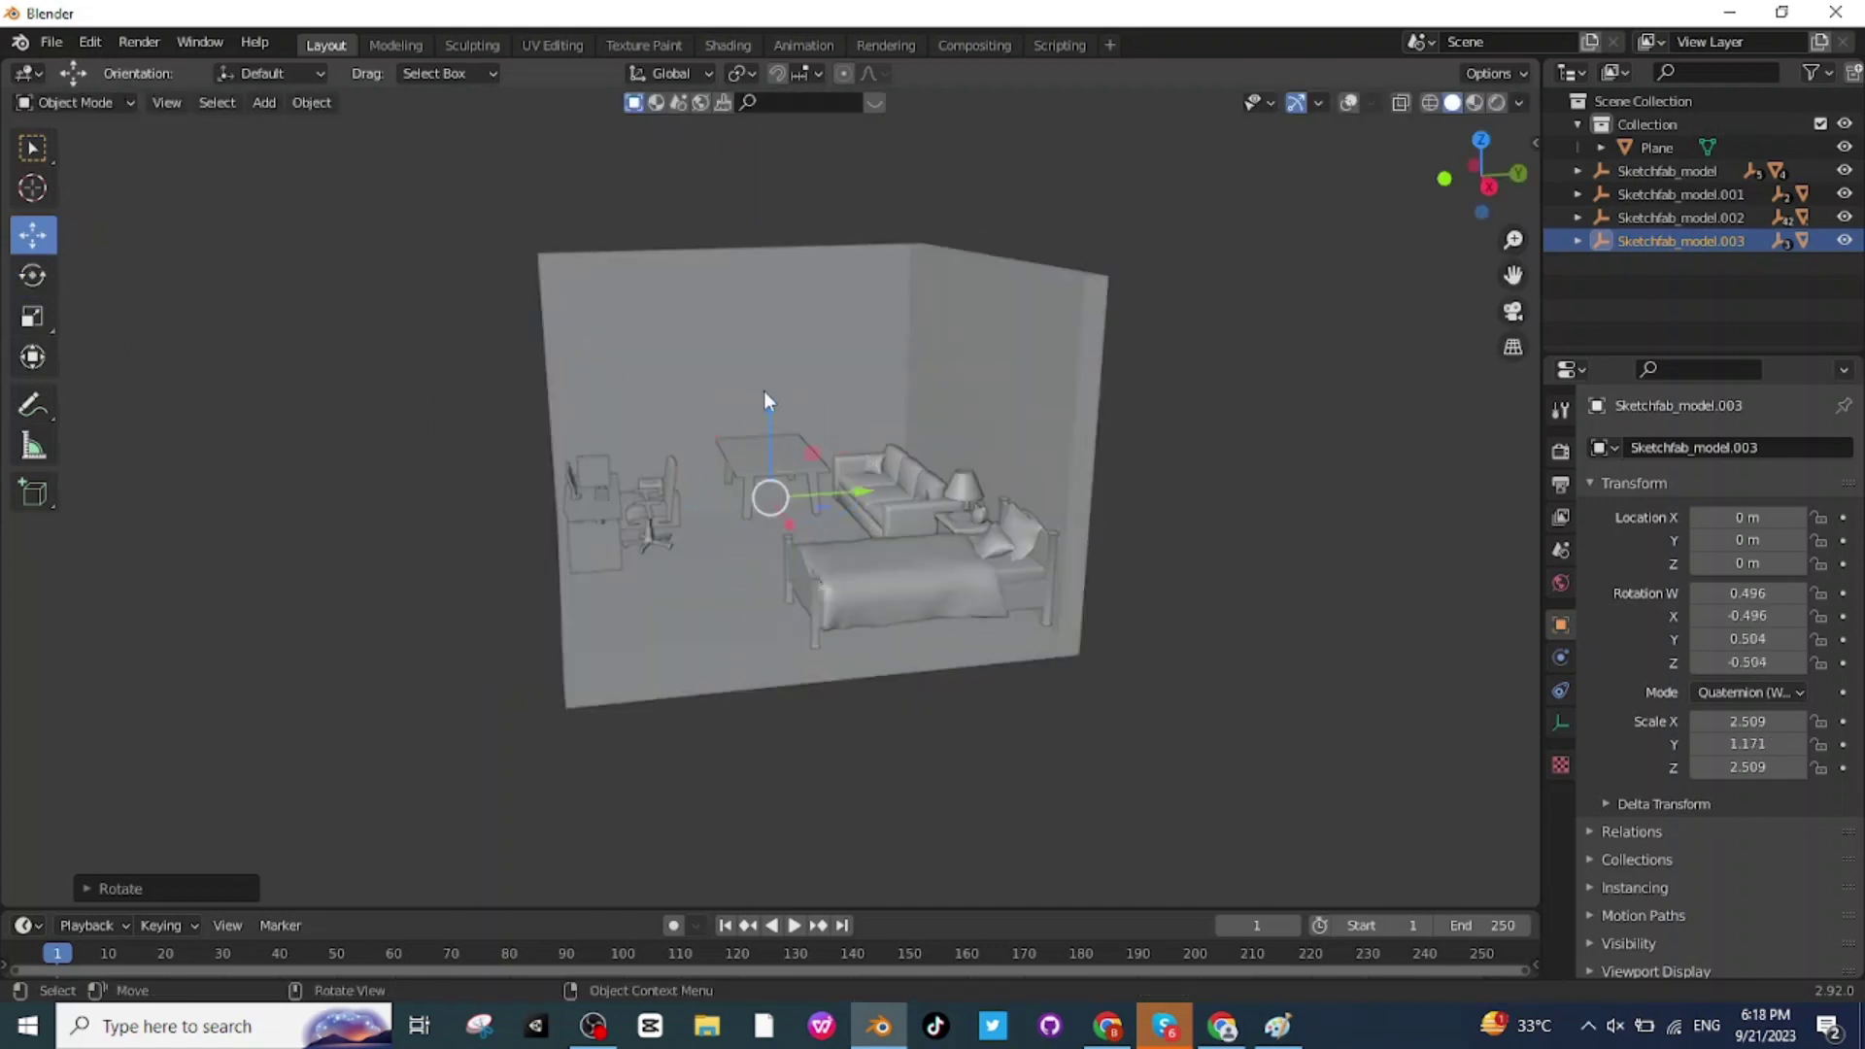
{"action": "left_click_drag", "start_coordinate": [768, 400], "coordinate": [770, 443]}
{"action": "middle_click_drag", "start_coordinate": [743, 580], "coordinate": [784, 585]}
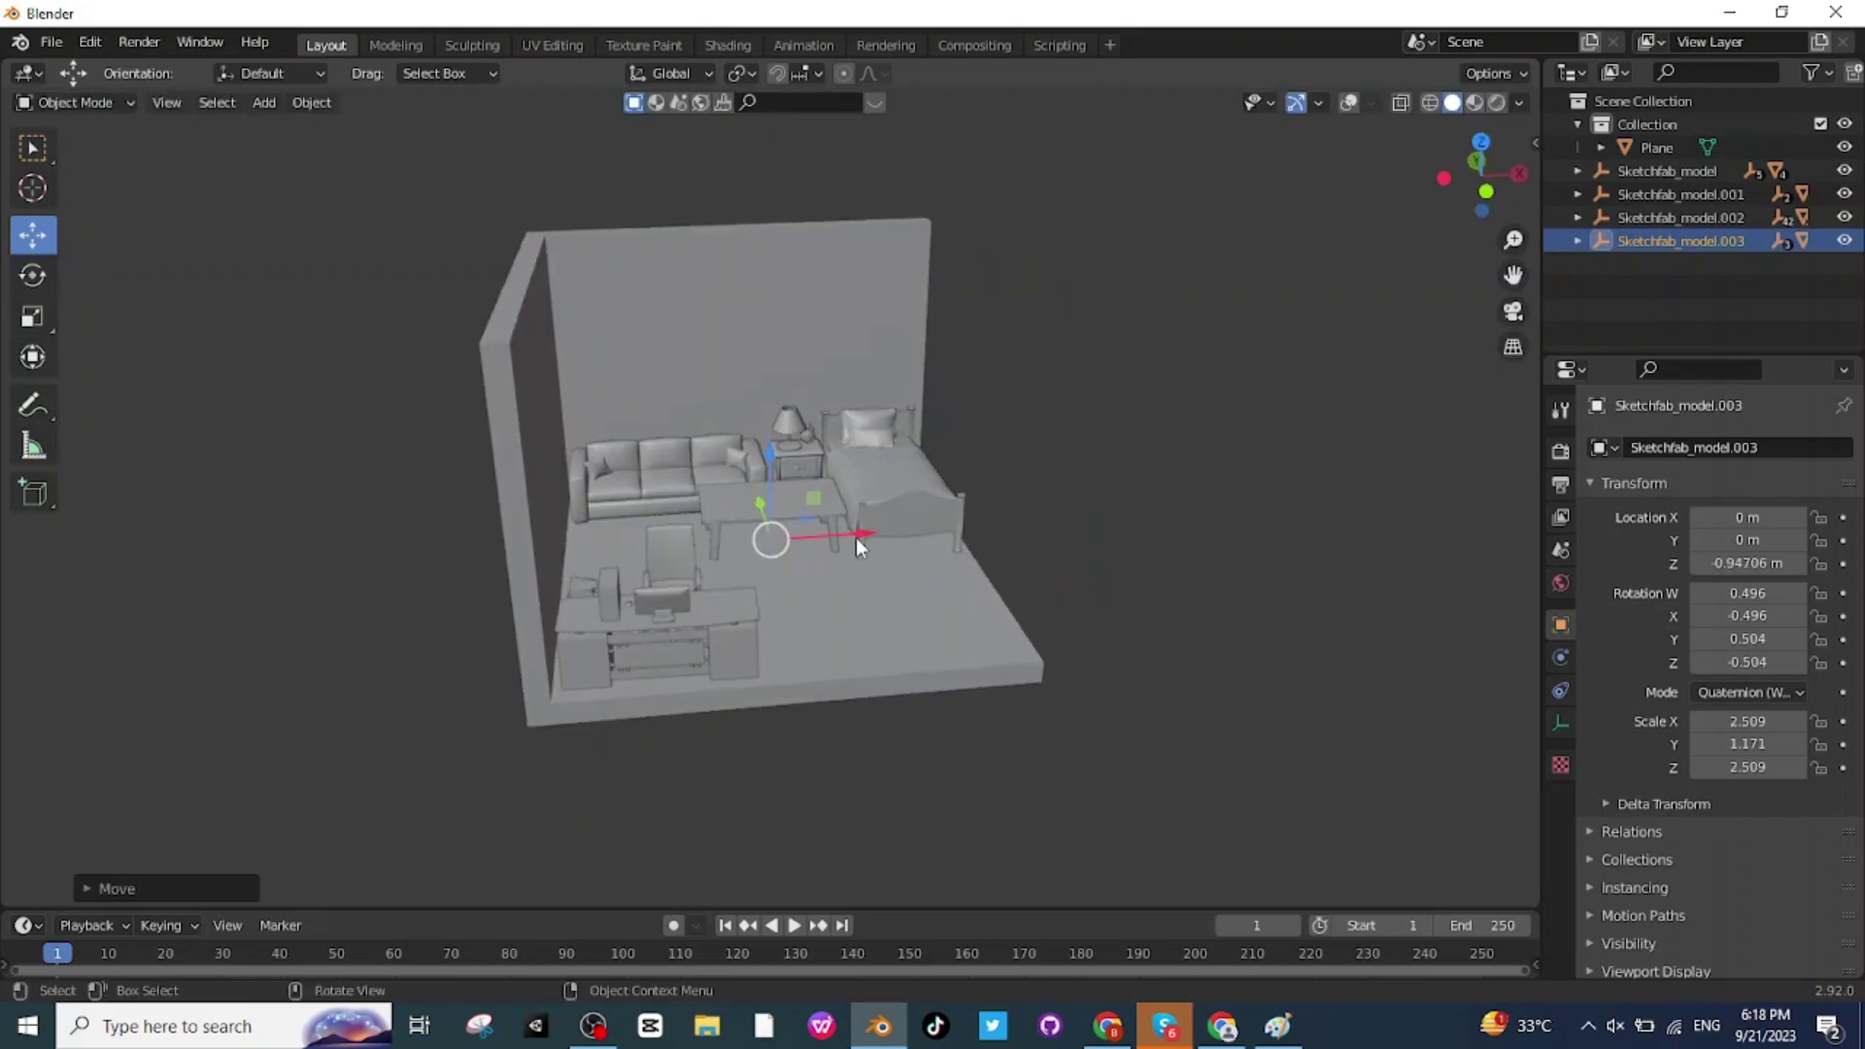
{"action": "left_click_drag", "start_coordinate": [855, 538], "coordinate": [762, 540]}
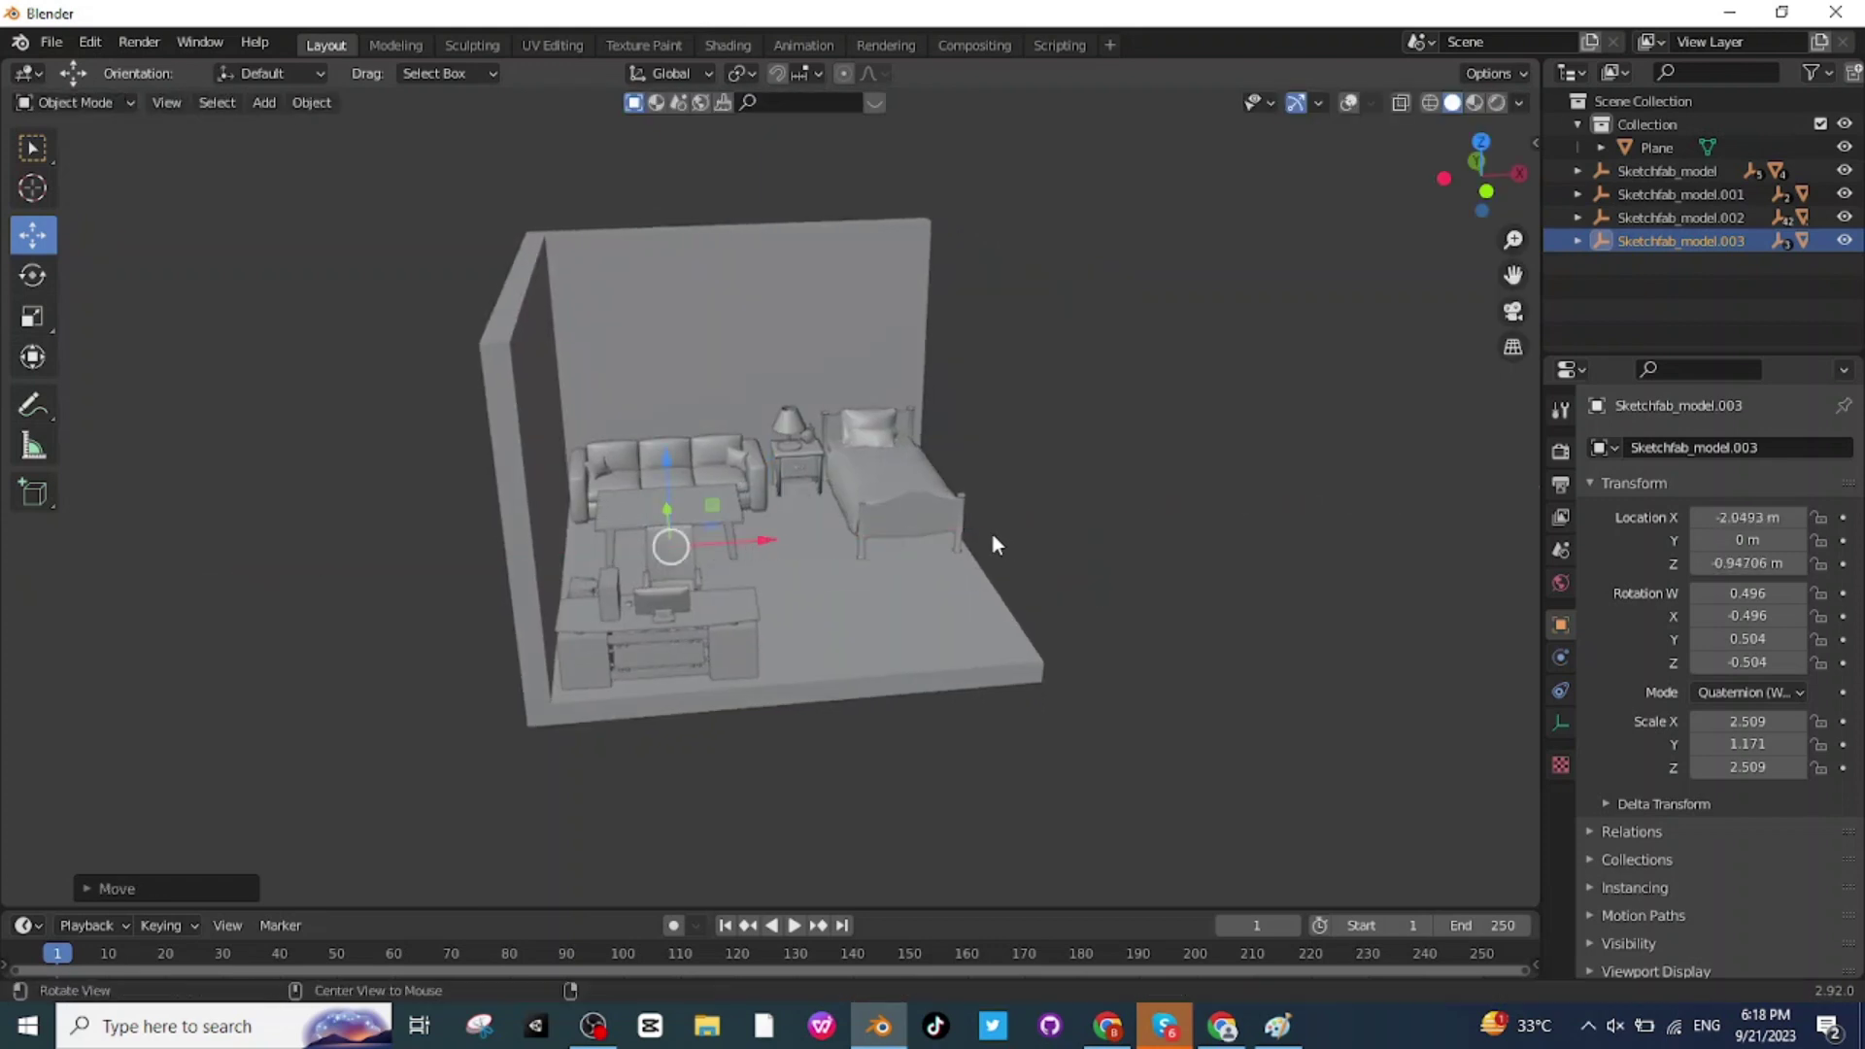
{"action": "mouse_move", "coordinate": [992, 544]}
{"action": "middle_mouse_down"}
{"action": "mouse_move", "coordinate": [822, 549]}
{"action": "mouse_move", "coordinate": [756, 505]}
{"action": "middle_mouse_up"}
{"action": "mouse_move", "coordinate": [1117, 665]}
{"action": "middle_mouse_down"}
{"action": "mouse_move", "coordinate": [1203, 626]}
{"action": "mouse_move", "coordinate": [1161, 700]}
{"action": "middle_mouse_up"}
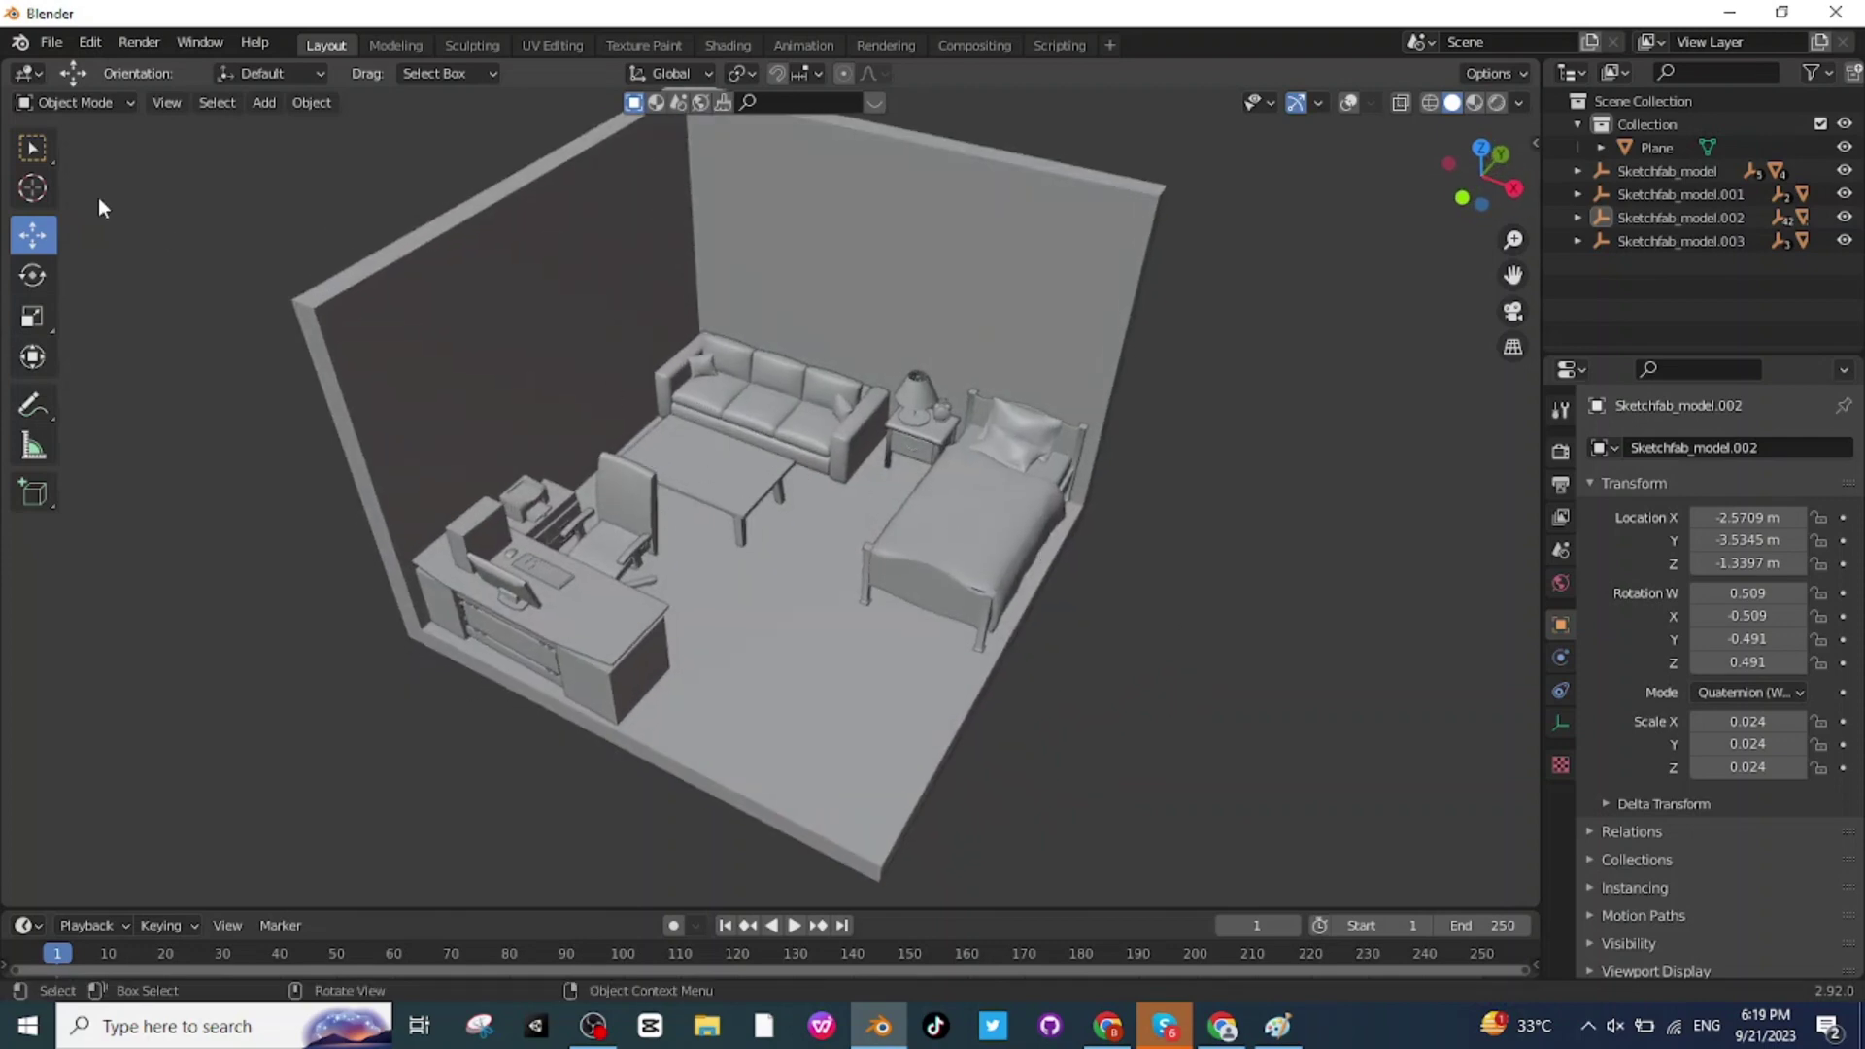
Step: Import the glTF 2.0 model potato_chip_in_bowl.glb from the Downloads folder
{"action": "left_click", "coordinate": [51, 42]}
{"action": "mouse_move", "coordinate": [100, 360]}
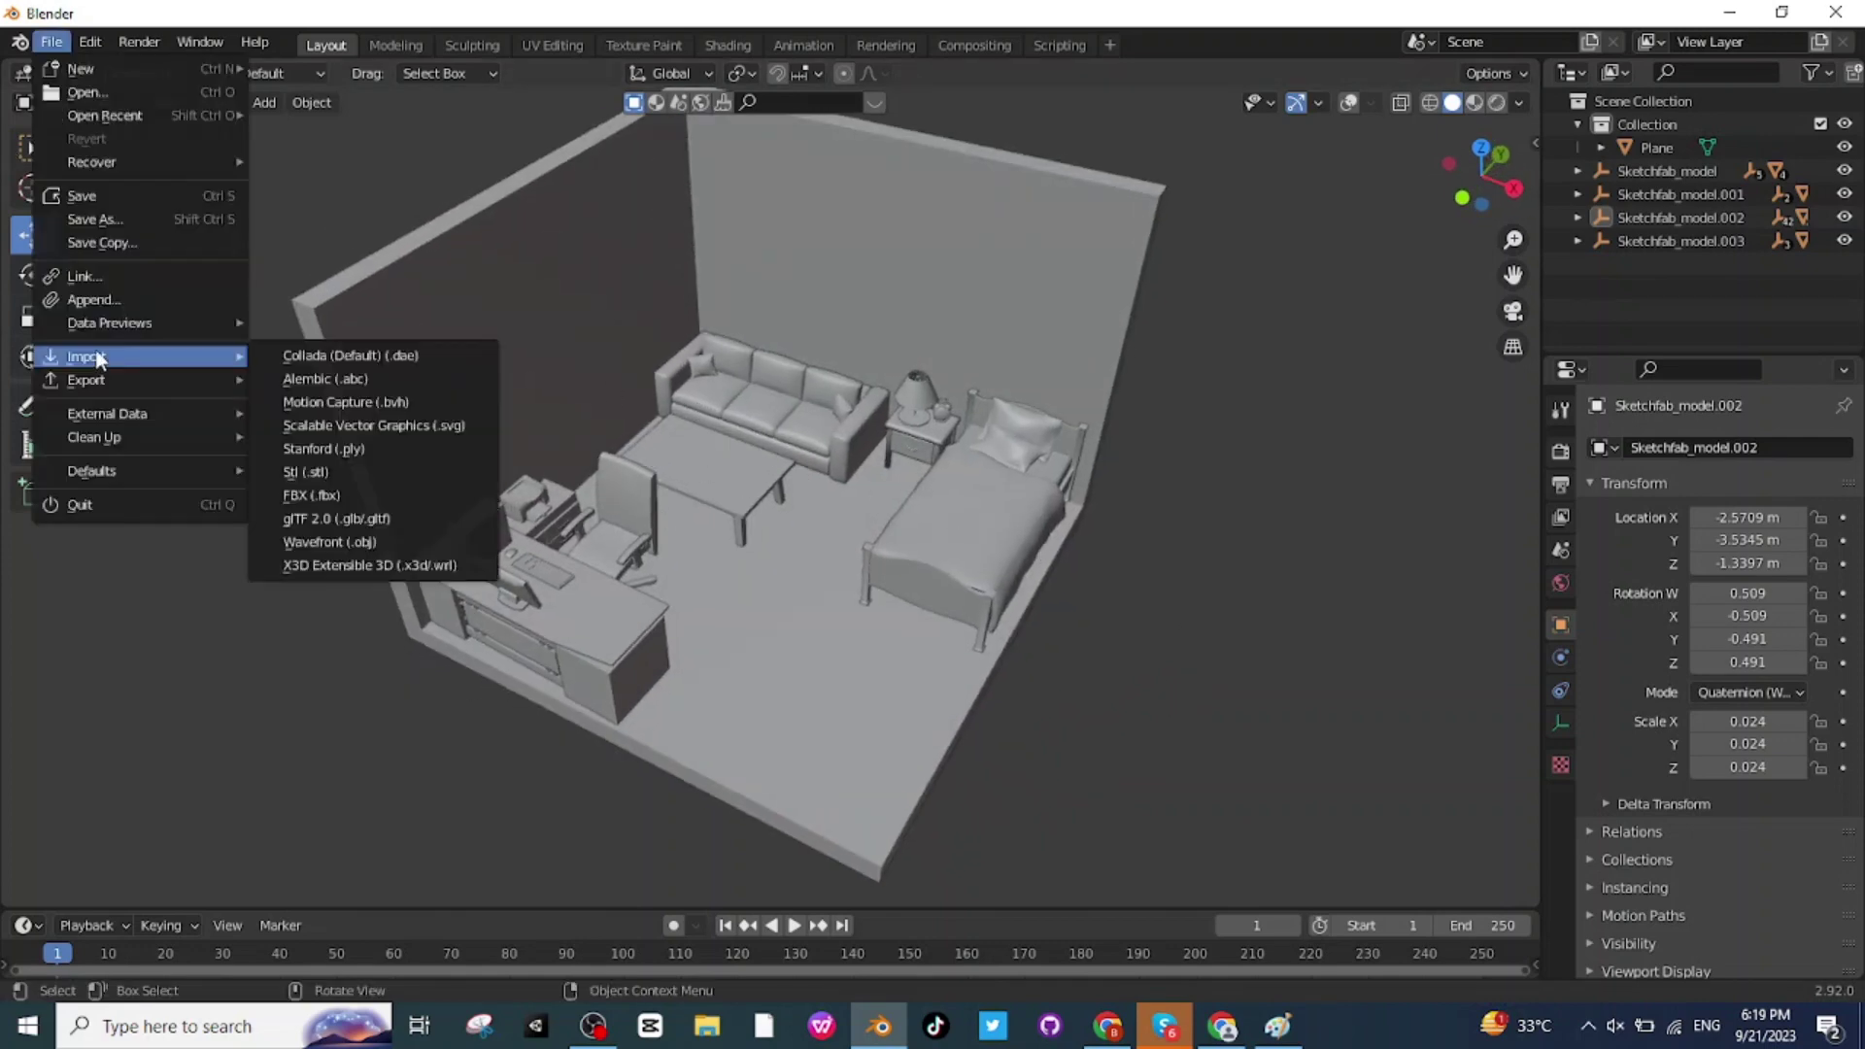
{"action": "left_click", "coordinate": [361, 519]}
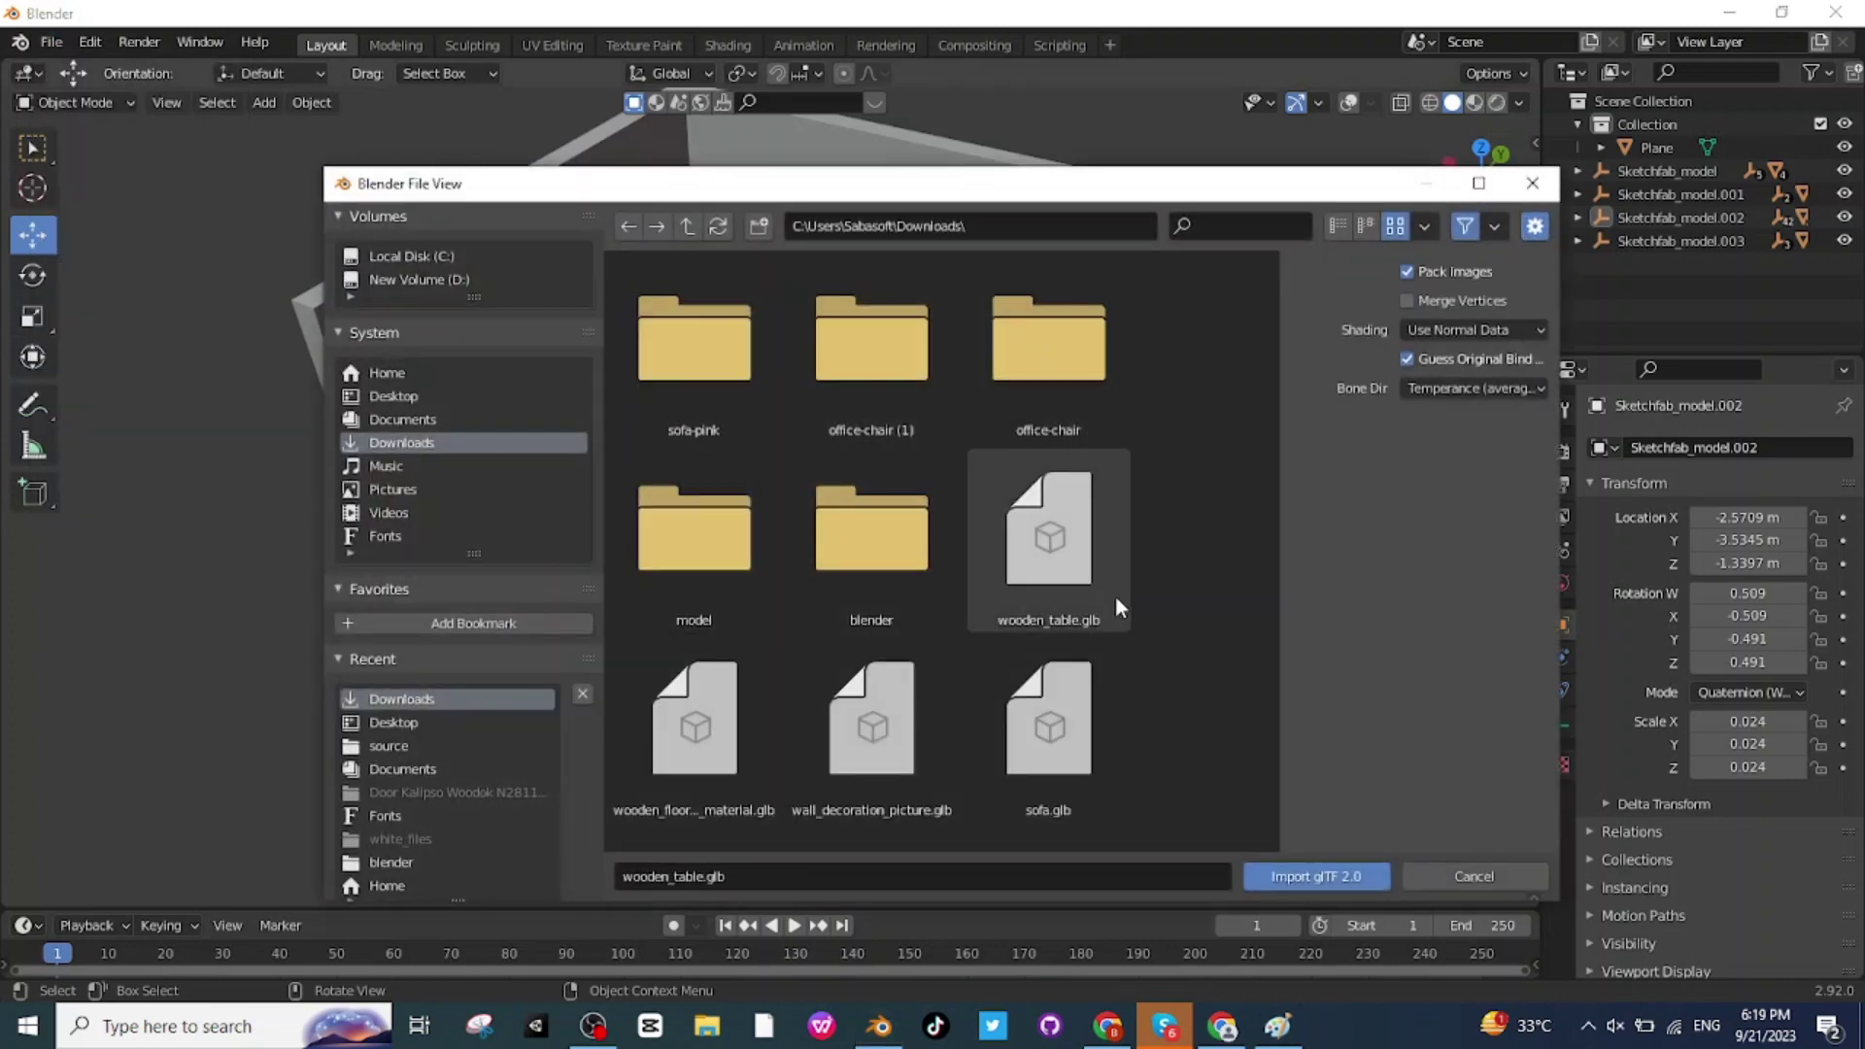
{"action": "scroll", "coordinate": [1119, 643], "scroll_direction": "down", "scroll_amount": 2}
{"action": "scroll", "coordinate": [1117, 640], "scroll_direction": "down", "scroll_amount": 2}
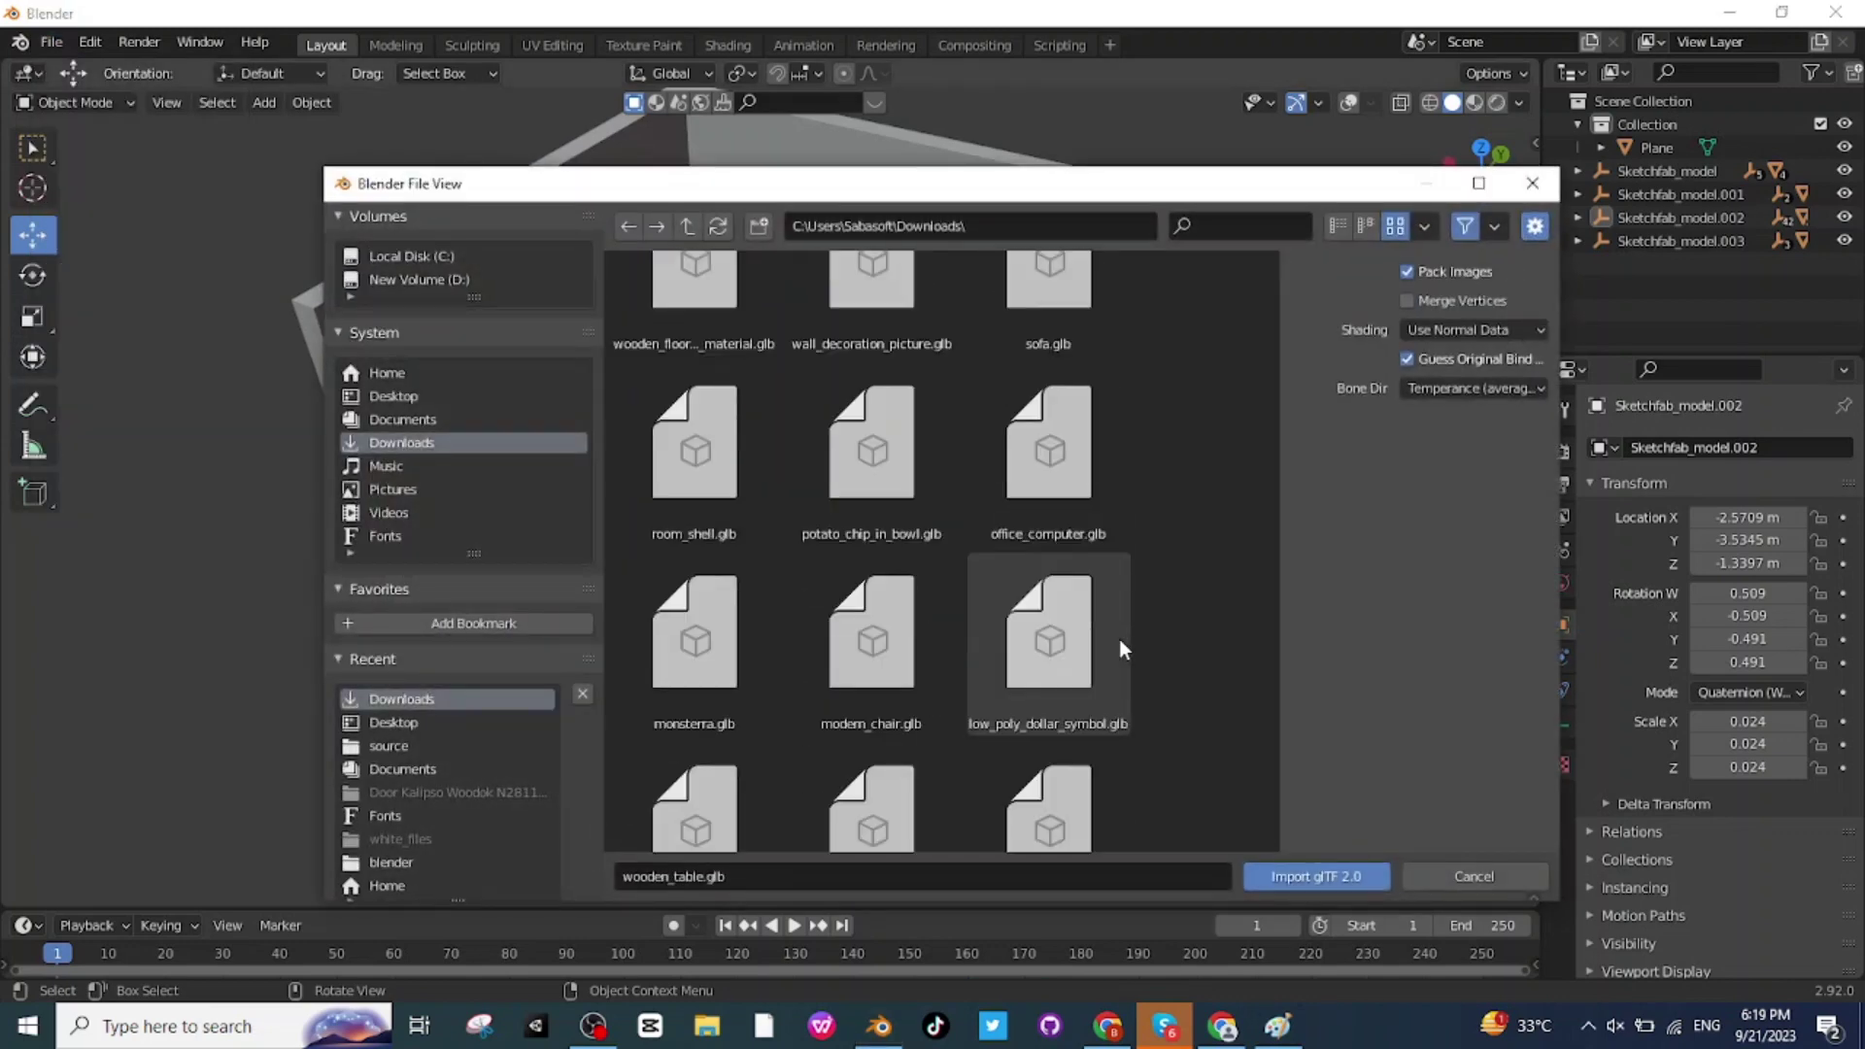
{"action": "left_click", "coordinate": [872, 526]}
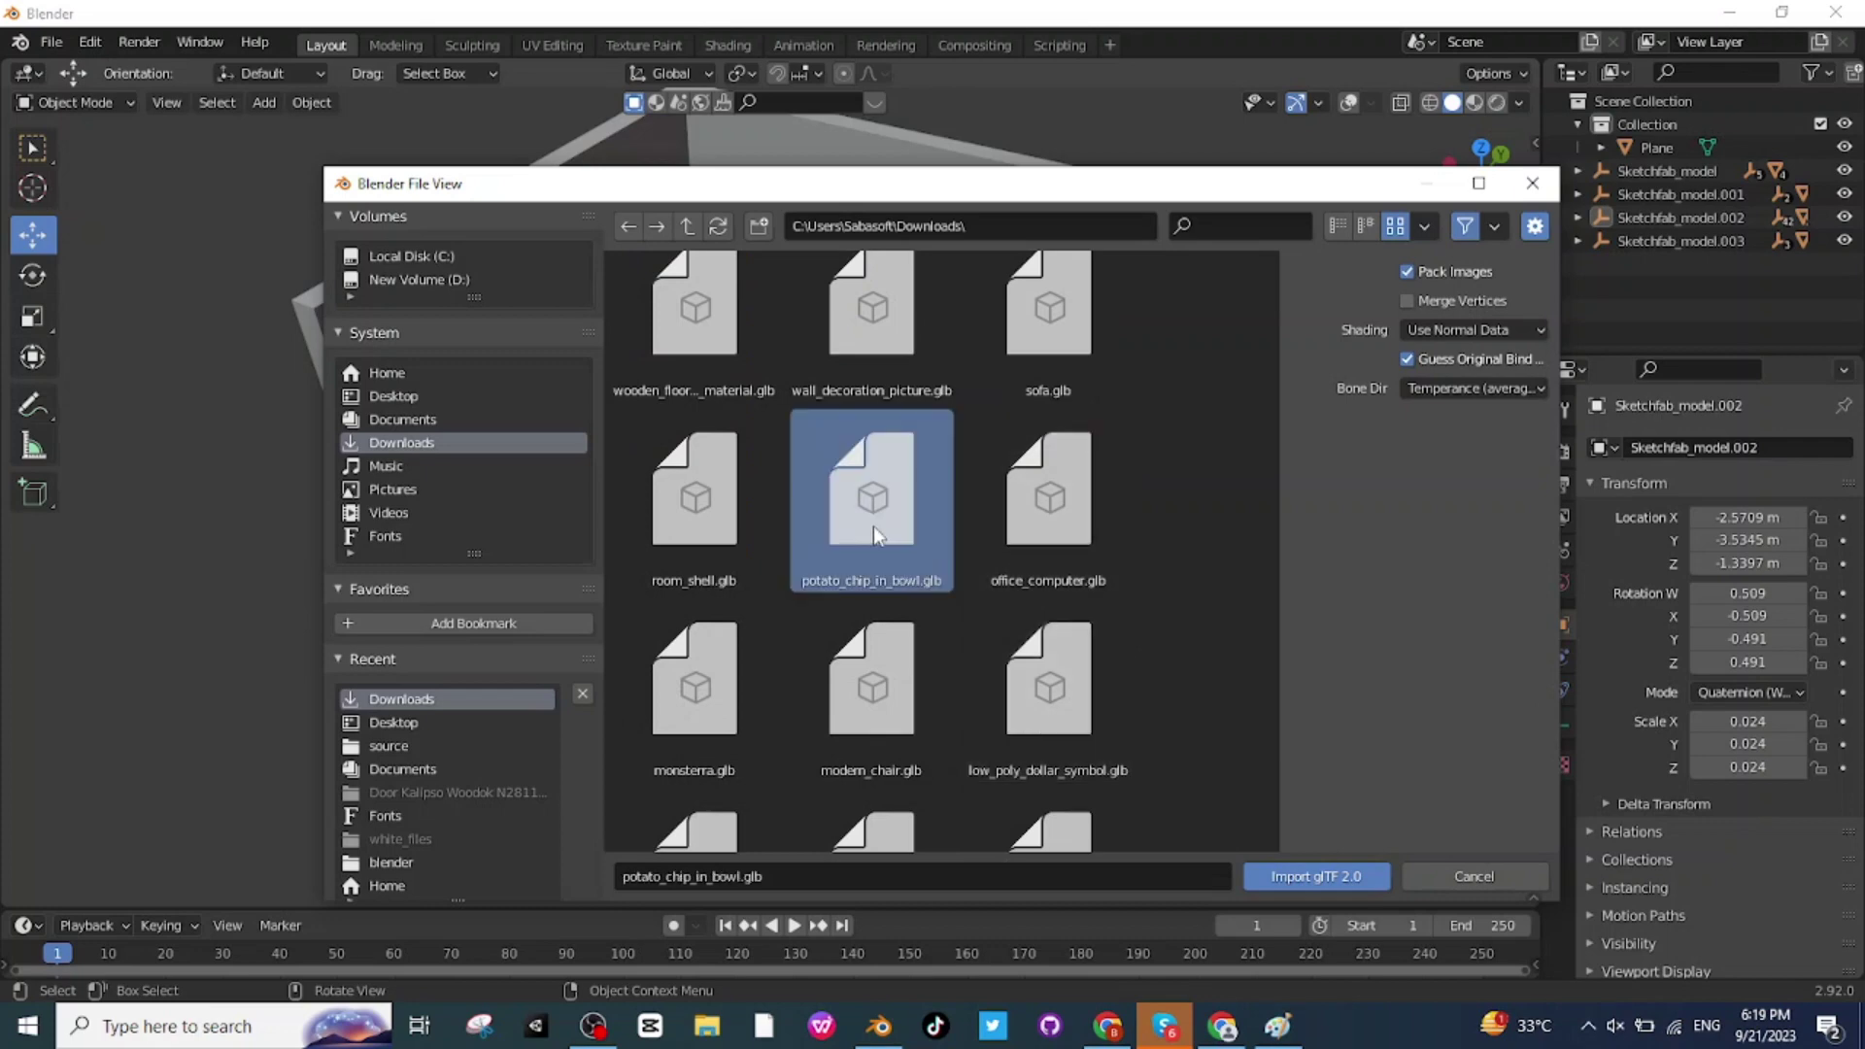
{"action": "left_click", "coordinate": [1311, 877]}
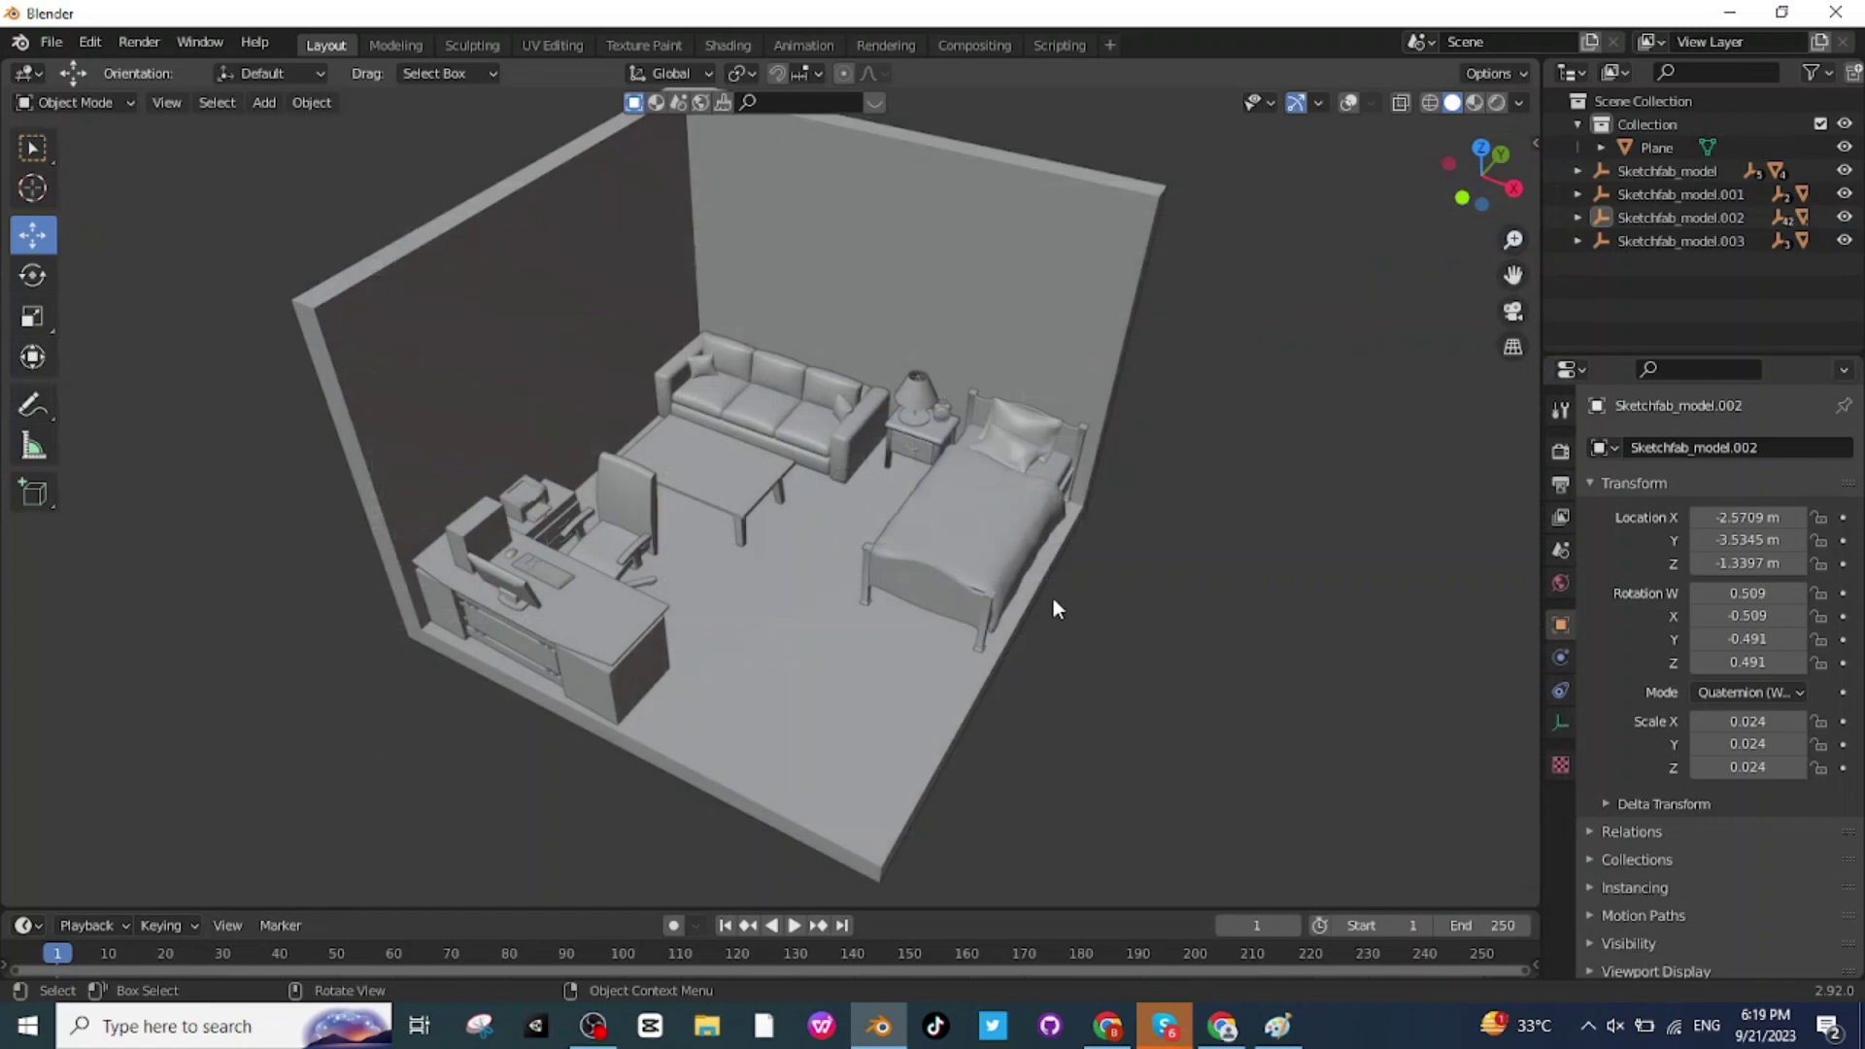
Step: Enlarge the chip bowl to a scale of about 3.96 and place it on the wooden table at about X -2.41, Y 1.76, Z -0.55 m
{"action": "key", "text": "s"}
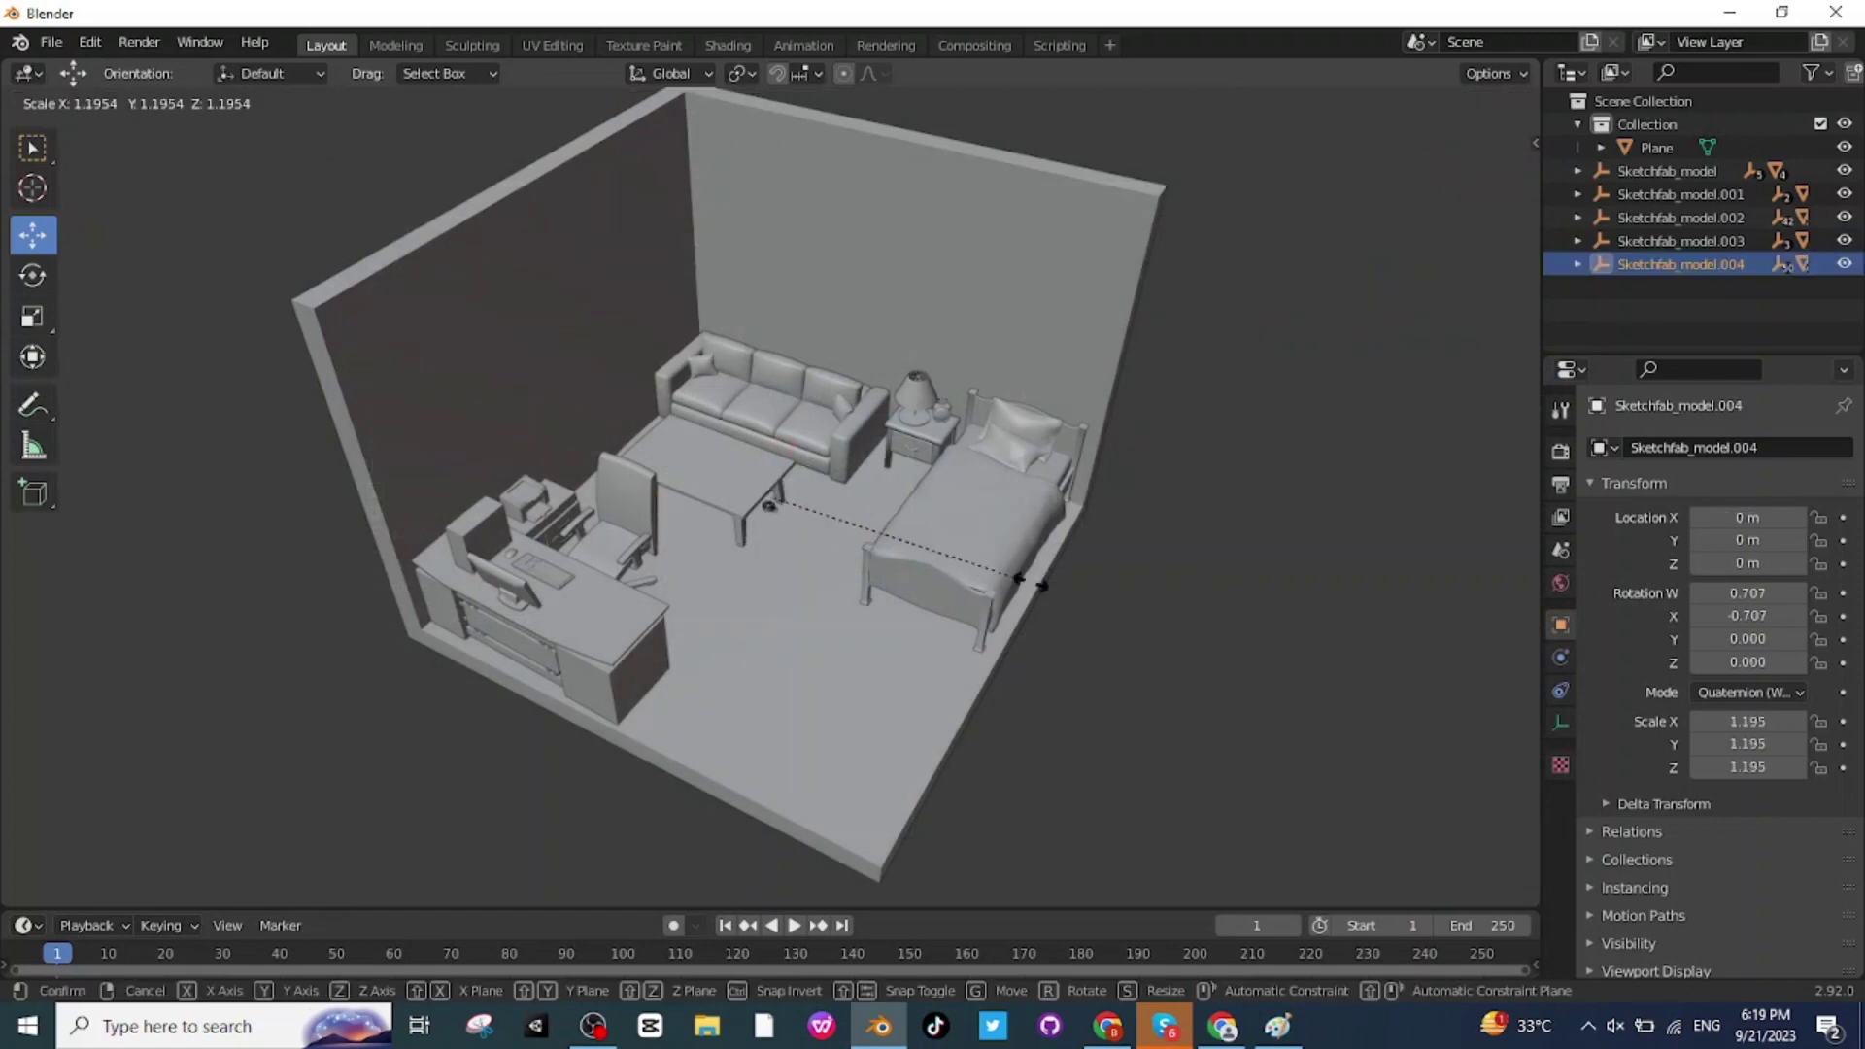
{"action": "left_click", "coordinate": [1492, 684]}
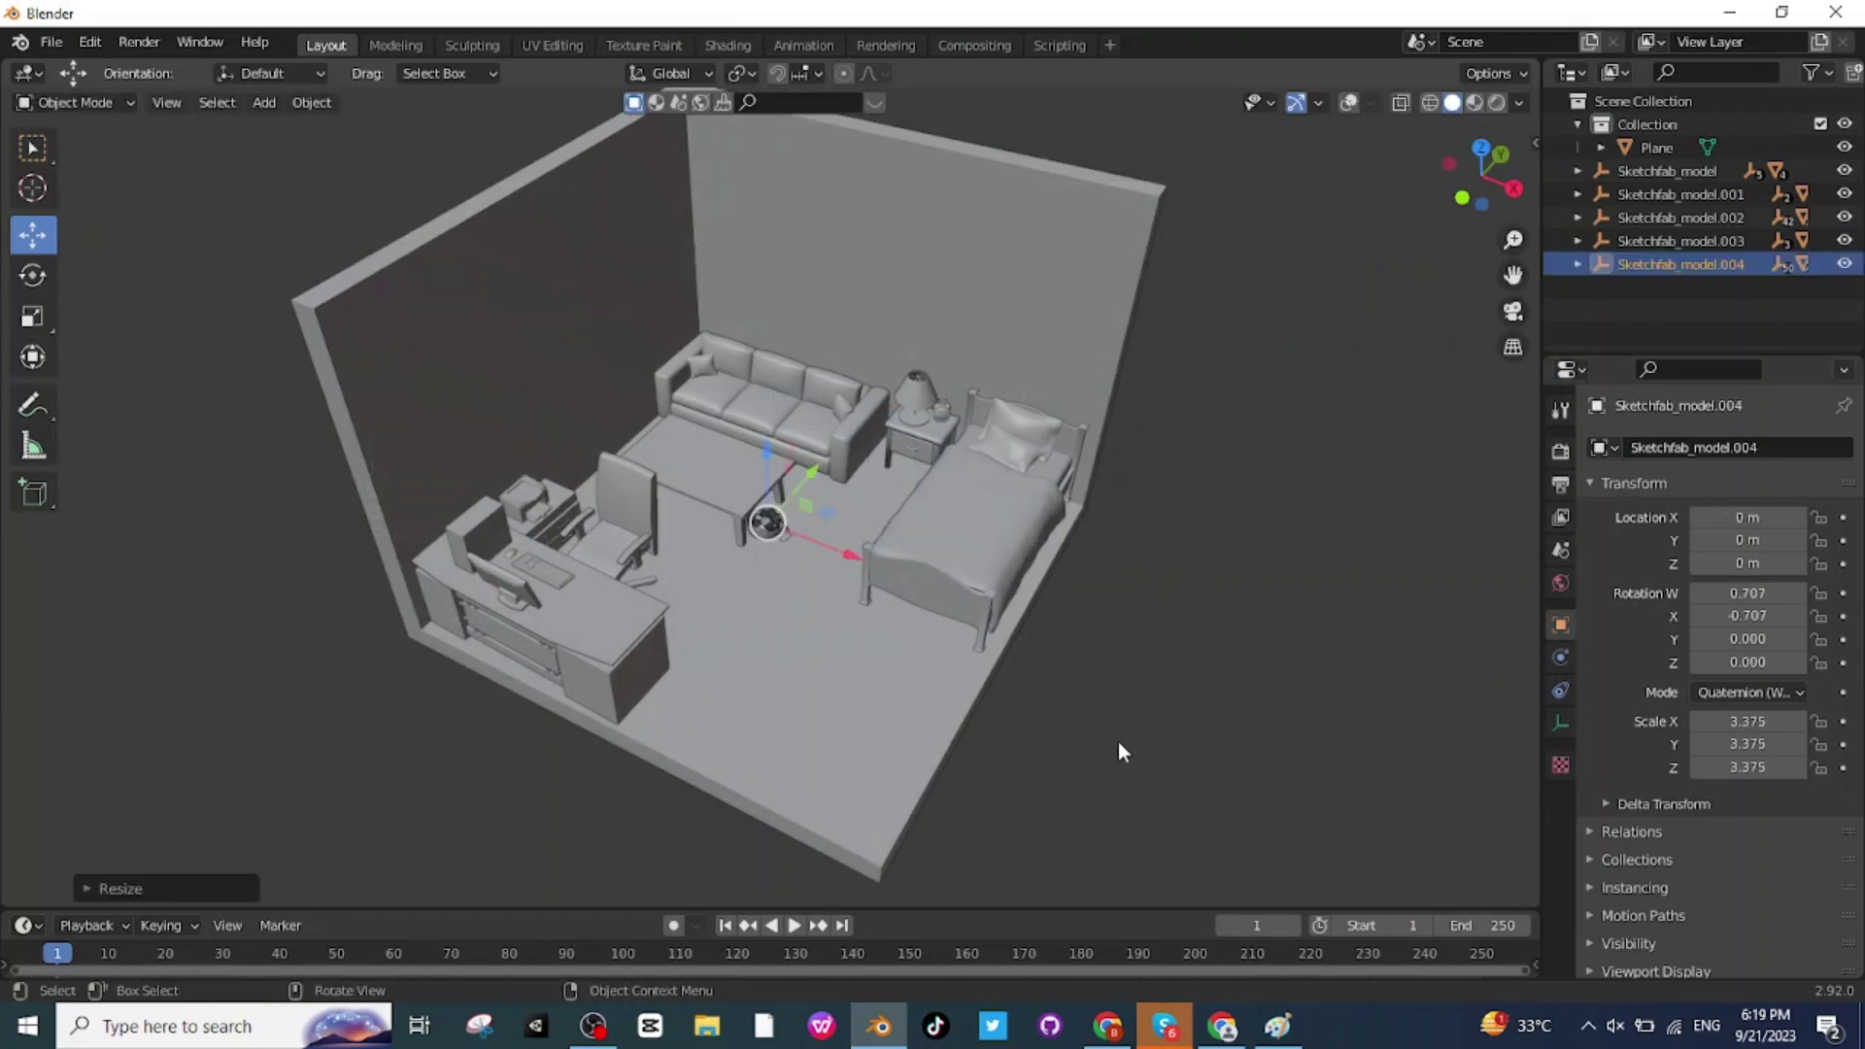
{"action": "middle_click_drag", "start_coordinate": [1117, 742], "coordinate": [853, 510]}
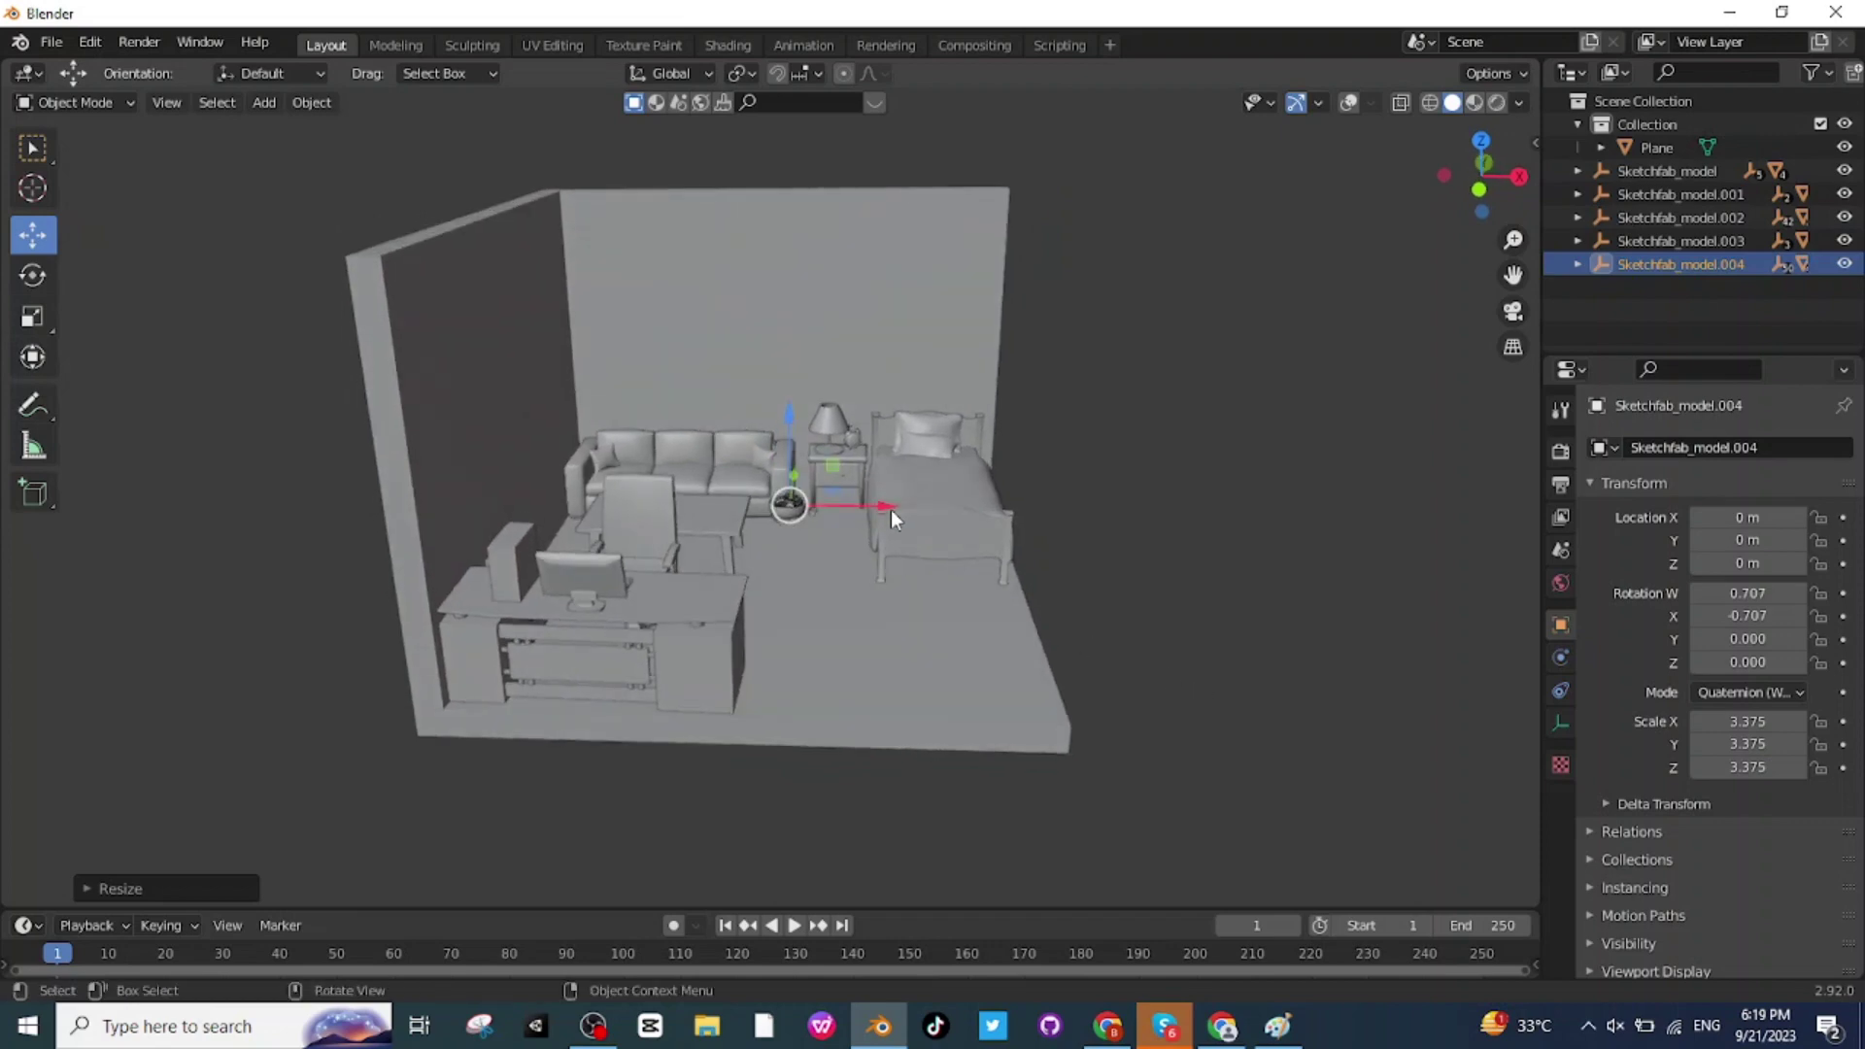
{"action": "left_click_drag", "start_coordinate": [888, 507], "coordinate": [765, 508]}
{"action": "mouse_move", "coordinate": [979, 526]}
{"action": "middle_mouse_down"}
{"action": "mouse_move", "coordinate": [803, 563]}
{"action": "mouse_move", "coordinate": [760, 528]}
{"action": "middle_mouse_up"}
{"action": "left_click_drag", "start_coordinate": [807, 438], "coordinate": [875, 430]}
{"action": "scroll", "coordinate": [925, 485], "scroll_direction": "up", "scroll_amount": 5}
{"action": "scroll", "coordinate": [888, 568], "scroll_direction": "up", "scroll_amount": 2}
{"action": "middle_click_drag", "start_coordinate": [911, 573], "coordinate": [1039, 495]}
{"action": "left_click_drag", "start_coordinate": [551, 352], "coordinate": [541, 429]}
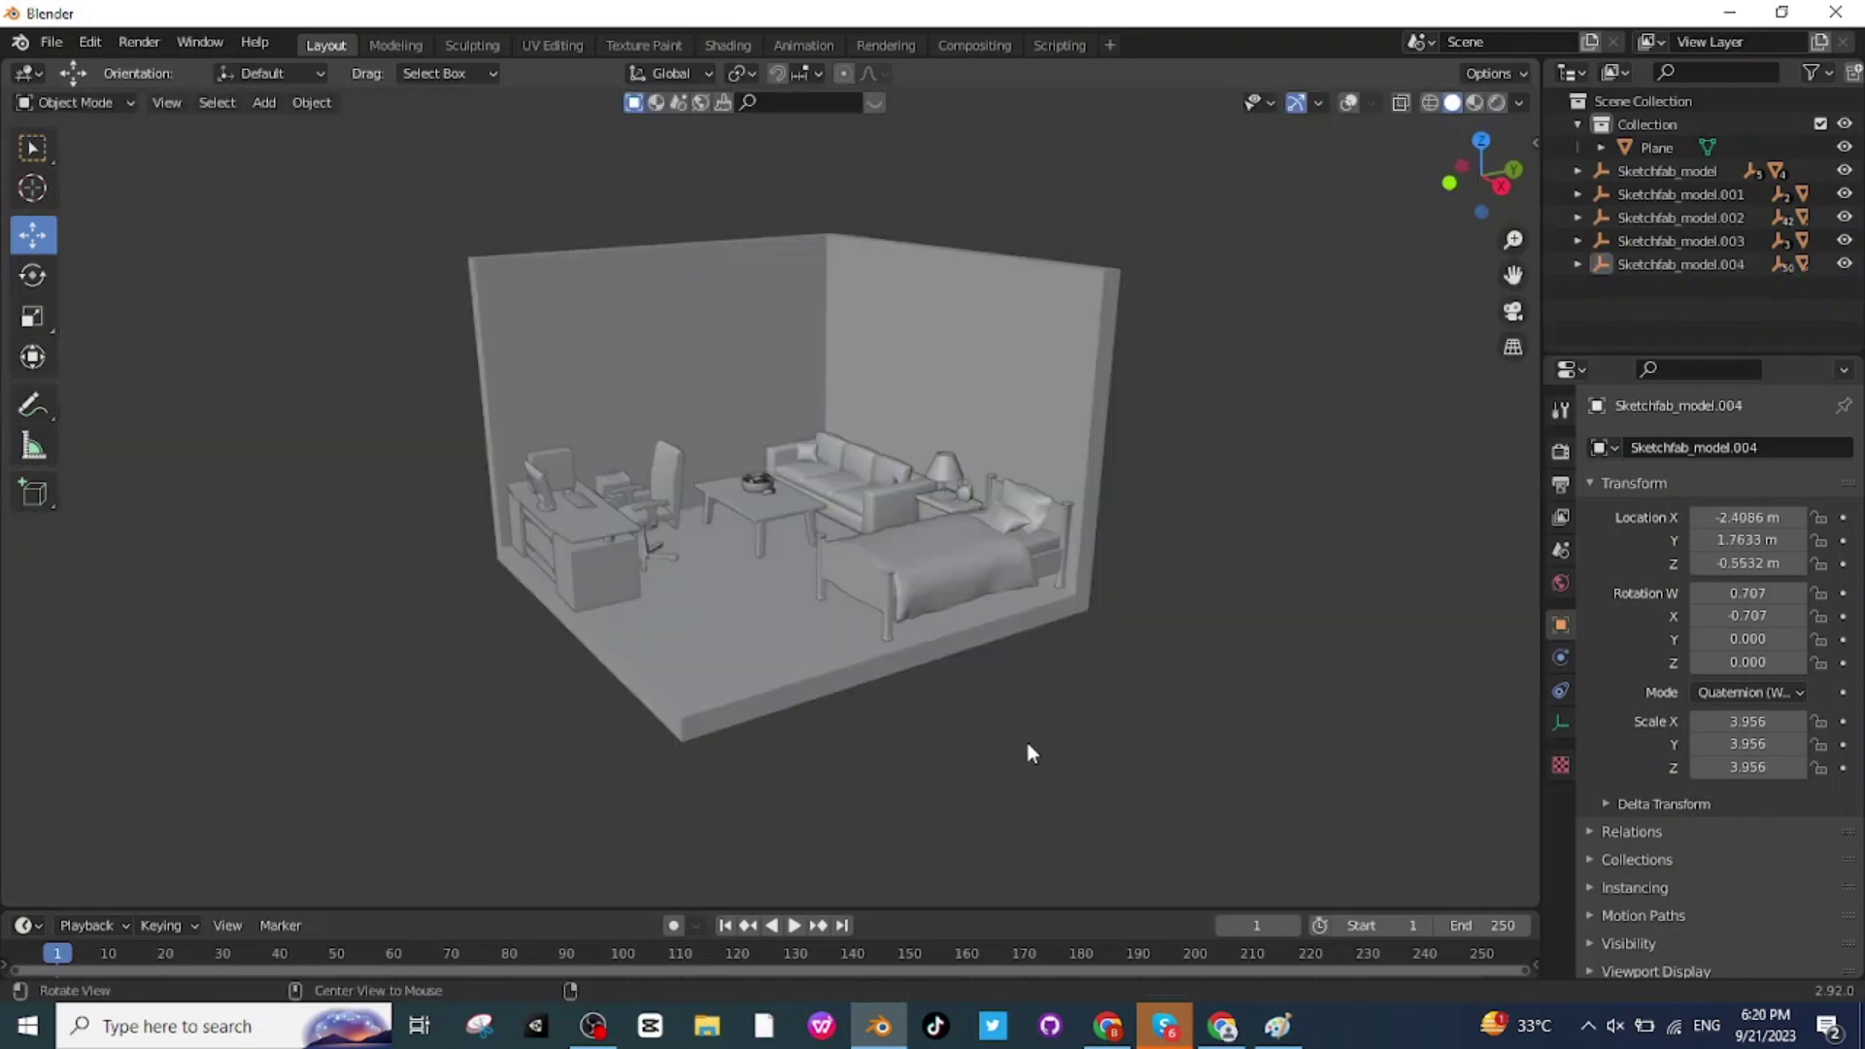
{"action": "middle_click_drag", "start_coordinate": [1029, 749], "coordinate": [1037, 736]}
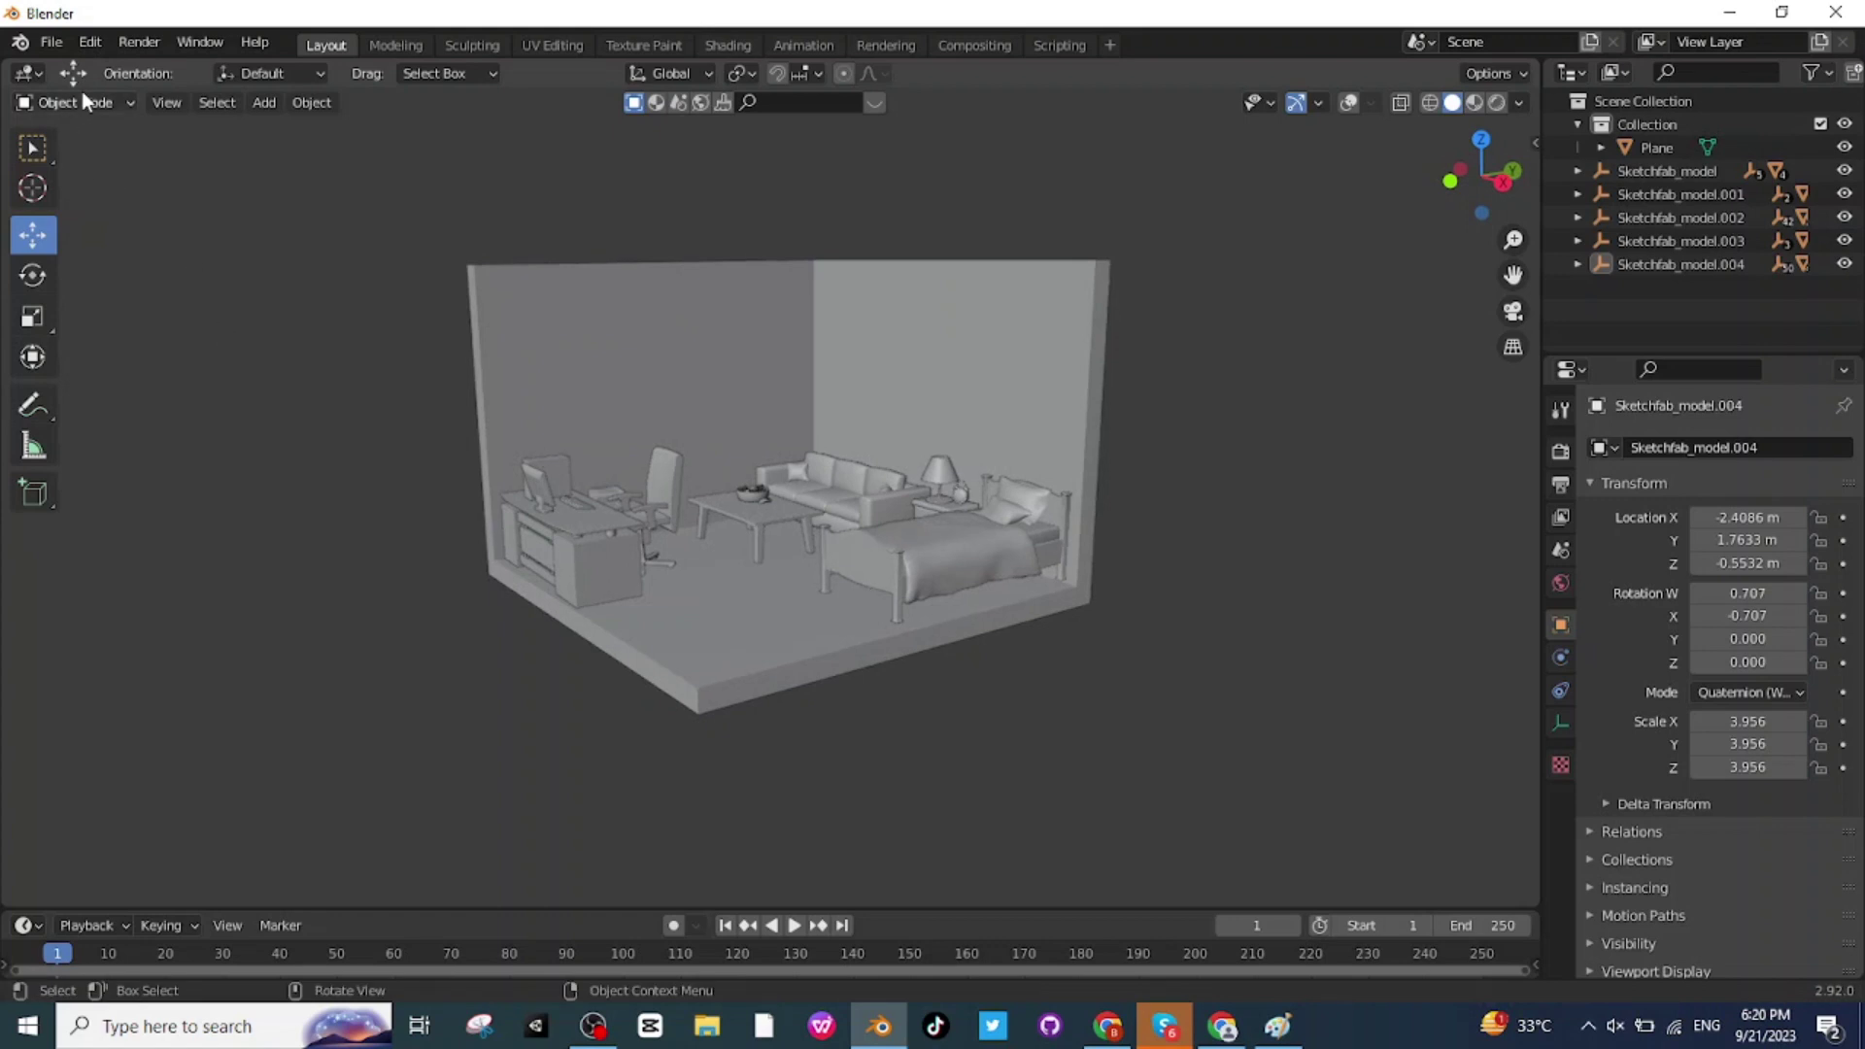
Step: Import the glTF 2.0 model foyer_table.glb from the Downloads folder
{"action": "left_click", "coordinate": [51, 42]}
{"action": "mouse_move", "coordinate": [105, 360]}
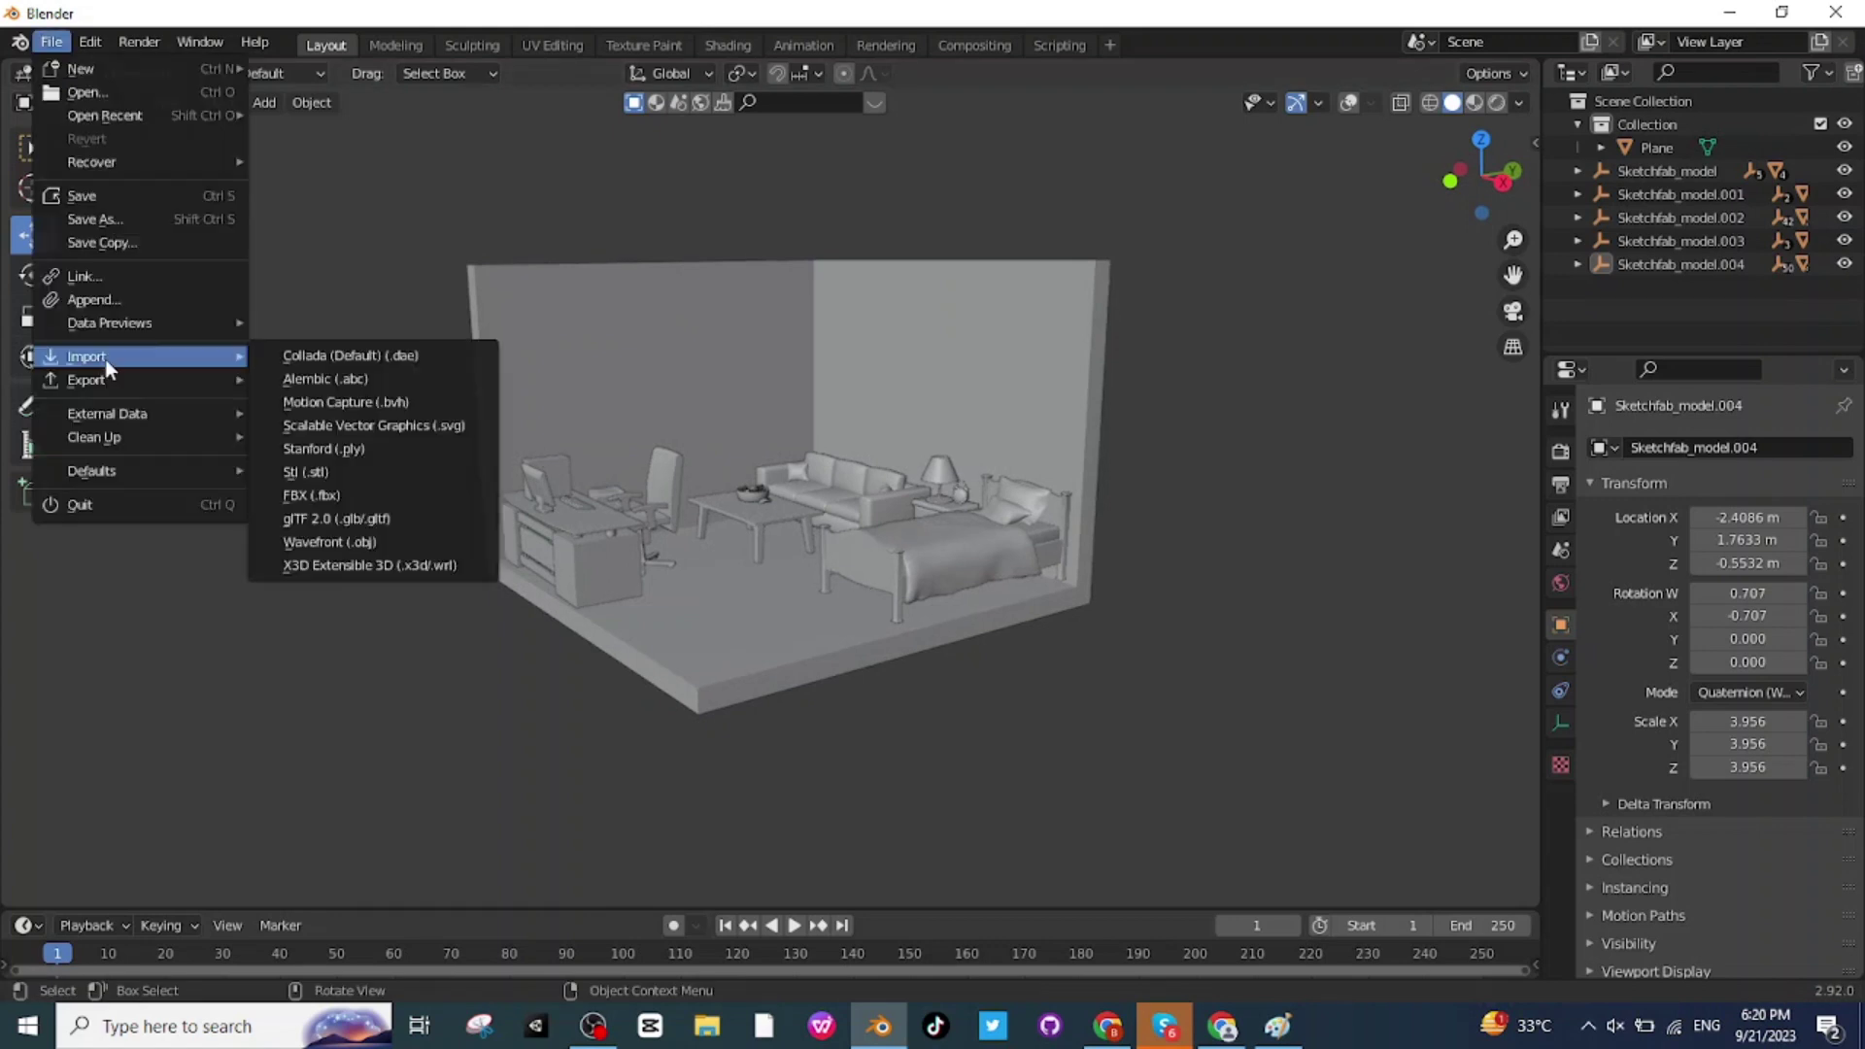
{"action": "left_click", "coordinate": [367, 526]}
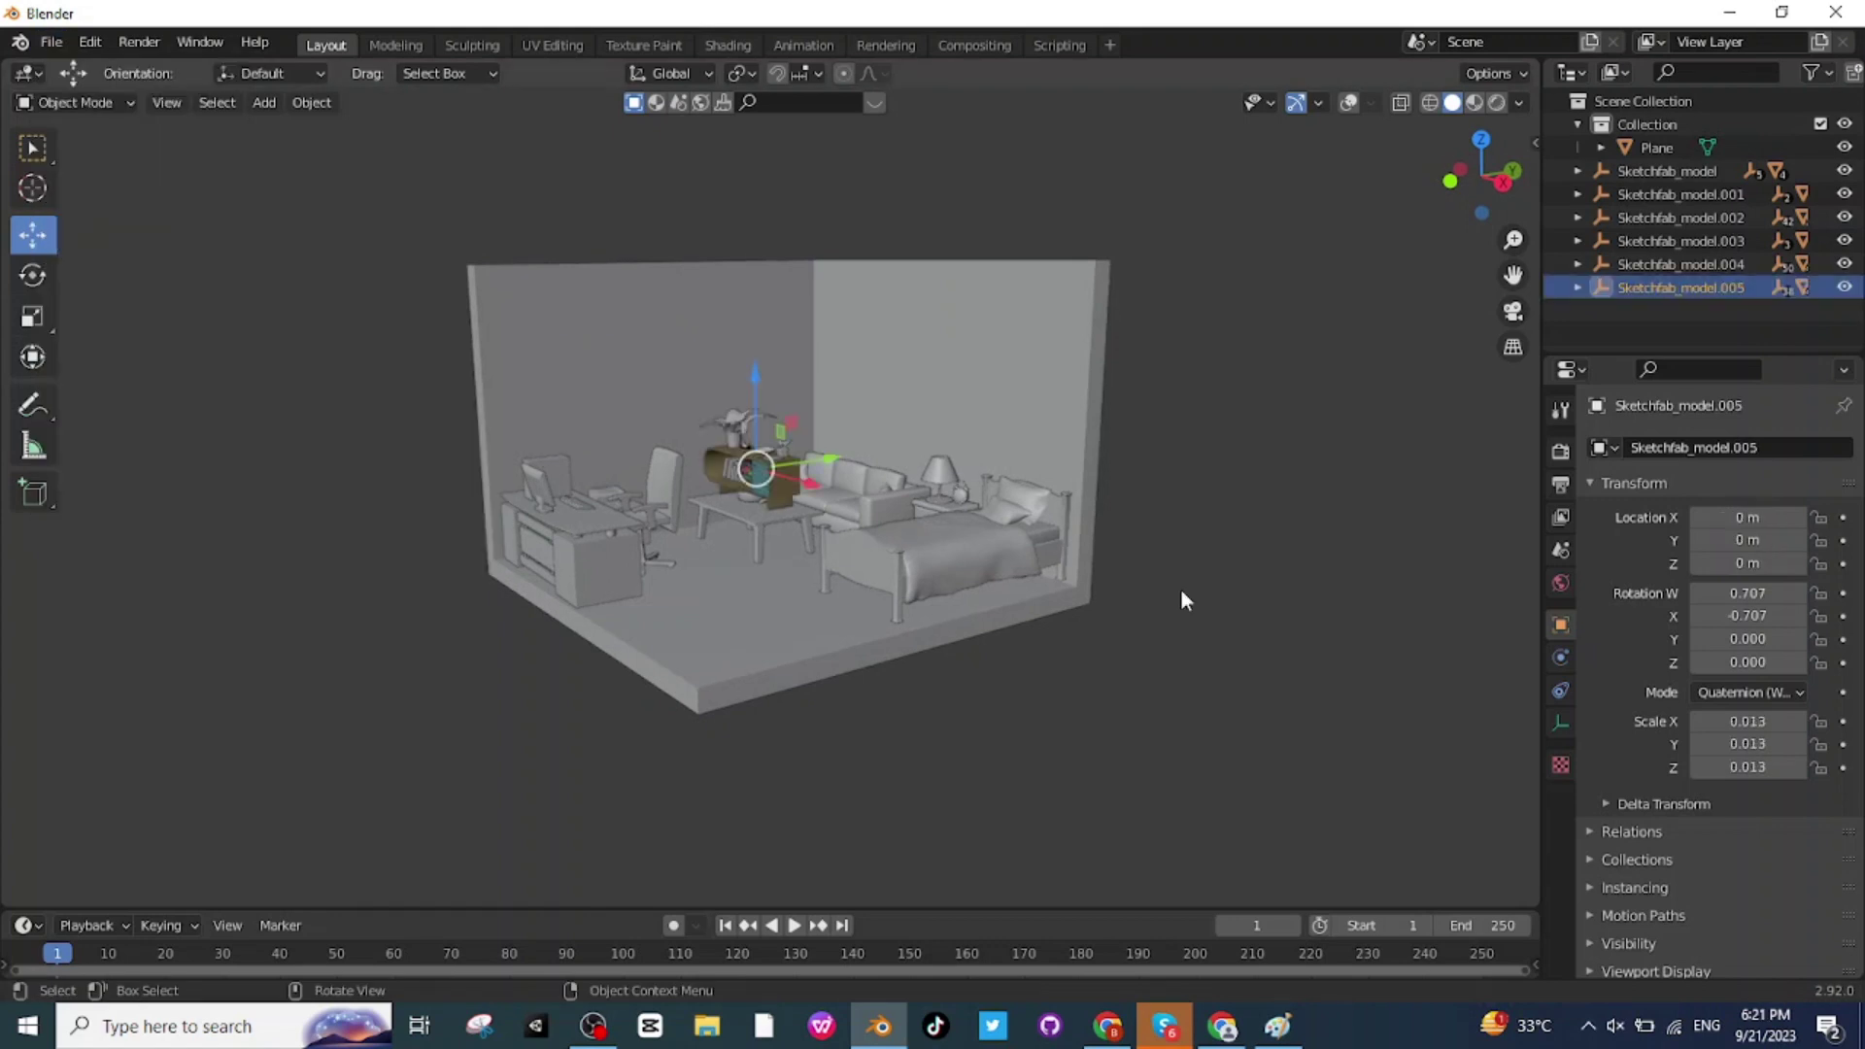
Step: Enlarge the foyer table to a scale of about 0.021 and rotate it slightly around the vertical axis
{"action": "key", "text": "s"}
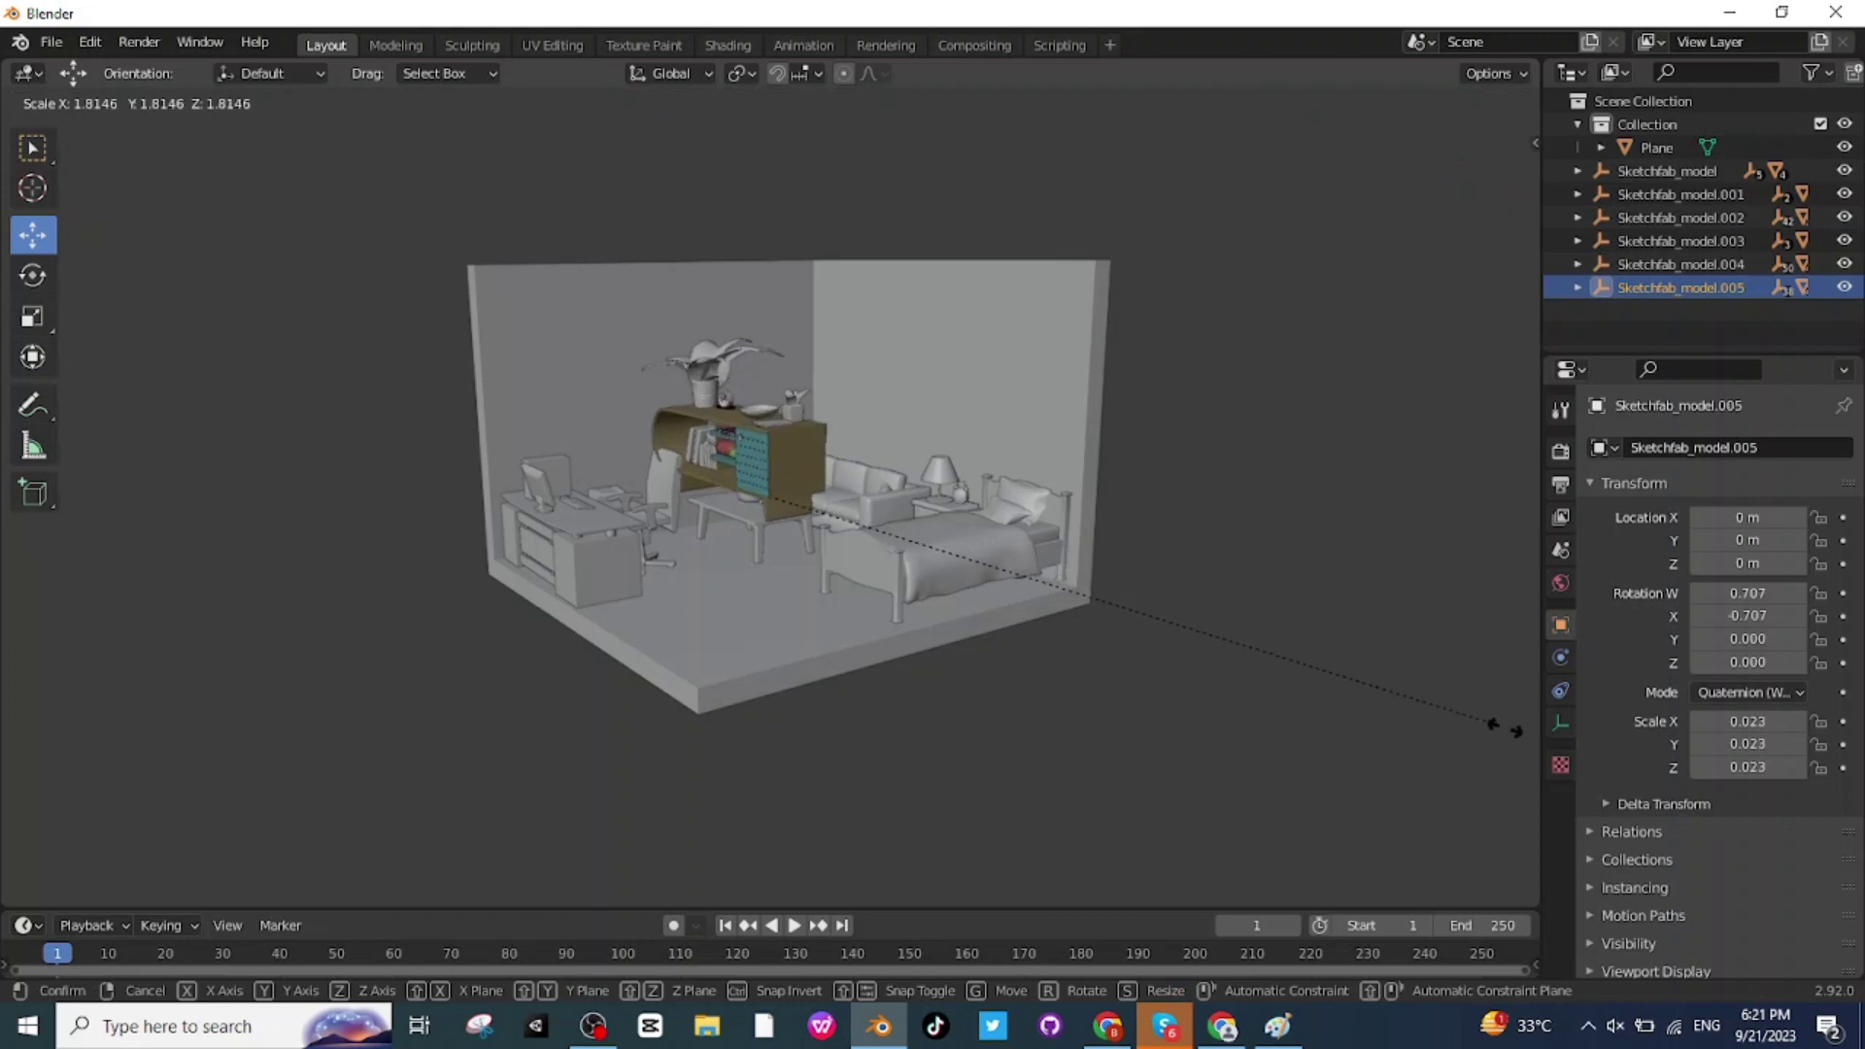
{"action": "left_click", "coordinate": [1445, 707]}
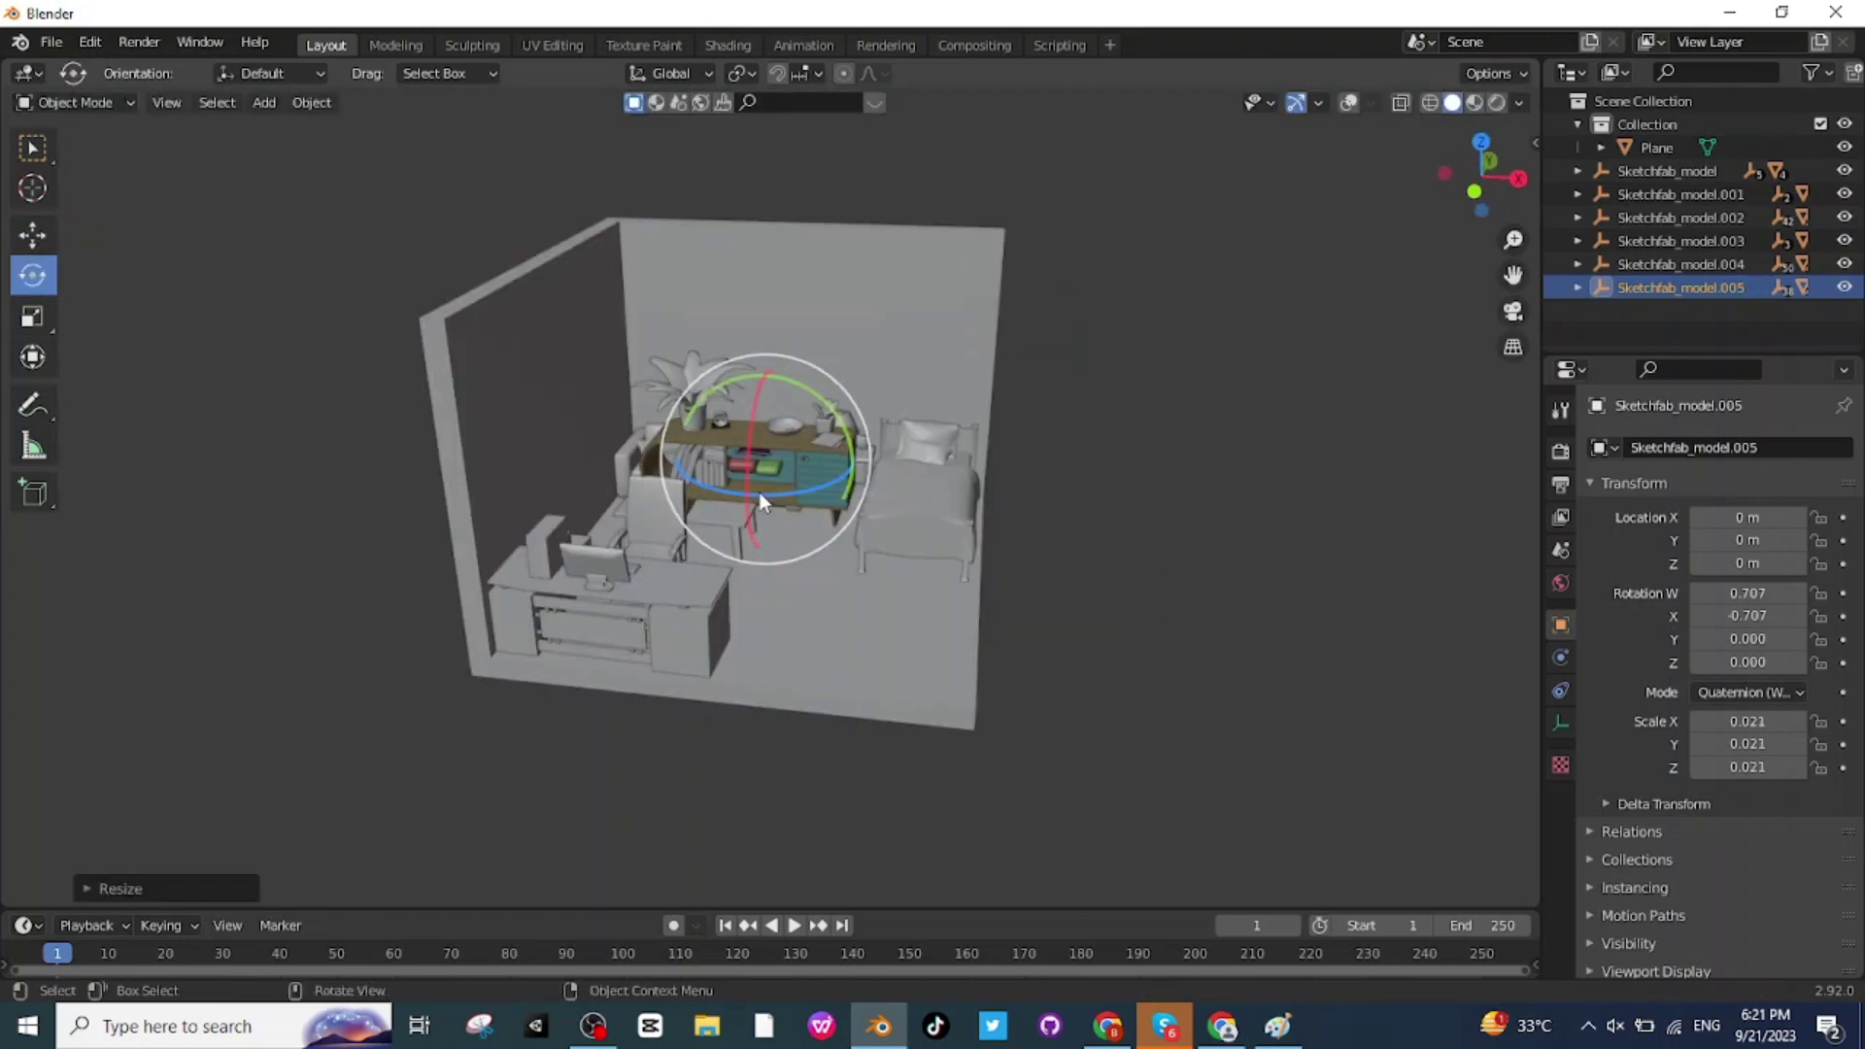
{"action": "left_click_drag", "start_coordinate": [759, 492], "coordinate": [821, 519]}
Step: Move the foyer table to the front edge of the floor at about X 2.38, Y -2.98, Z -1.70 m
{"action": "left_click", "coordinate": [32, 235]}
{"action": "middle_click_drag", "start_coordinate": [1210, 662], "coordinate": [1030, 649]}
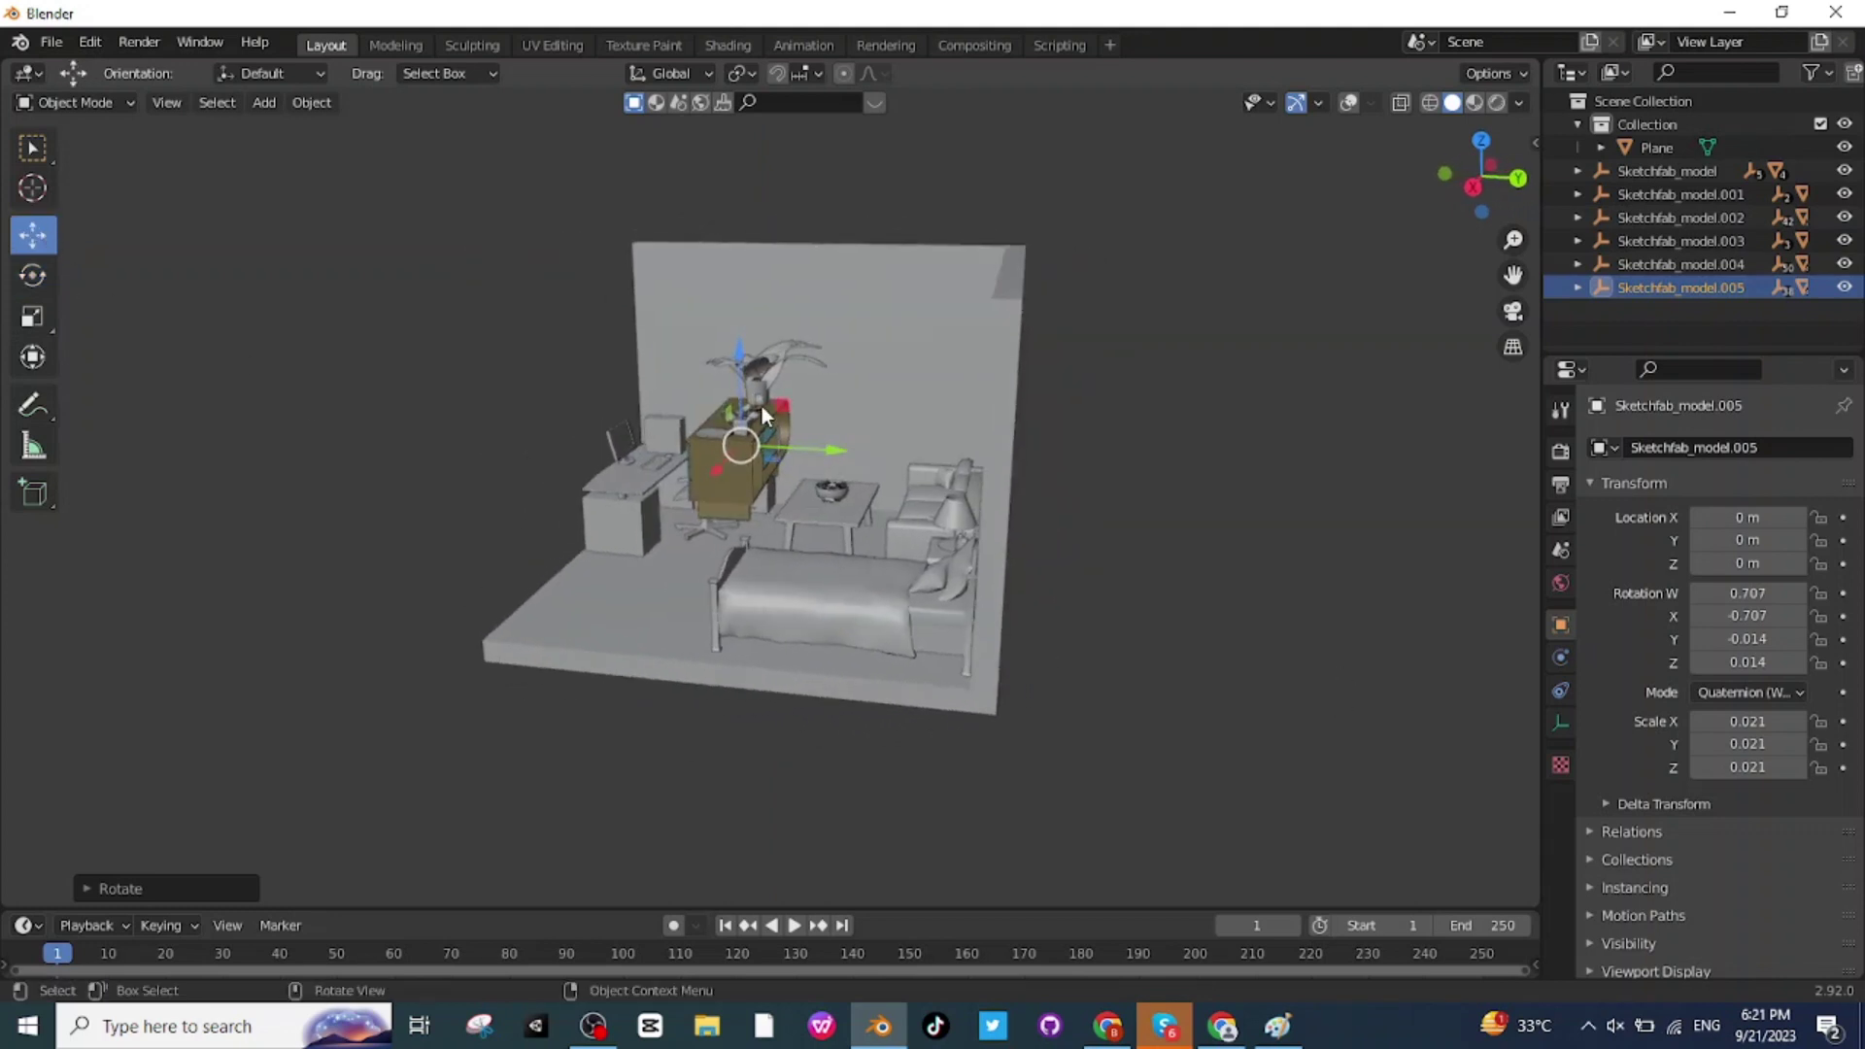
{"action": "left_click_drag", "start_coordinate": [741, 359], "coordinate": [759, 474]}
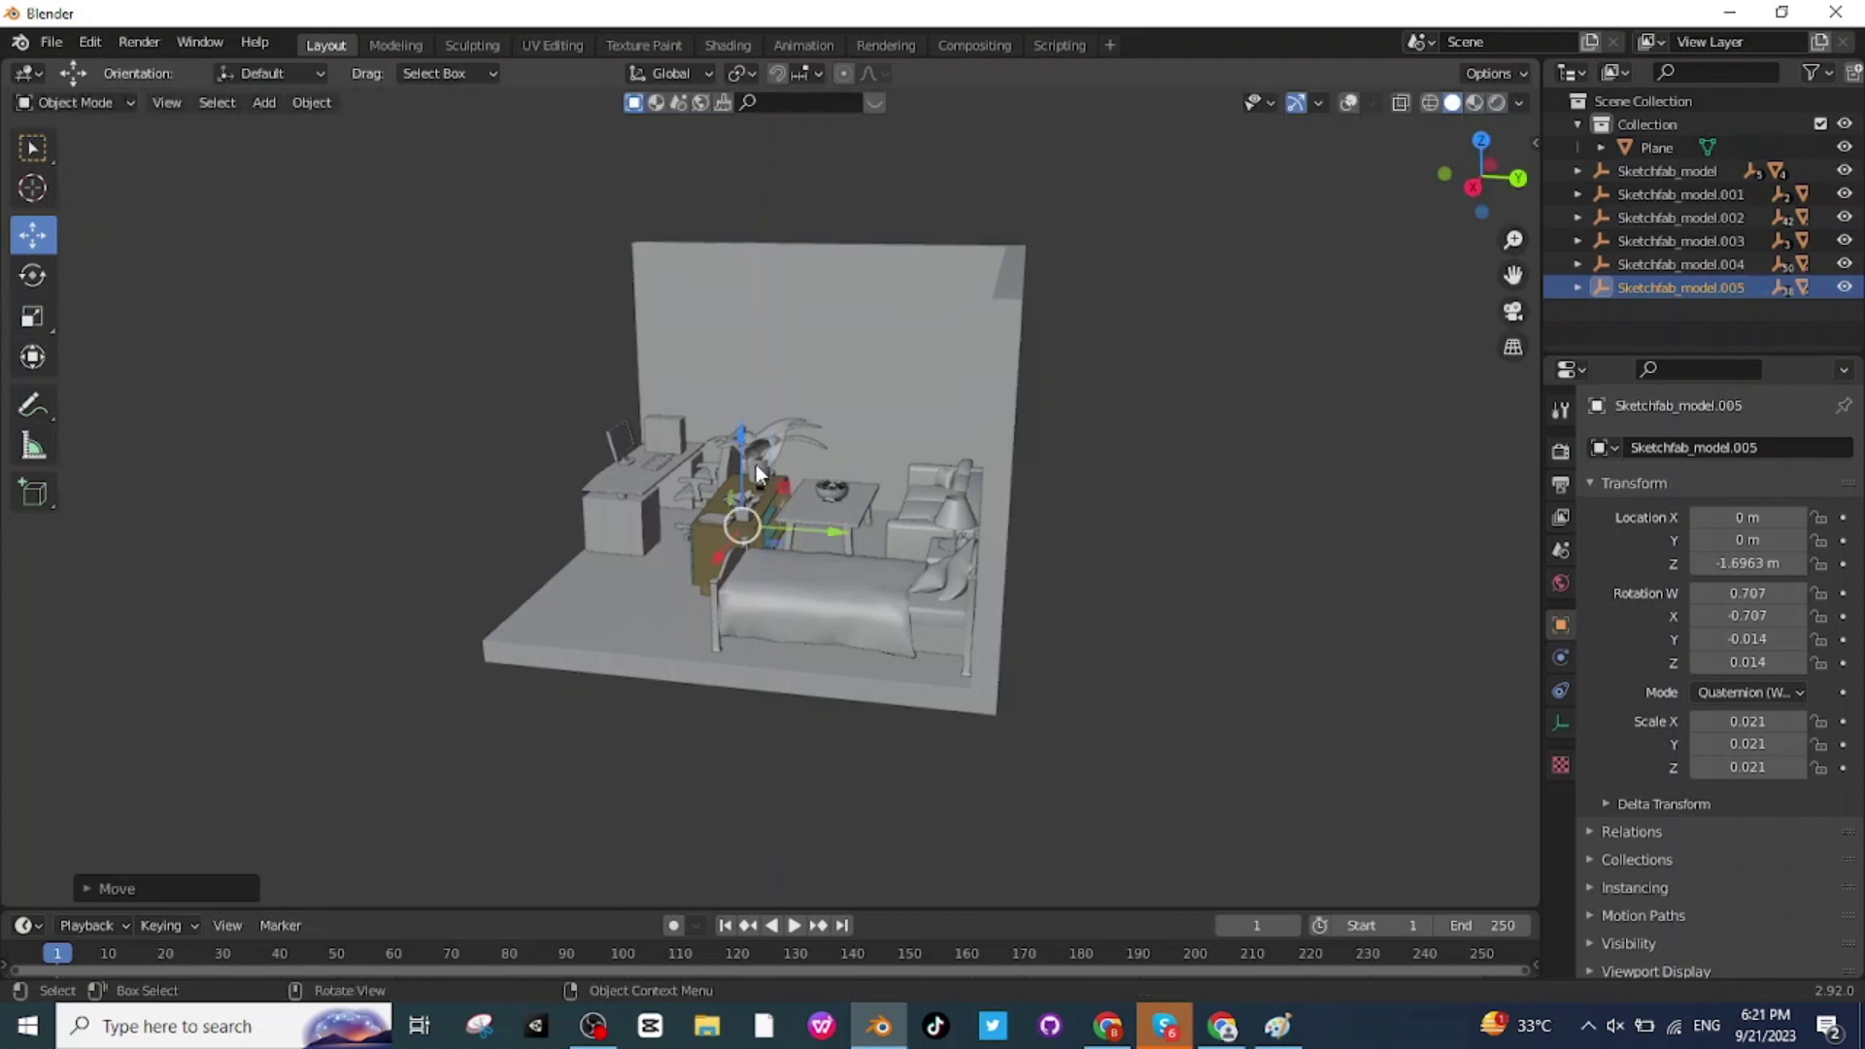
{"action": "left_click_drag", "start_coordinate": [838, 535], "coordinate": [707, 530]}
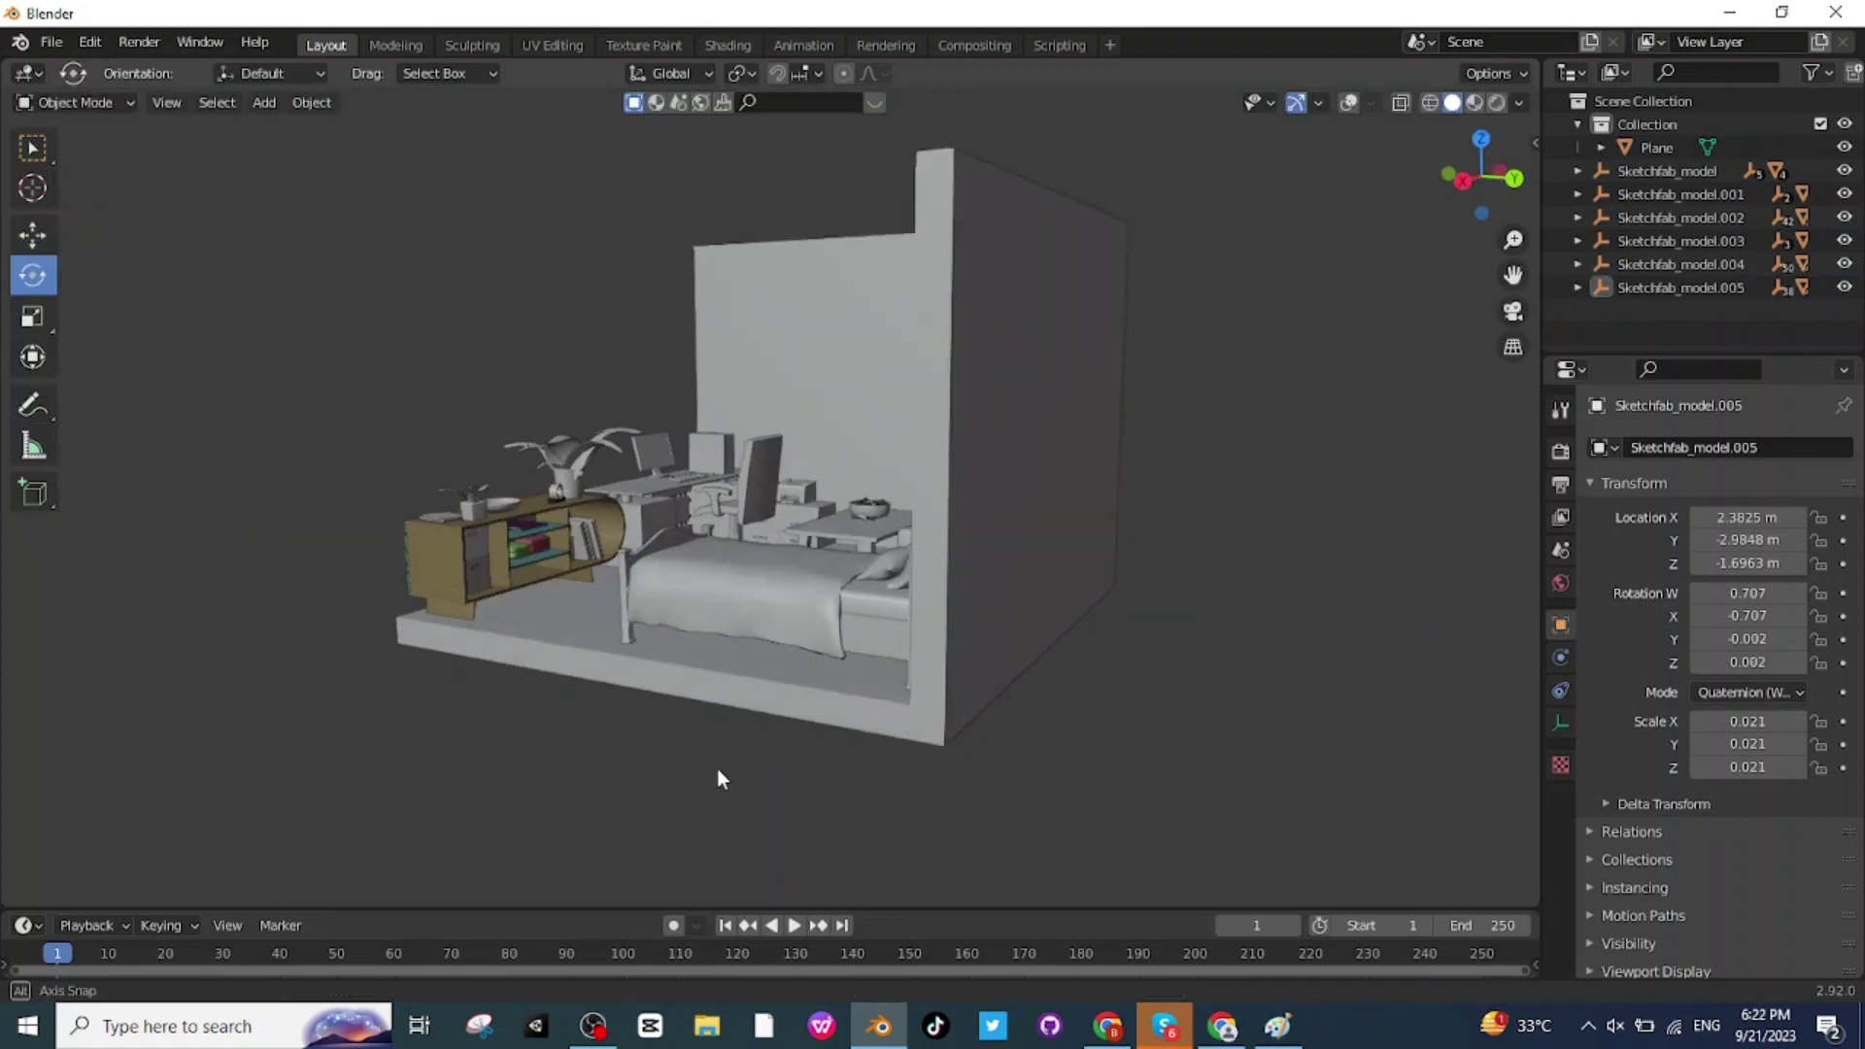
{"action": "middle_click_drag", "start_coordinate": [716, 770], "coordinate": [346, 457]}
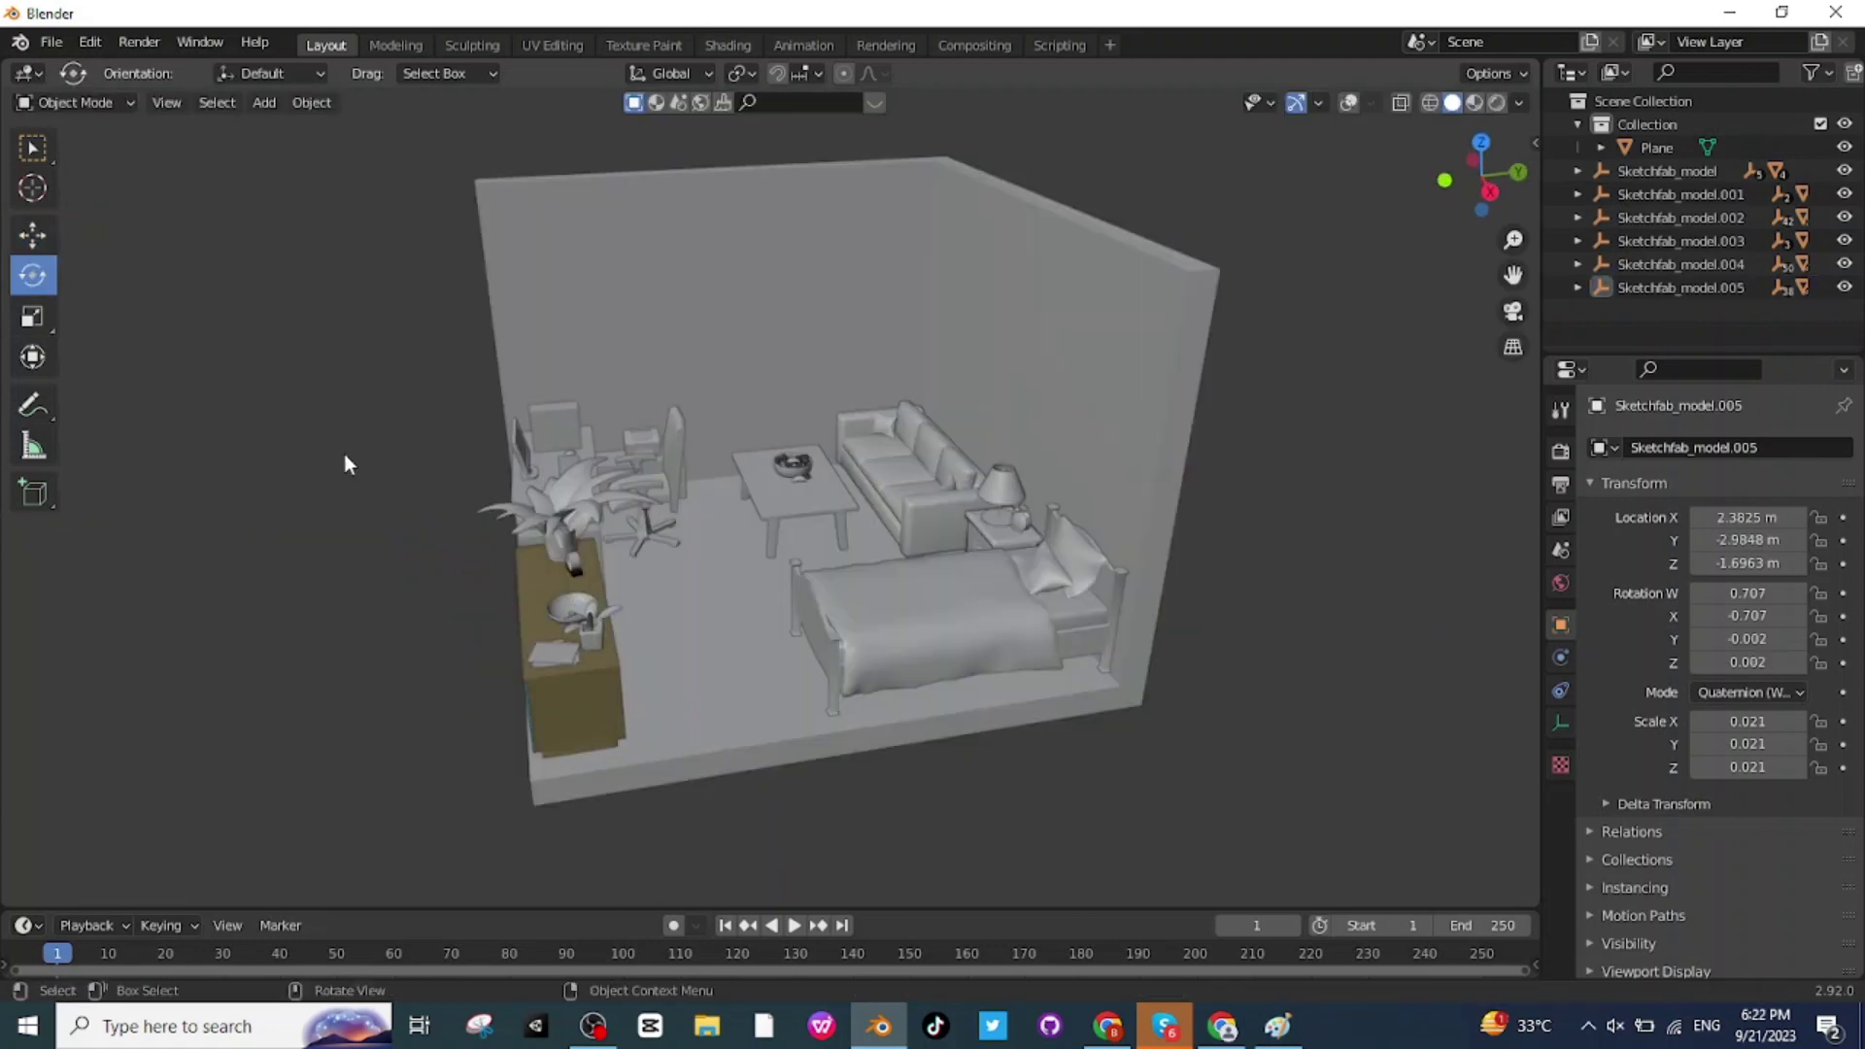
Step: Import the glTF 2.0 model modern_chair.glb from the Downloads folder
{"action": "left_click", "coordinate": [44, 42]}
{"action": "mouse_move", "coordinate": [156, 357]}
{"action": "left_click", "coordinate": [464, 507]}
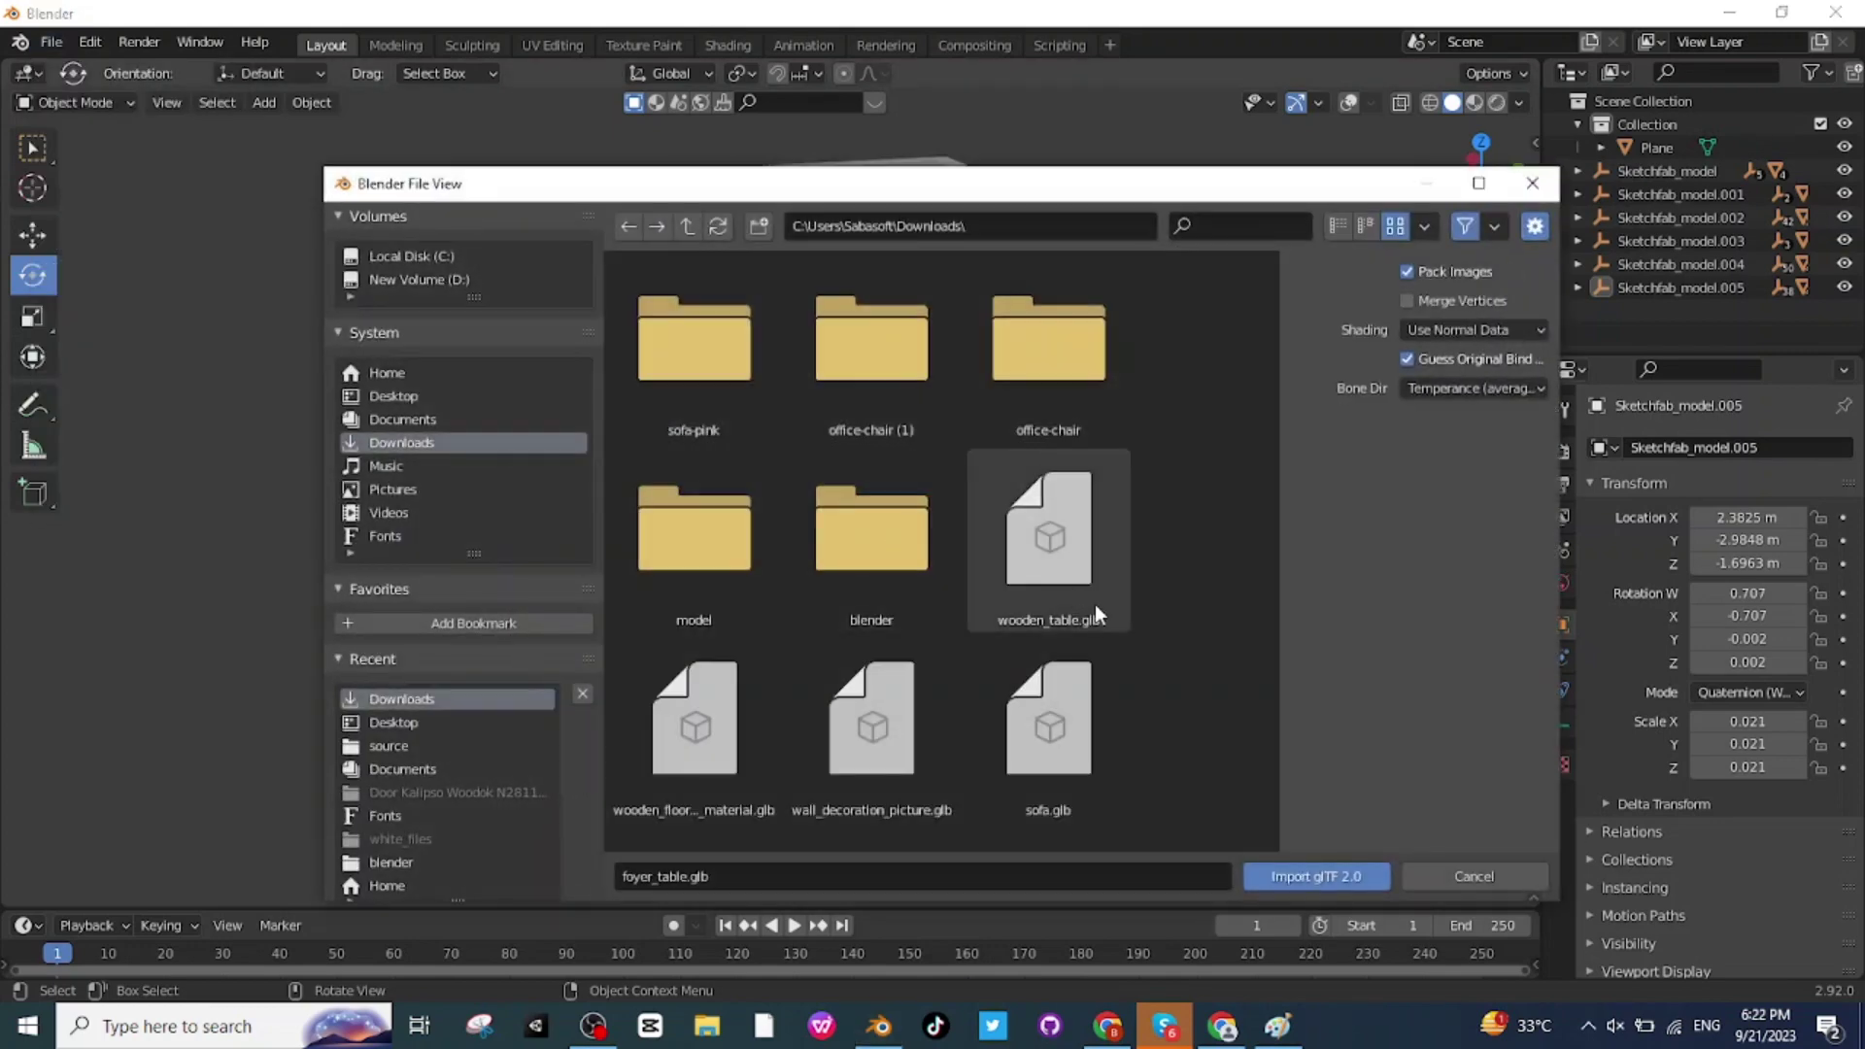
{"action": "double_click", "coordinate": [1094, 604]}
Step: Enlarge the modern chair to a scale of about 3.03 and move it to about X 3.59, Y -1.64, Z -1.35 m
{"action": "key", "text": "s"}
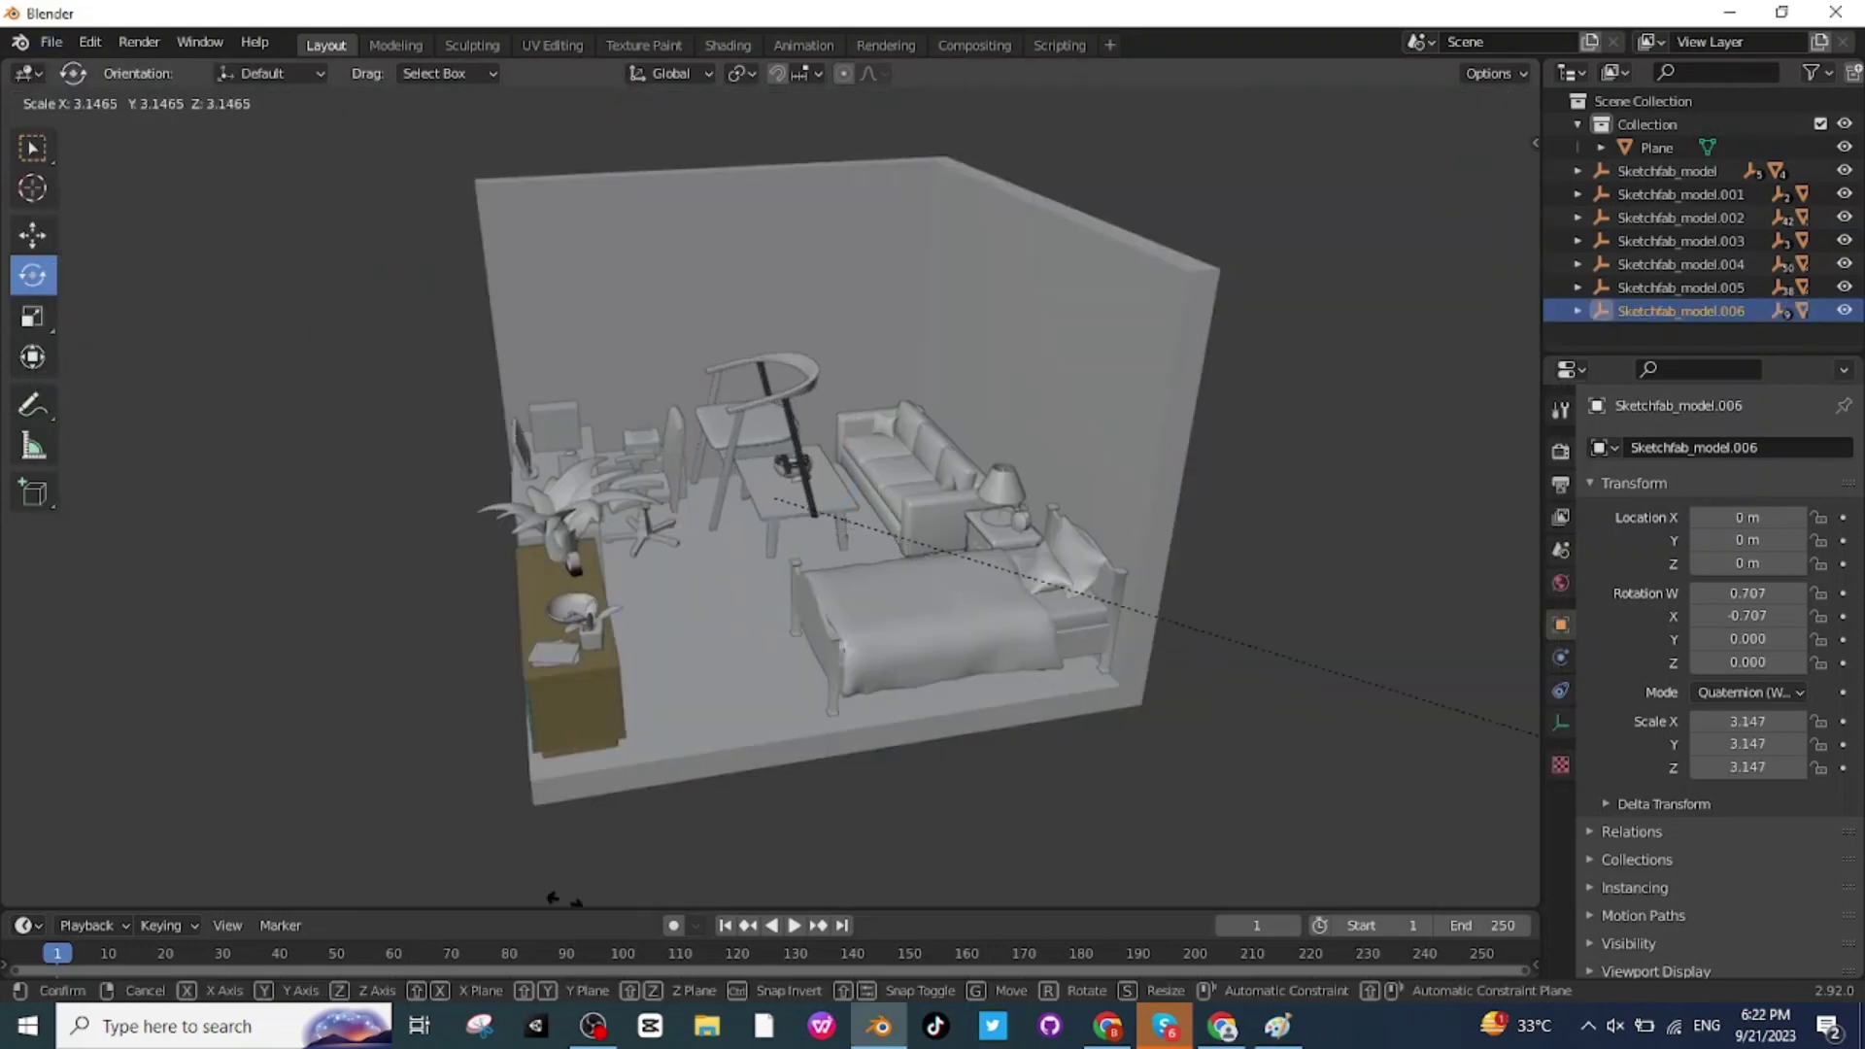
{"action": "left_click", "coordinate": [702, 95]}
{"action": "left_click", "coordinate": [46, 236]}
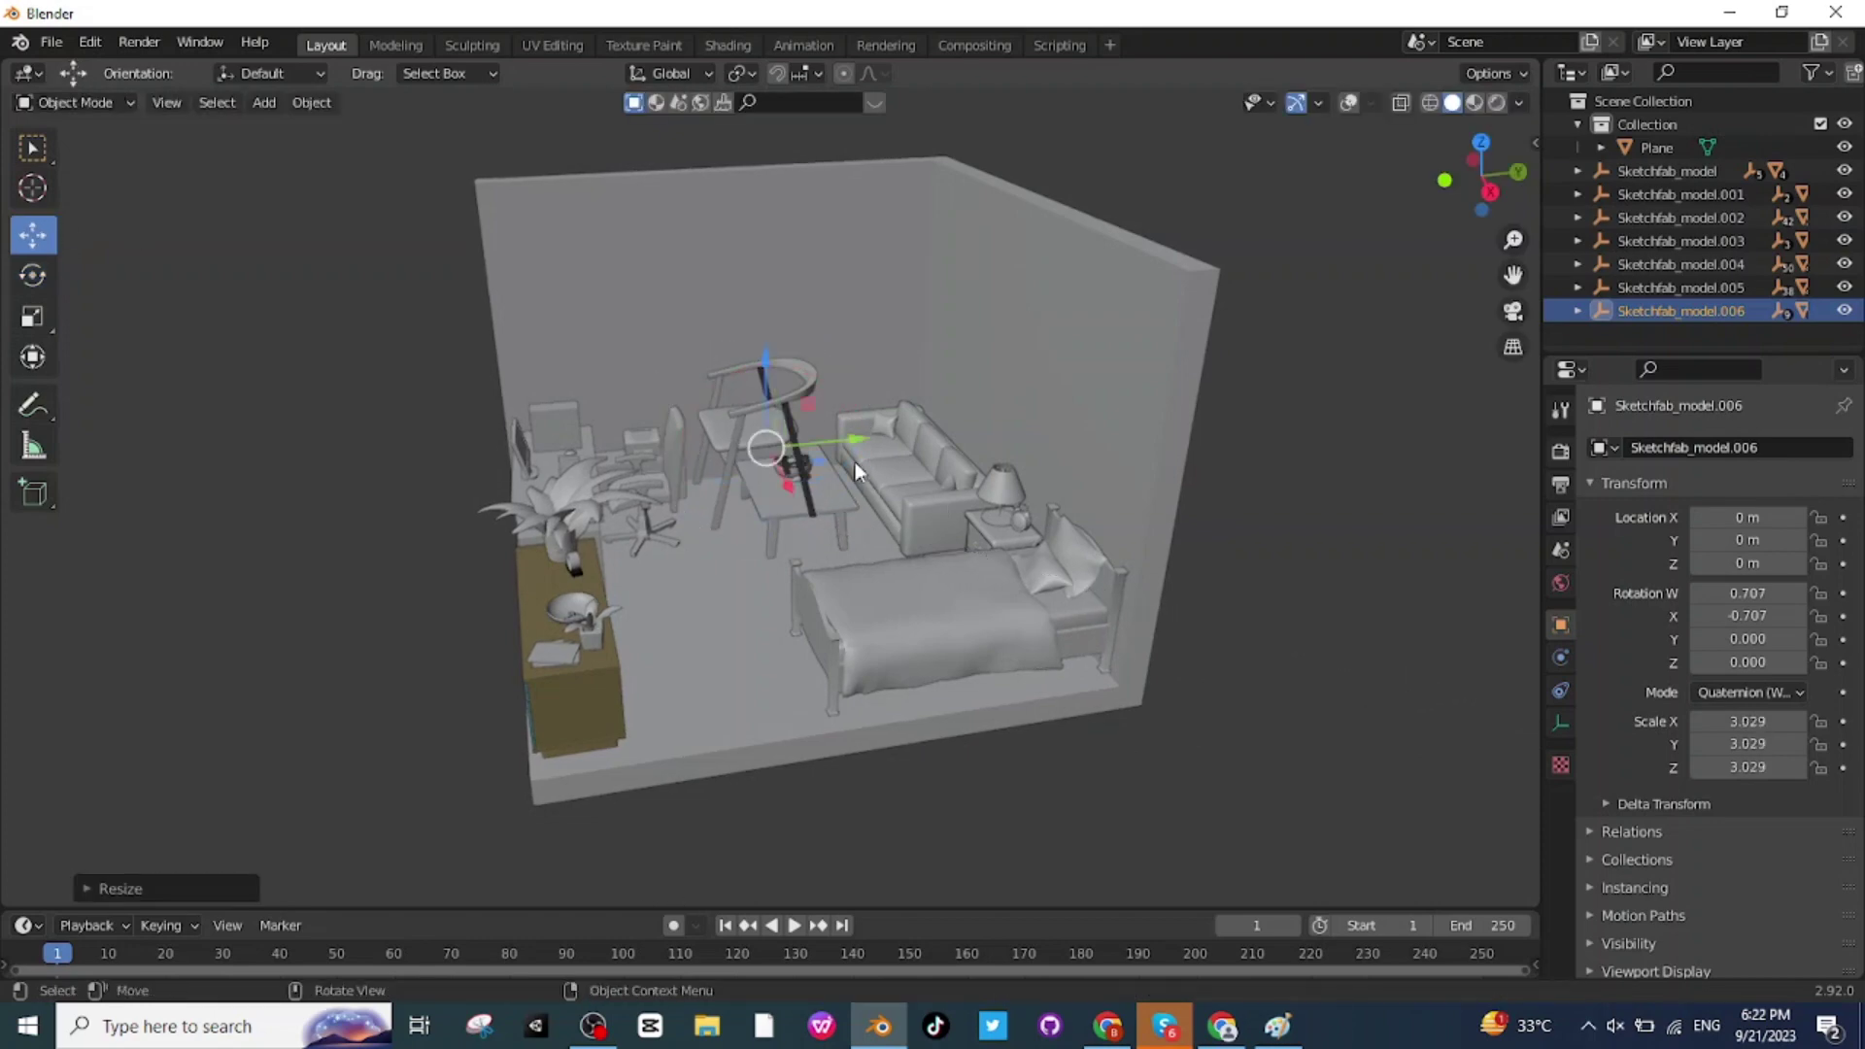
{"action": "left_click_drag", "start_coordinate": [794, 499], "coordinate": [849, 616]}
{"action": "left_click_drag", "start_coordinate": [918, 552], "coordinate": [794, 547]}
{"action": "middle_click_drag", "start_coordinate": [788, 544], "coordinate": [748, 478]}
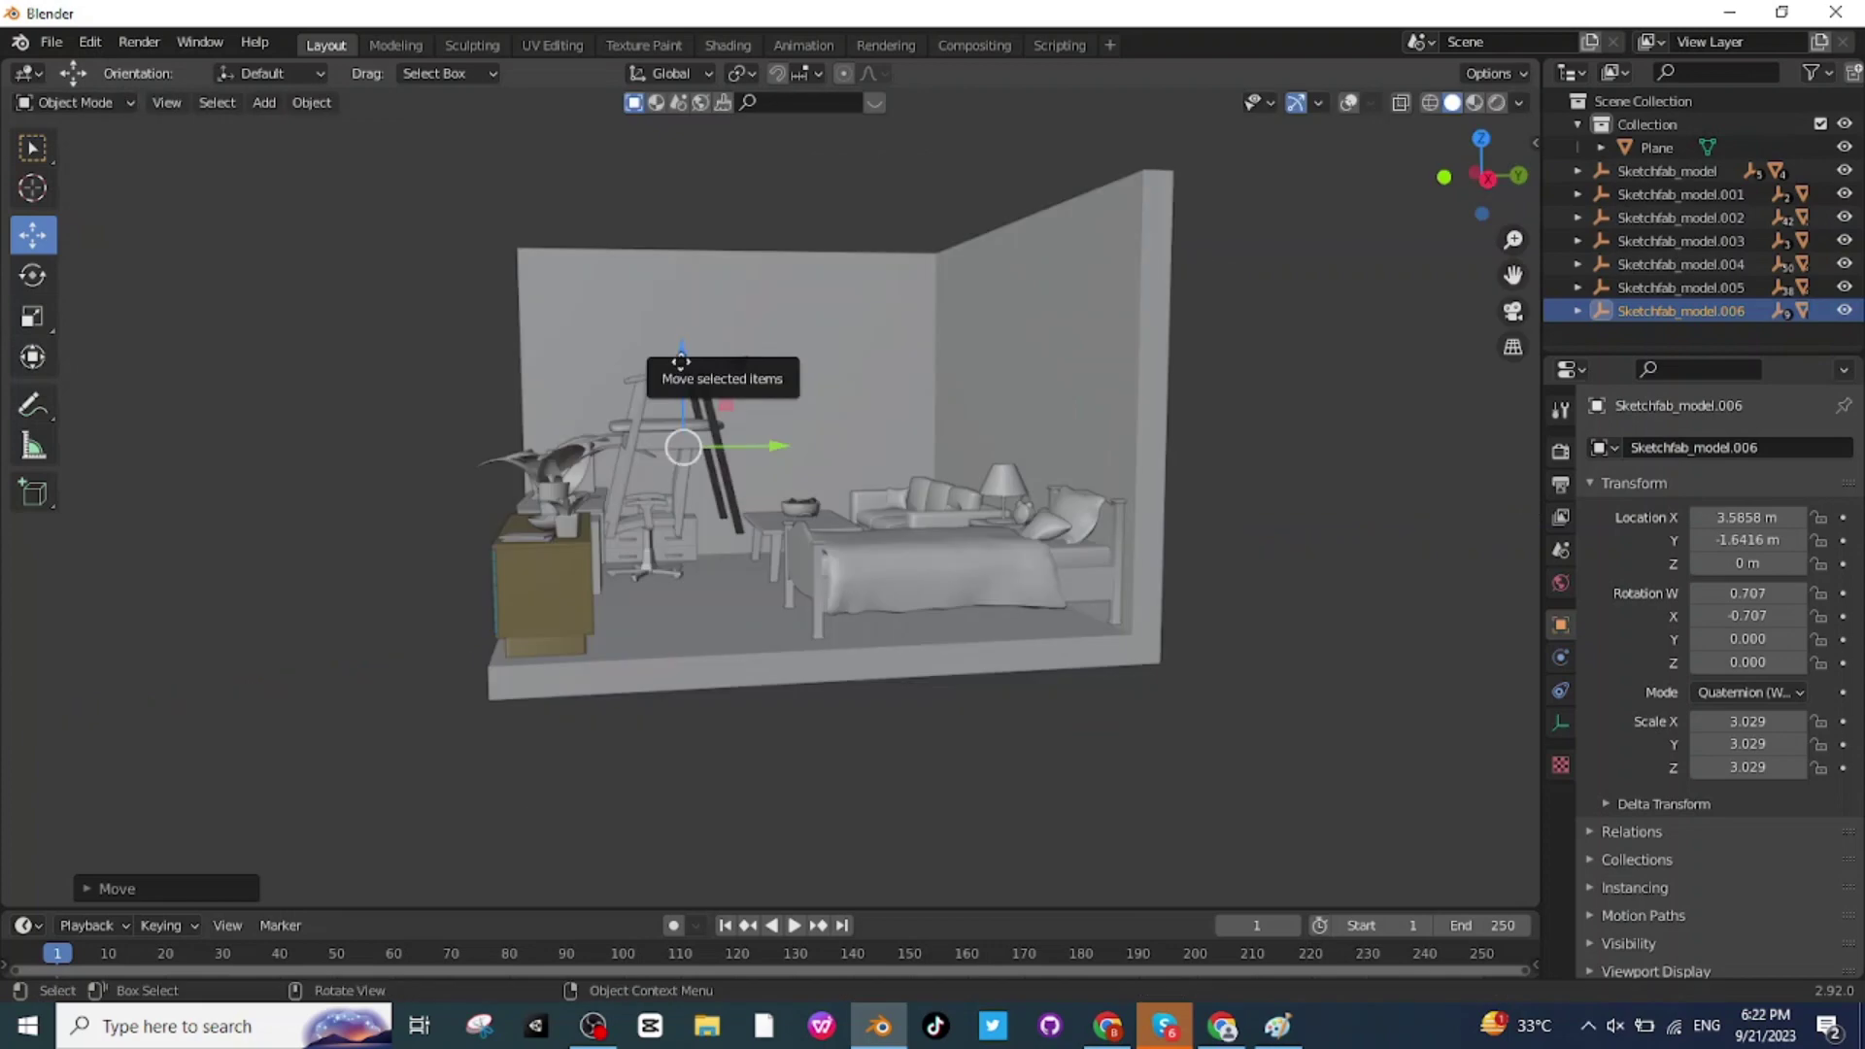
{"action": "left_click_drag", "start_coordinate": [681, 363], "coordinate": [684, 551]}
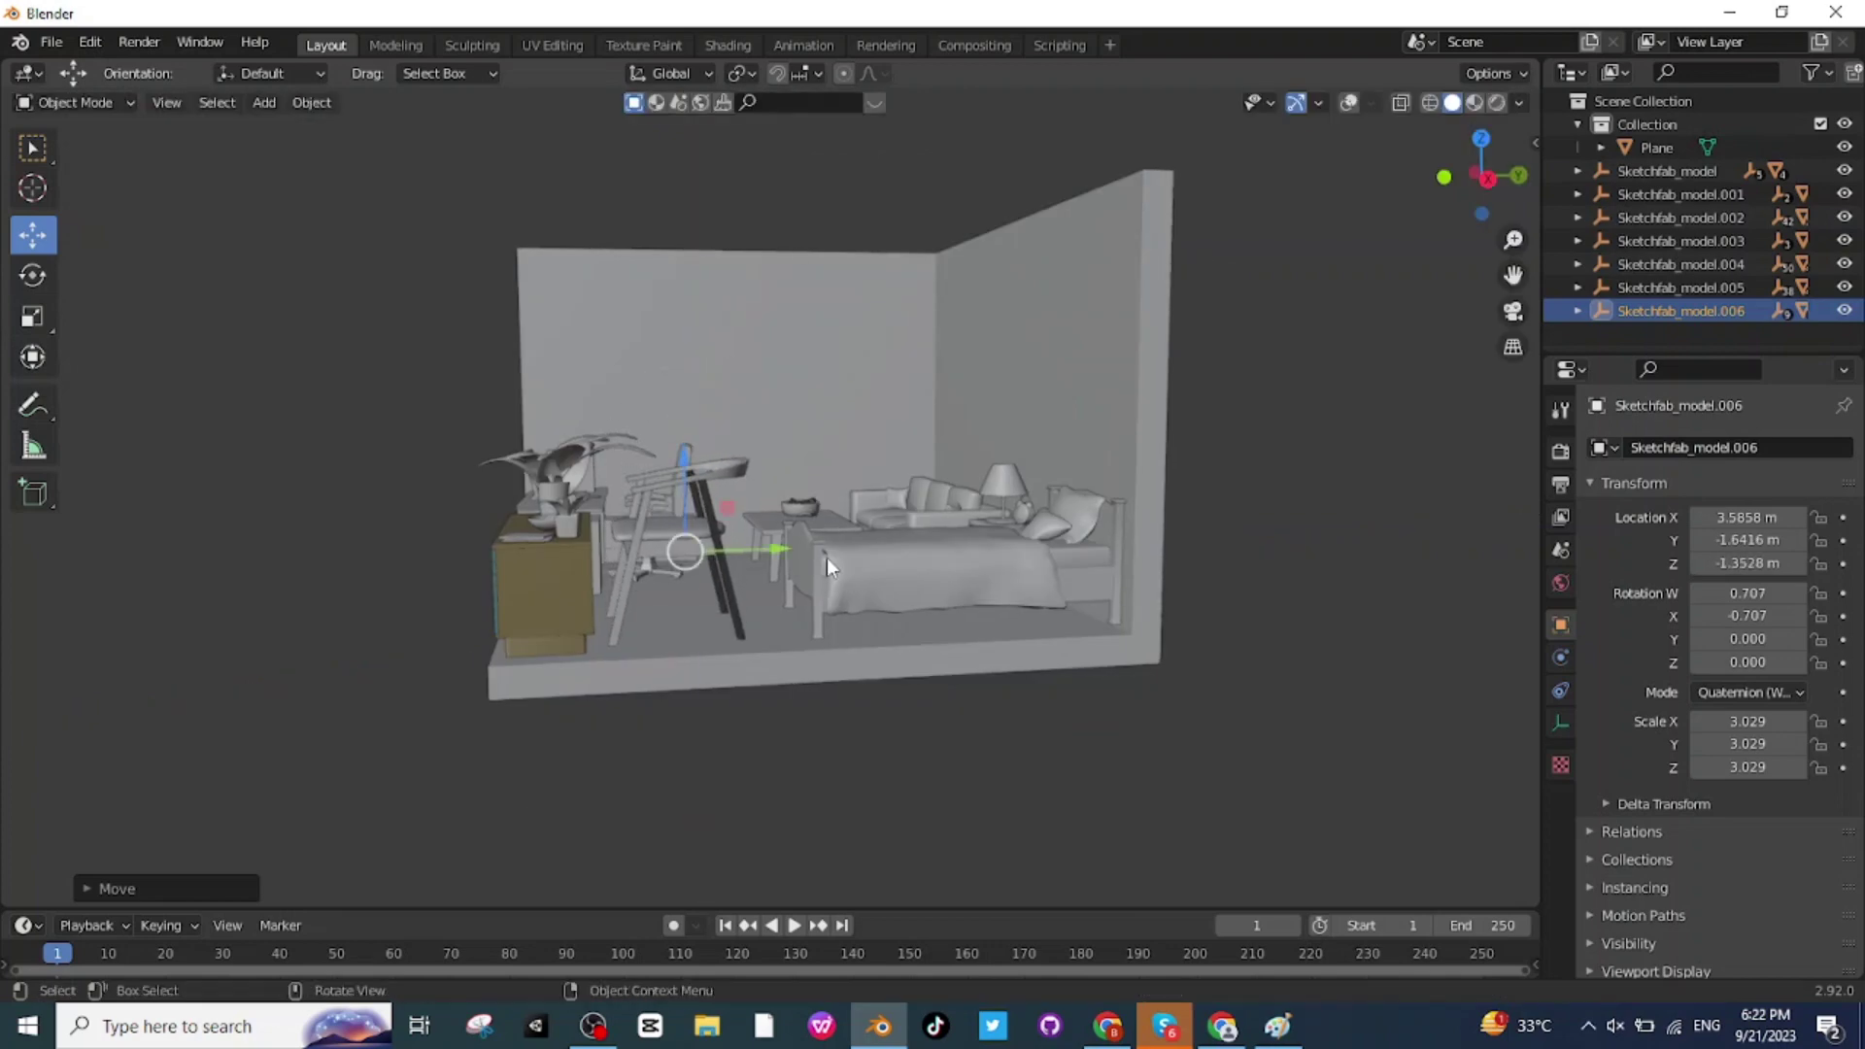
Step: Shrink the modern chair to a scale of about 2.39 and set it behind the foyer table at about X 2.34, Z -1.57 m
{"action": "key", "text": "s"}
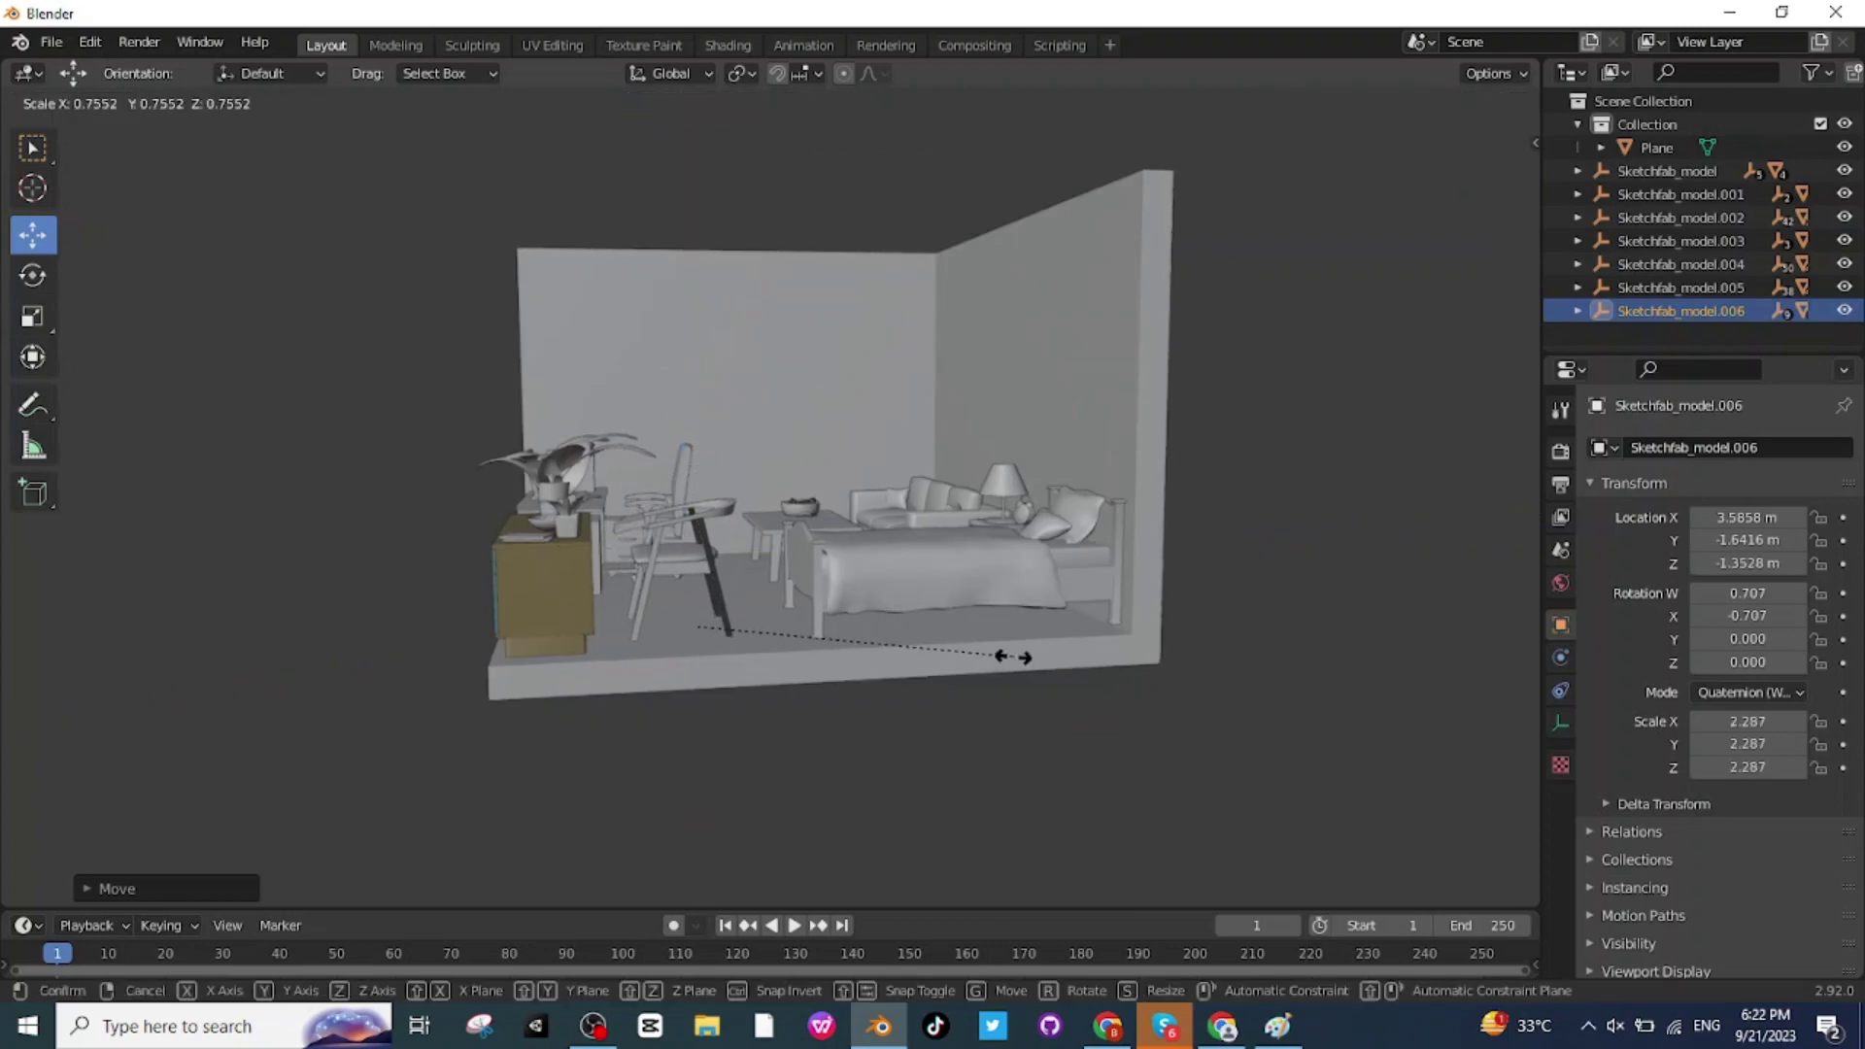
{"action": "left_click", "coordinate": [1020, 658]}
{"action": "middle_click_drag", "start_coordinate": [1020, 658], "coordinate": [967, 427]}
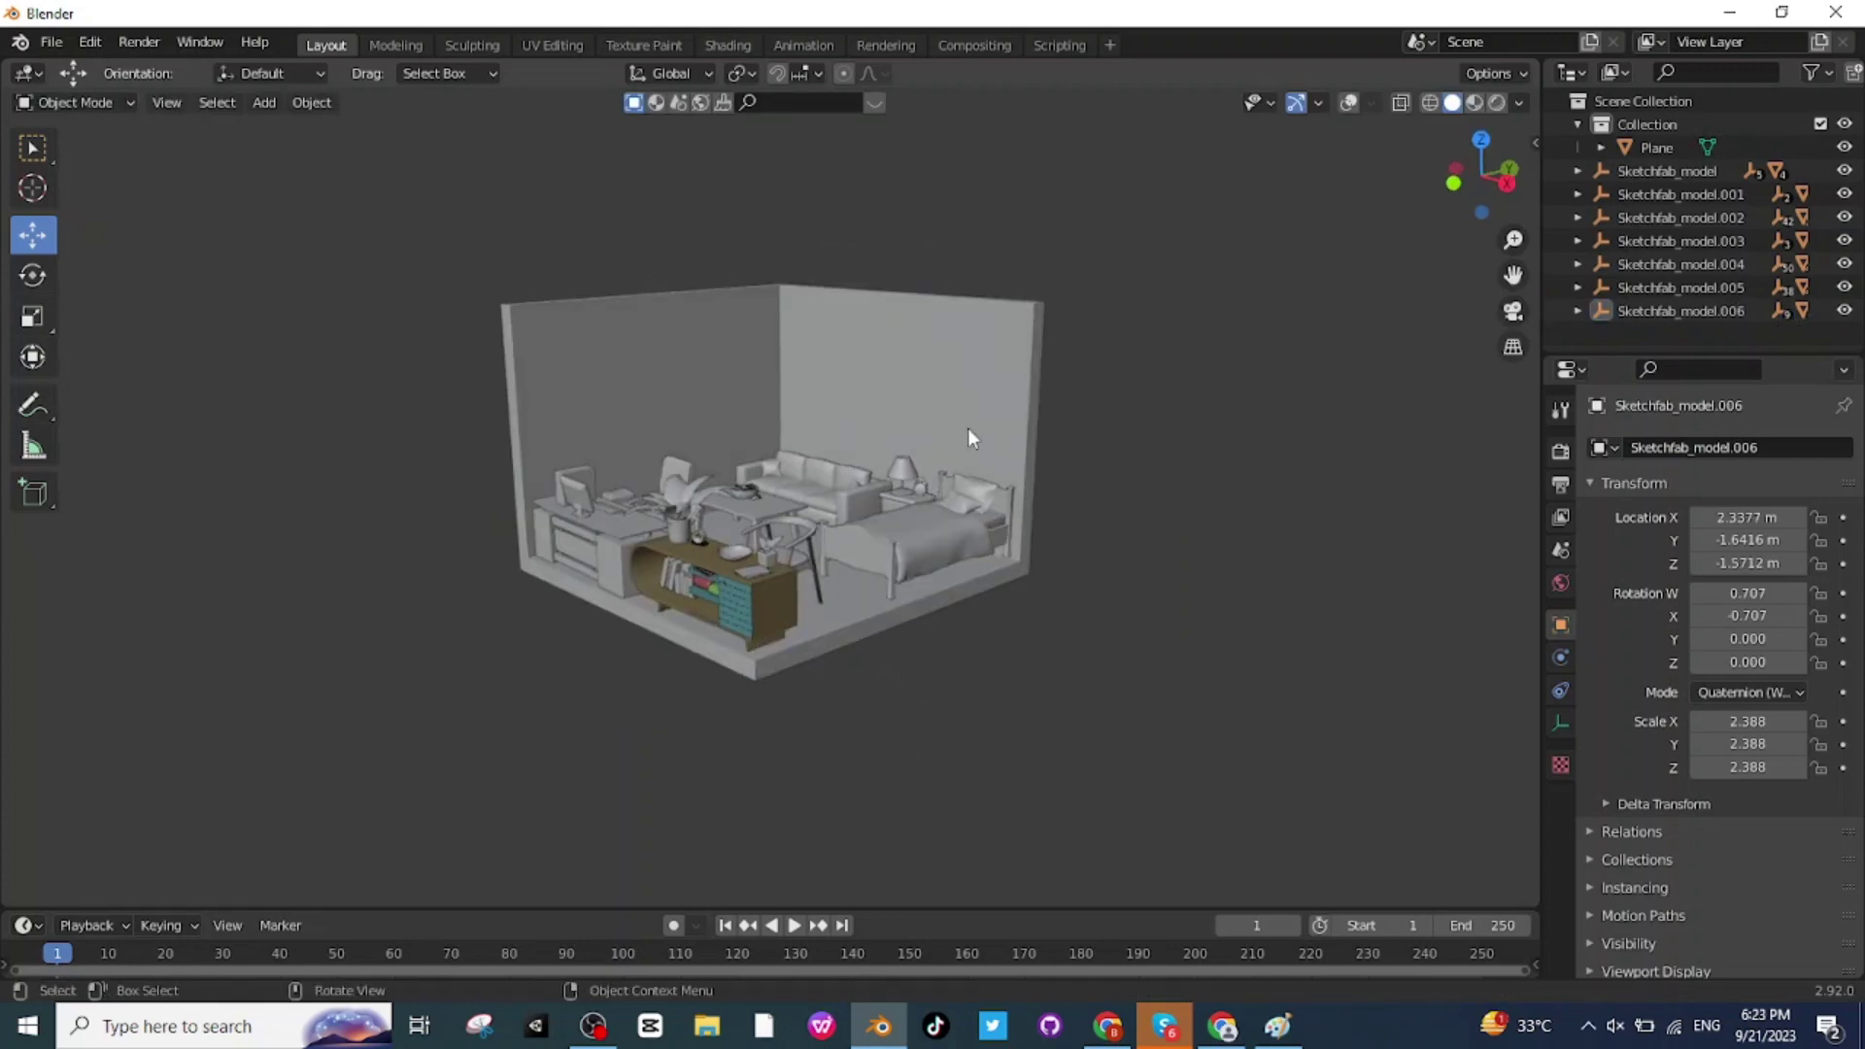
Step: Import the glTF 2.0 model double_window.glb from the Downloads folder
{"action": "left_click", "coordinate": [48, 42]}
{"action": "mouse_move", "coordinate": [58, 379]}
{"action": "left_click", "coordinate": [321, 593]}
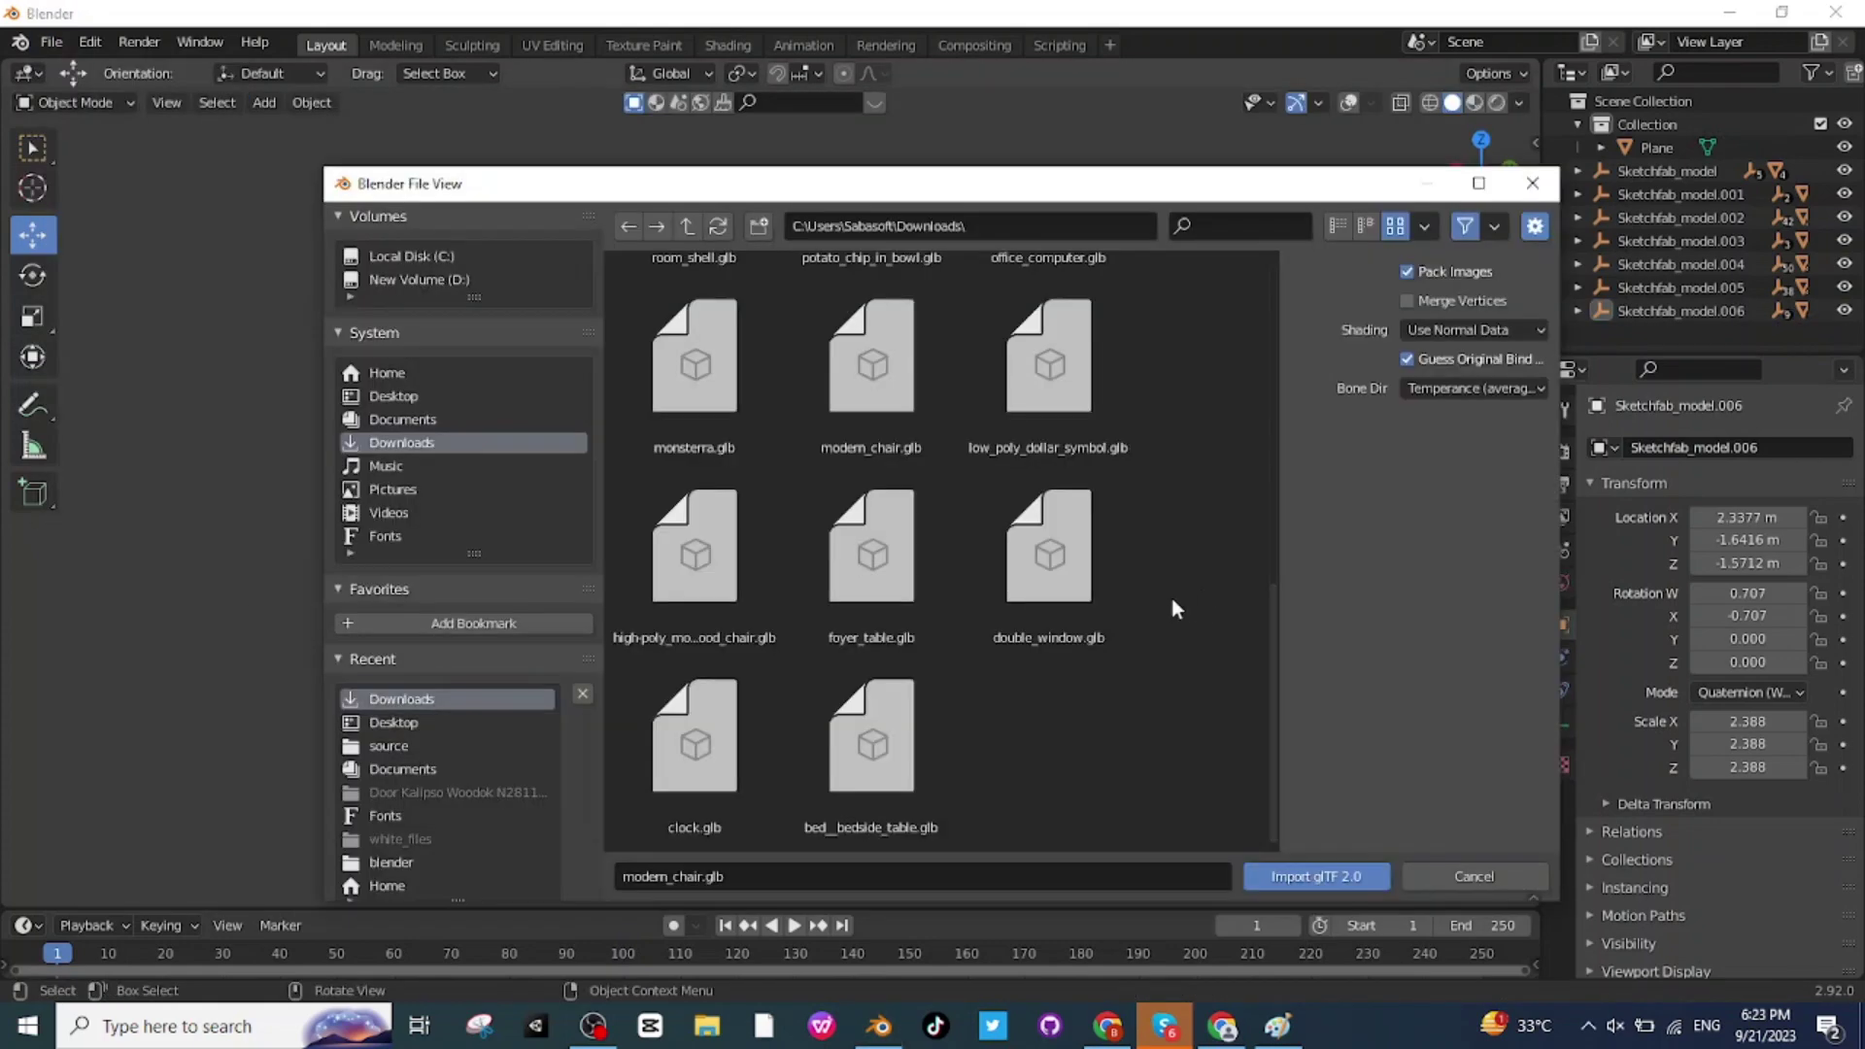
{"action": "left_click", "coordinate": [1033, 563]}
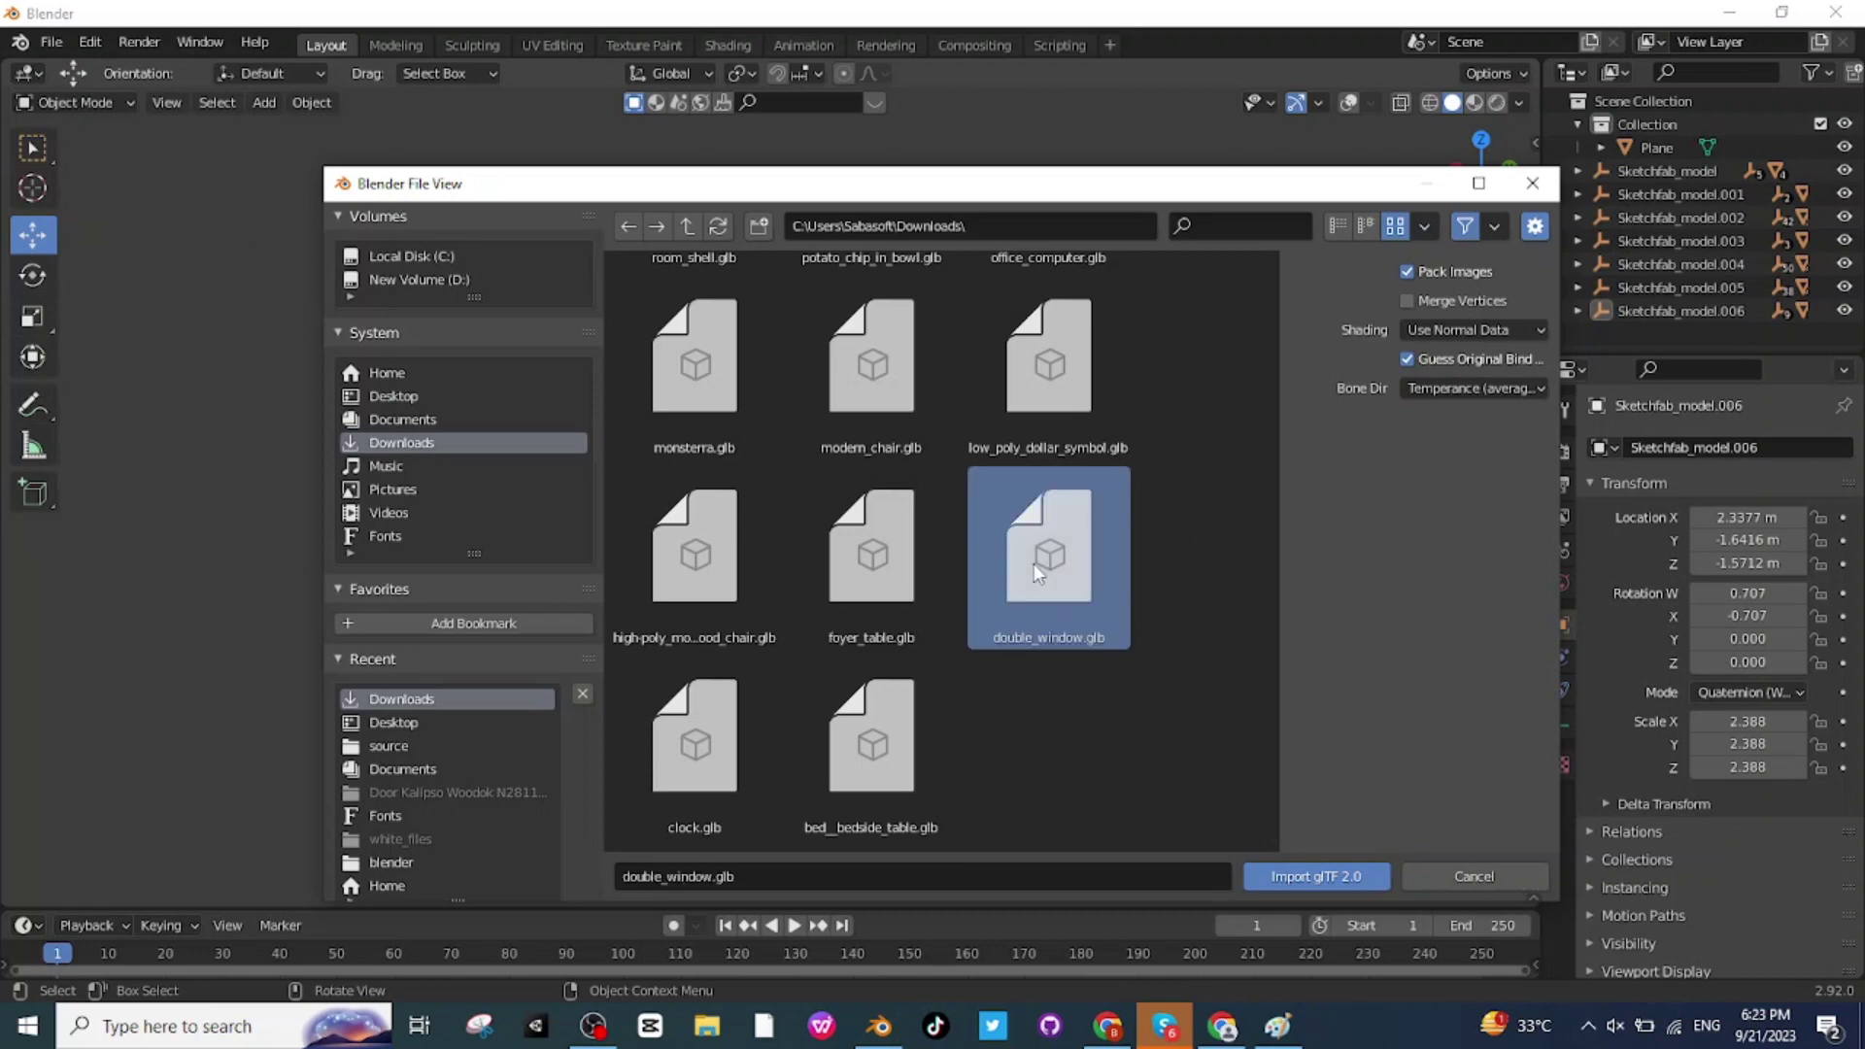
{"action": "left_click", "coordinate": [1304, 875]}
Step: Shrink the double window to a scale of about 0.029 and rotate it a quarter turn around the vertical axis
{"action": "key", "text": "s"}
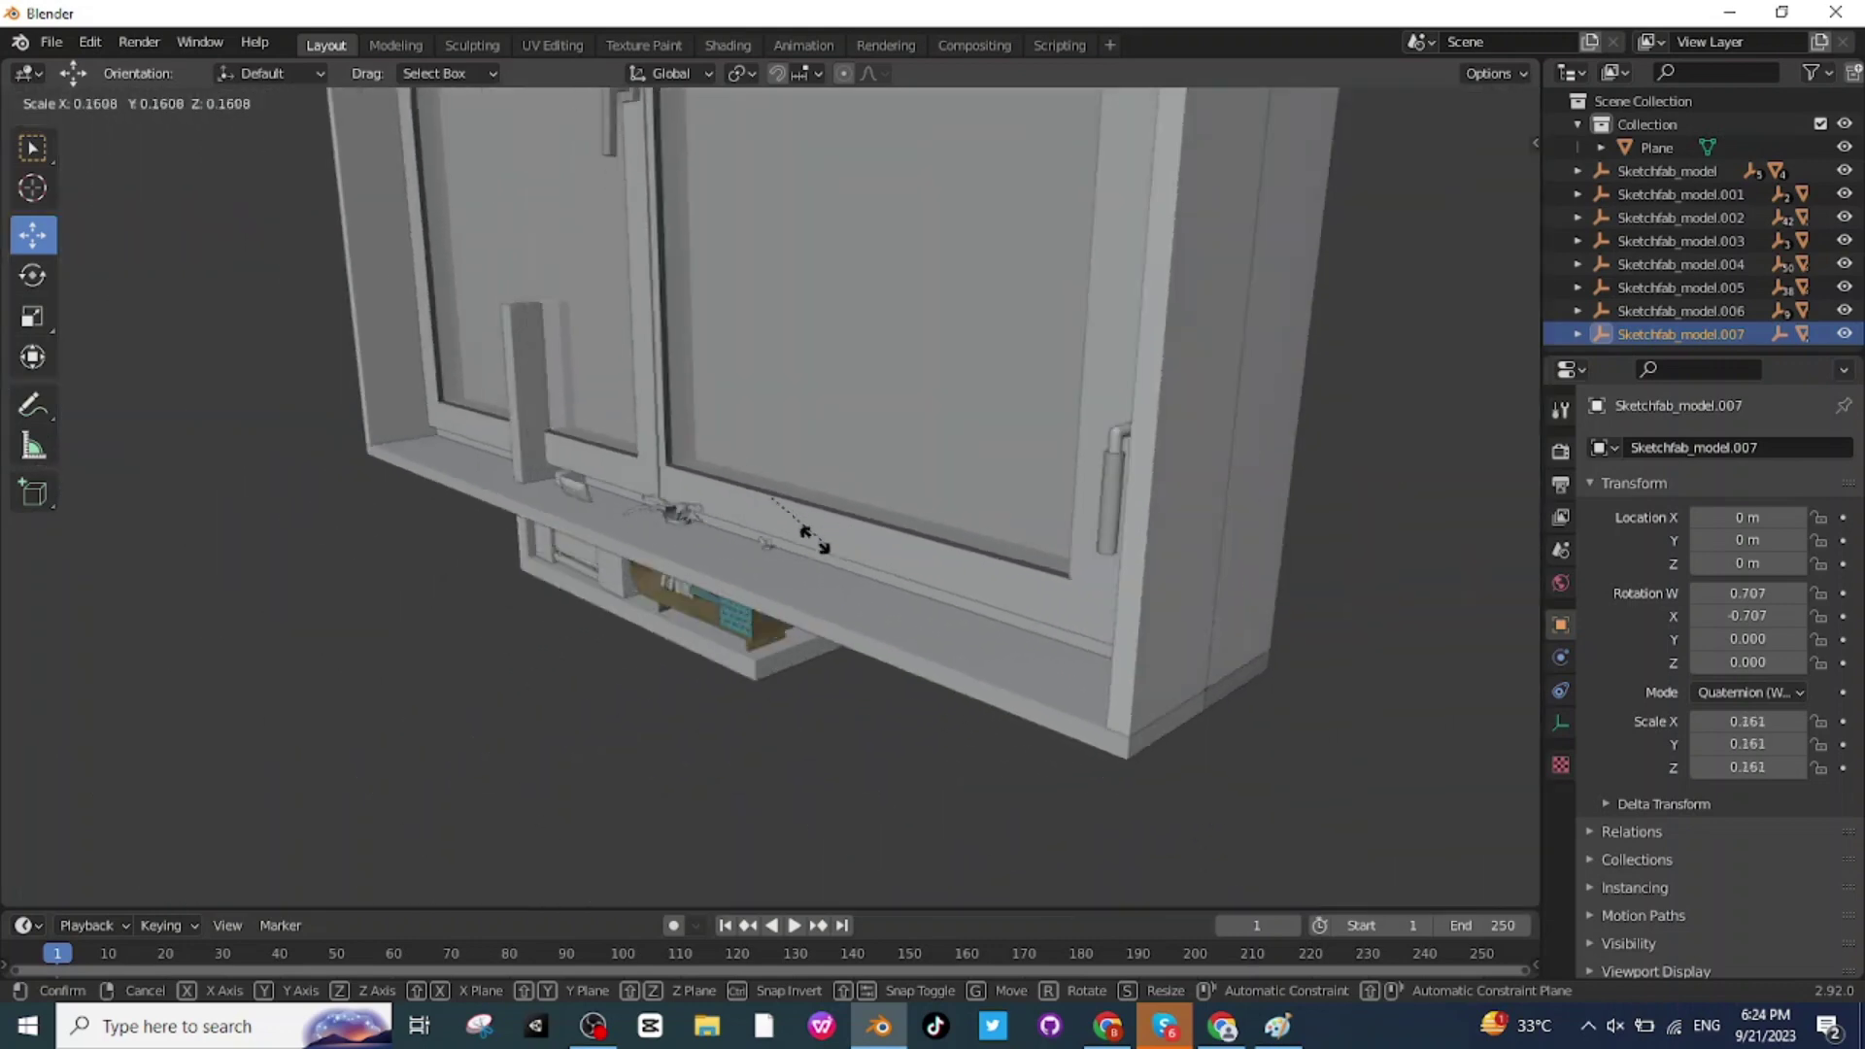
{"action": "left_click", "coordinate": [780, 504]}
{"action": "left_click", "coordinate": [34, 277]}
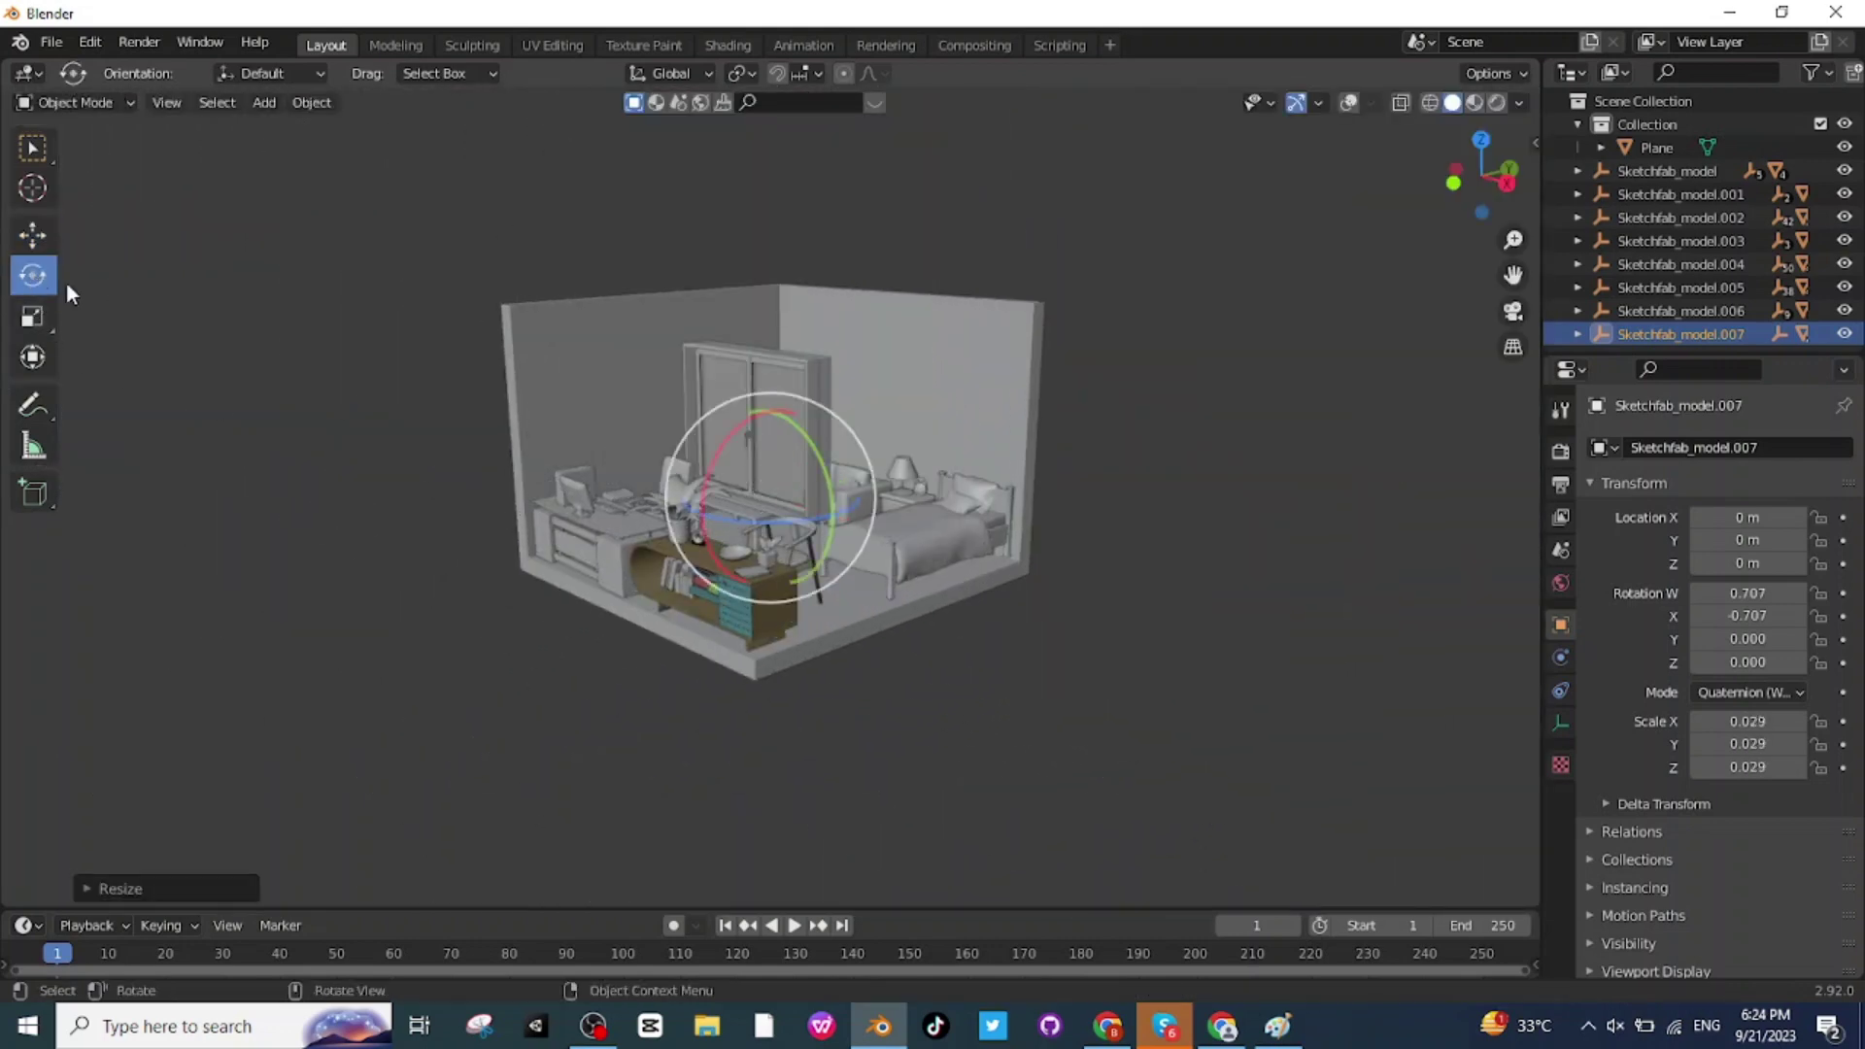
{"action": "left_click_drag", "start_coordinate": [835, 481], "coordinate": [835, 355]}
{"action": "left_click", "coordinate": [39, 236]}
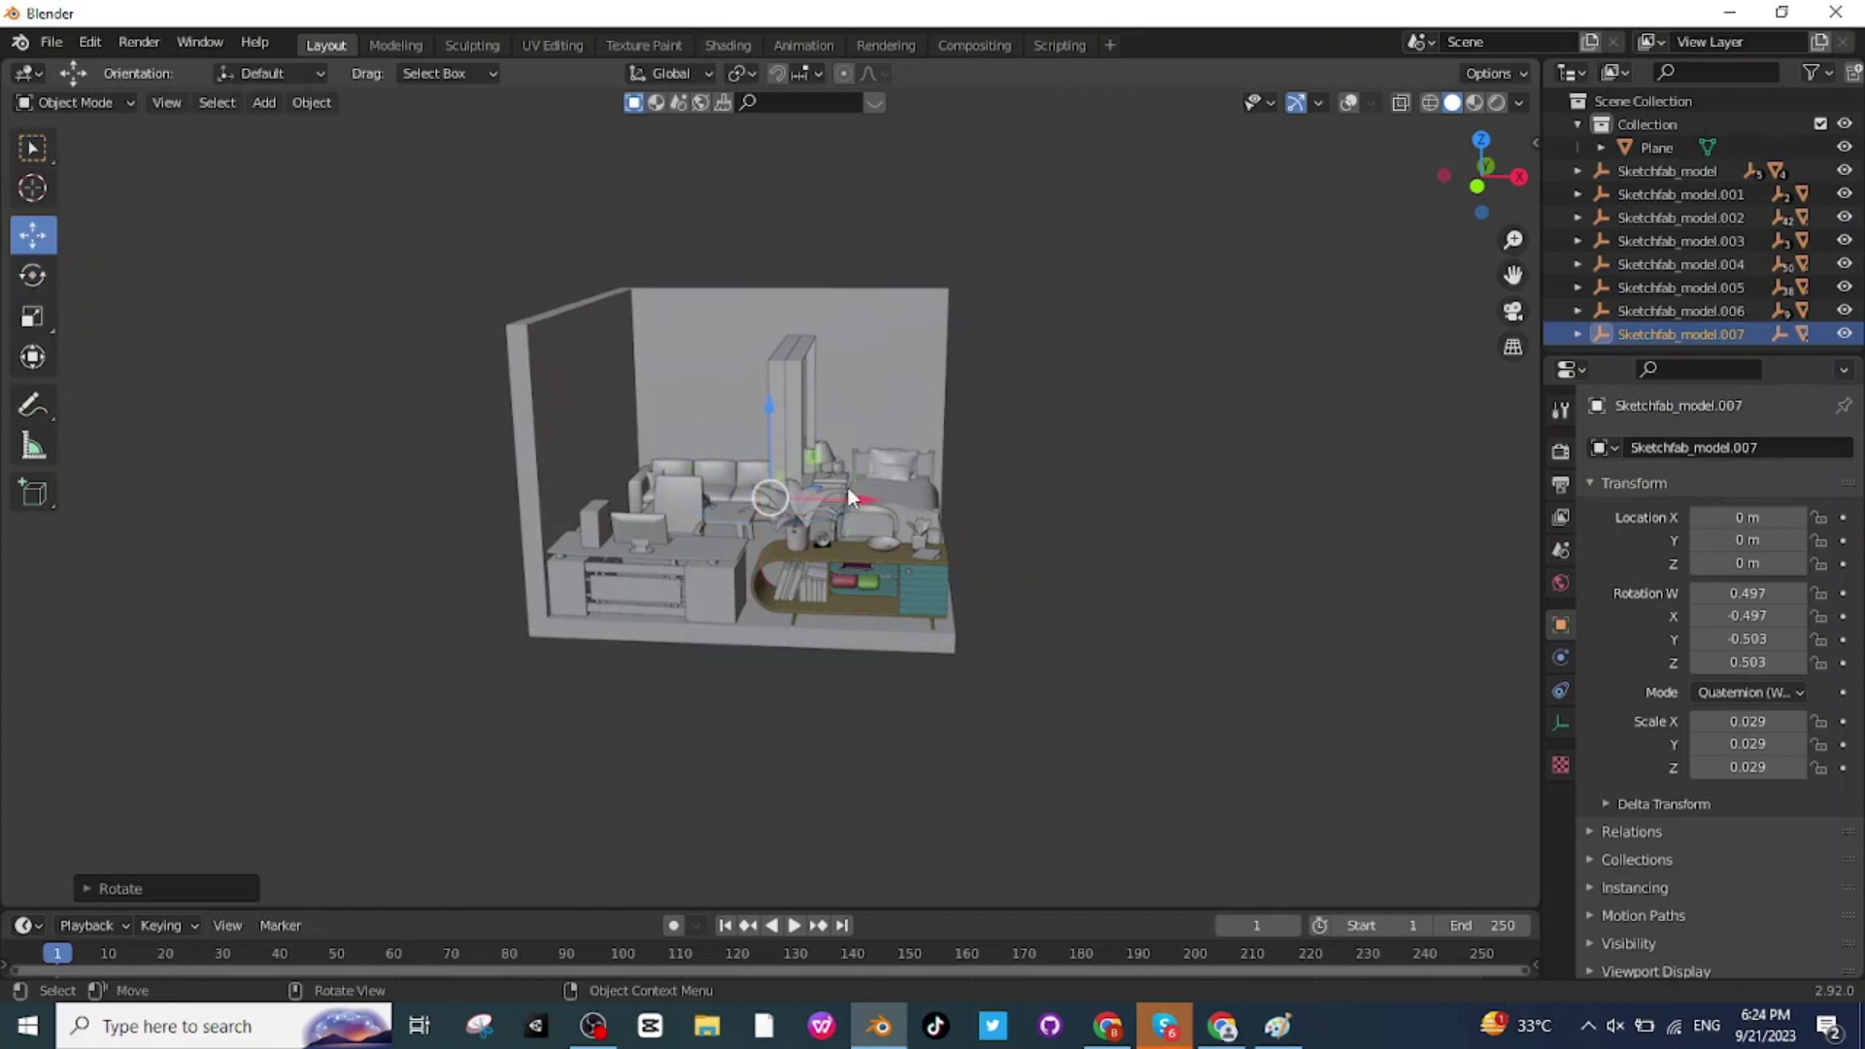
Step: Move the double window onto the side wall behind the desk, at about X -4.72 m, Z 0.70 m
{"action": "left_click_drag", "start_coordinate": [865, 499], "coordinate": [663, 469]}
{"action": "middle_click_drag", "start_coordinate": [1011, 418], "coordinate": [1088, 598]}
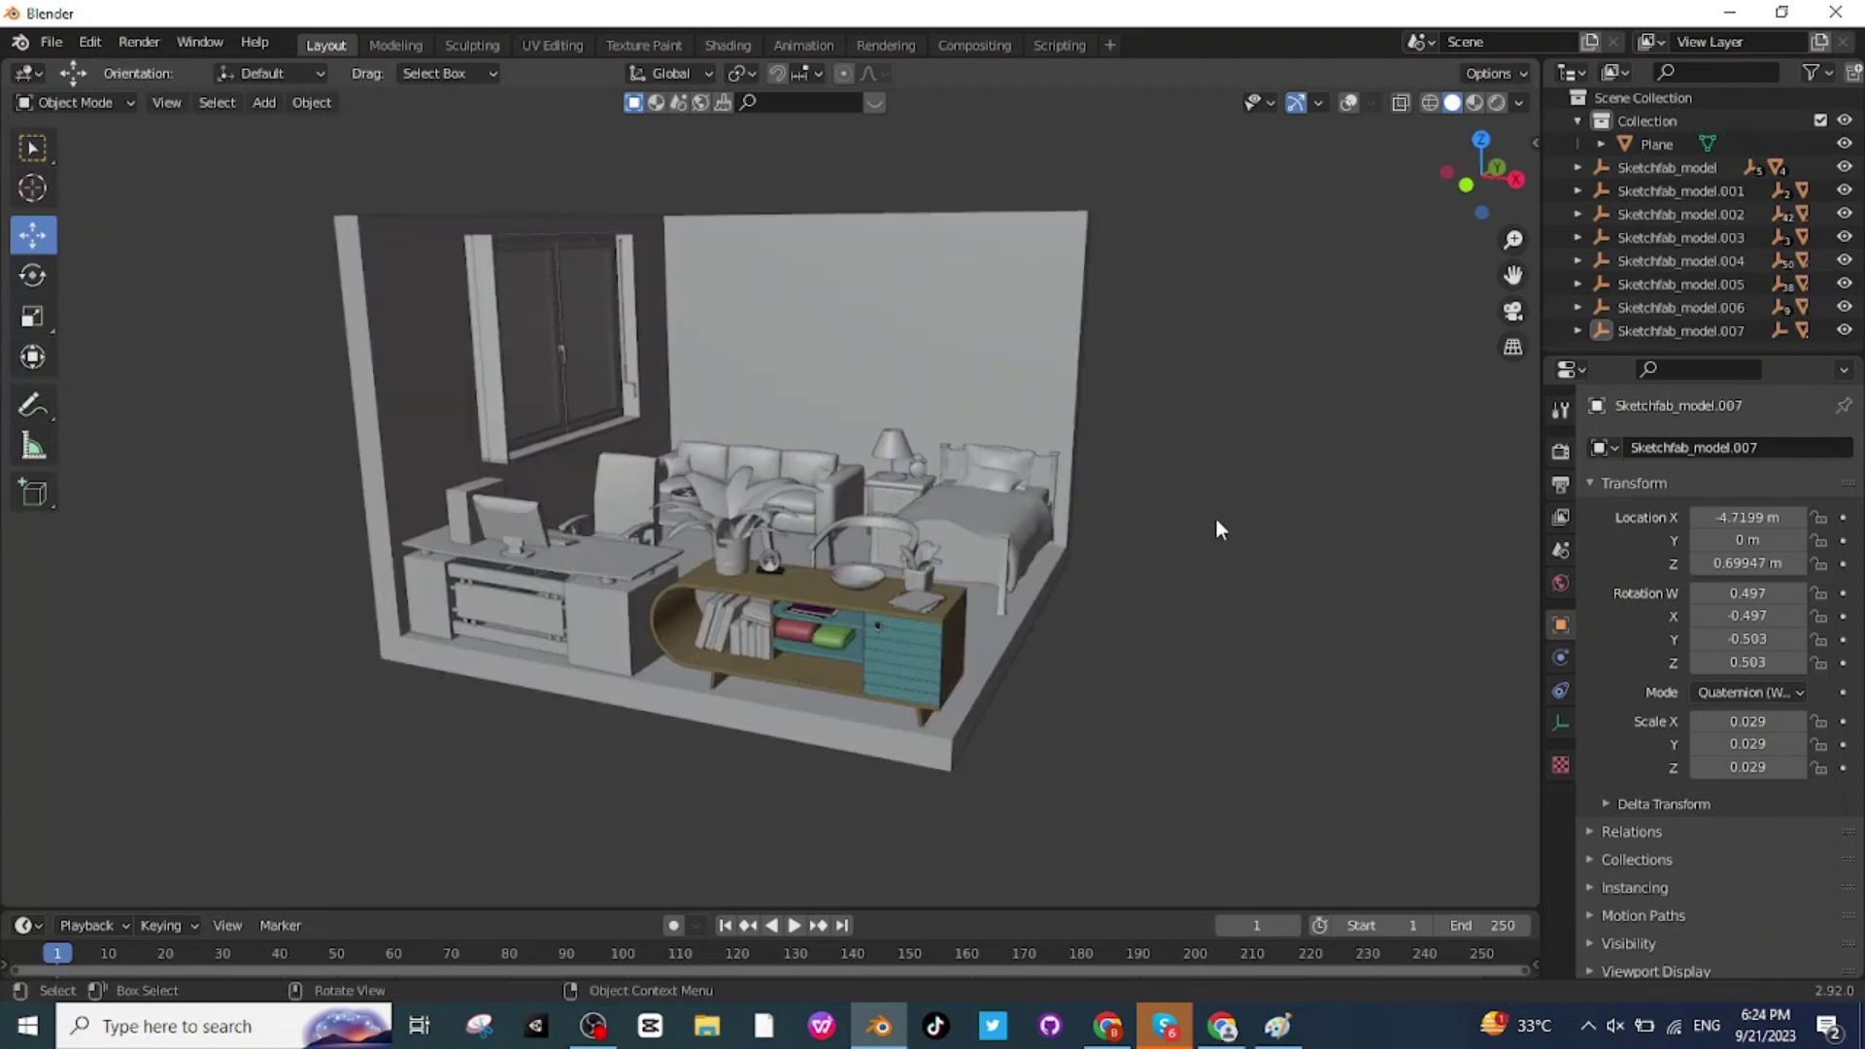
Step: Import the wall clock model in glTF 2.0 format
{"action": "left_click", "coordinate": [51, 42]}
{"action": "mouse_move", "coordinate": [123, 361]}
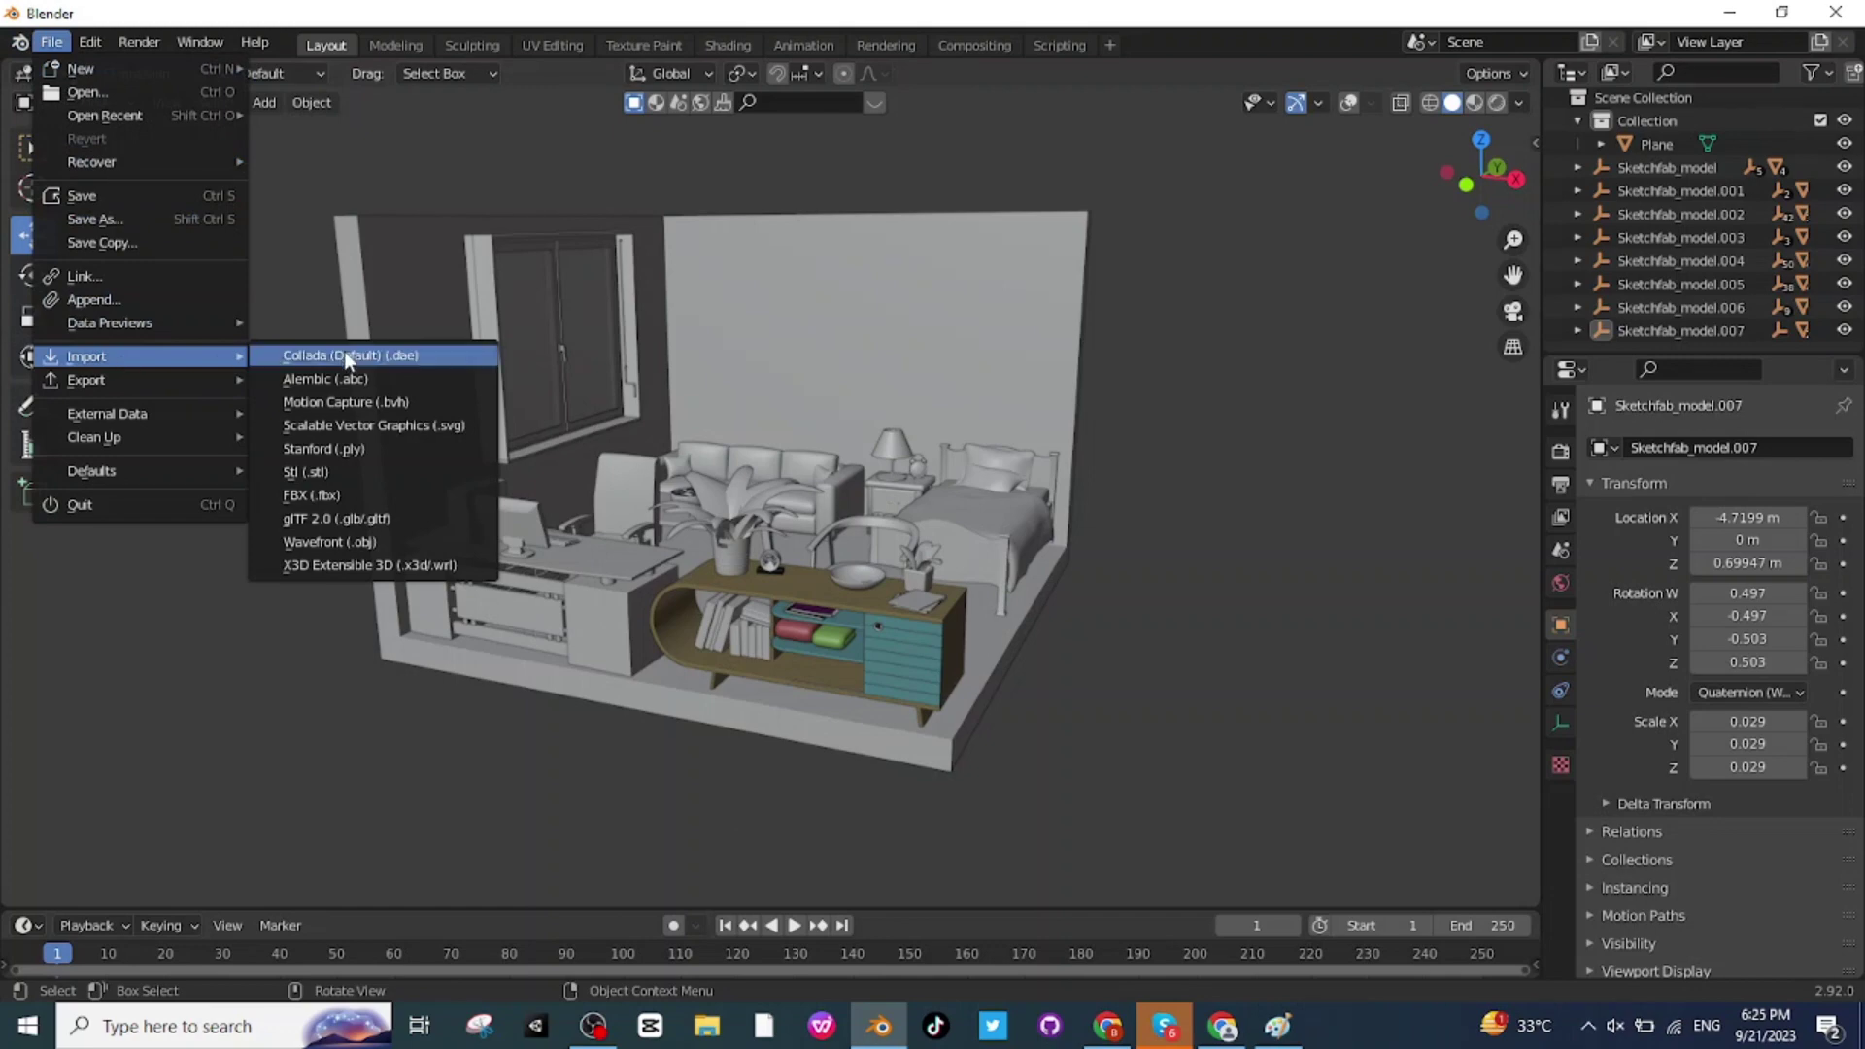
{"action": "left_click", "coordinate": [367, 524]}
{"action": "key", "text": "Return"}
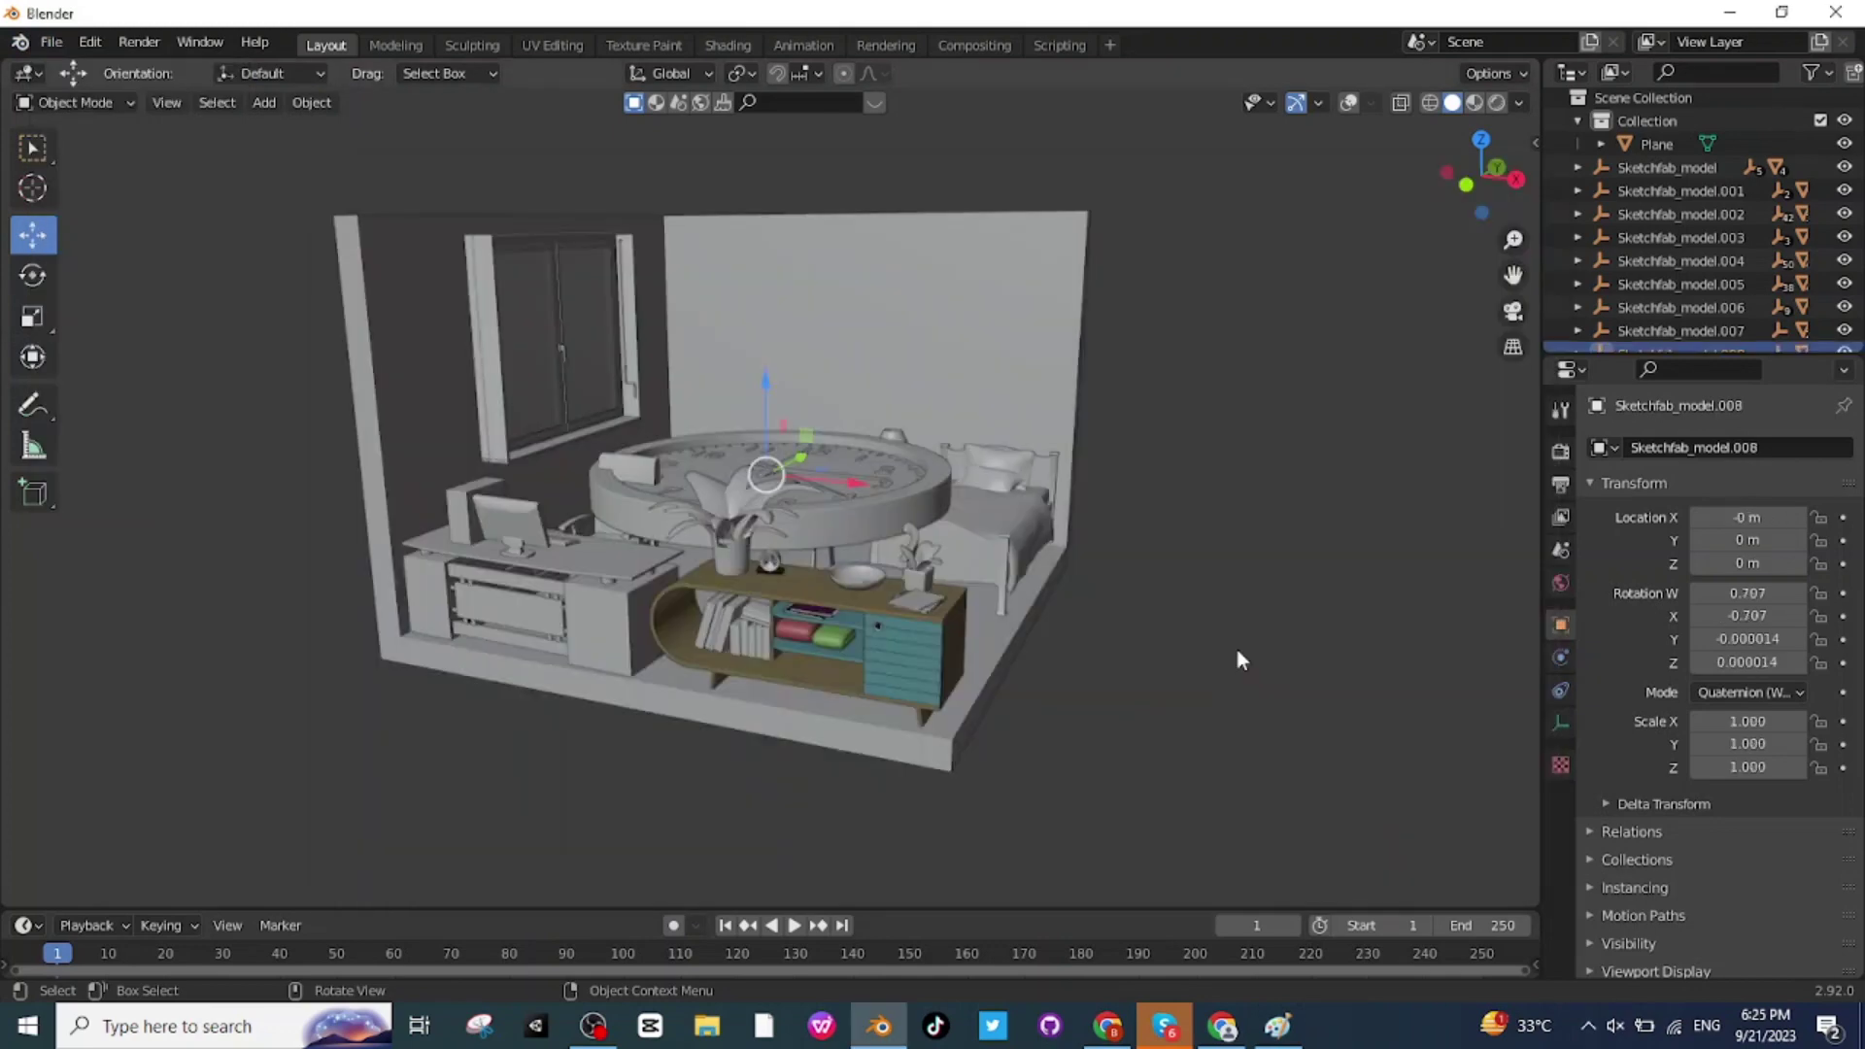
Step: Shrink the wall clock to a scale of about 0.612 and rotate it a quarter turn around the X axis to stand upright
{"action": "key", "text": "s"}
{"action": "left_click", "coordinate": [1057, 585]}
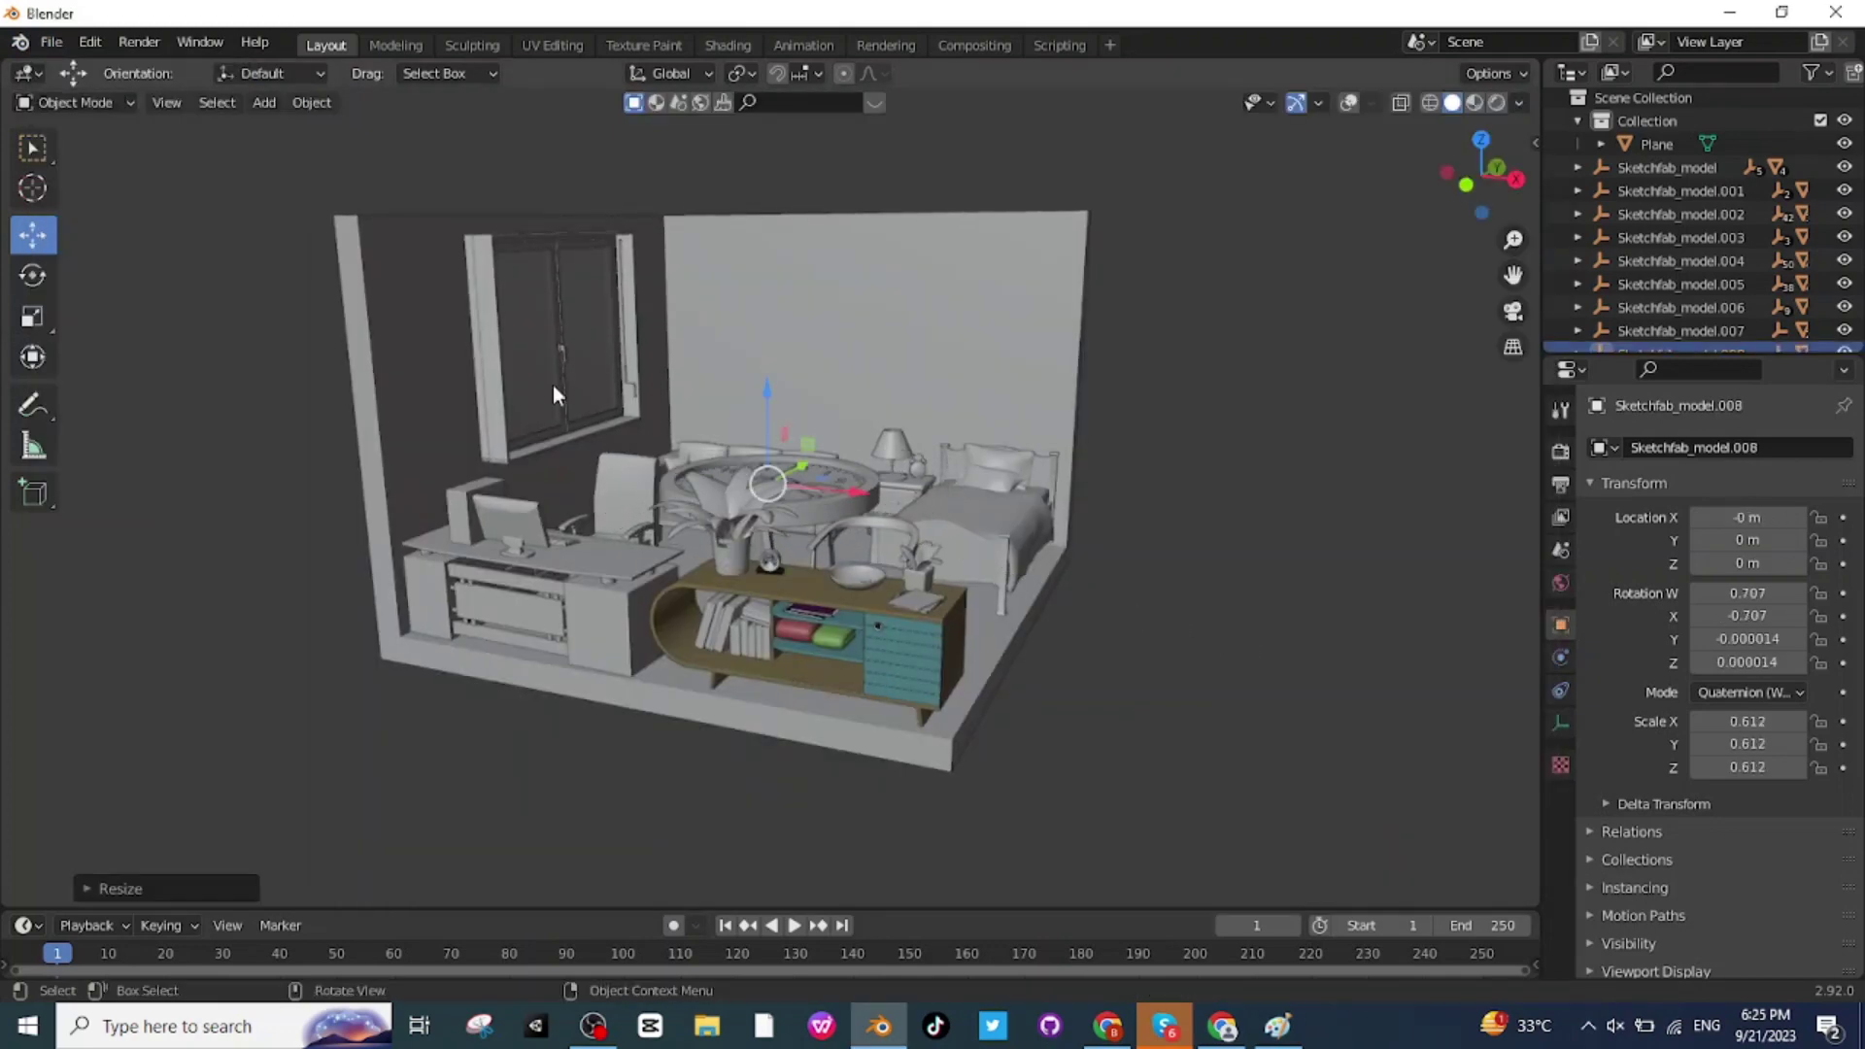
{"action": "left_click", "coordinate": [21, 273]}
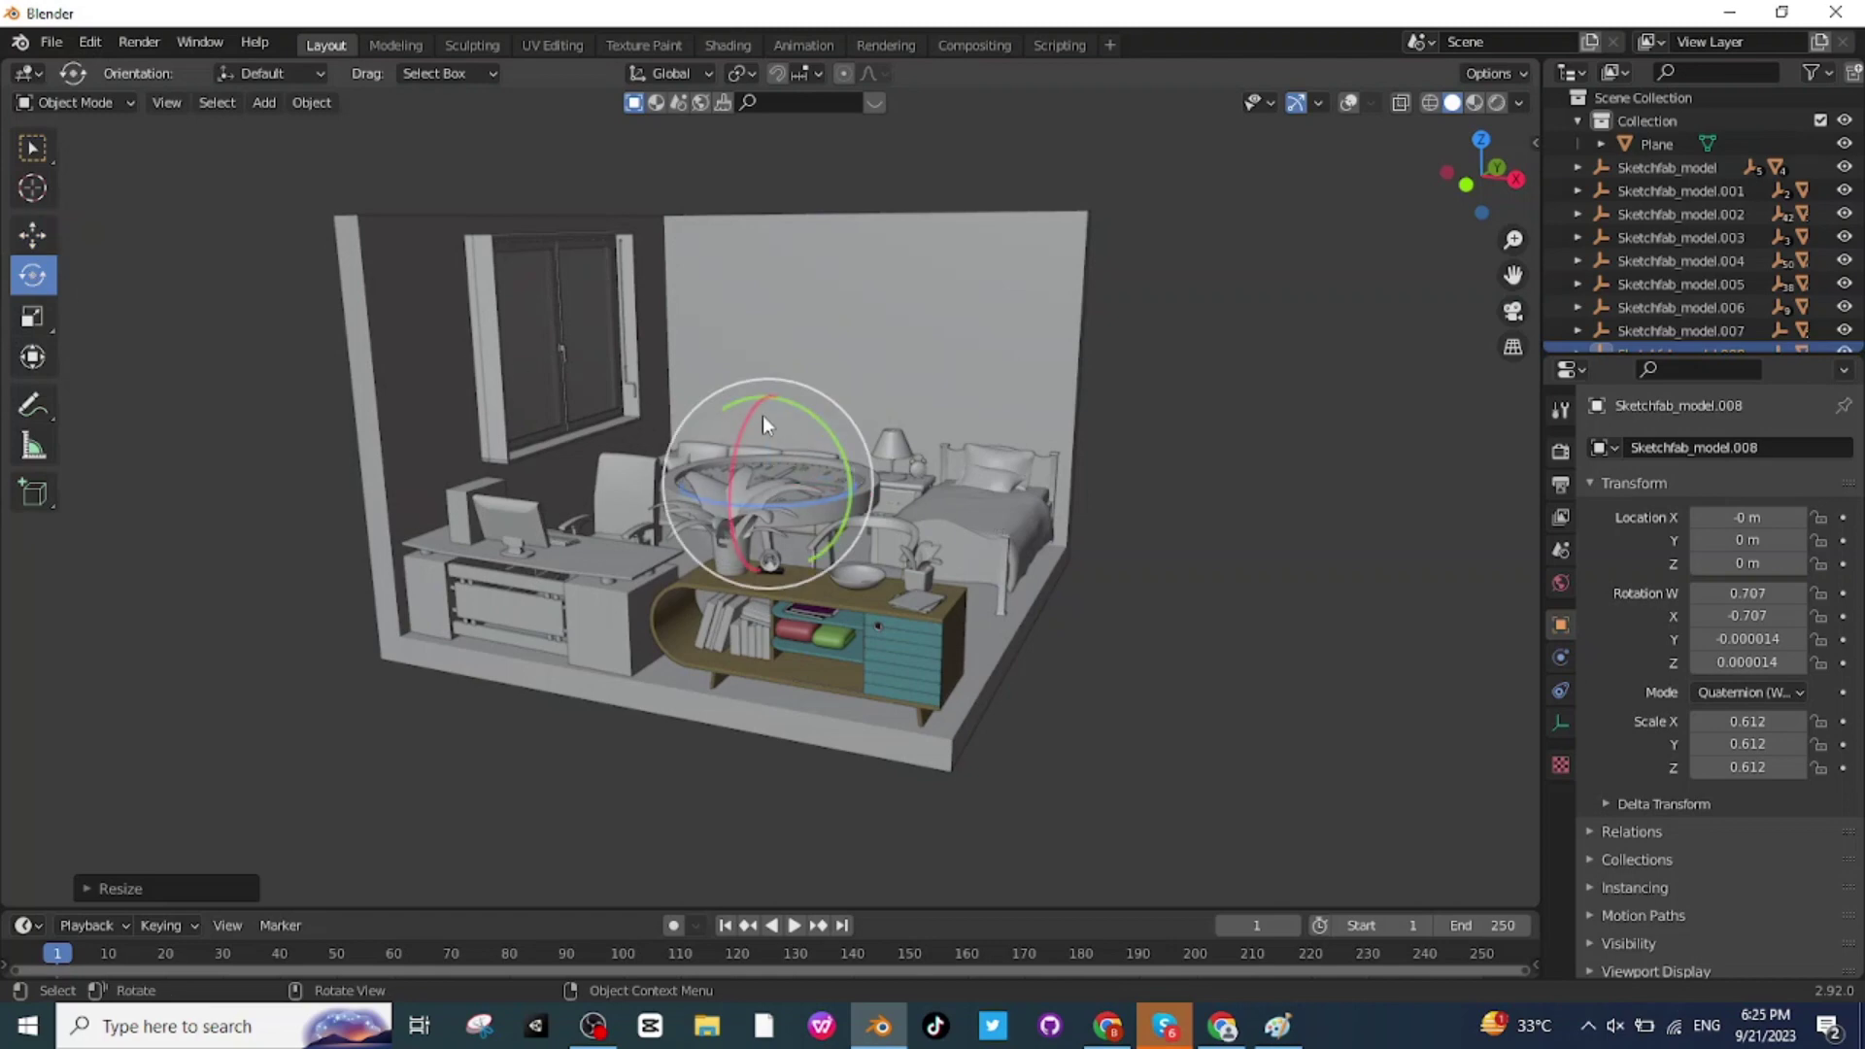
{"action": "left_click_drag", "start_coordinate": [759, 413], "coordinate": [912, 376]}
Step: Hang the clock on the back wall above the sofa at about Y 4.33 m, Z 2.87 m, with its scale reduced to about 0.496
{"action": "left_click", "coordinate": [32, 234]}
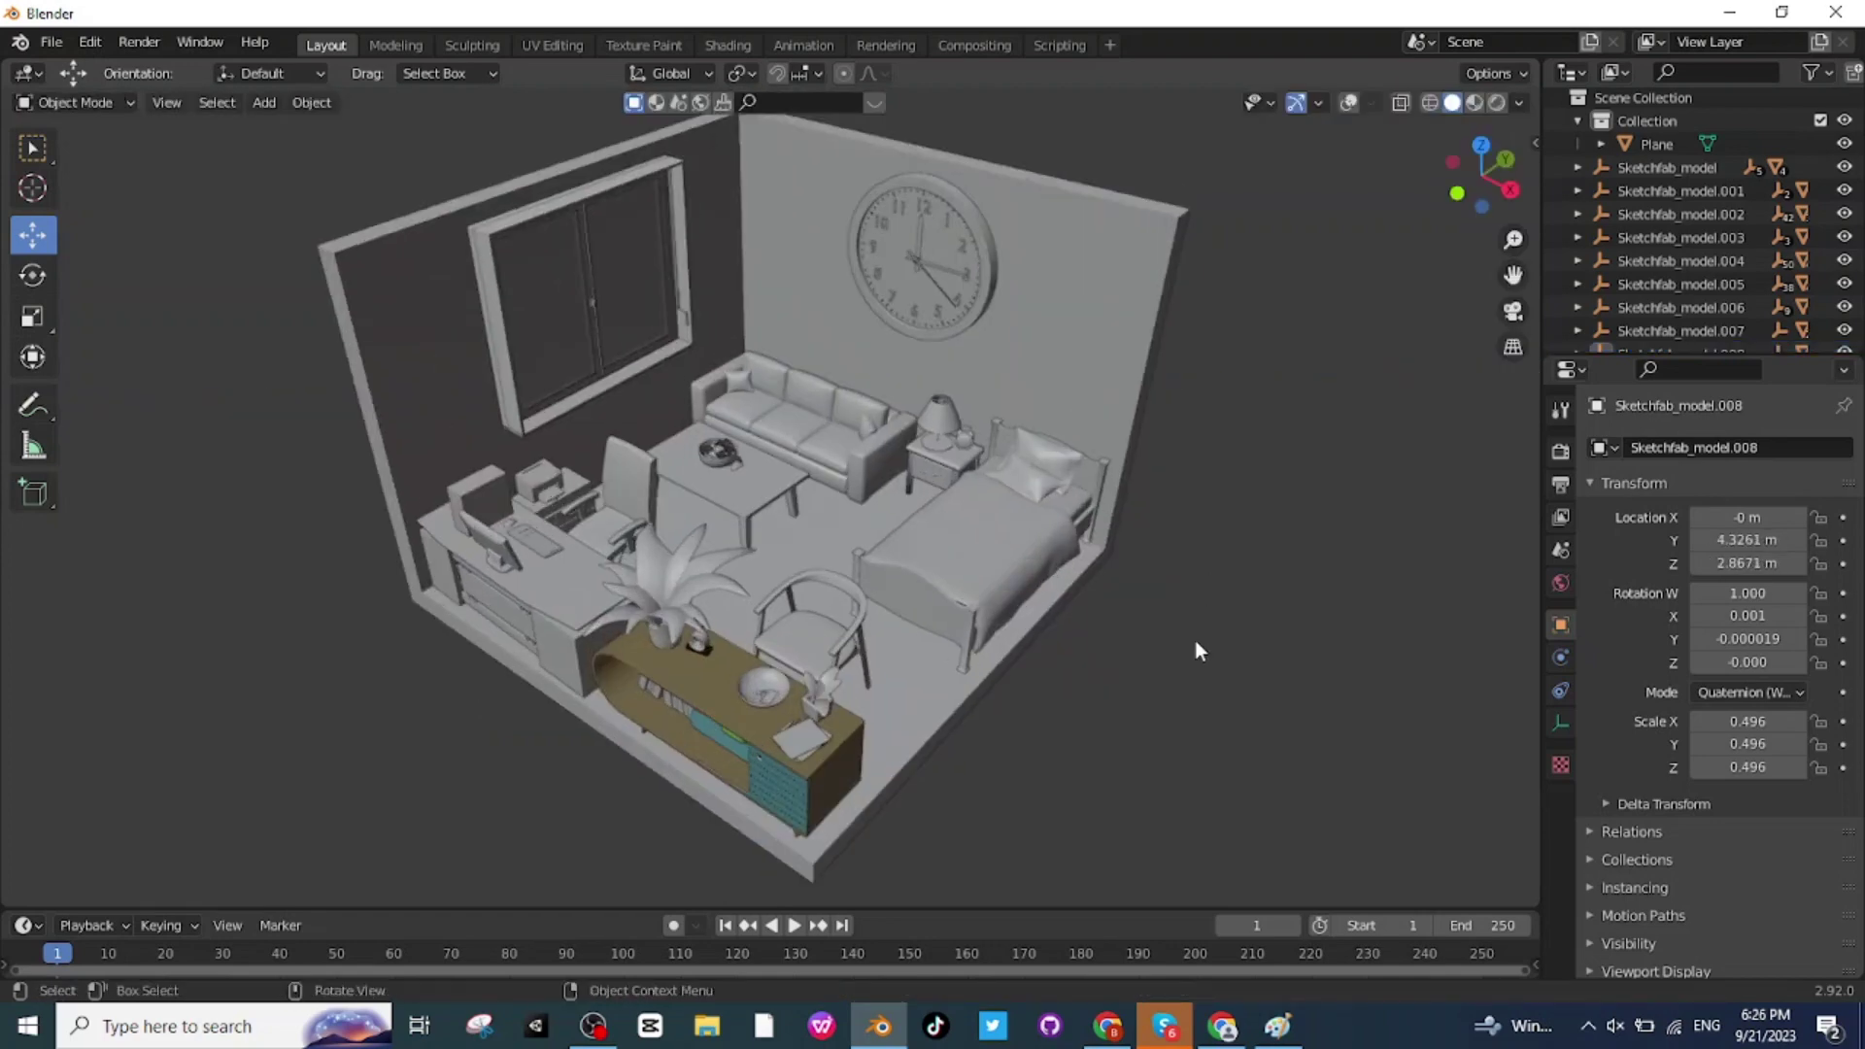
{"action": "middle_click_drag", "start_coordinate": [1195, 641], "coordinate": [1195, 373]}
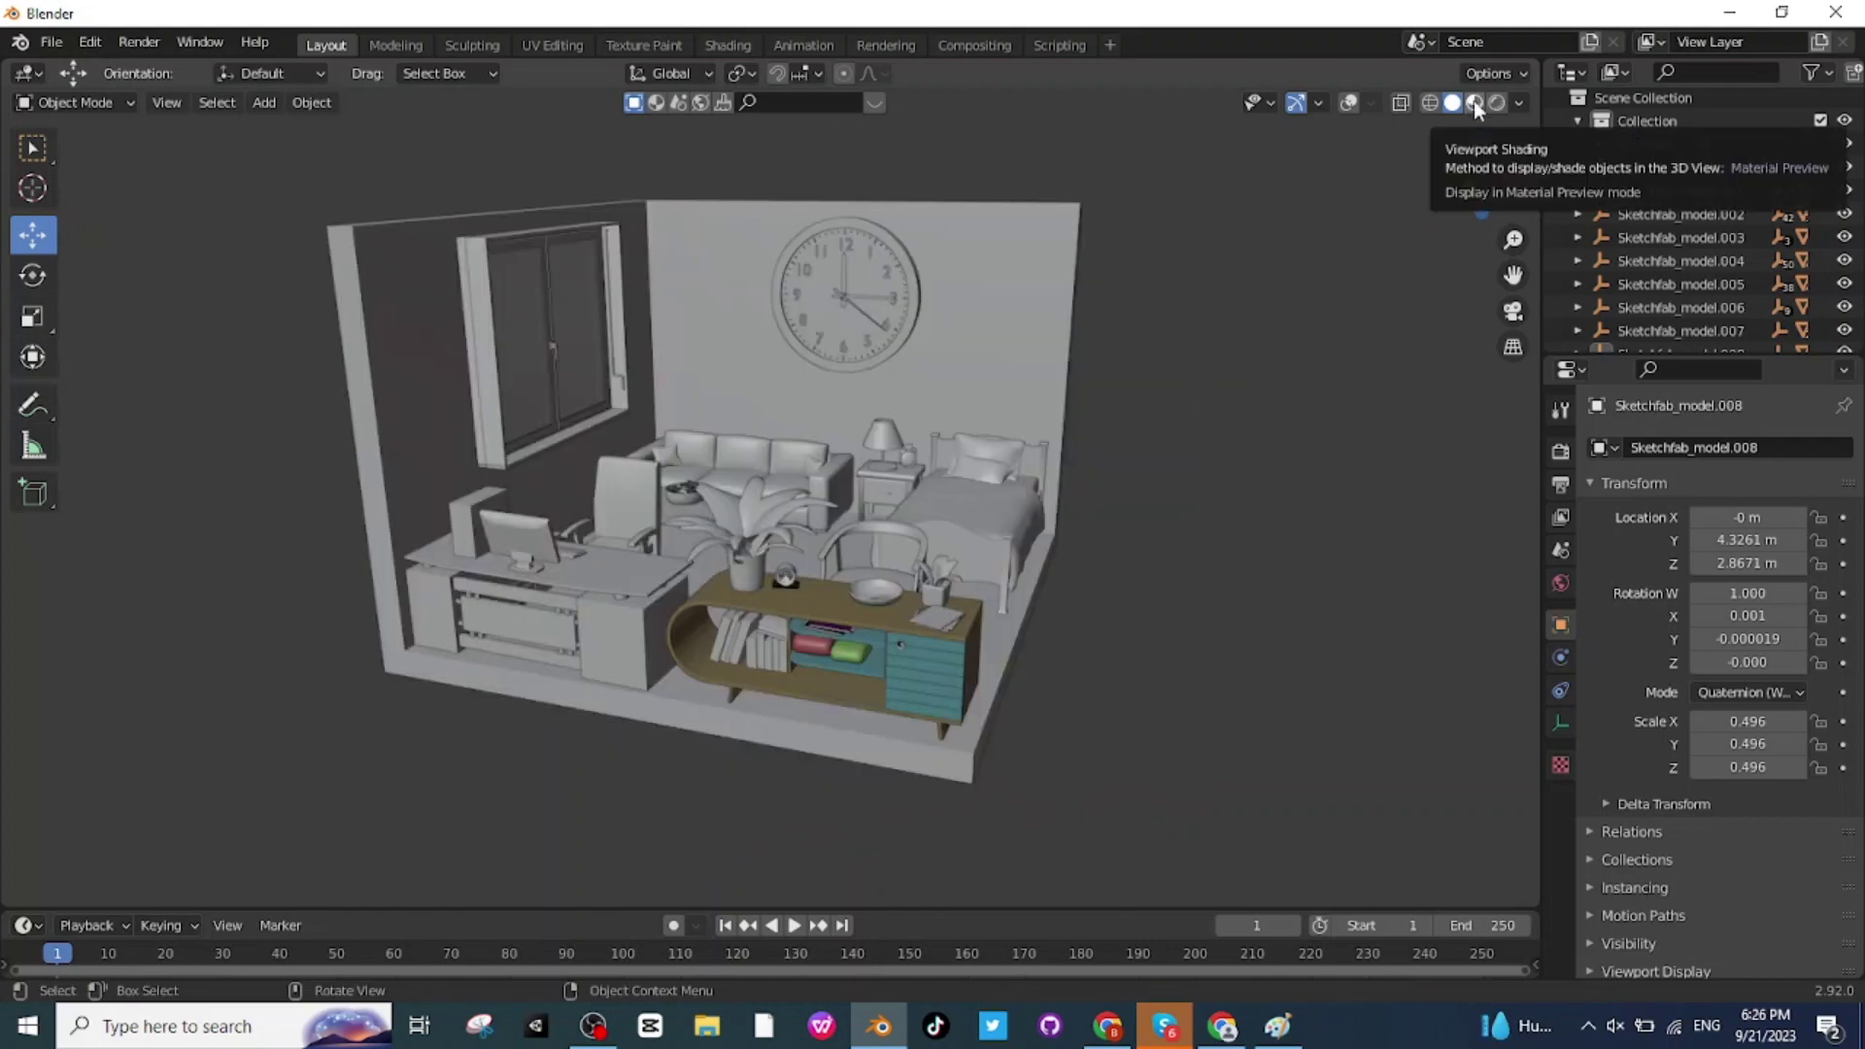
Step: Display the furnished room in Material Preview shading and view it from the open corner
{"action": "left_click", "coordinate": [1473, 101]}
{"action": "middle_click_drag", "start_coordinate": [1214, 485], "coordinate": [1222, 536]}
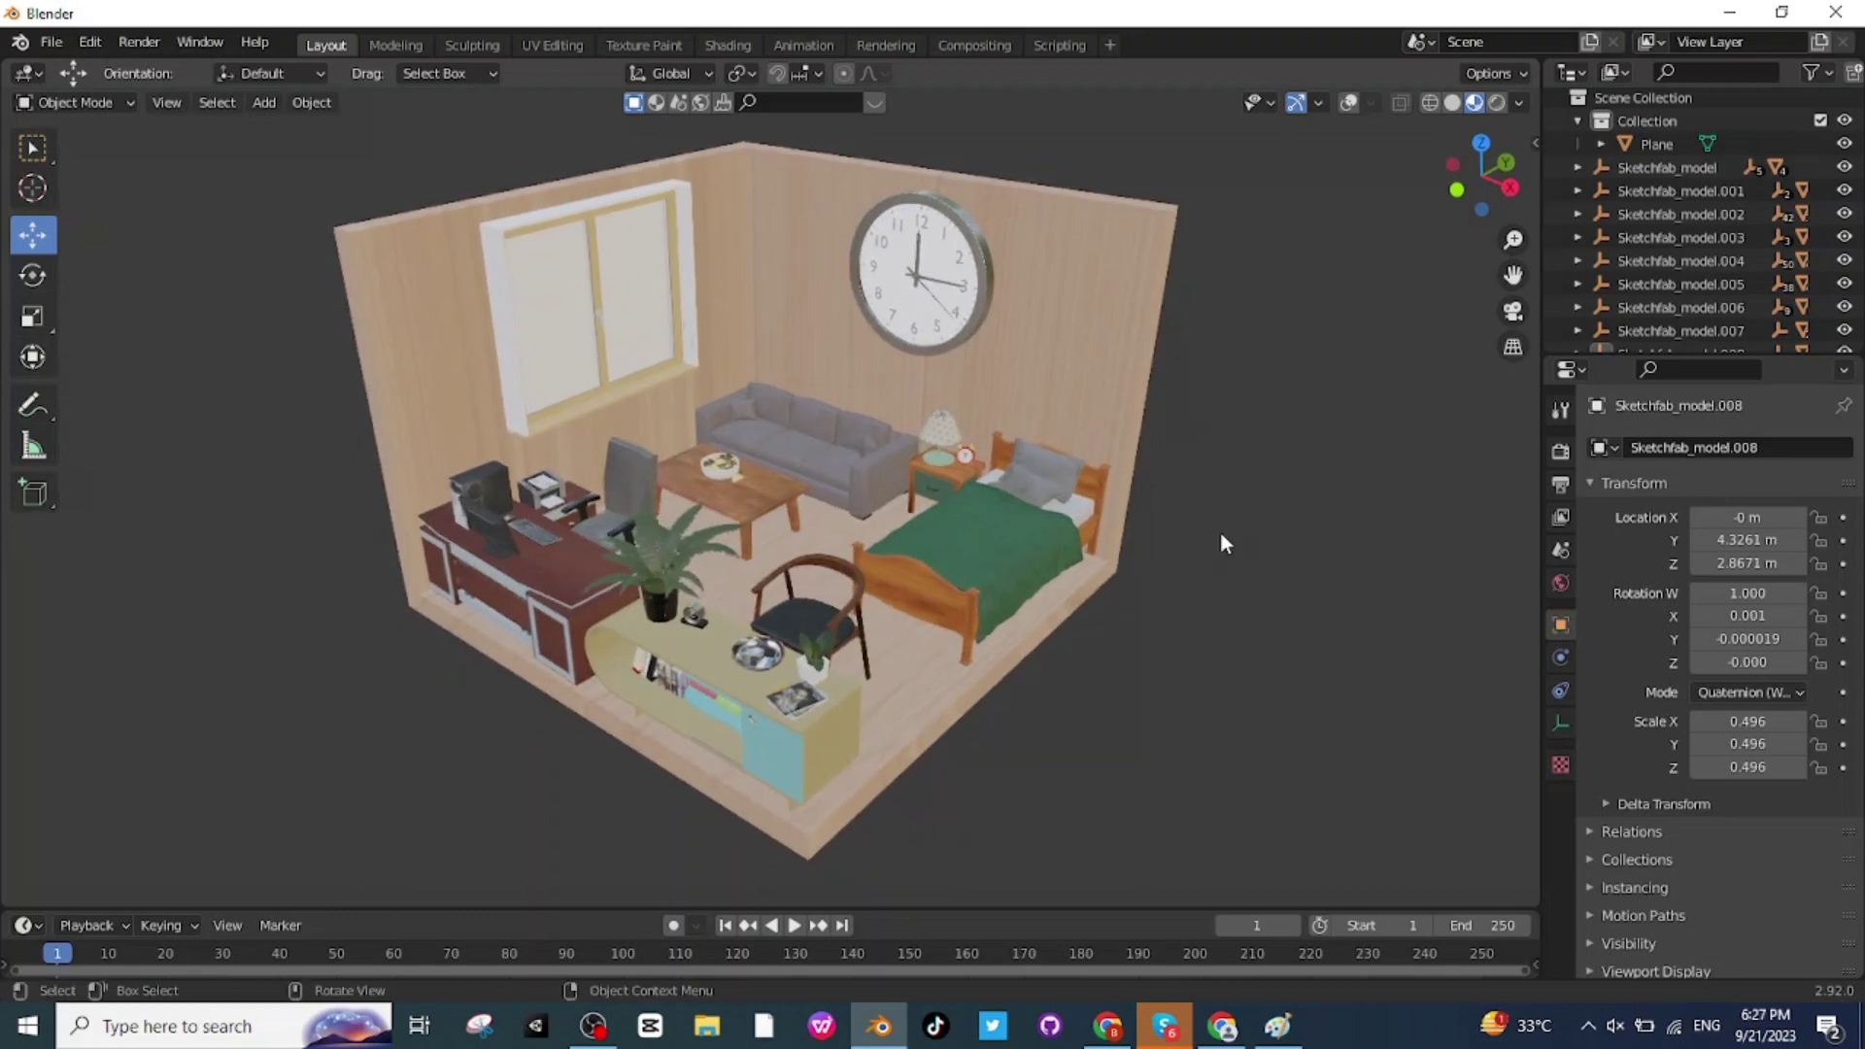